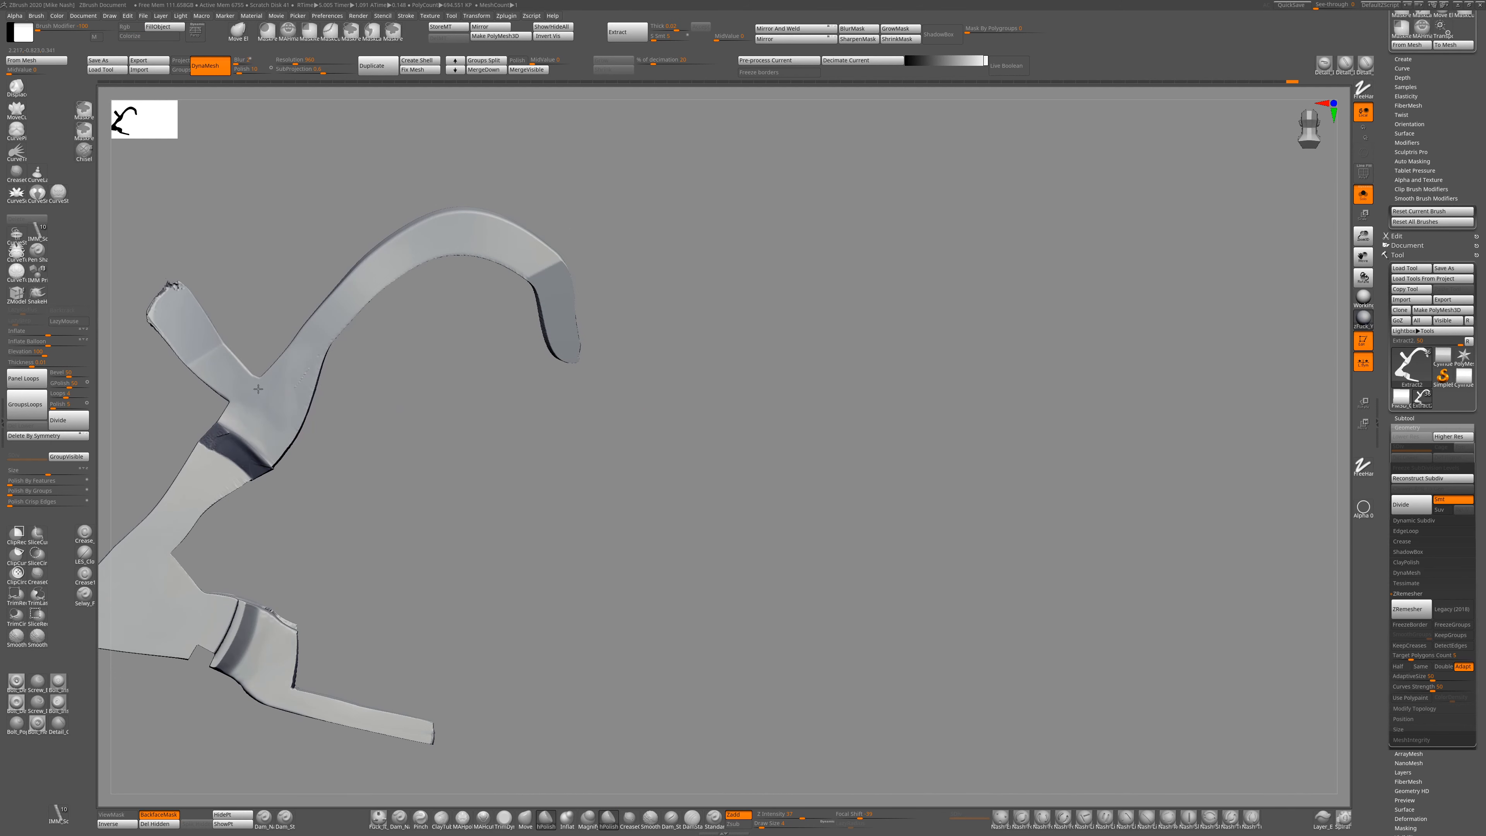
Step back and forward through the last edits on the curved side frame part and inspect both mirrored arms.
right_click_drag(258, 389, 285, 365, "alt")
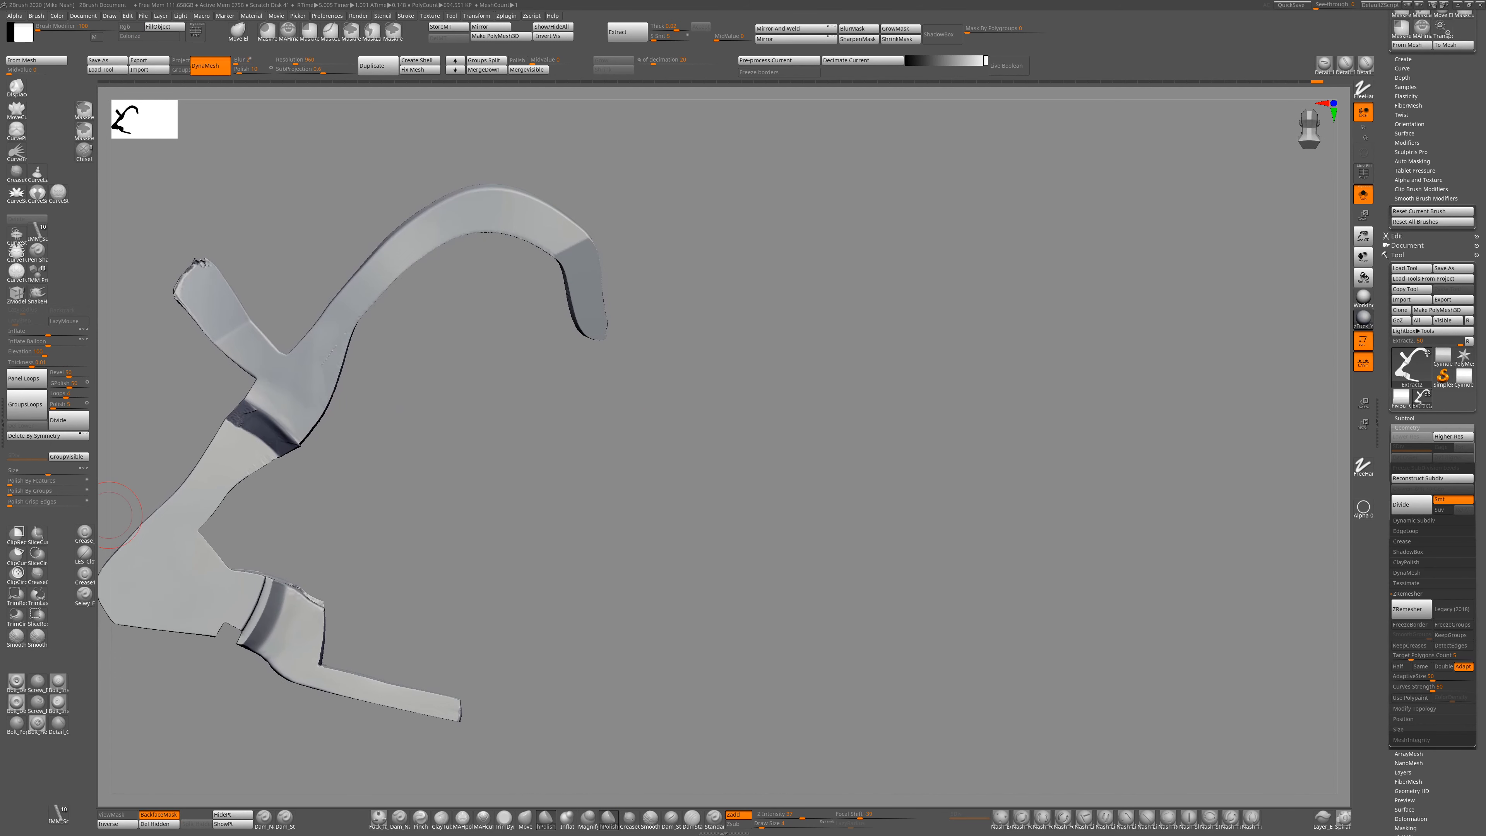
key("ctrl+z")
key("ctrl+z")
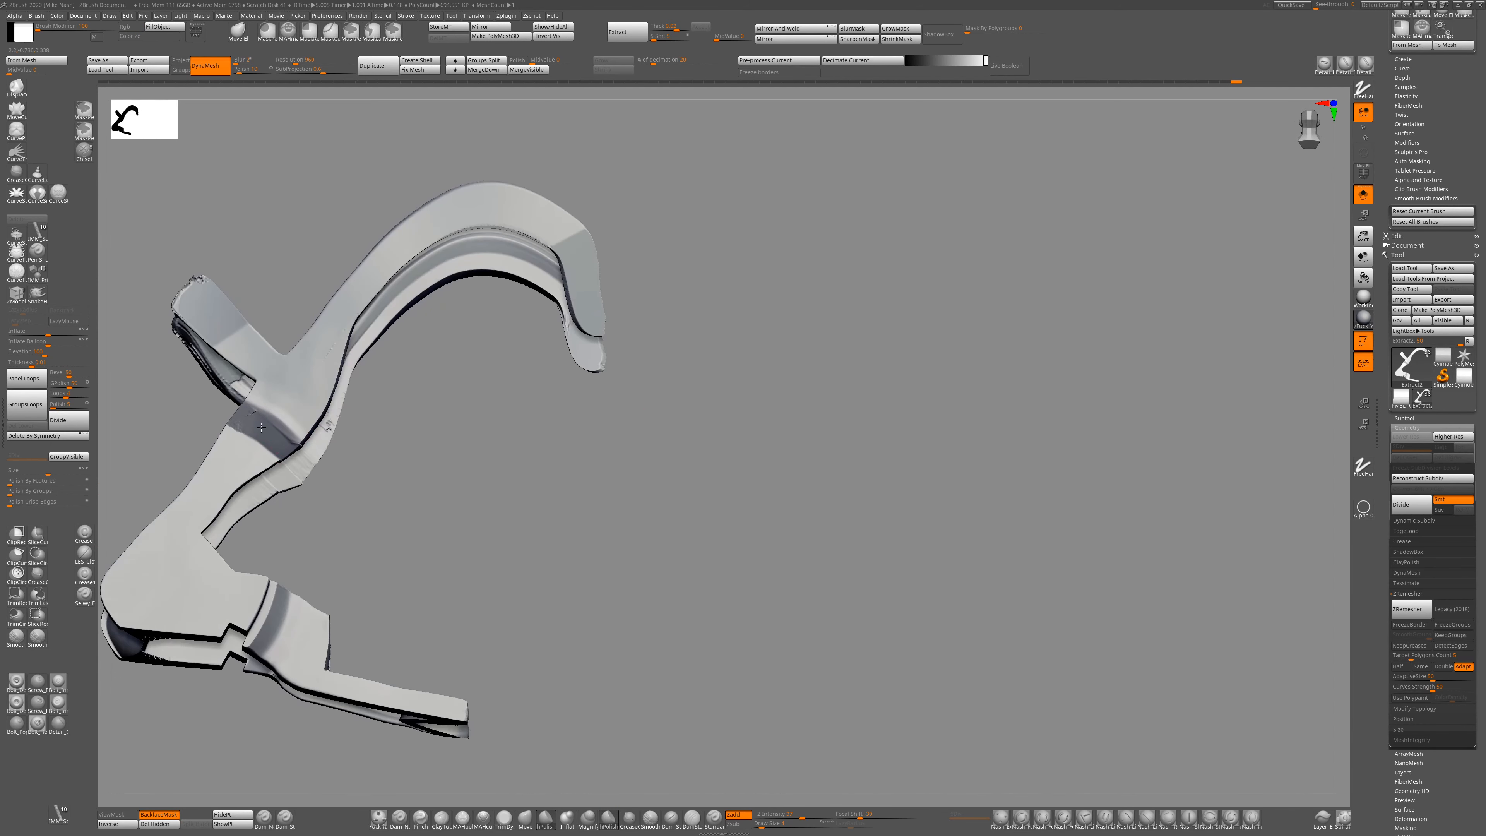
key("ctrl+shift+z")
key("ctrl+shift+z")
key("ctrl+shift+z")
key("ctrl+shift+z")
key("ctrl+shift+z")
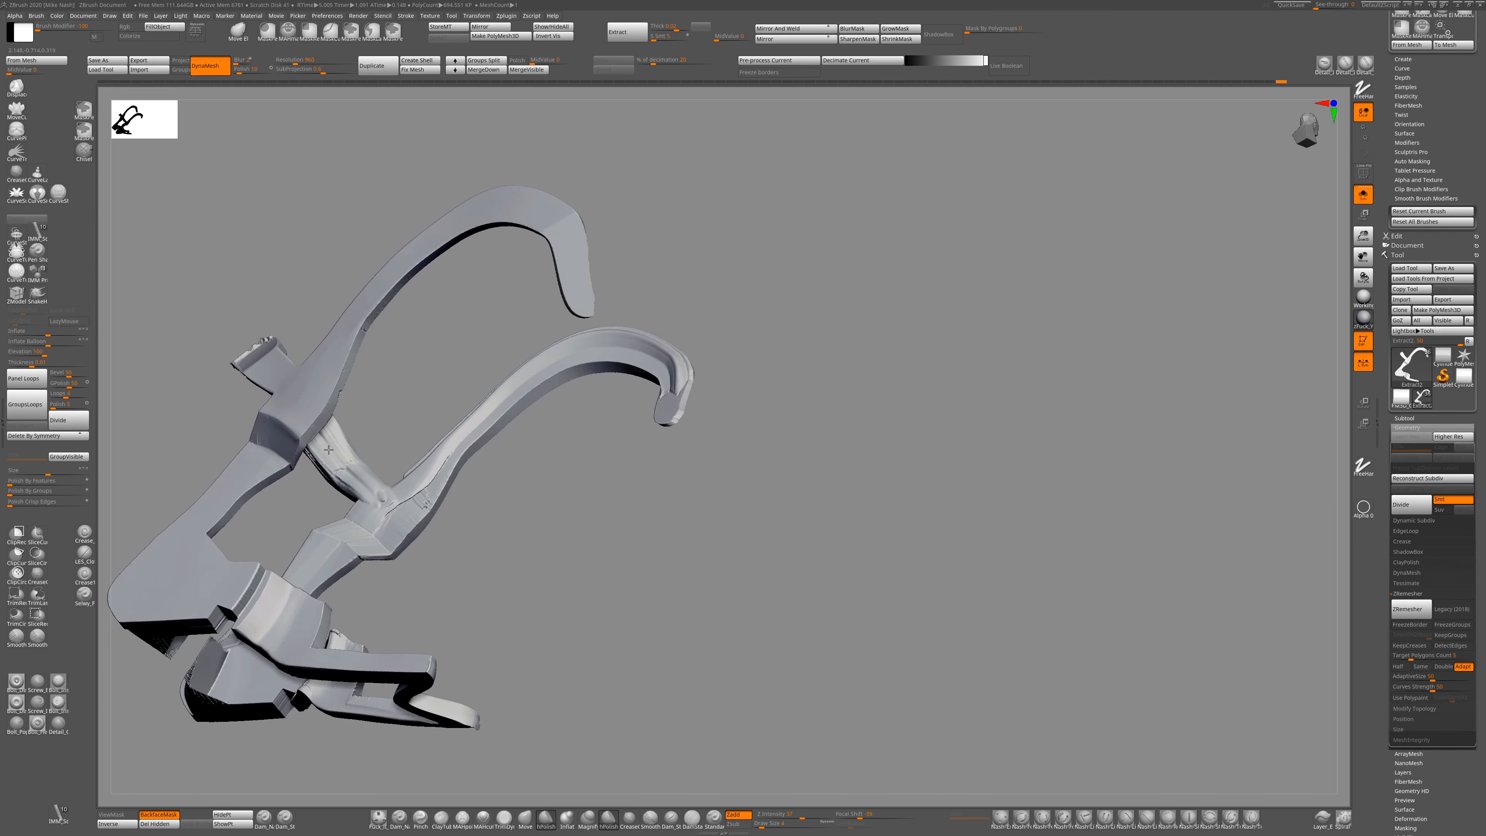
left_click_drag(685, 326, 672, 368)
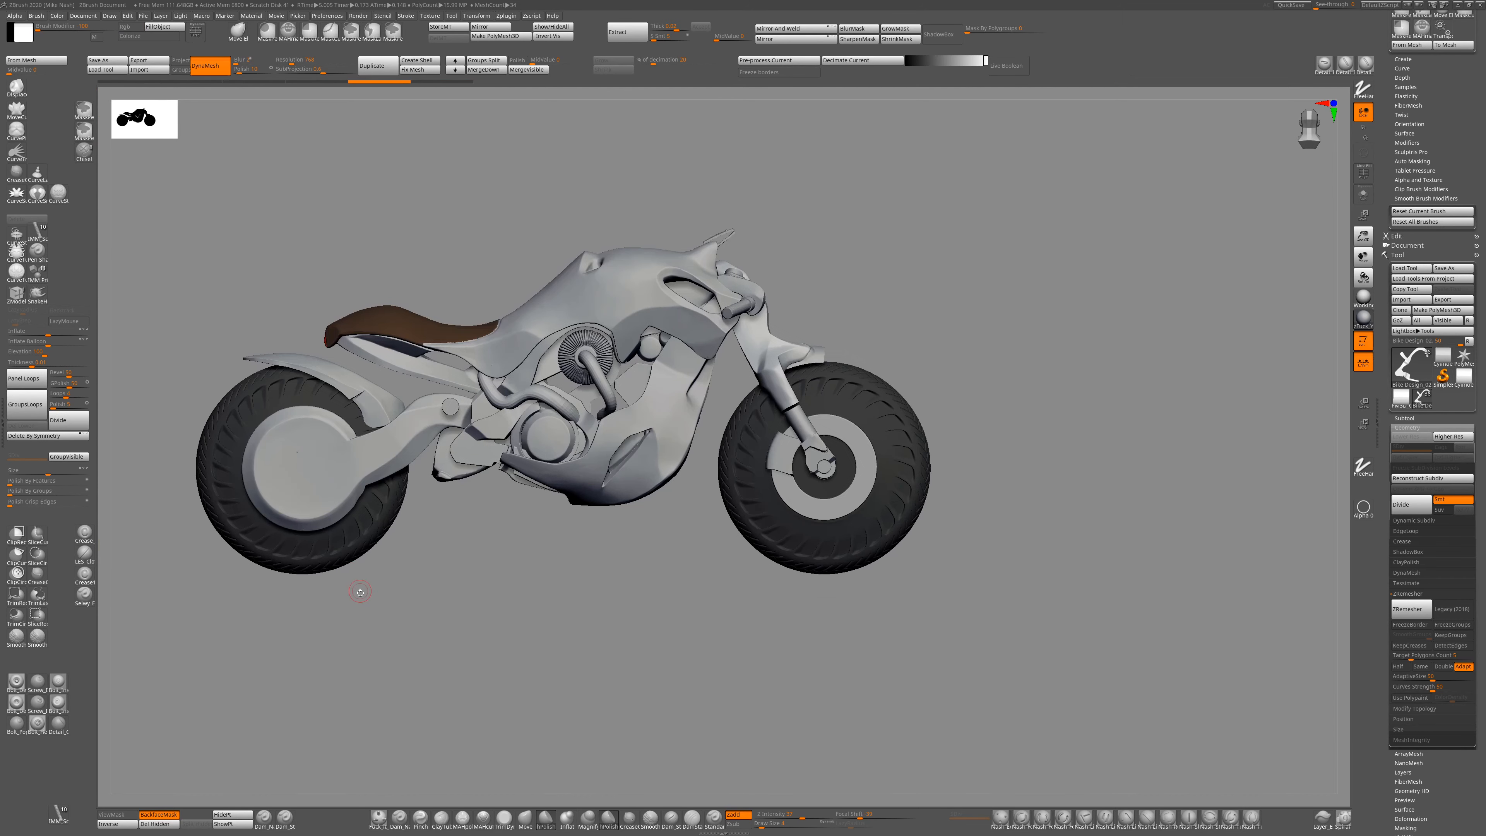
Select the rear fender of the motorcycle and switch to the Move brush.
left_click(377, 409, "alt")
key("b")
key("m")
key("v")
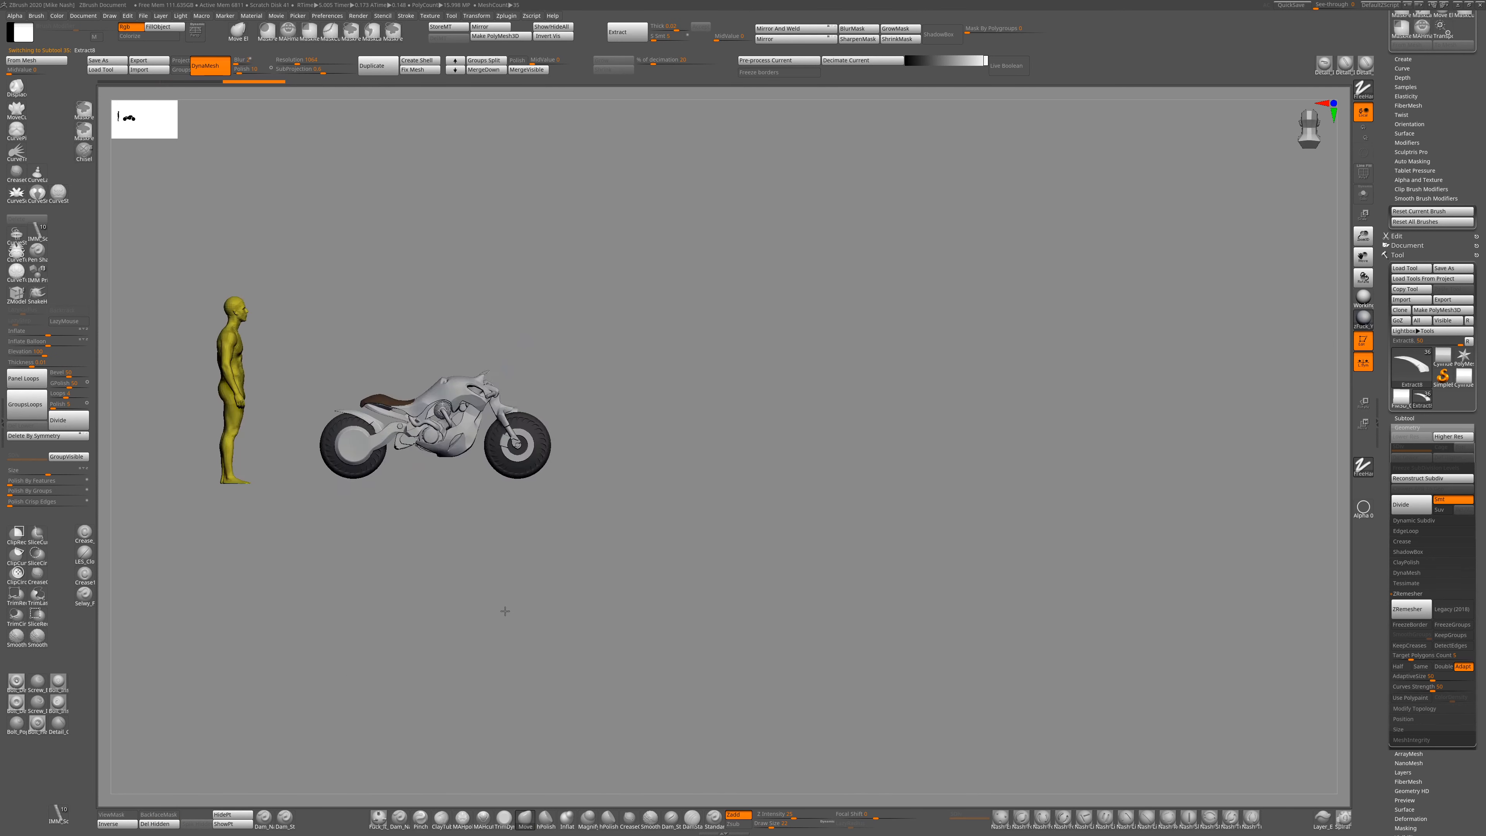
mouse_move(504, 607)
left_mouse_down()
mouse_move(292, 514)
mouse_move(449, 595)
left_mouse_up()
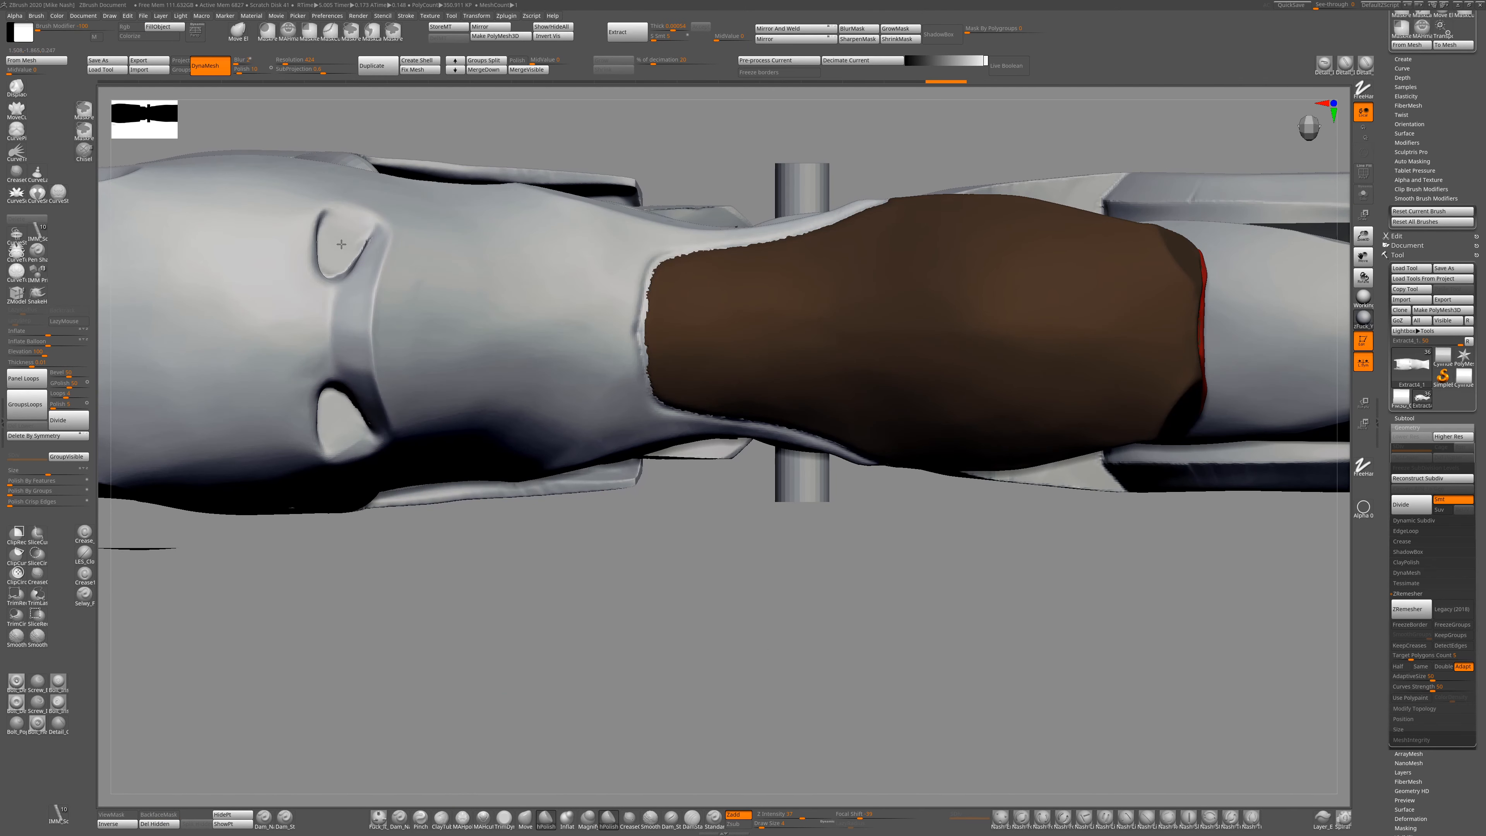
Examine the tank and seat from above, and the whole motorcycle from the side.
right_click_drag(340, 244, 409, 135)
key("shift+s")
right_click_drag(434, 322, 433, 199)
right_click_drag(444, 620, 476, 594, "ctrl")
key("shift+s")
right_click_drag(570, 551, 367, 341)
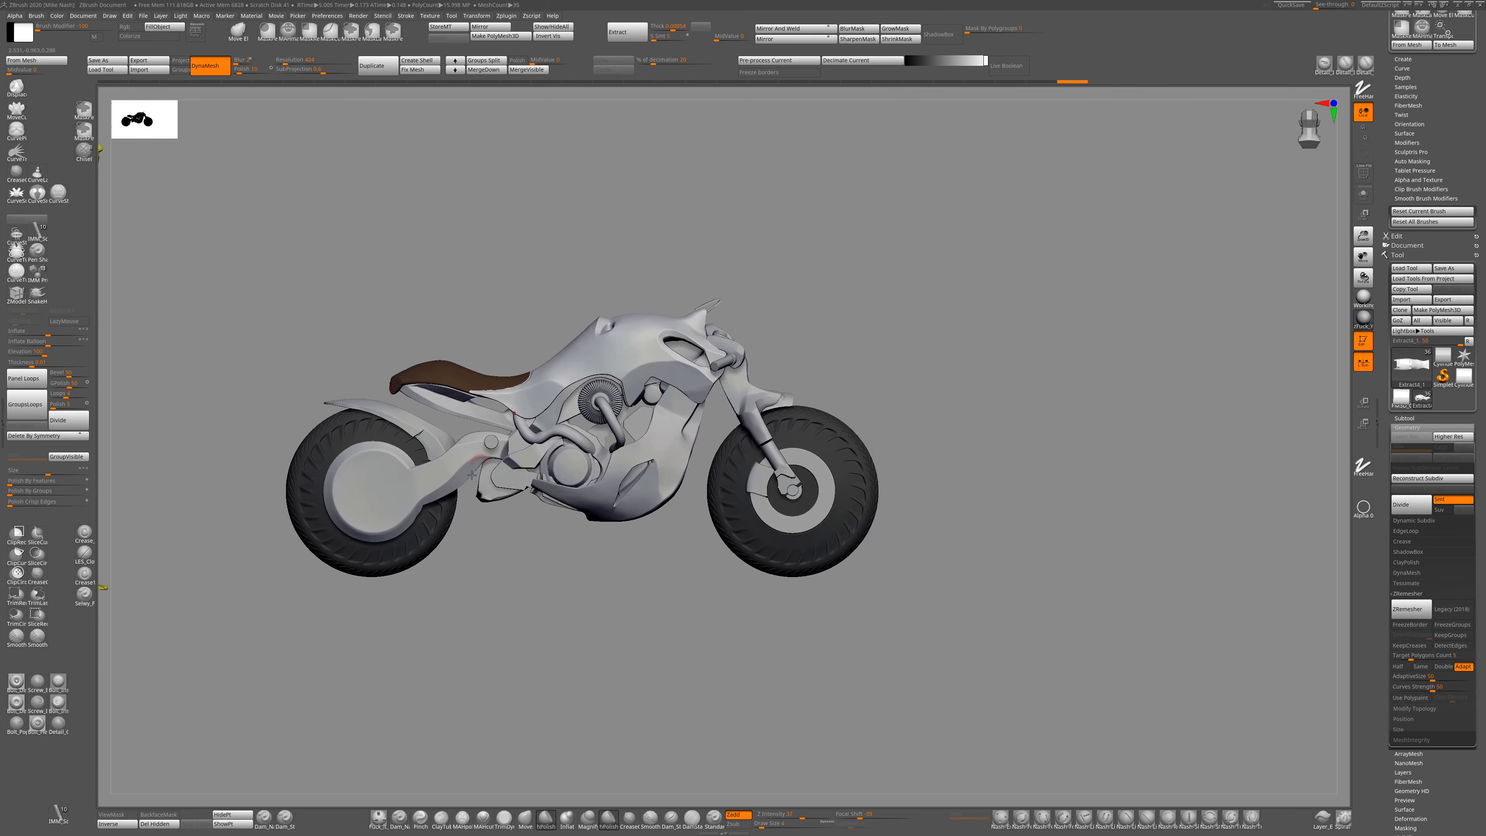
right_click_drag(472, 475, 562, 656, "ctrl")
Select the curved side panel, isolate it from the rest of the bike and activate the Move brush.
left_click(556, 621, "alt")
right_click_drag(561, 656, 409, 679)
right_click_drag(409, 679, 467, 780)
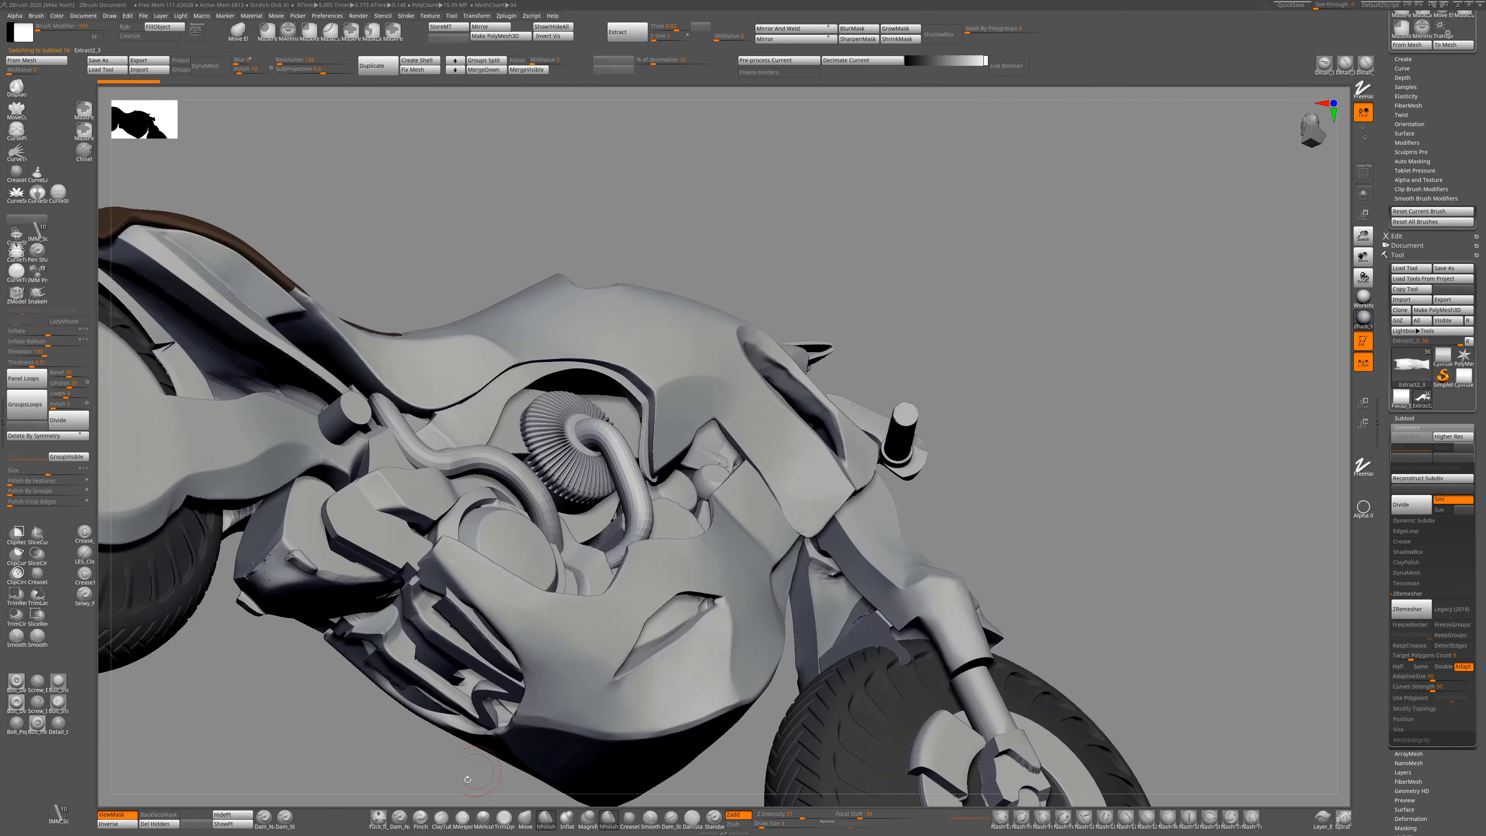
key("alt+s")
right_click_drag(458, 521, 514, 597)
key("b")
key("m")
key("v")
key("alt+s")
key("alt+s")
mouse_move(625, 616)
right_mouse_down()
mouse_move(638, 635)
mouse_move(550, 638)
mouse_move(585, 658)
mouse_move(544, 663)
mouse_move(827, 338)
mouse_move(653, 167)
mouse_move(621, 170)
right_mouse_up()
right_click_drag(681, 368, 716, 319, "ctrl")
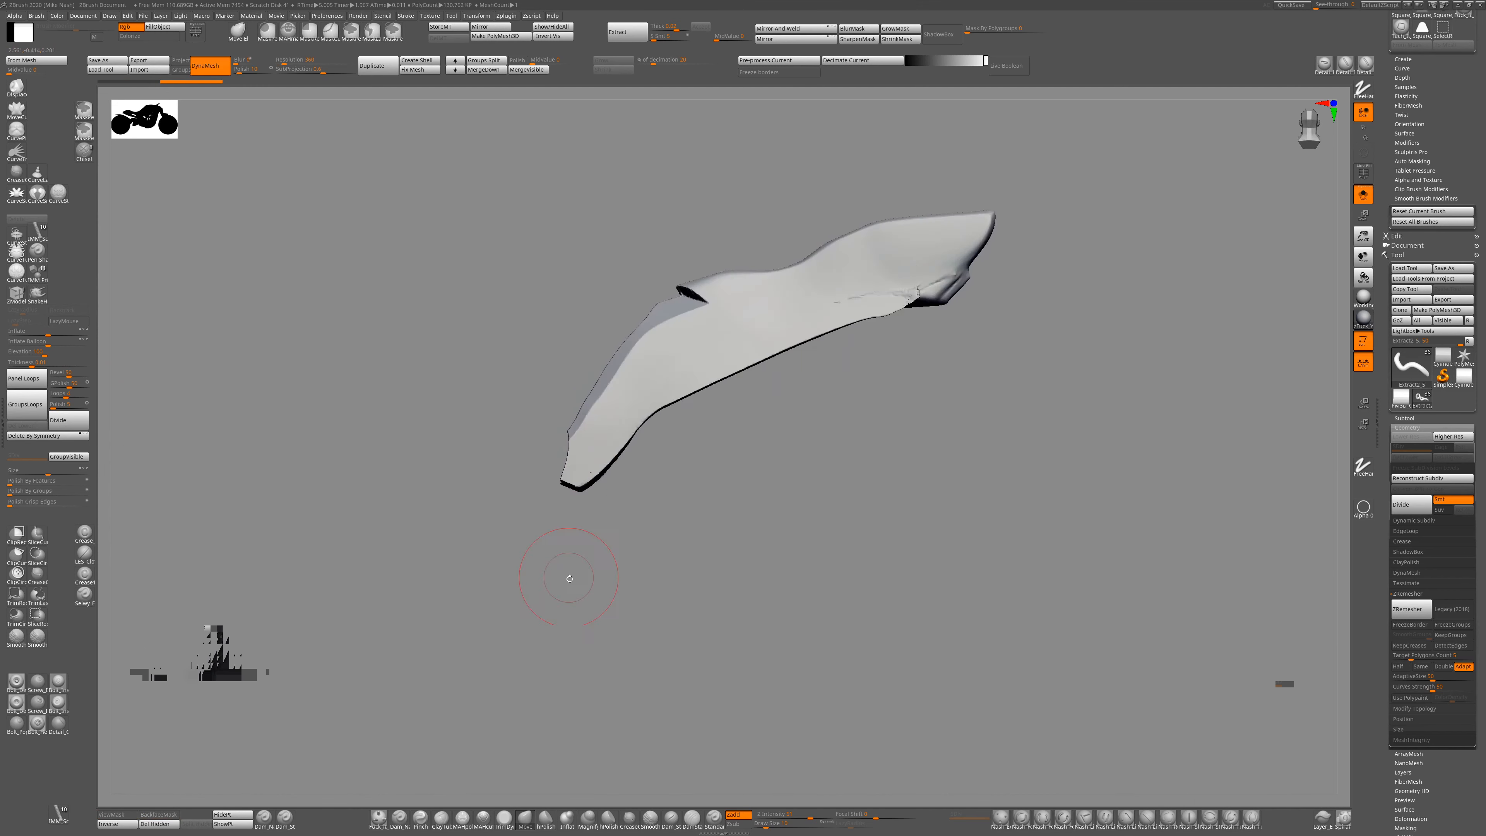
Check the curved side panel's lower end alone and within the full bike, and return to the Move brush.
right_click_drag(564, 571, 547, 491)
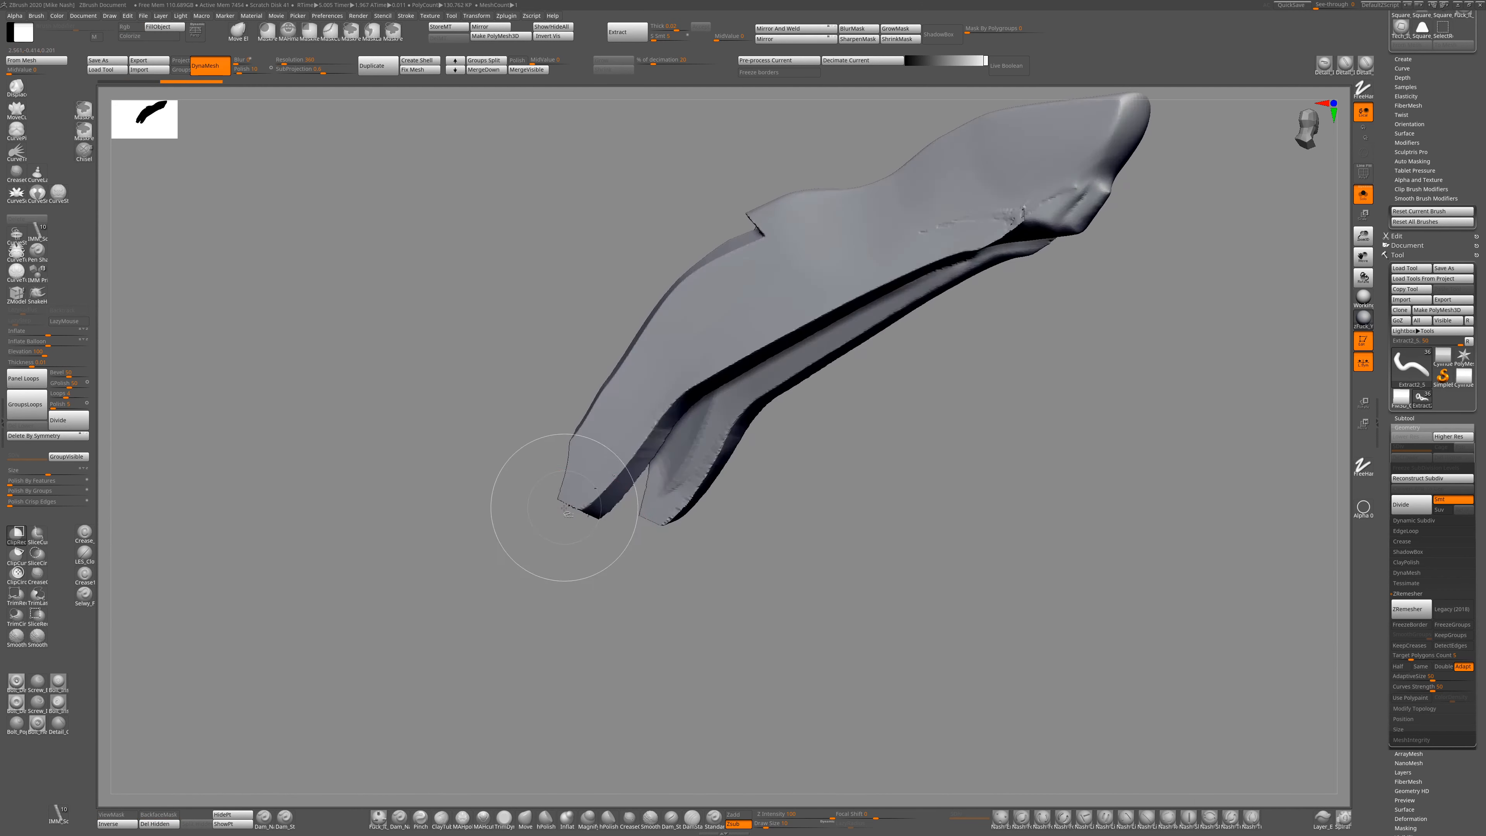
right_click_drag(582, 418, 570, 597)
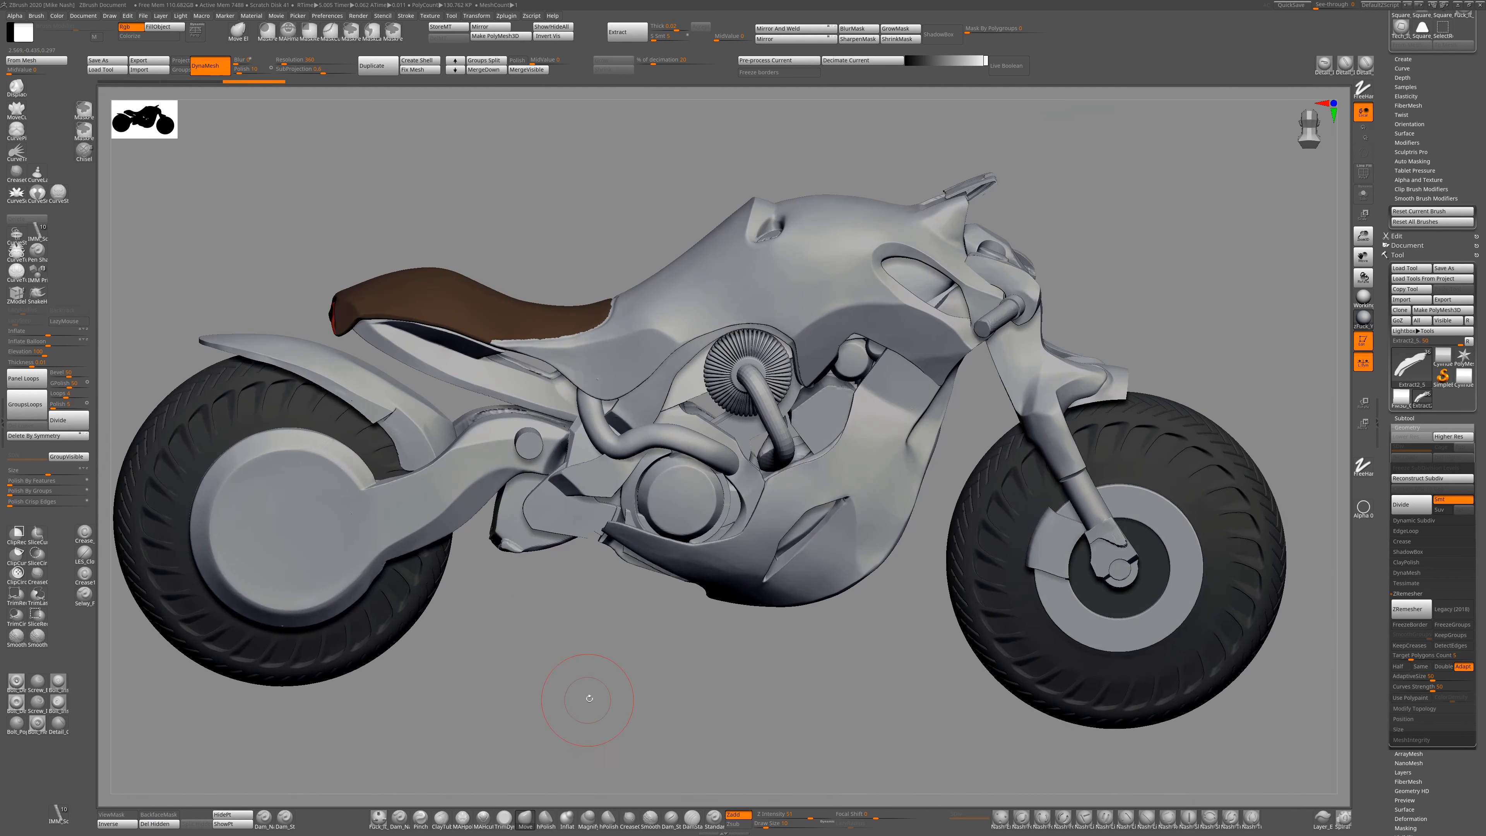
right_click_drag(584, 696, 702, 551, "ctrl")
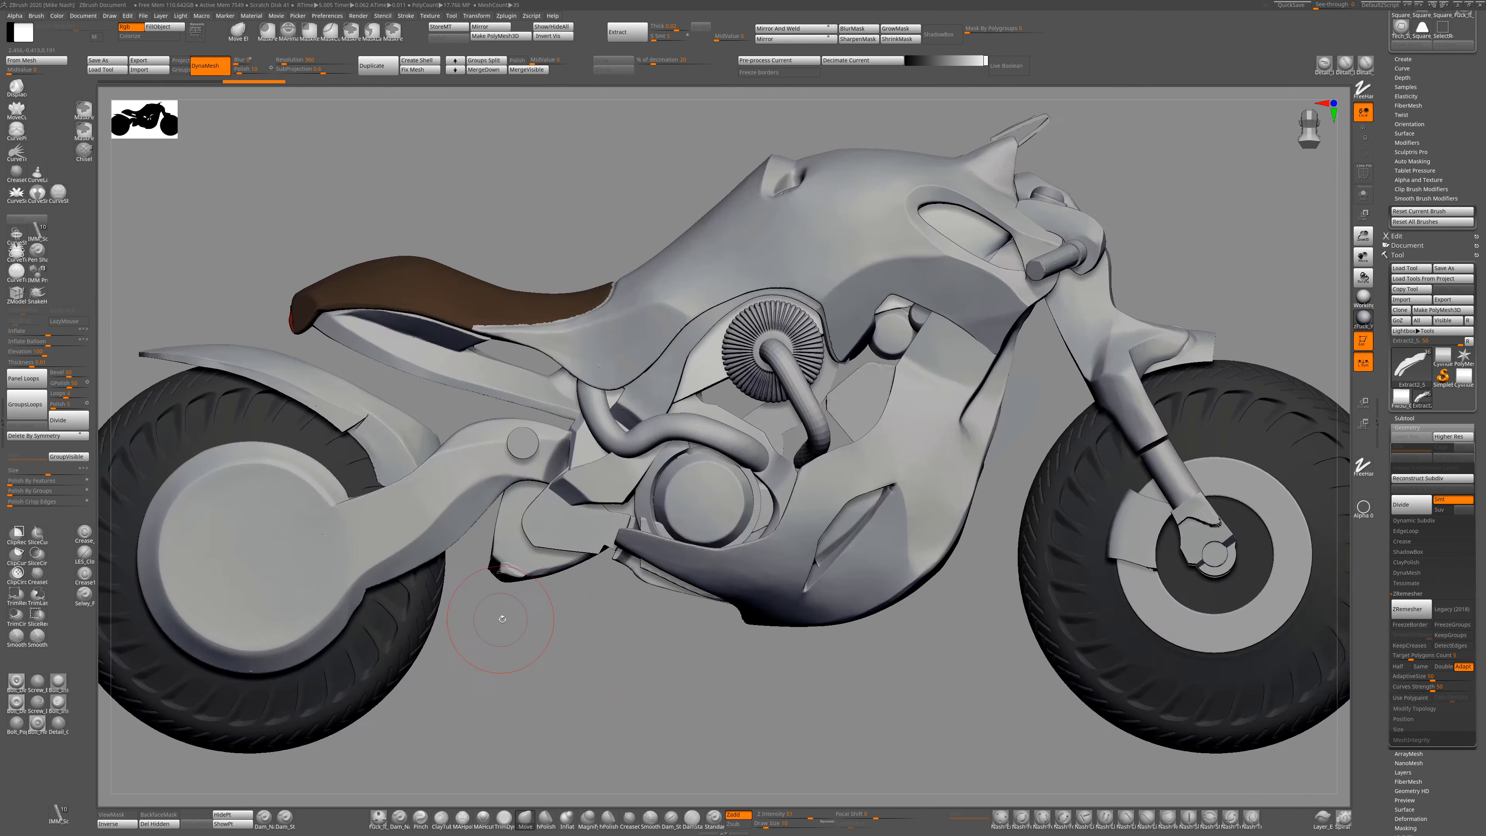
right_click_drag(554, 720, 554, 610, "ctrl")
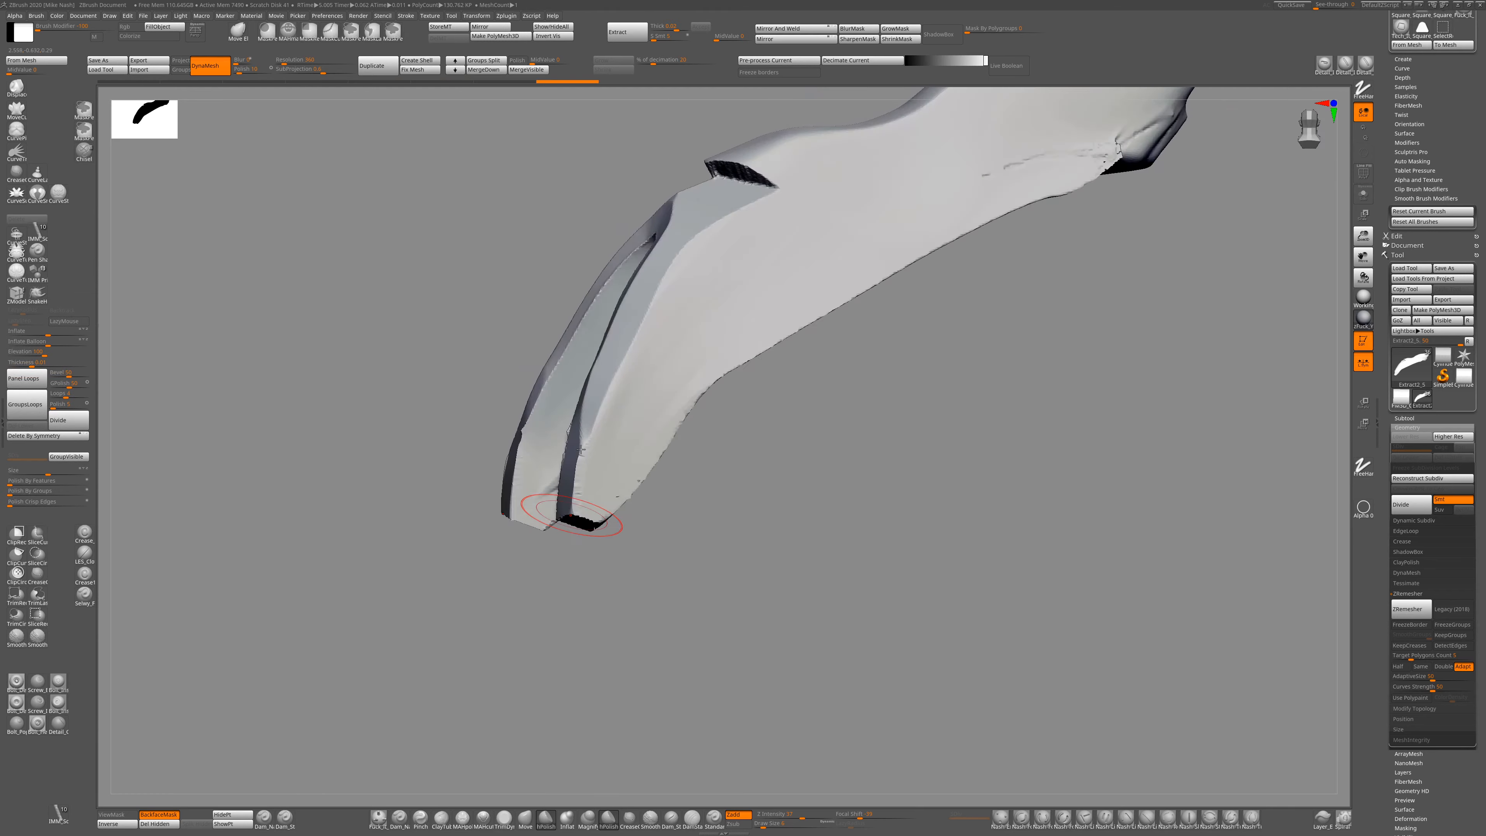
left_click(629, 818)
left_click(526, 818)
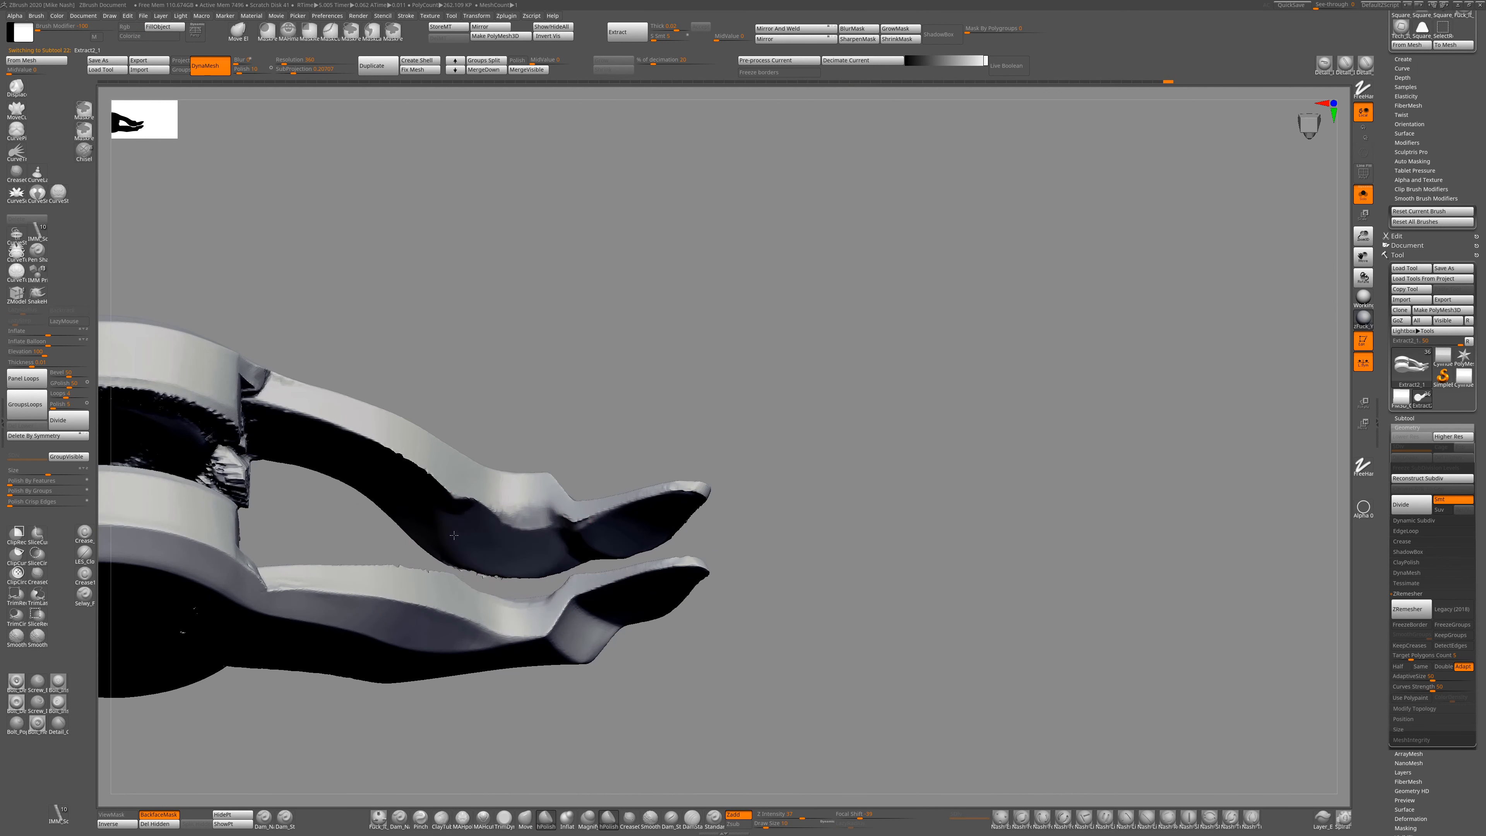
Isolate the swingarm and apply Mirror And Weld to transfer its reshaped front end to the other side.
right_click_drag(454, 536, 475, 541)
mouse_move(396, 341)
right_mouse_down()
mouse_move(277, 425)
mouse_move(820, 499)
mouse_move(500, 341)
mouse_move(524, 578)
mouse_move(553, 351)
right_mouse_up()
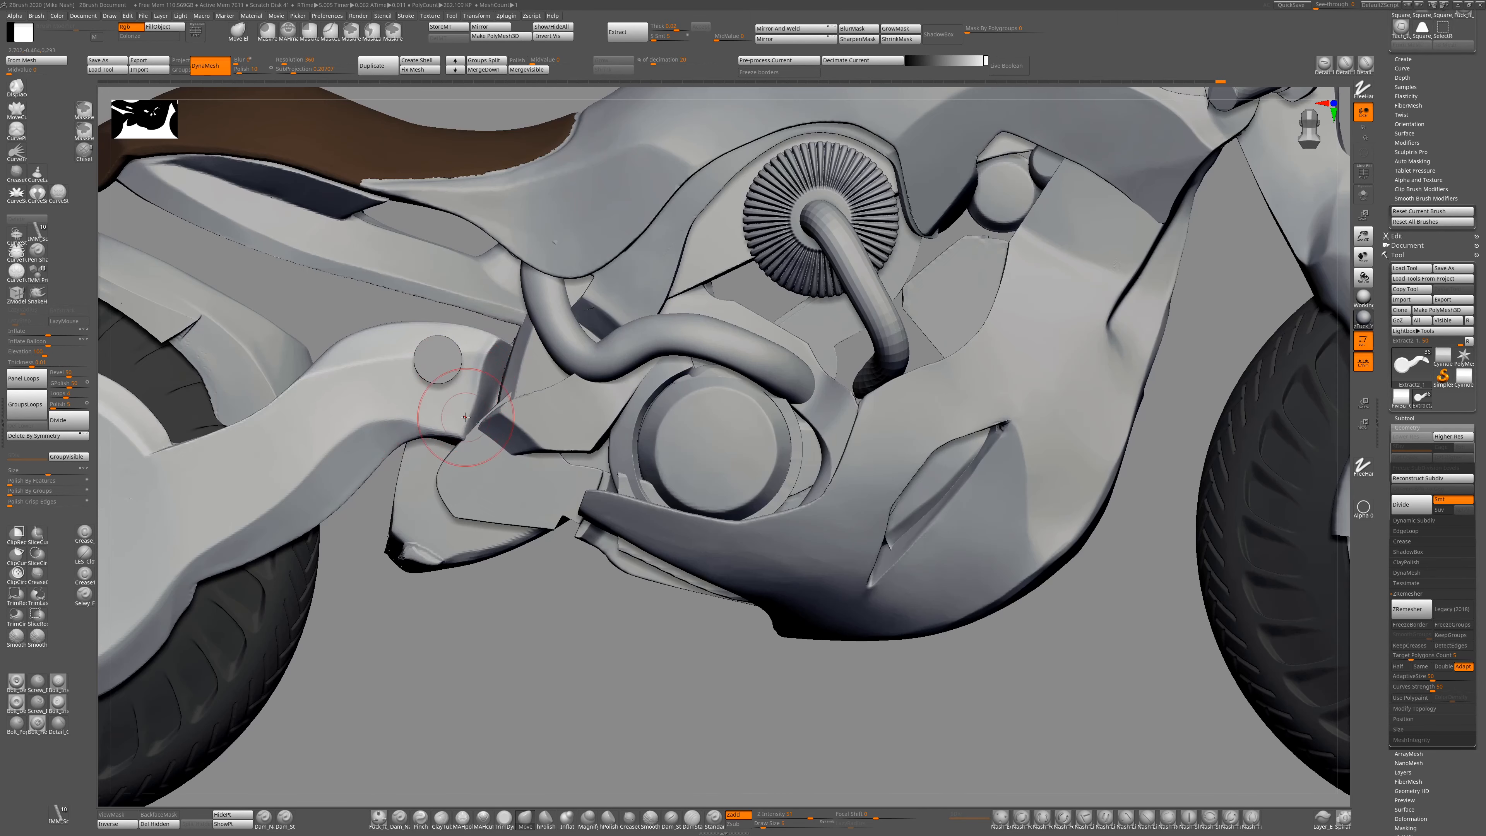
key("alt+s")
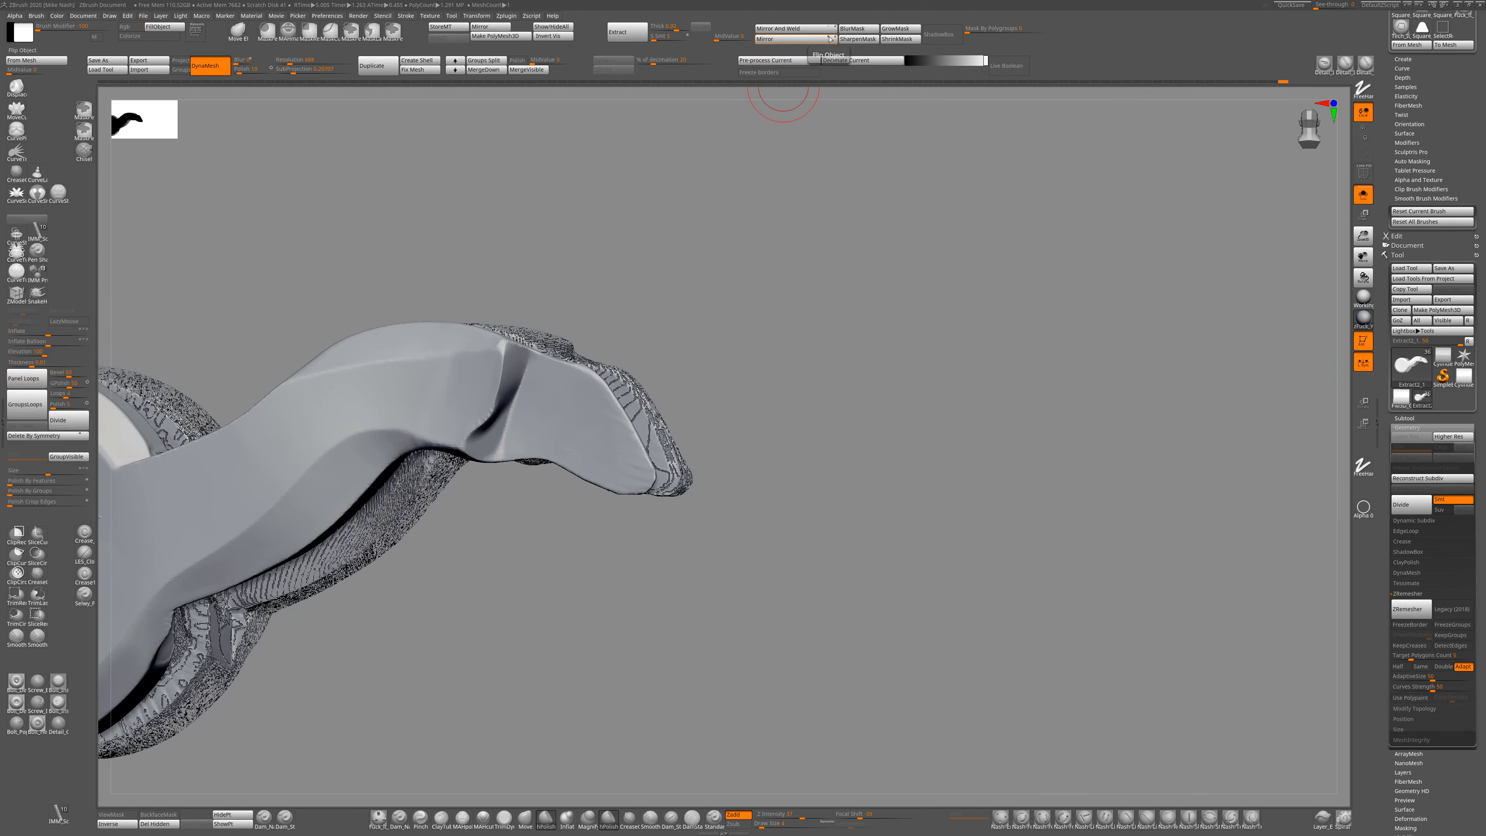
left_click(801, 31)
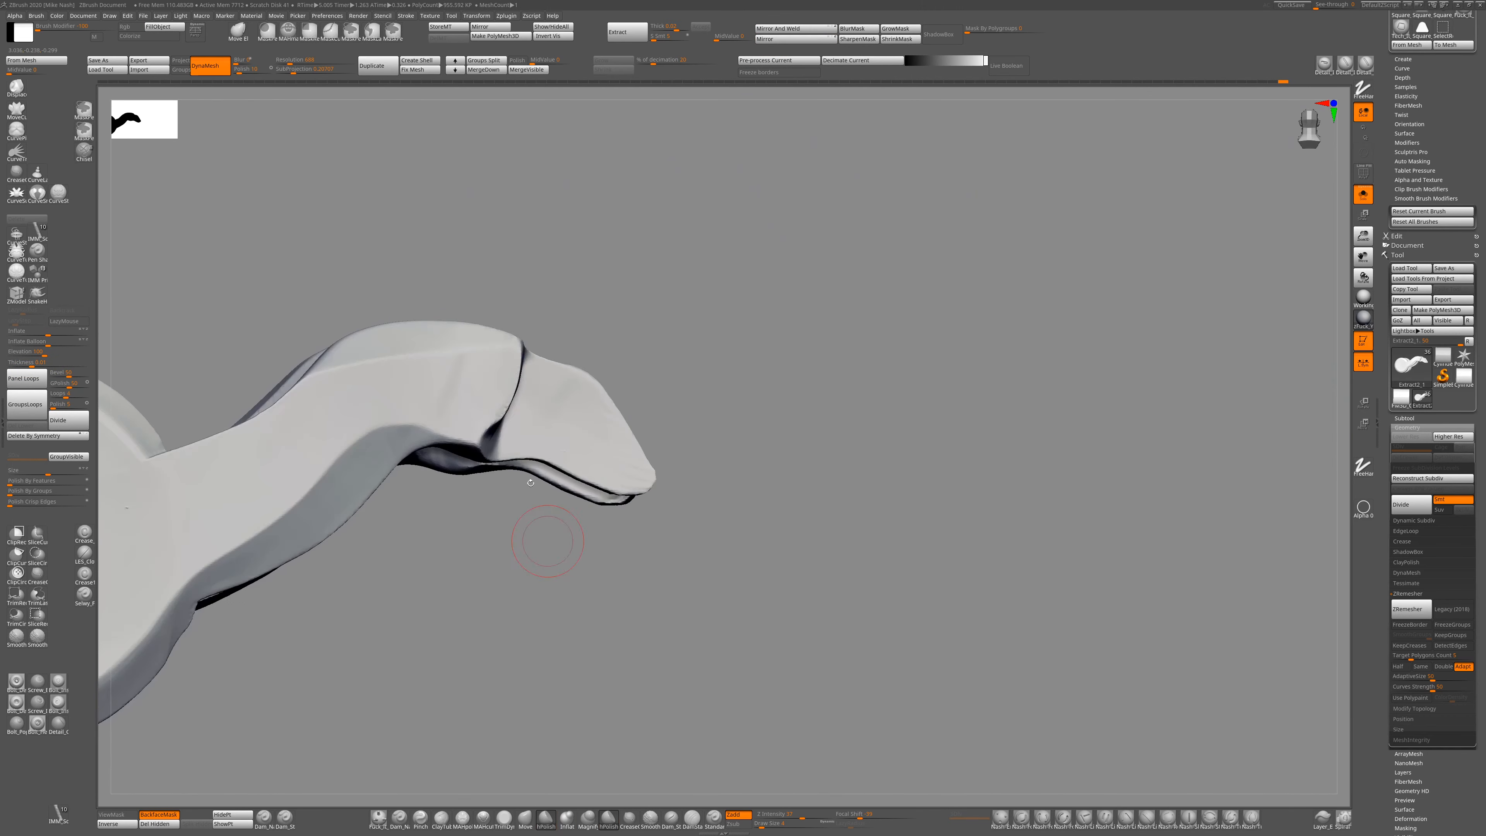
left_click_drag(508, 407, 435, 387)
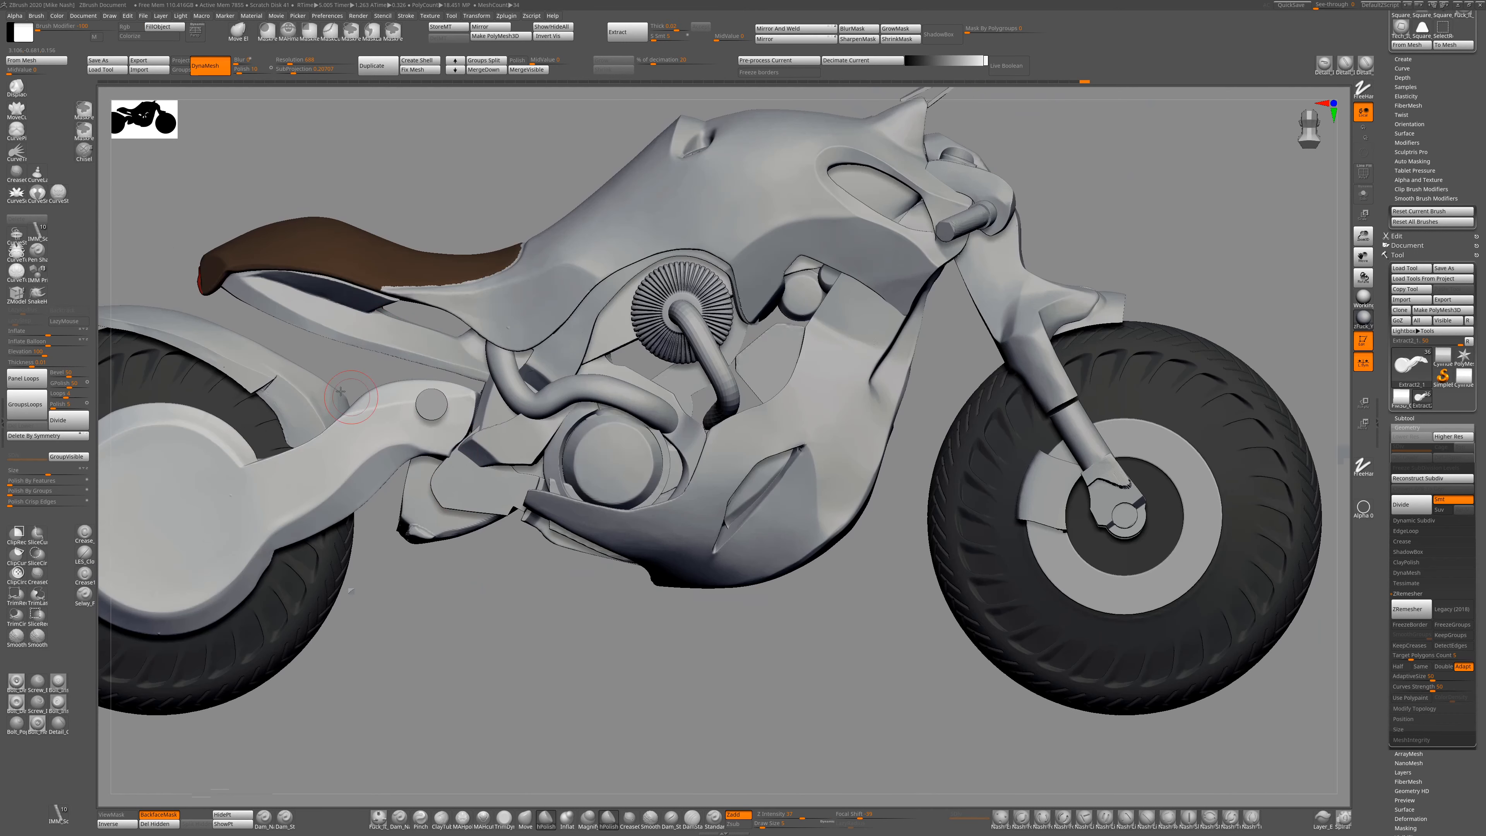
Select the swingarm and compare the whole bike's proportions with the standing human figure.
left_click(340, 391, "alt")
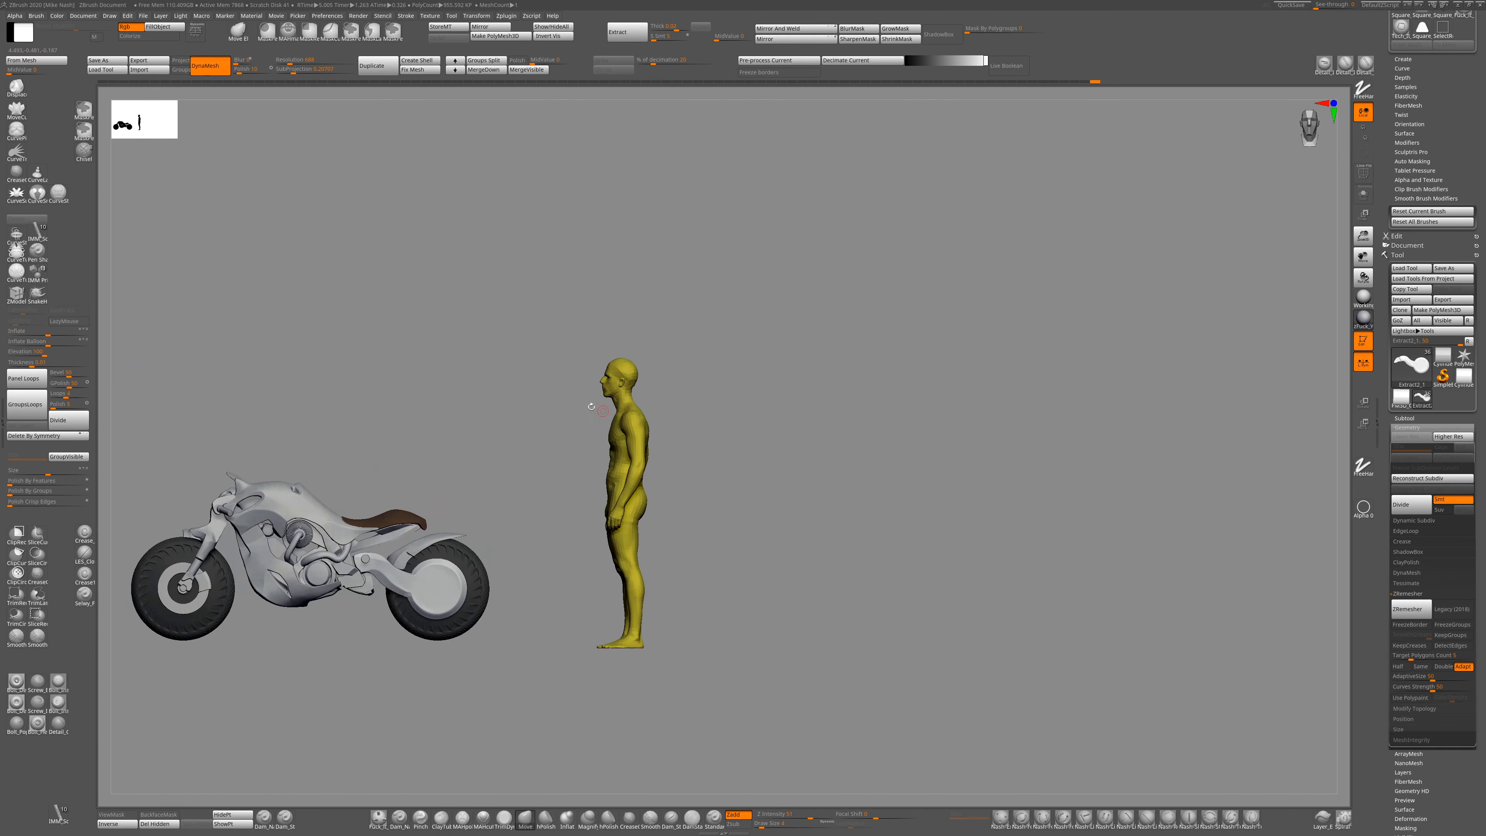
left_click_drag(409, 697, 759, 565)
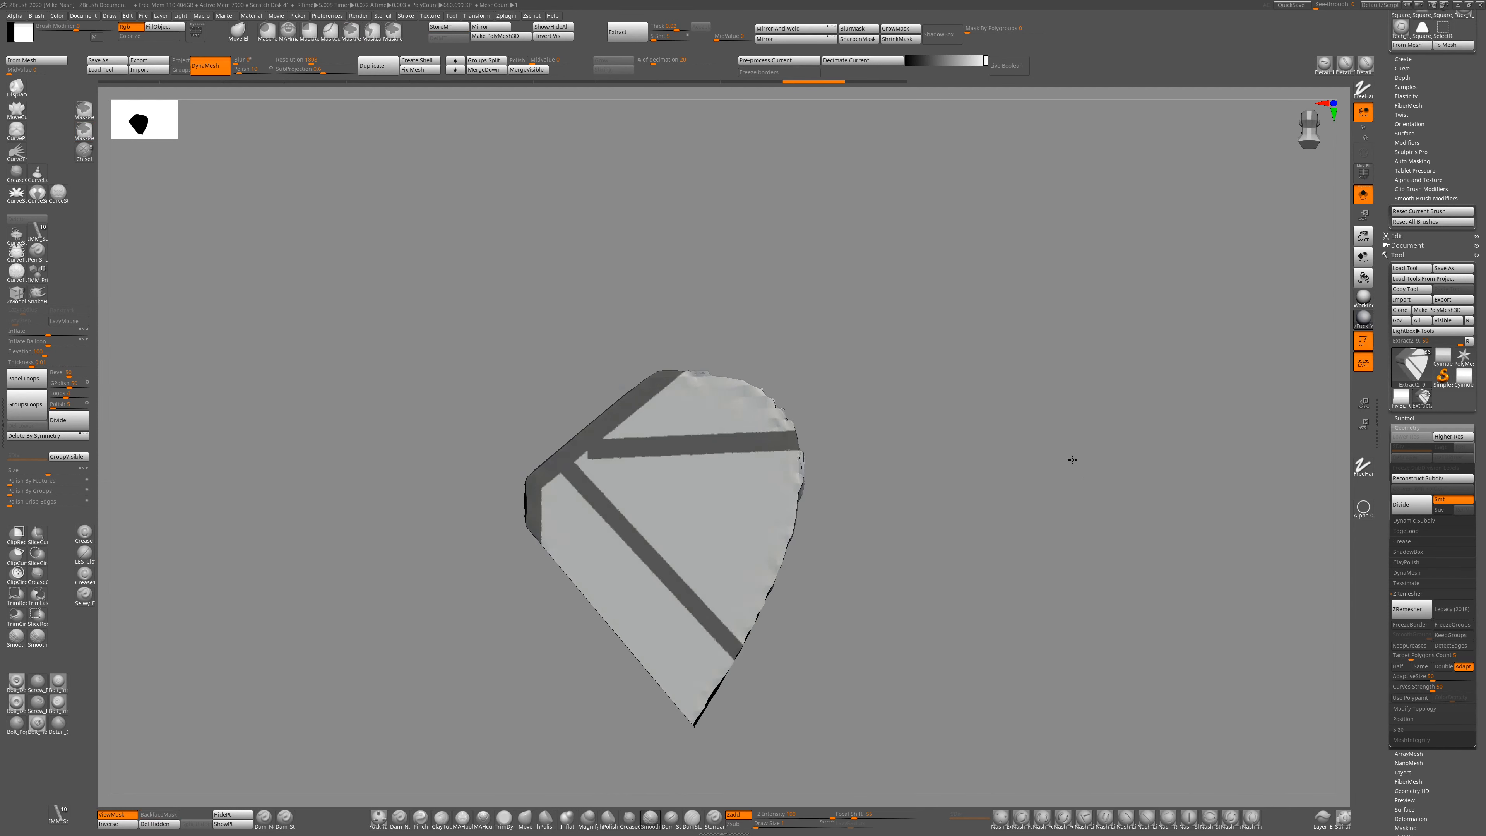
Adjust a slider in the program preferences before refining the strip mask on the faceted engine cover.
right_click_drag(591, 448, 592, 527, "ctrl")
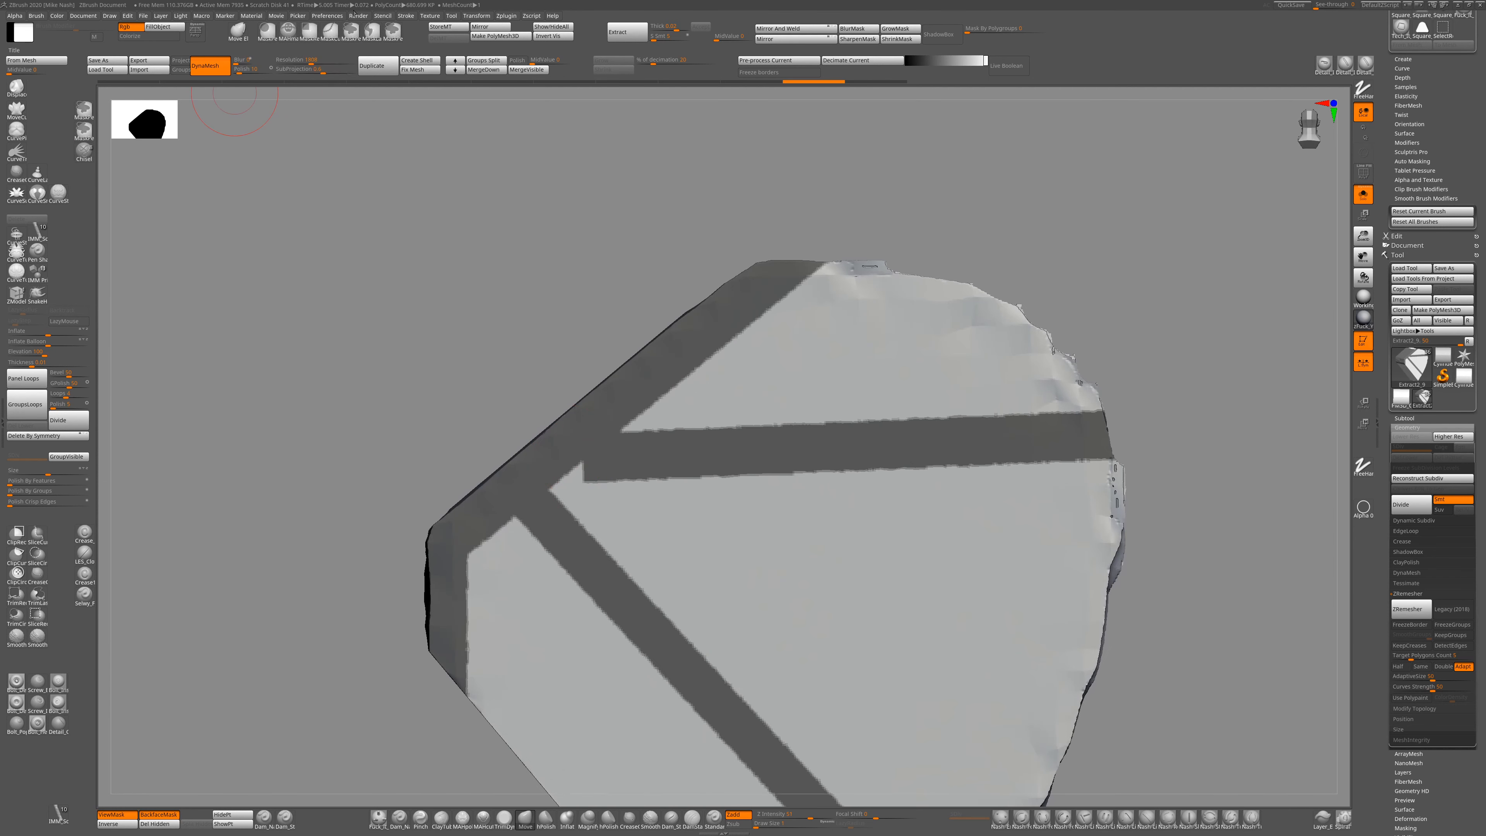
left_click(327, 16)
left_click(346, 177)
left_click(327, 17)
left_click(336, 196)
left_click(317, 16)
left_click_drag(347, 196, 335, 195)
left_click(327, 17)
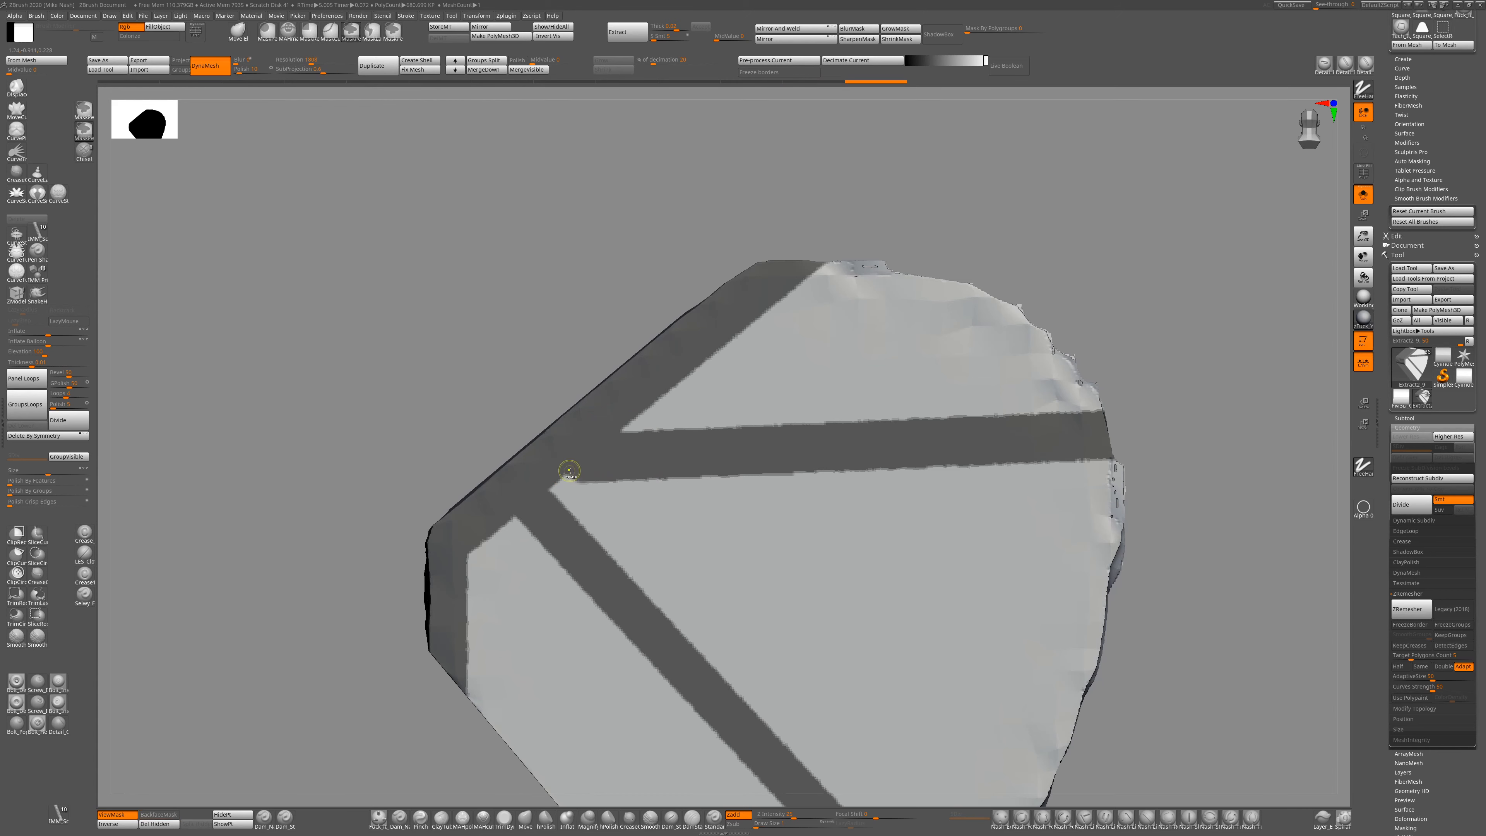
Clip the unmasked side areas of the engine cover inward with a straight line, leaving the masked strips raised.
left_click_drag(912, 468, 906, 335, "alt")
left_click_drag(760, 456, 819, 551, "alt")
mouse_move(696, 542)
left_mouse_down()
mouse_move(647, 537)
mouse_move(696, 609)
left_mouse_up()
left_click_drag(696, 608, 759, 620)
left_click_drag(655, 550, 572, 546, "shift")
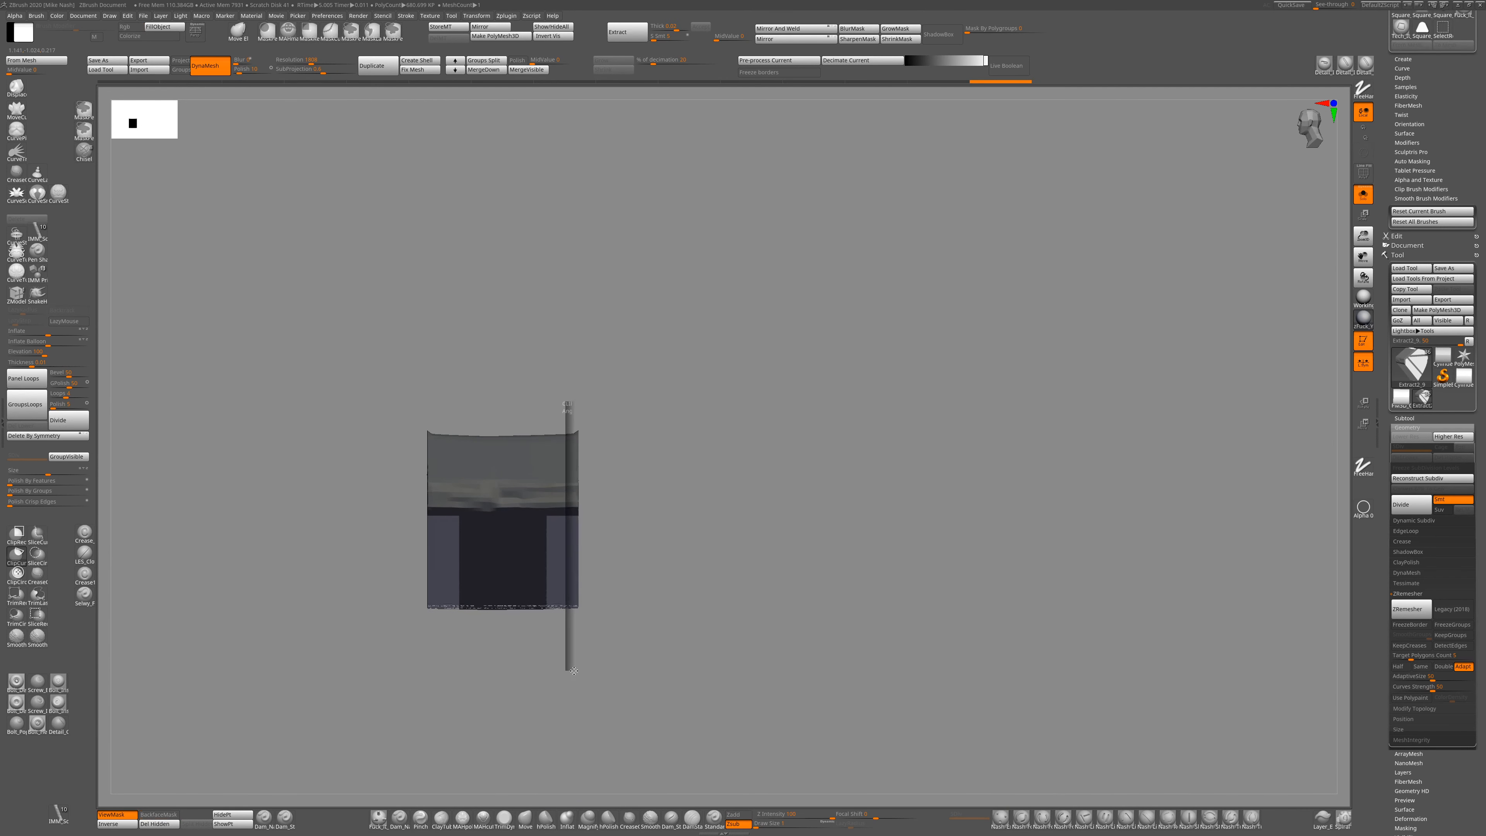
left_click_drag(750, 624, 758, 612, "shift")
left_click_drag(570, 559, 686, 685, "alt")
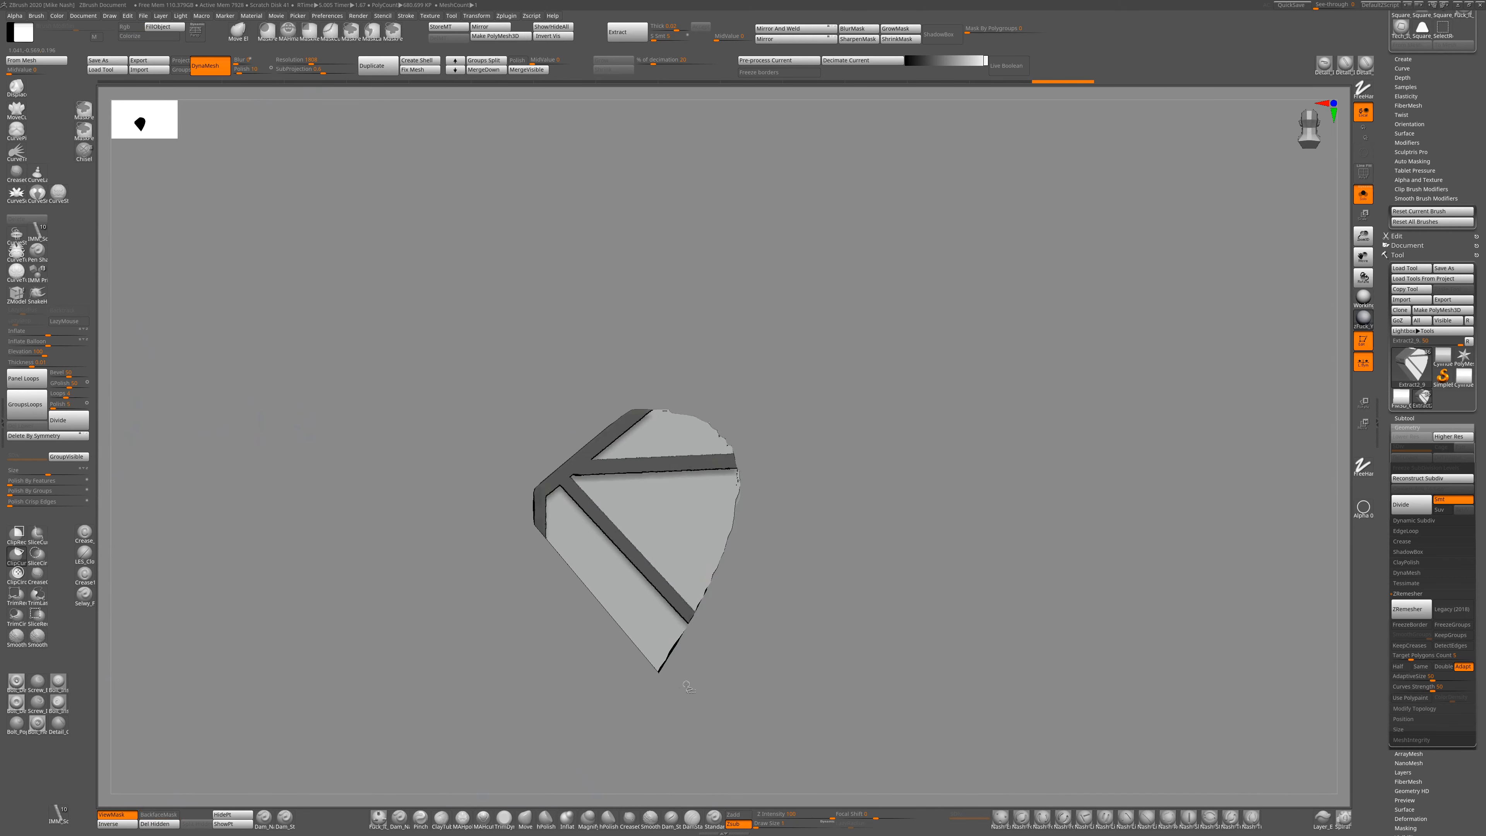
left_click_drag(736, 607, 696, 603)
mouse_move(696, 603)
left_mouse_down("alt")
mouse_move(629, 587)
mouse_move(690, 688)
left_mouse_up("alt")
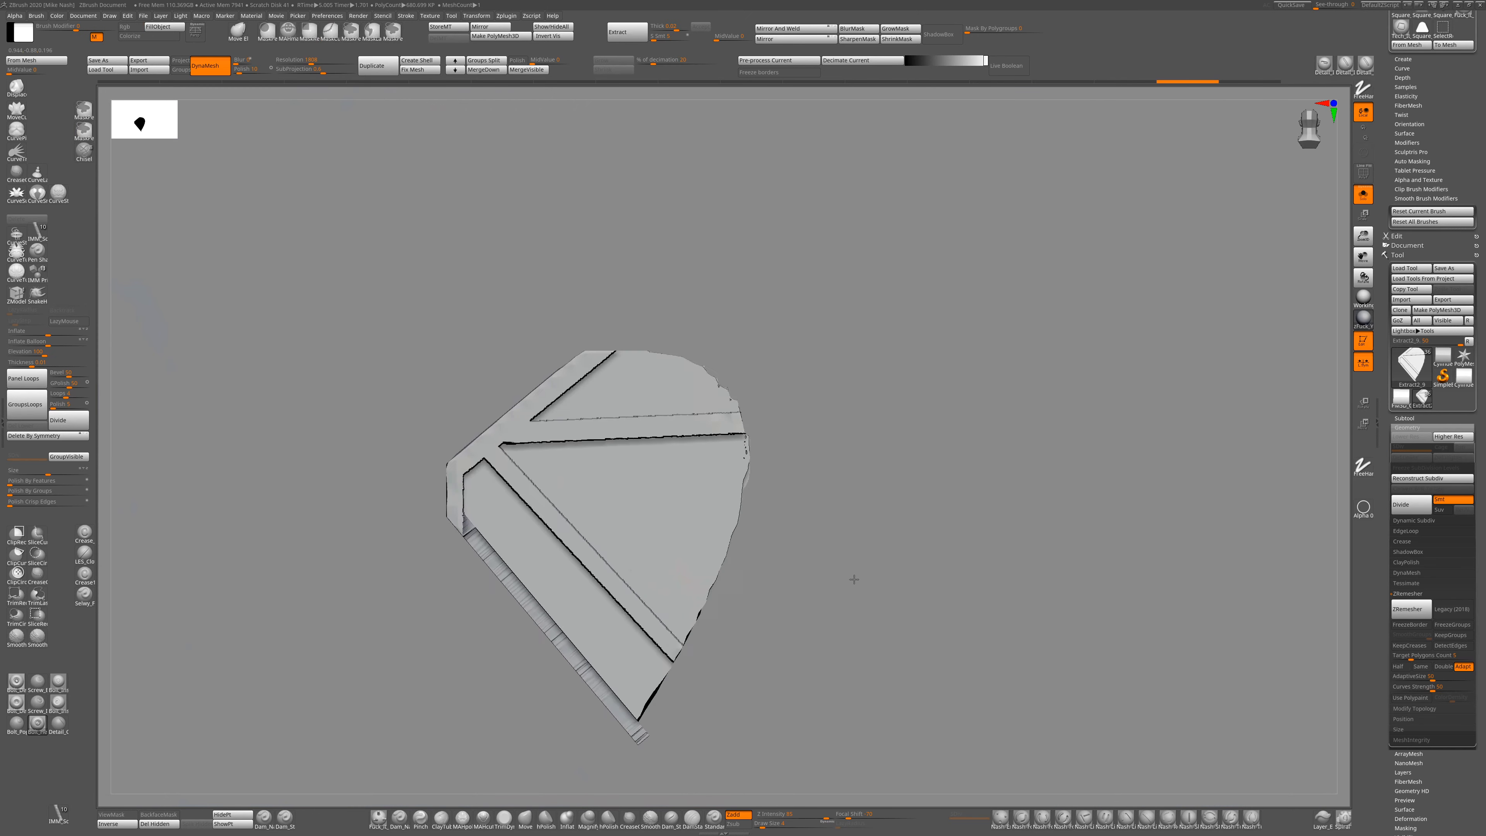
Mask a small area on the engine cover's diagonal strip for a raised detail and check its shape.
left_click_drag(607, 546, 573, 567, "ctrl")
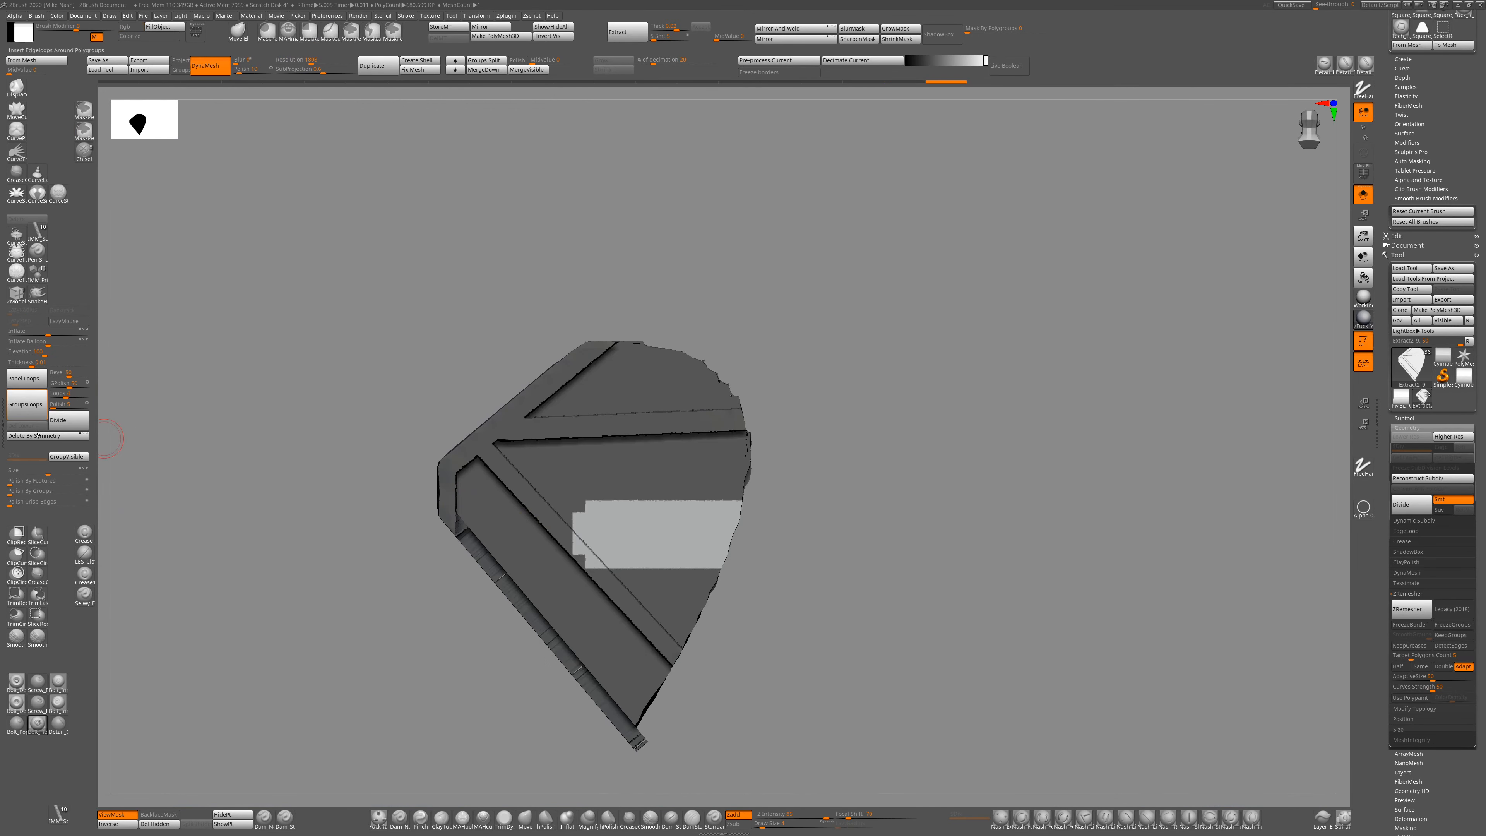
scroll(601, 550, "up", 3)
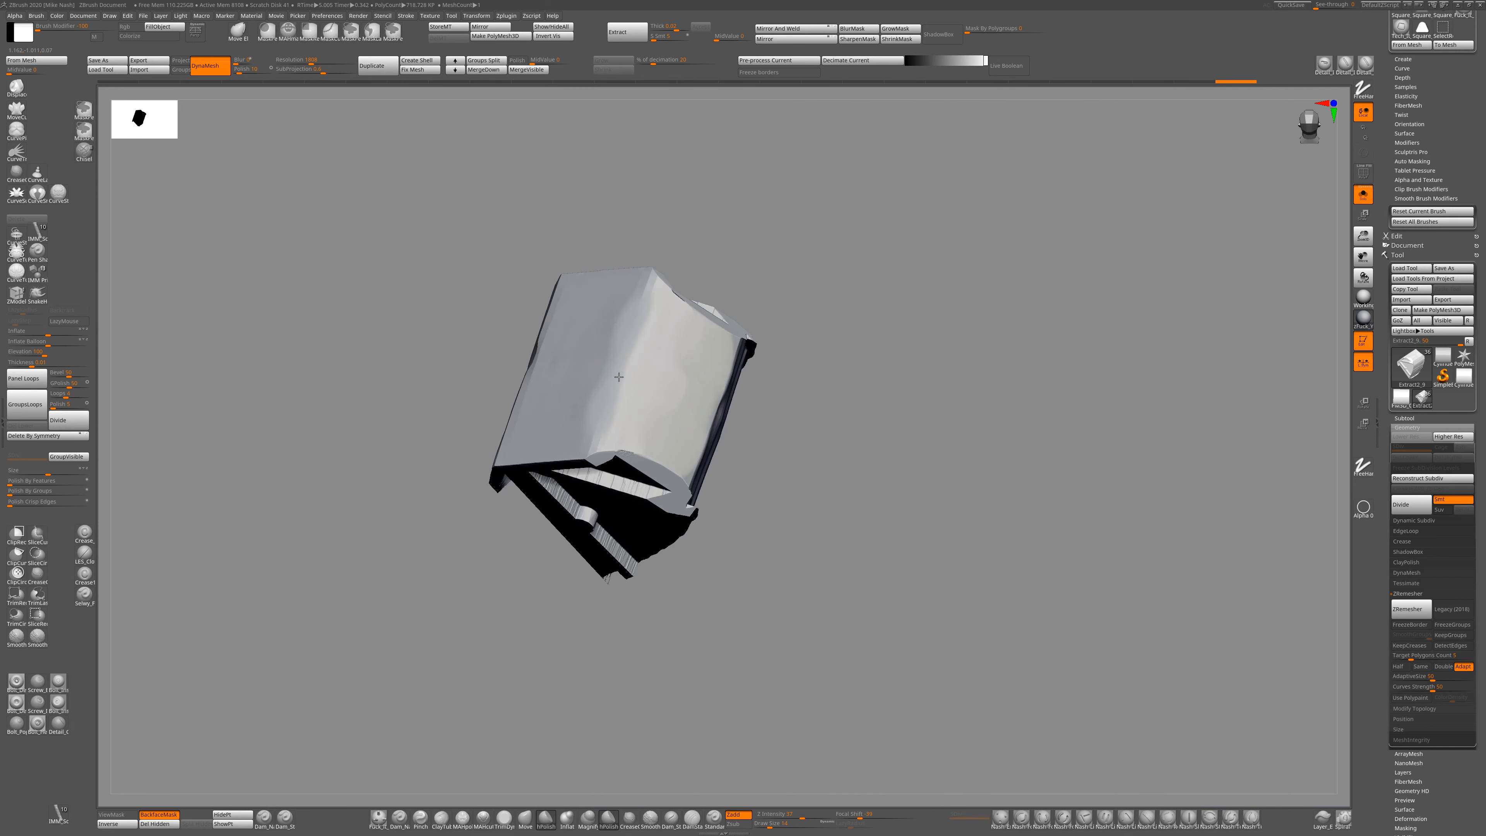
key("shift")
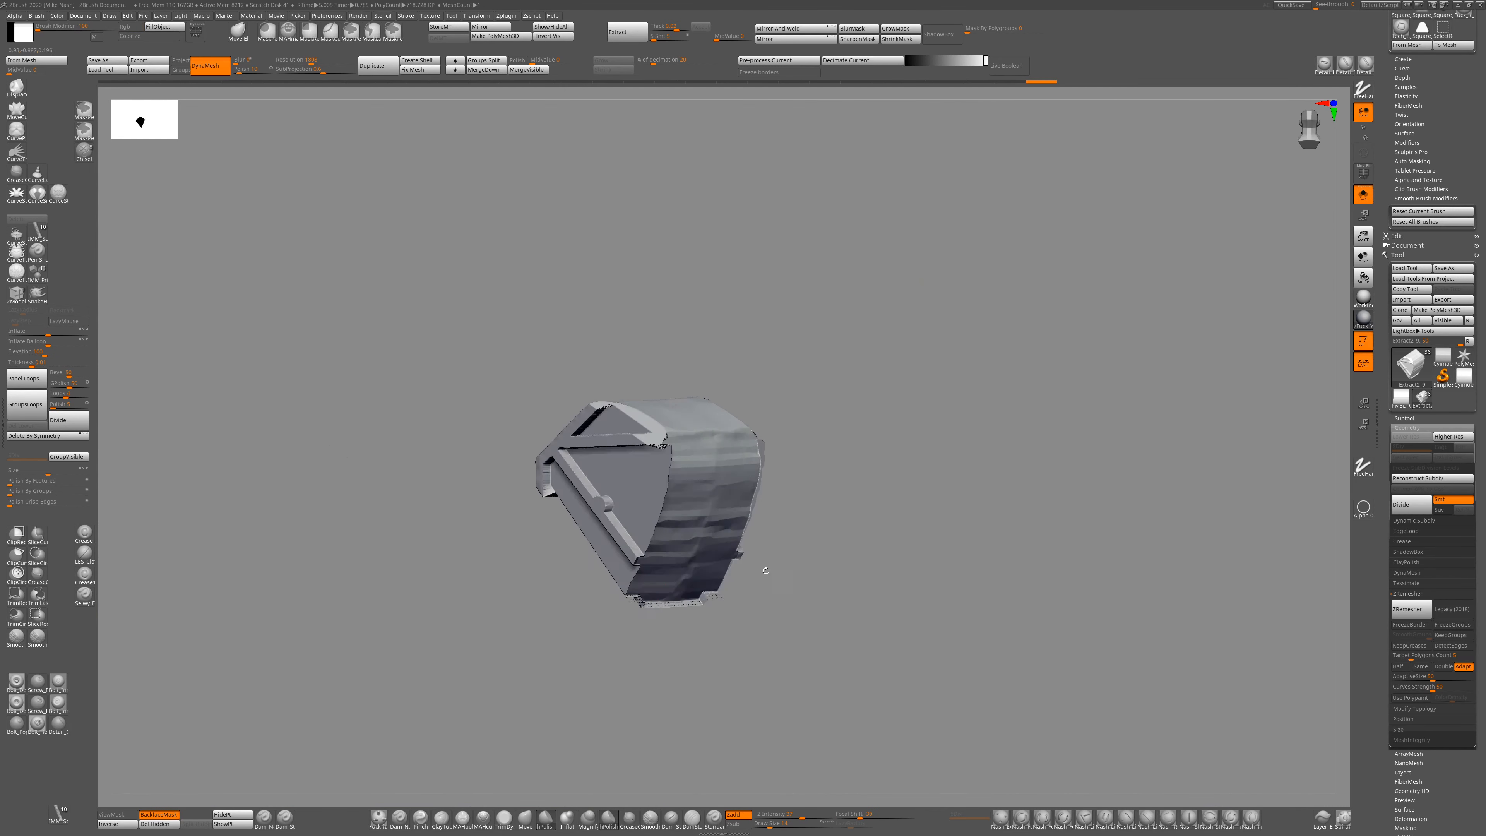
Smooth the ripples on the engine cover's curved front face, undoing one edit along the way.
left_click_drag(763, 571, 819, 576)
left_click(1363, 194)
mouse_move(811, 335)
left_mouse_down()
mouse_move(508, 654)
mouse_move(539, 471)
left_mouse_up()
key("ctrl+z")
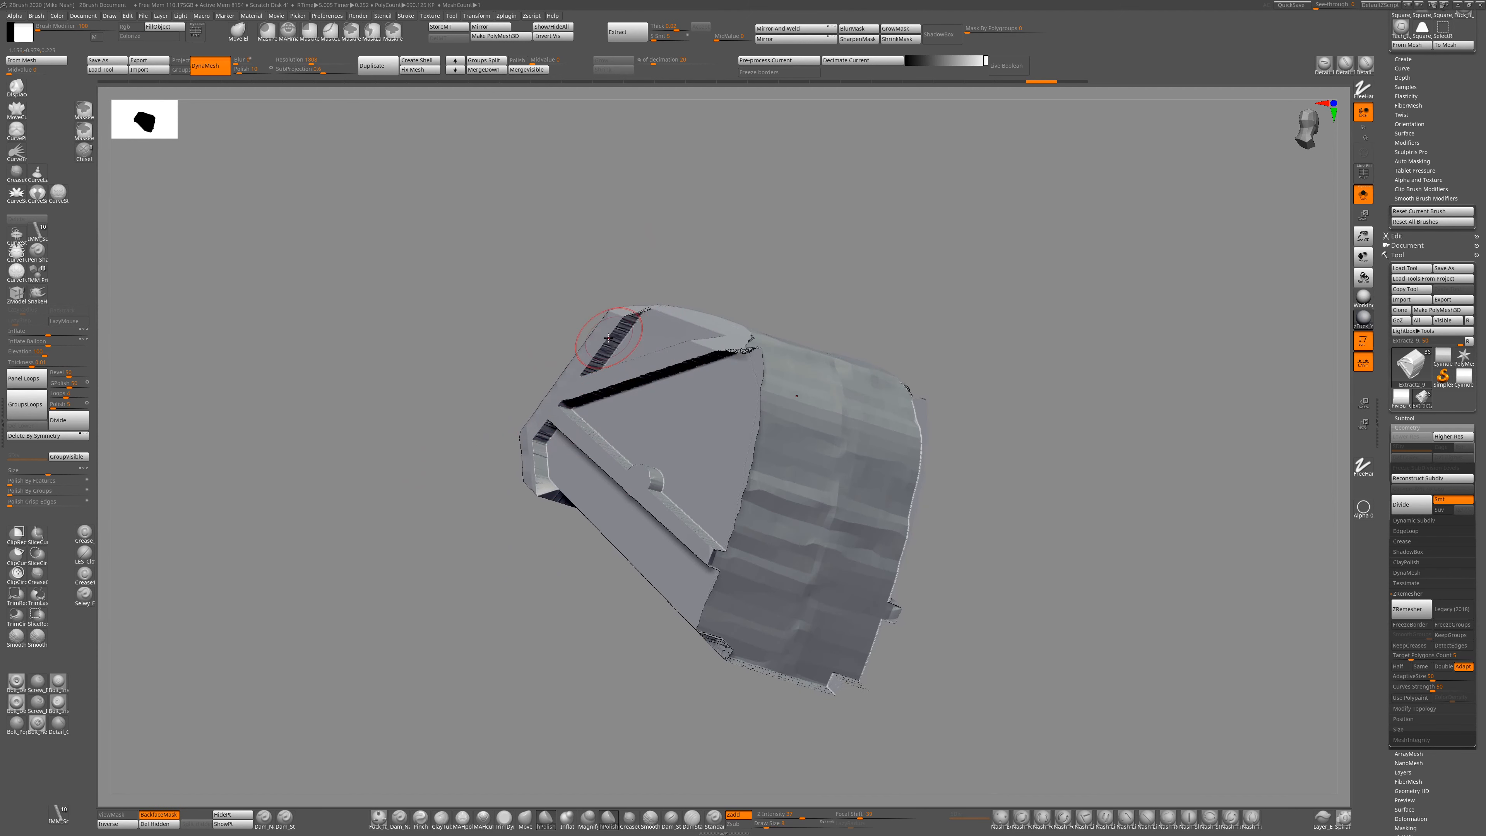
mouse_move(641, 291)
left_mouse_down()
mouse_move(547, 408)
mouse_move(679, 415)
mouse_move(689, 517)
mouse_move(478, 644)
mouse_move(525, 569)
mouse_move(494, 807)
left_mouse_up()
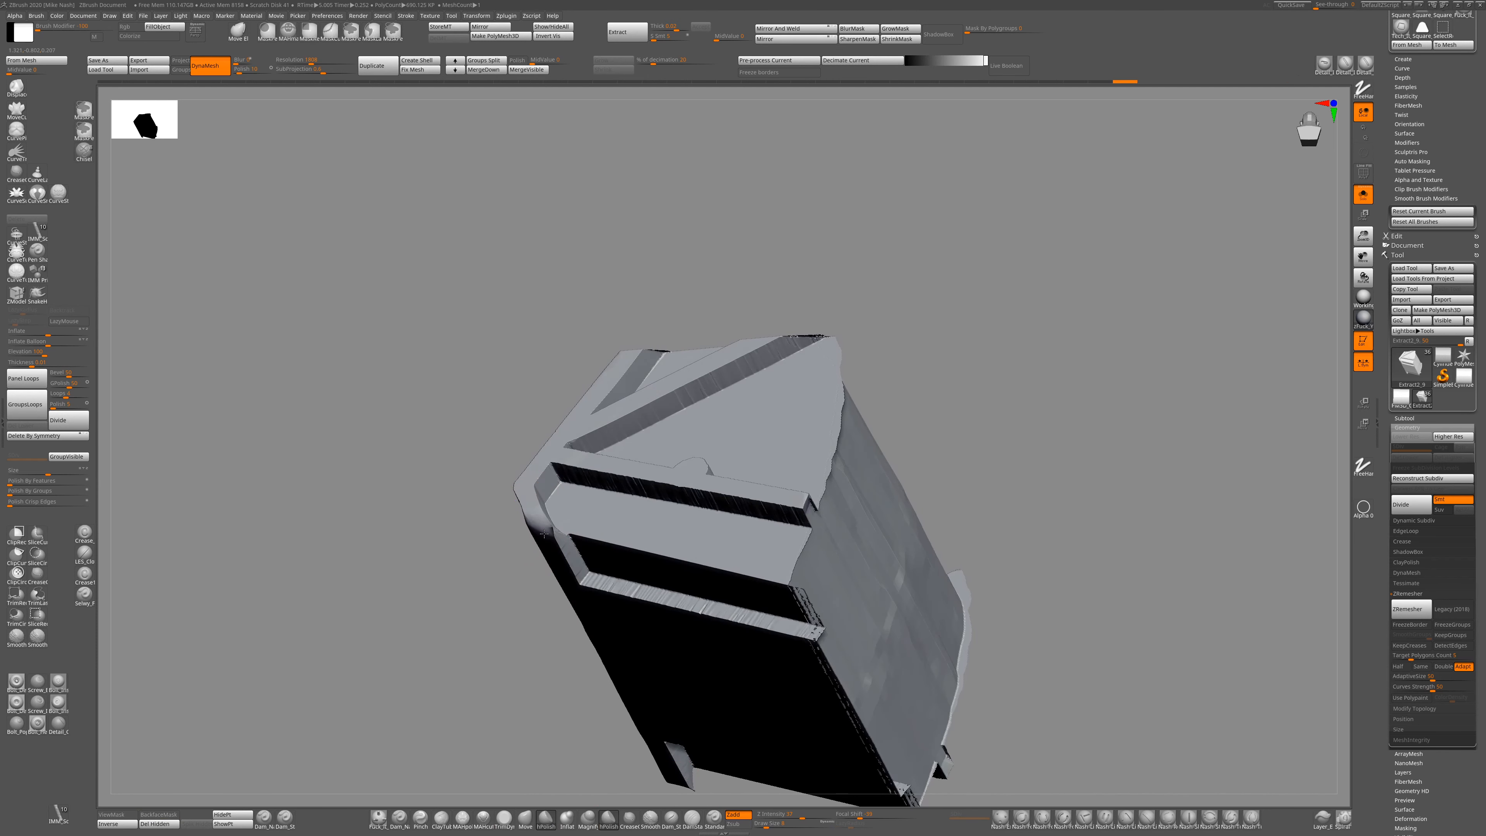
Smooth the engine cover's sloped back edge, comparing the cover alone and within the full bike.
mouse_move(544, 533)
left_mouse_down()
mouse_move(507, 647)
mouse_move(926, 474)
left_mouse_up()
left_click(1363, 194)
left_click(1363, 194)
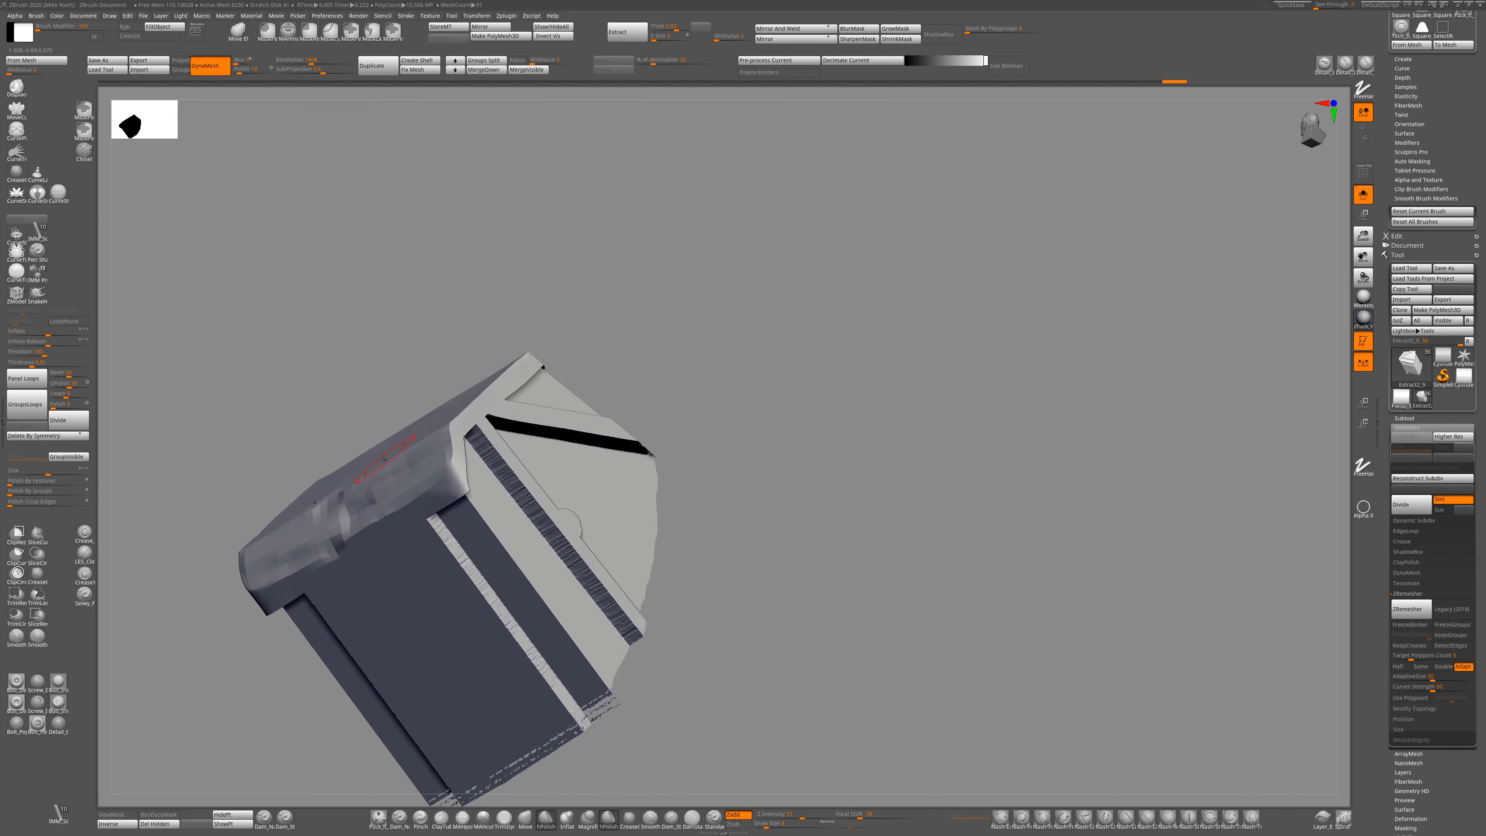
mouse_move(324, 506)
left_mouse_down()
mouse_move(347, 452)
mouse_move(720, 358)
left_mouse_up()
left_click(1364, 195)
left_click(1364, 194)
left_click_drag(617, 425, 578, 775)
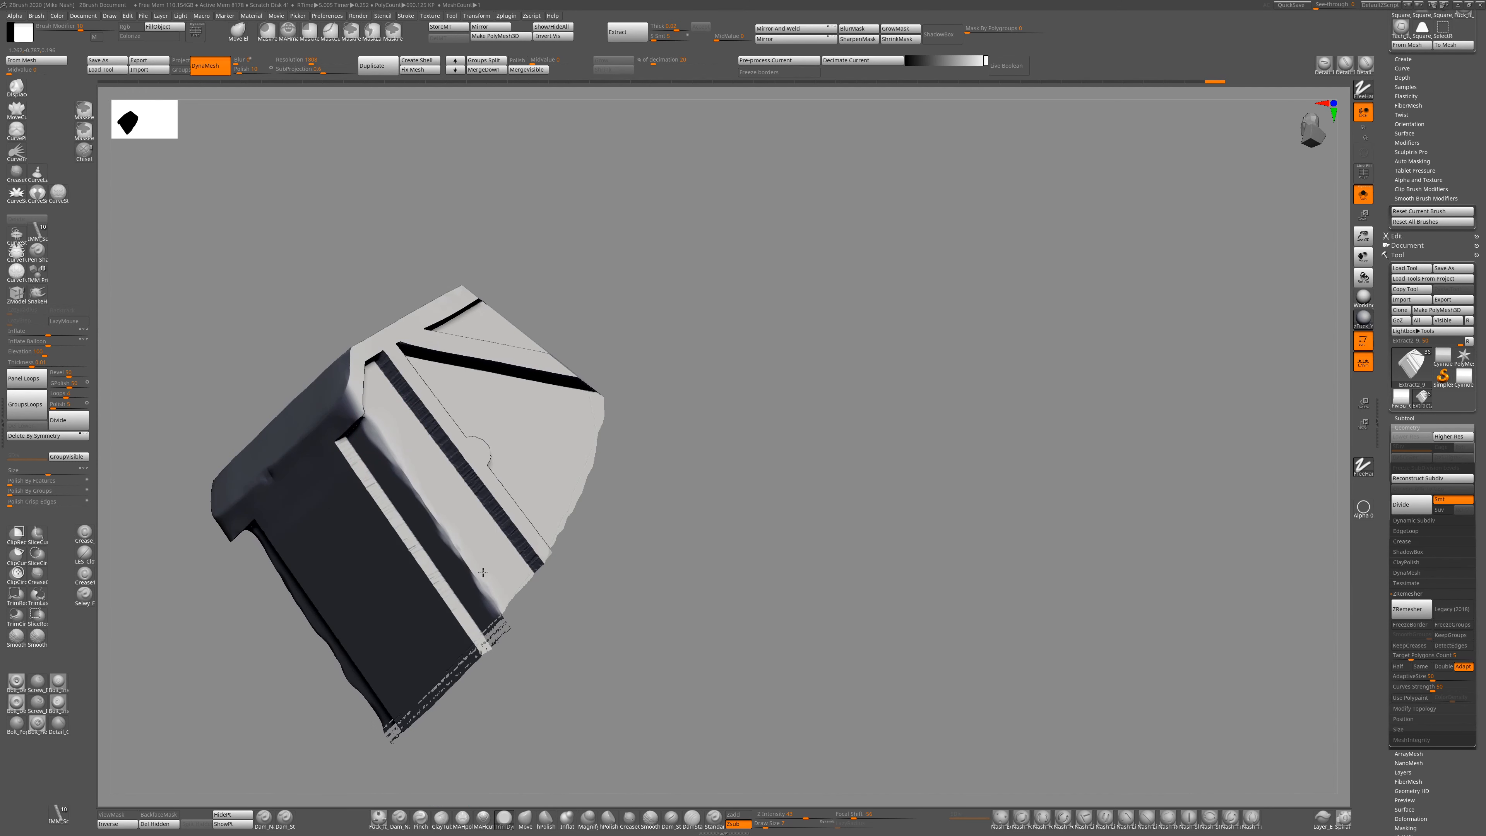
Soften the engine cover's long lower side edge, check it within the full bike and isolate the cover again.
right_click_drag(401, 576, 350, 648)
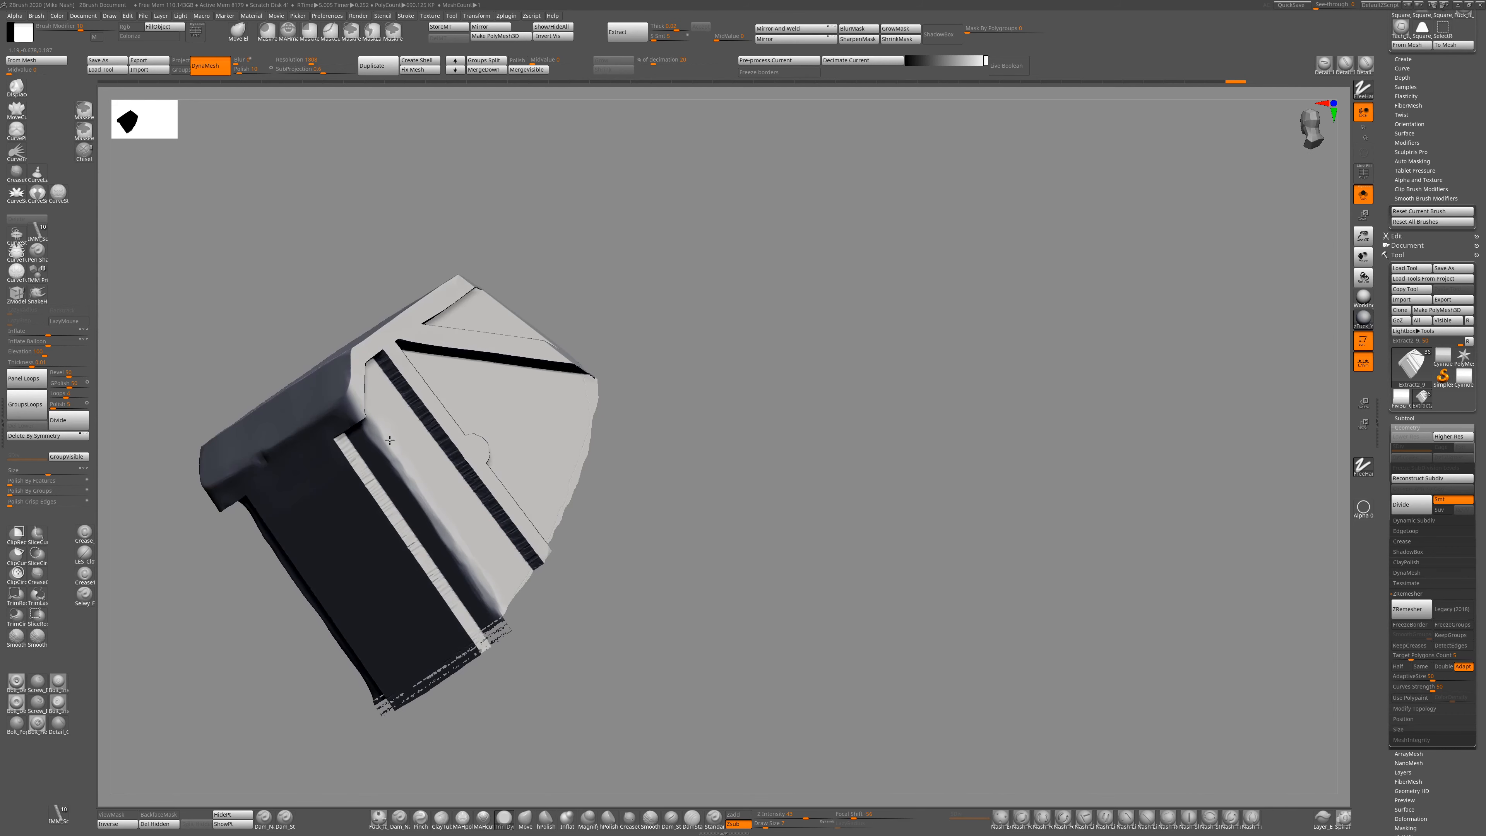
left_click_drag(620, 586, 570, 633)
left_click(1363, 194)
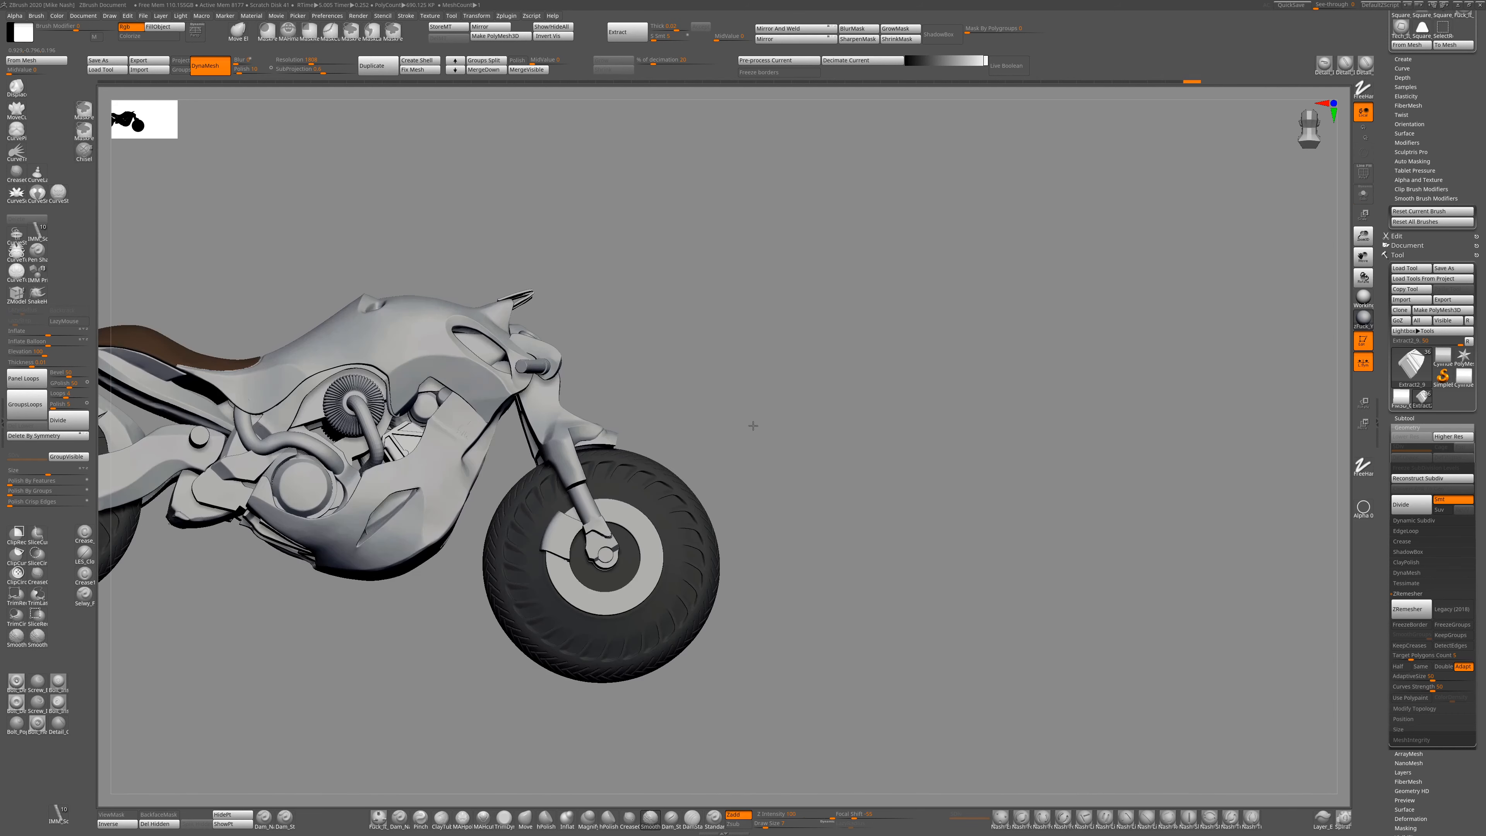
mouse_move(753, 425)
left_mouse_down()
mouse_move(633, 369)
mouse_move(617, 259)
mouse_move(696, 322)
mouse_move(581, 392)
mouse_move(417, 447)
left_mouse_up()
left_click(1363, 194)
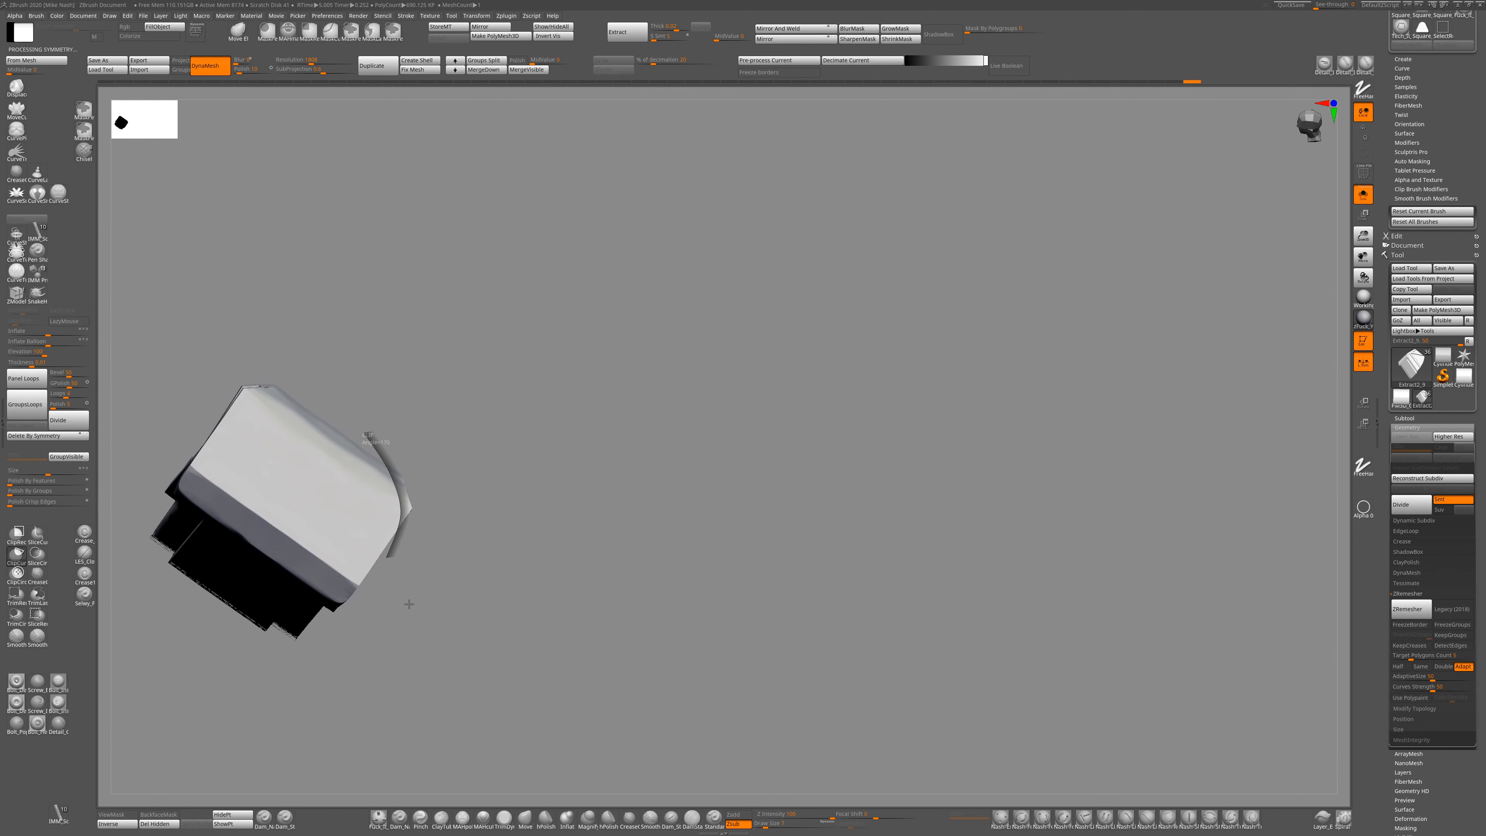
Check the engine cover's shape from several angles and within the full bike, and clear its mask.
mouse_move(409, 603)
left_mouse_down()
mouse_move(390, 512)
mouse_move(392, 556)
left_mouse_up()
mouse_move(526, 527)
left_mouse_down()
mouse_move(570, 501)
mouse_move(534, 435)
mouse_move(554, 518)
mouse_move(626, 450)
mouse_move(556, 374)
left_mouse_up()
left_click_drag(672, 374, 540, 536)
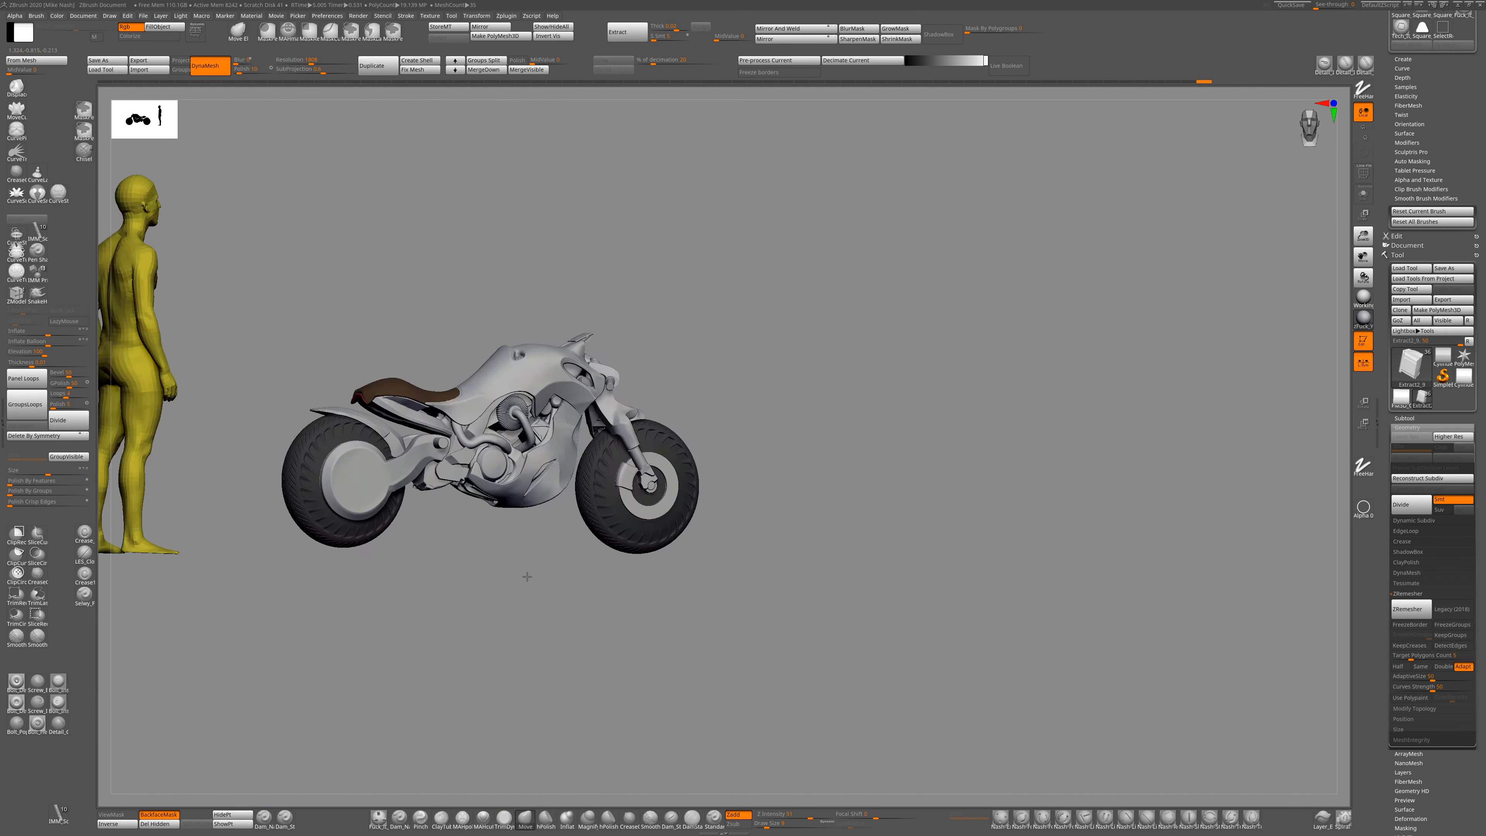
left_click_drag(803, 213, 887, 267, "ctrl")
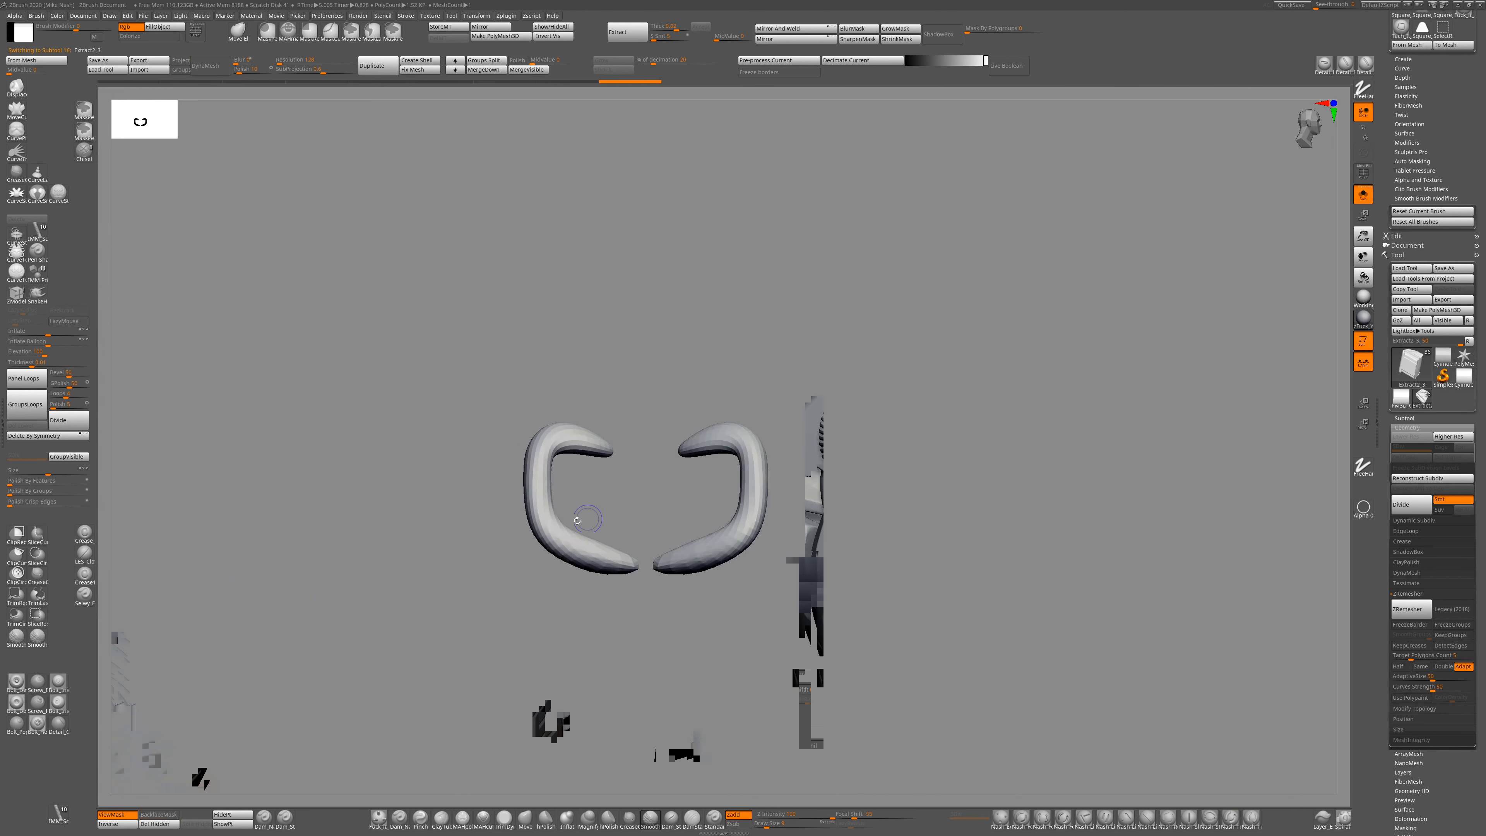
Smooth and reshape the mirrored pair of curved pipes in isolation.
left_click_drag(577, 520, 564, 696)
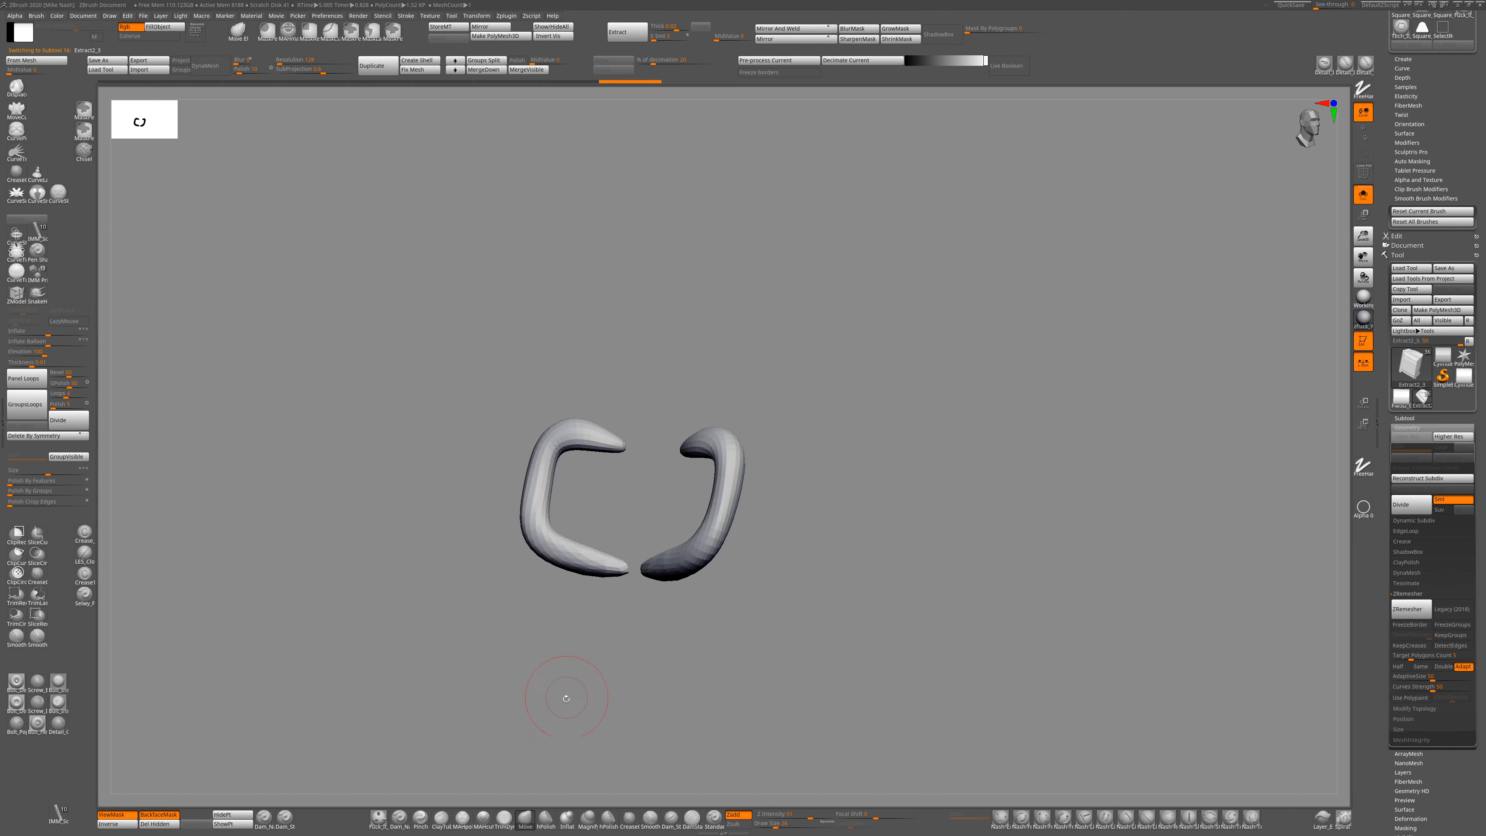
mouse_move(596, 477)
left_mouse_down()
mouse_move(570, 488)
mouse_move(513, 576)
mouse_move(533, 483)
left_mouse_up()
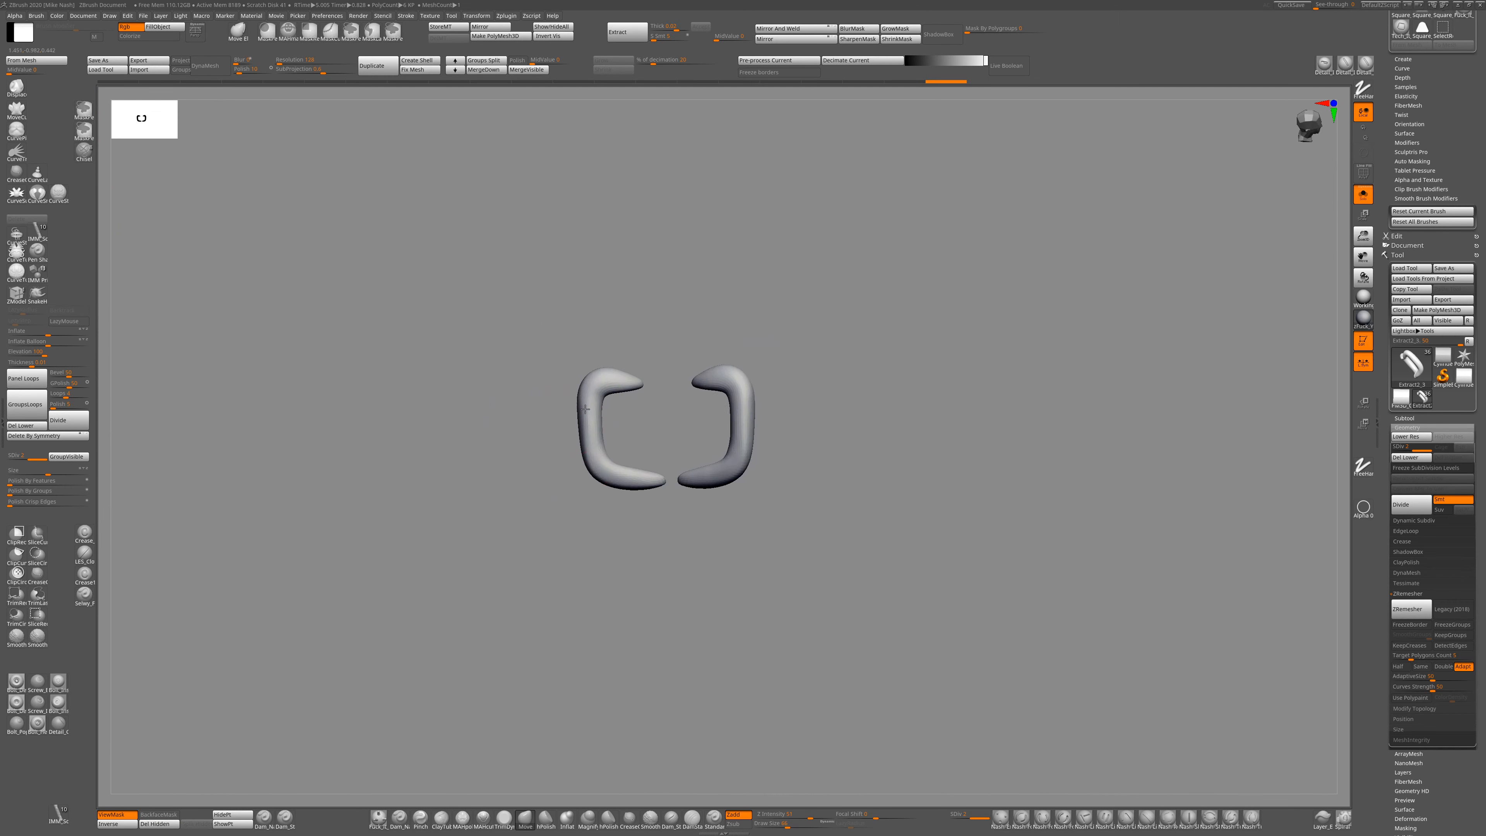
right_click_drag(585, 409, 586, 436)
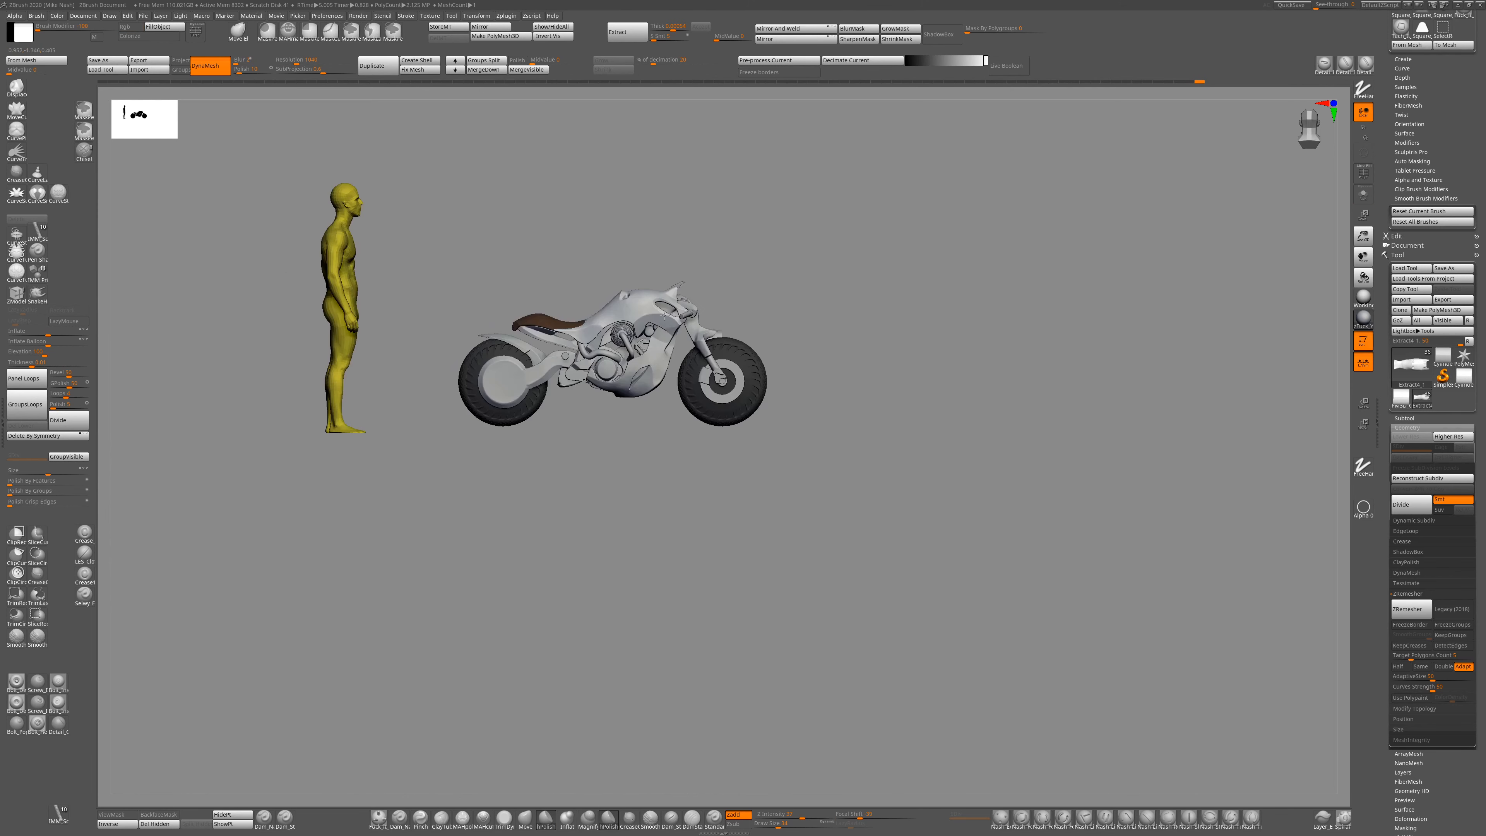
Isolate the front fender and reshape its arched front edge with the Move brush.
left_click_drag(666, 315, 678, 643)
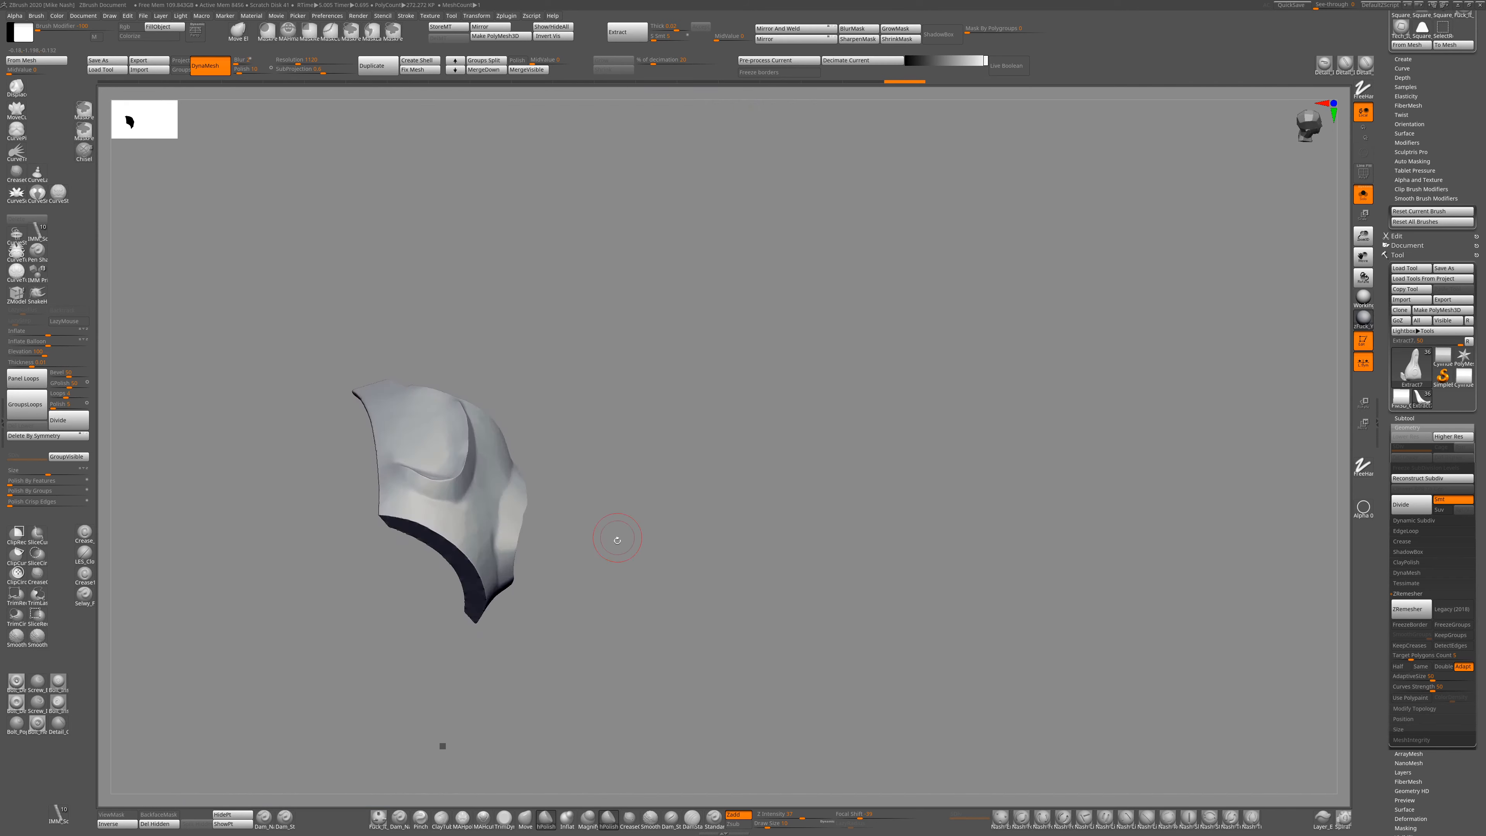
mouse_move(614, 537)
left_mouse_down()
mouse_move(547, 591)
mouse_move(547, 515)
mouse_move(521, 563)
left_mouse_up()
key("shift+s")
key("shift+s")
mouse_move(640, 667)
left_mouse_down()
mouse_move(555, 630)
mouse_move(610, 618)
left_mouse_up()
left_click(526, 826)
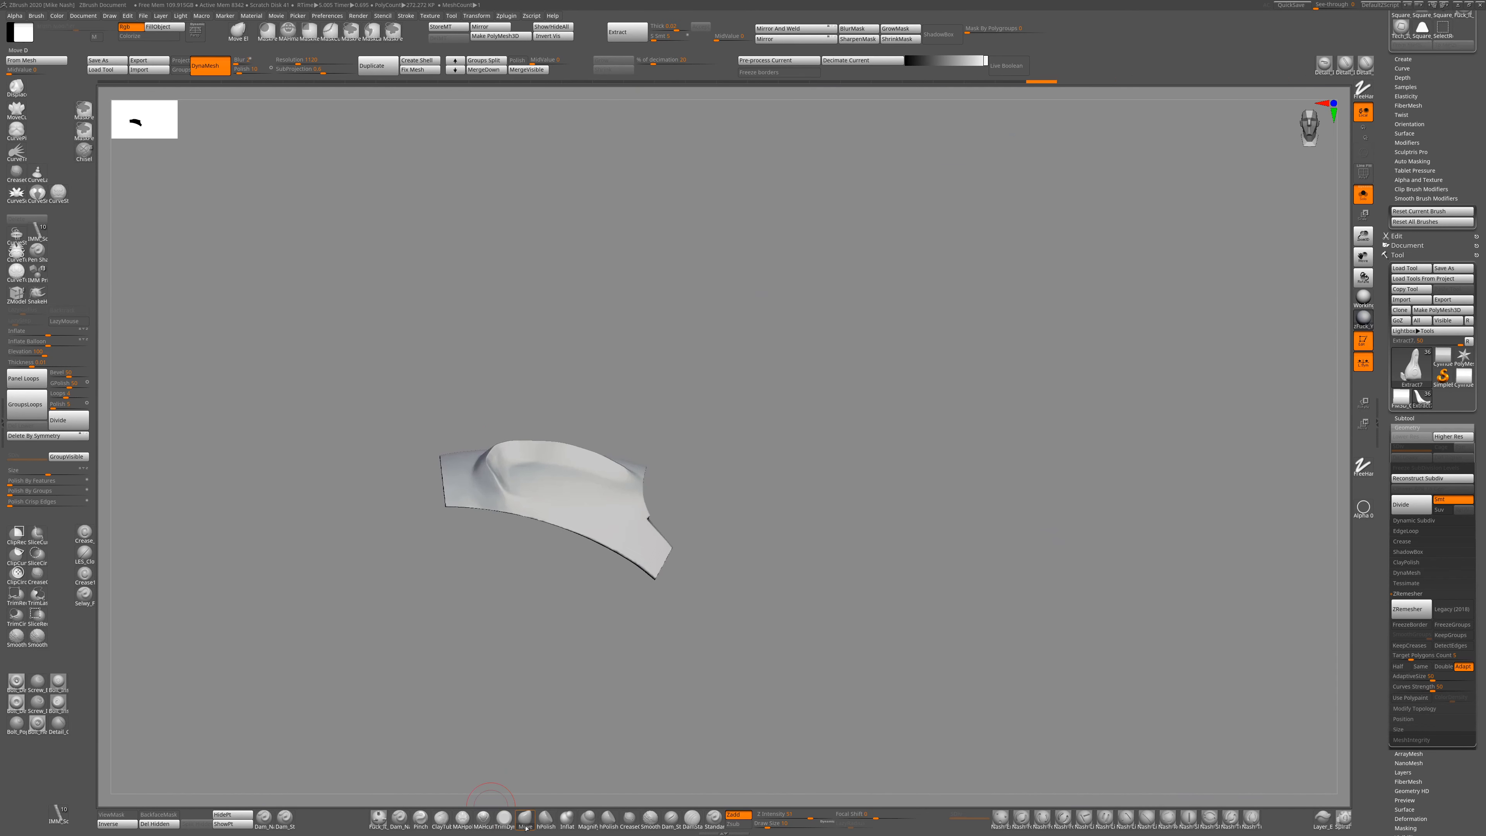
key("shift+s")
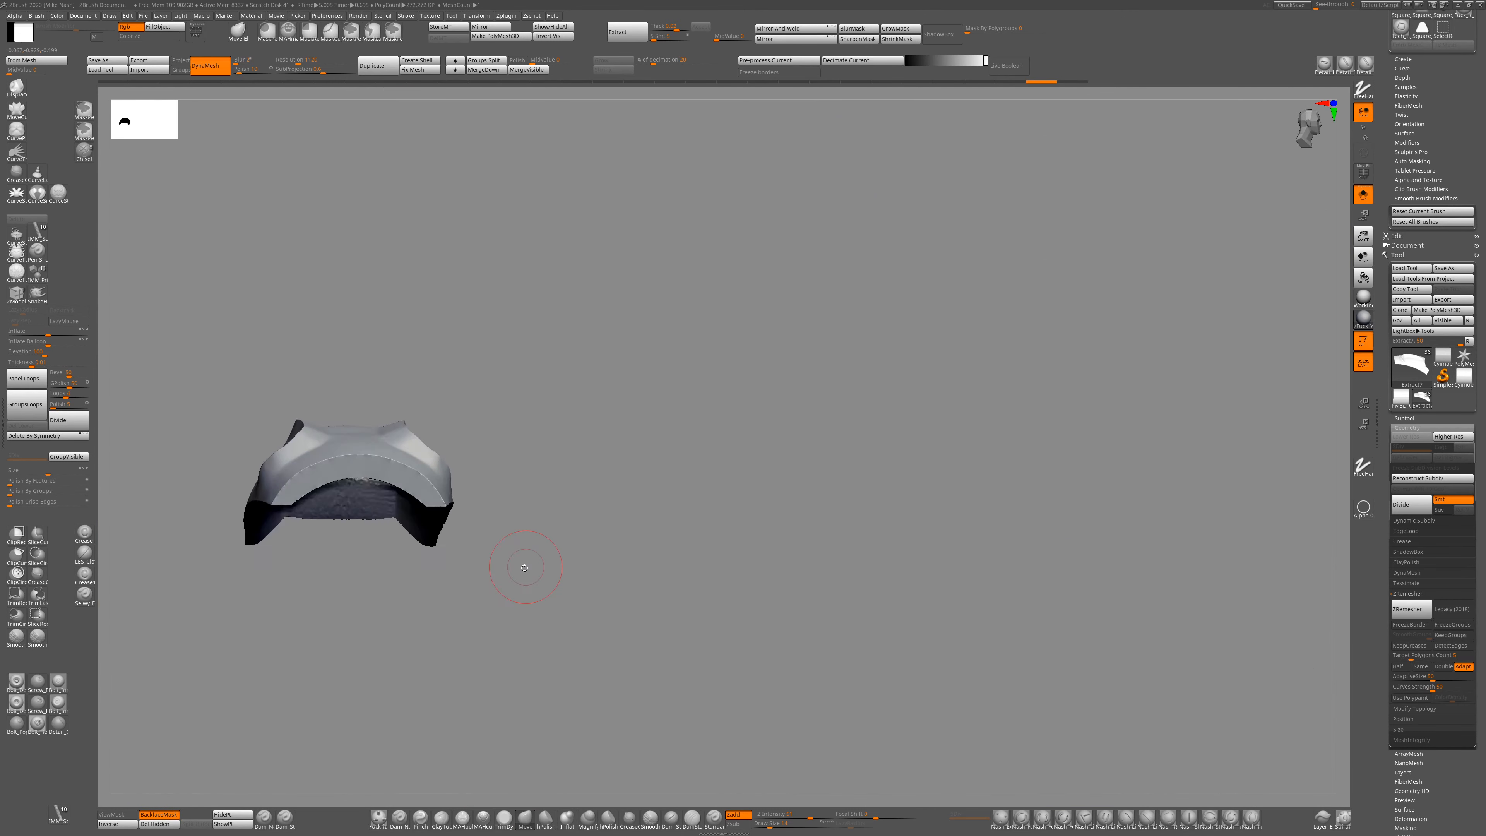
mouse_move(514, 564)
left_mouse_down()
mouse_move(431, 624)
mouse_move(469, 566)
mouse_move(386, 548)
left_mouse_up()
left_click_drag(387, 726, 390, 664)
left_click_drag(447, 371, 498, 410)
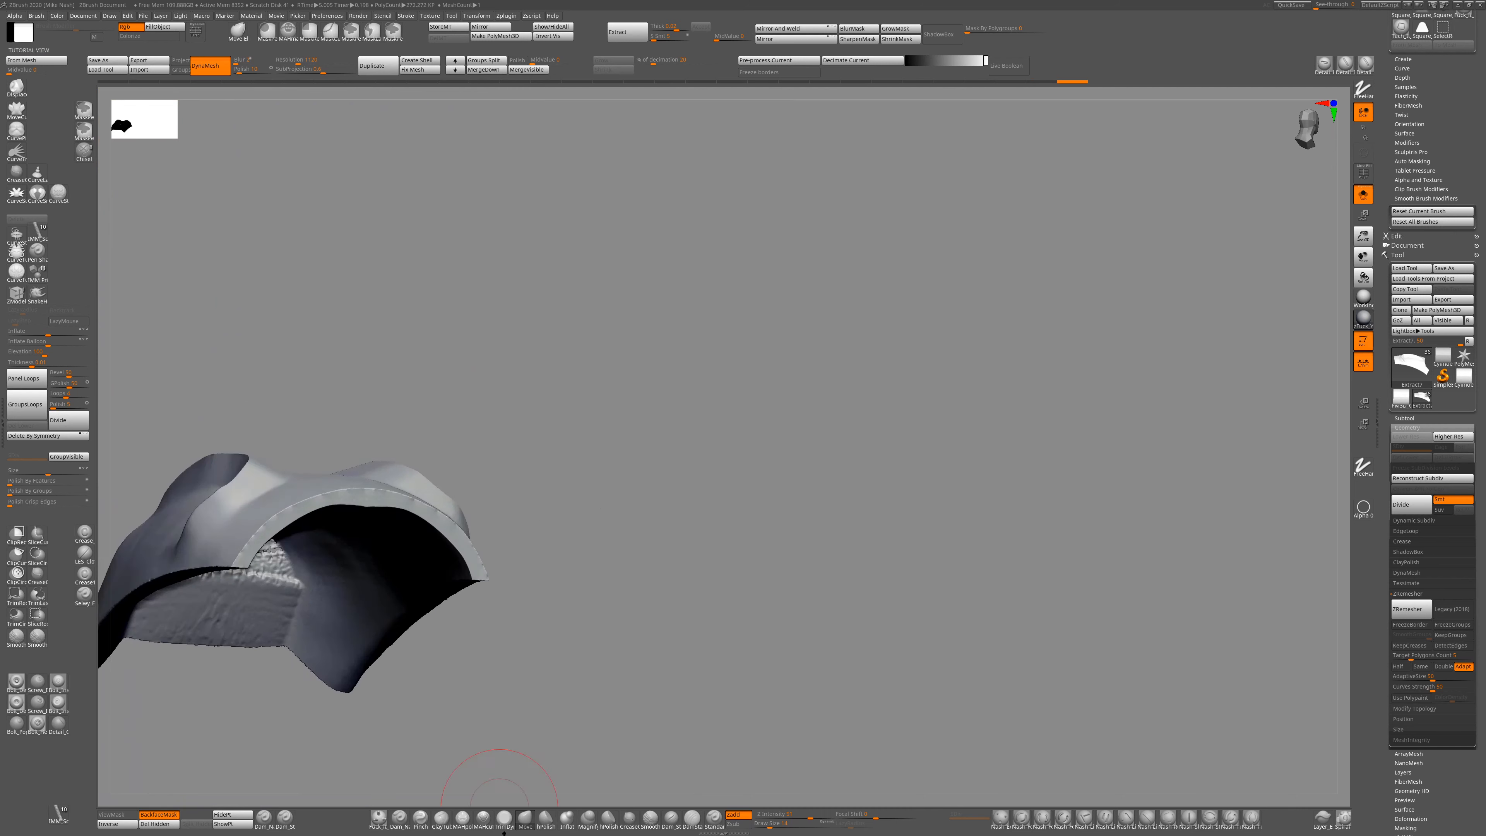
Flatten the front fender's rim and lower corner with the polish brush, with backface masking on and the full bike shown.
left_click(546, 819)
left_click_drag(457, 703, 386, 500)
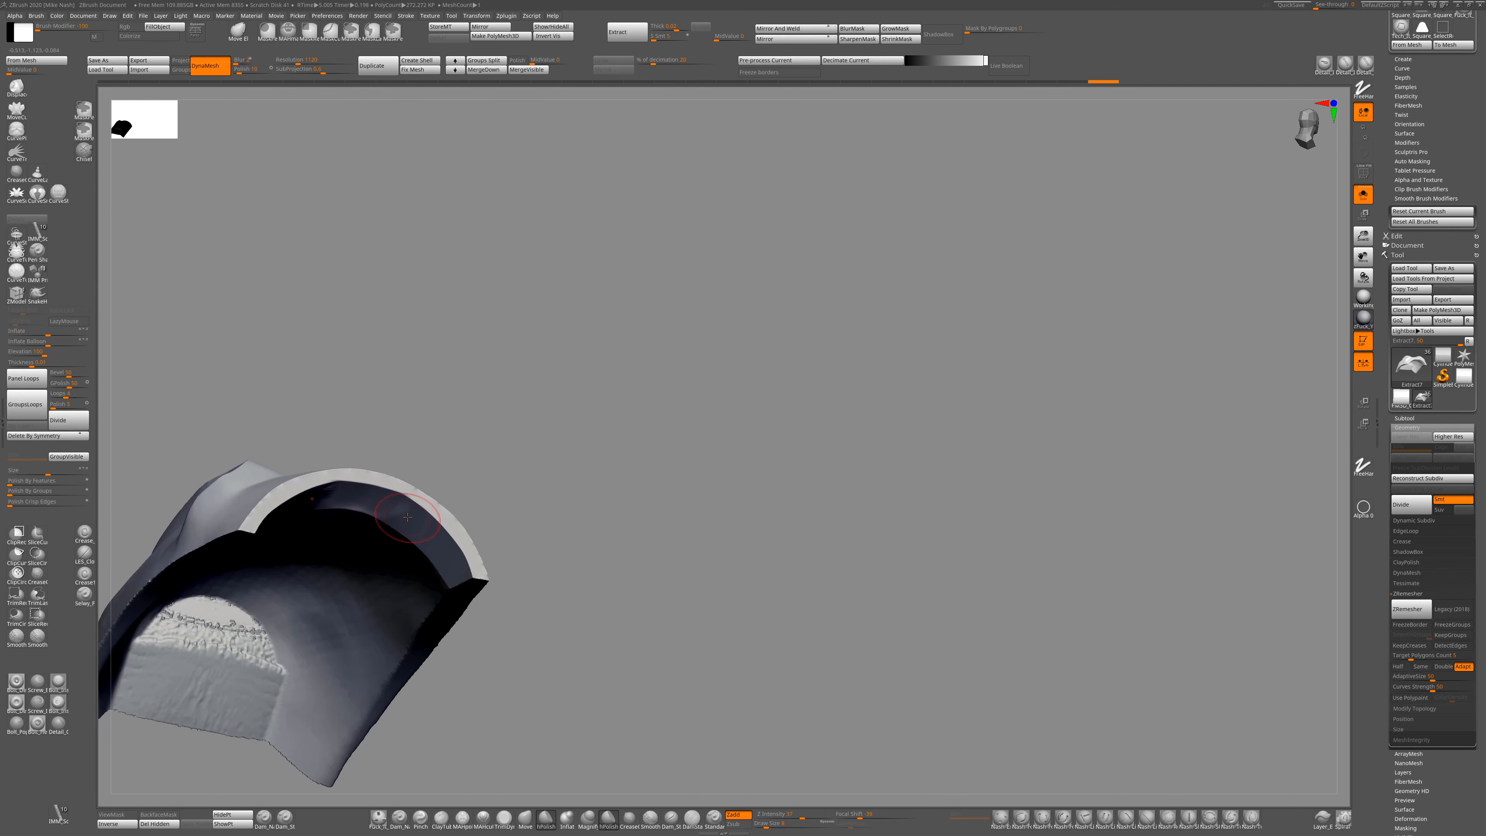
left_click(158, 814)
left_click(1363, 194)
mouse_move(501, 468)
left_mouse_down()
mouse_move(581, 605)
mouse_move(633, 578)
left_mouse_up()
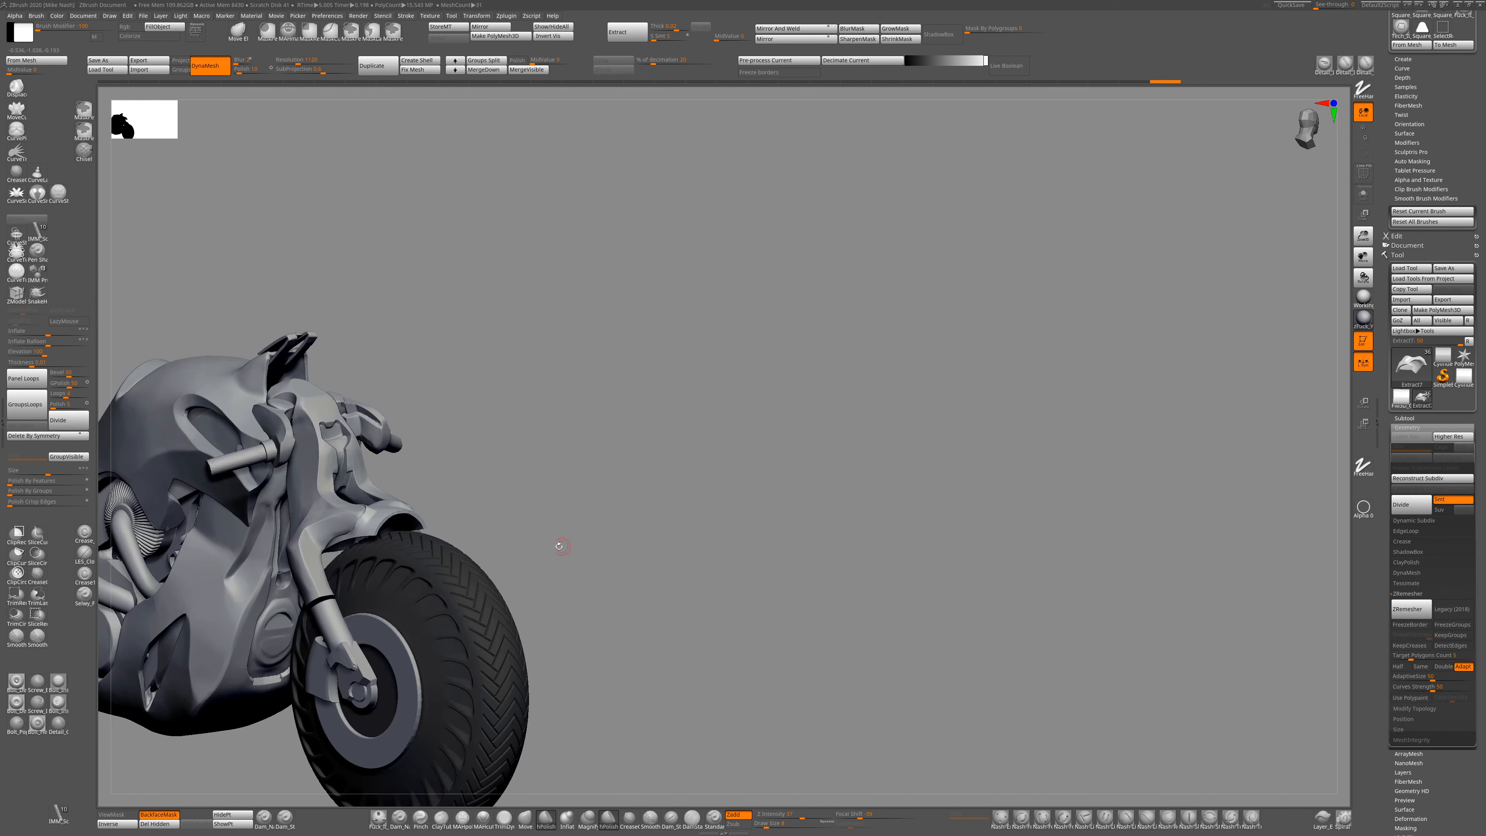
left_click_drag(559, 546, 259, 563)
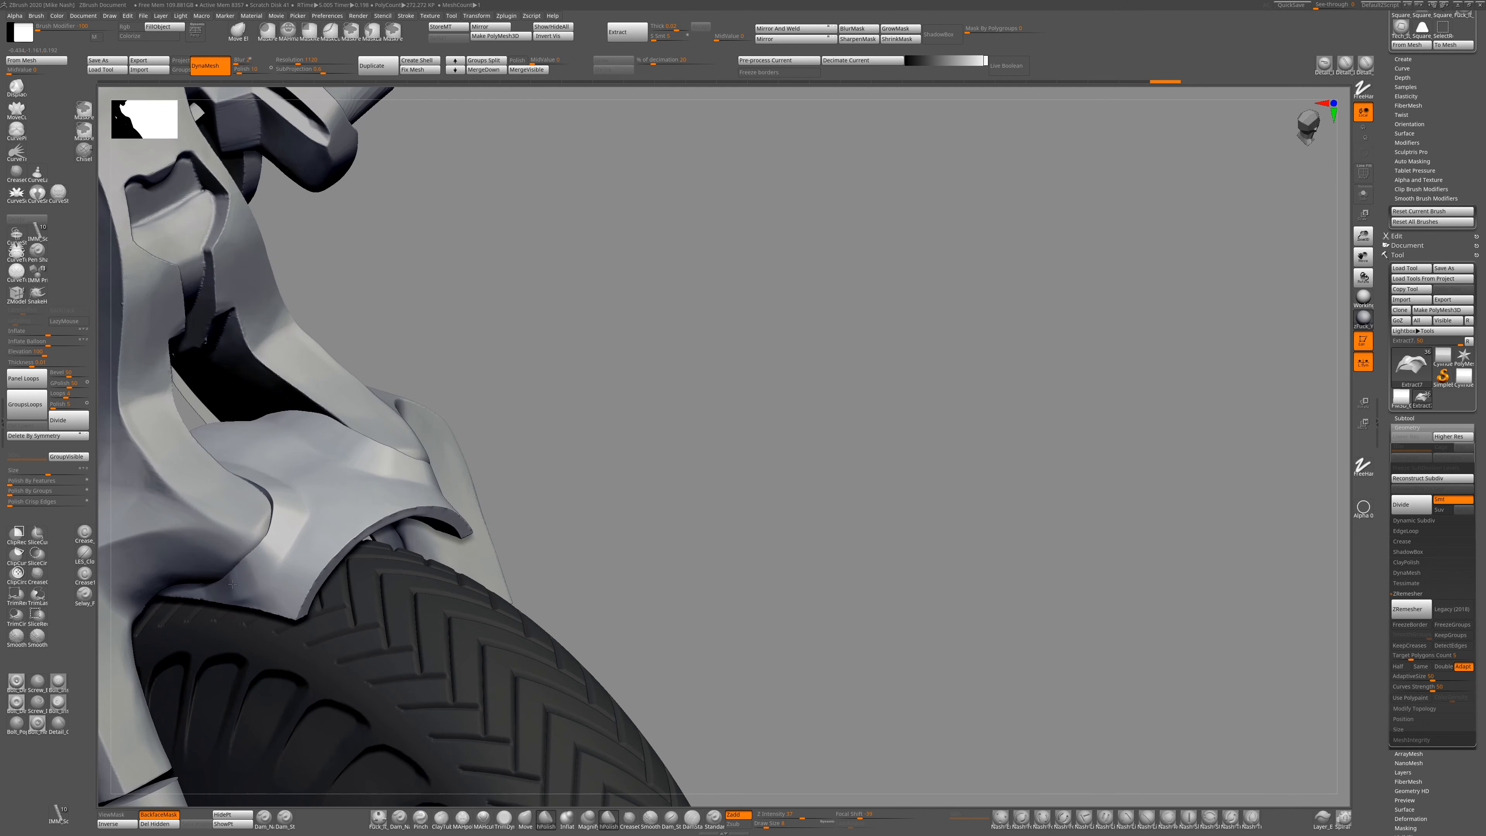
left_click_drag(278, 593, 293, 610)
mouse_move(544, 655)
left_mouse_down("alt")
mouse_move(541, 414)
mouse_move(515, 445)
left_mouse_up("alt")
Compare the front fender and its neighbouring part in isolation and within the full bike.
left_click(1363, 195)
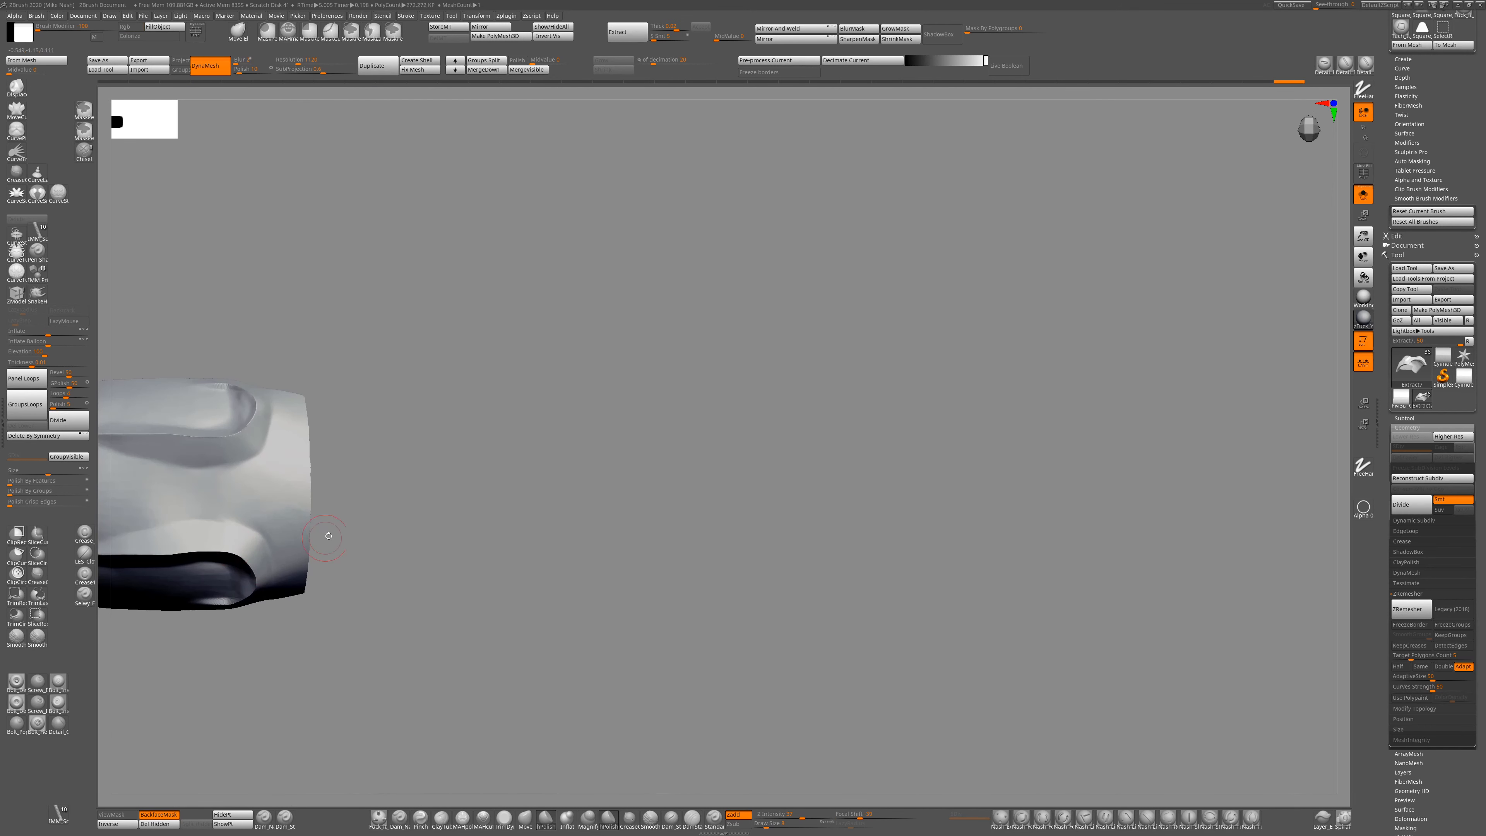
left_click_drag(329, 535, 336, 445, "alt")
left_click(1363, 194)
left_click_drag(521, 518, 638, 445)
left_click(485, 391, "alt")
left_click(1363, 194)
mouse_move(503, 579)
left_mouse_down()
mouse_move(438, 576)
mouse_move(491, 591)
left_mouse_up()
left_click(1363, 194)
left_click_drag(526, 609, 604, 638, "alt")
left_click(1363, 194)
Mask a band across the middle of the isolated tank body, clearing the first mask attempt.
mouse_move(608, 503)
left_mouse_down("alt")
mouse_move(613, 649)
mouse_move(500, 491)
mouse_move(503, 433)
left_mouse_up("alt")
left_click_drag(756, 355, 754, 88, "alt")
left_click_drag(660, 119, 797, 544, "ctrl")
left_click_drag(468, 246, 433, 205, "ctrl")
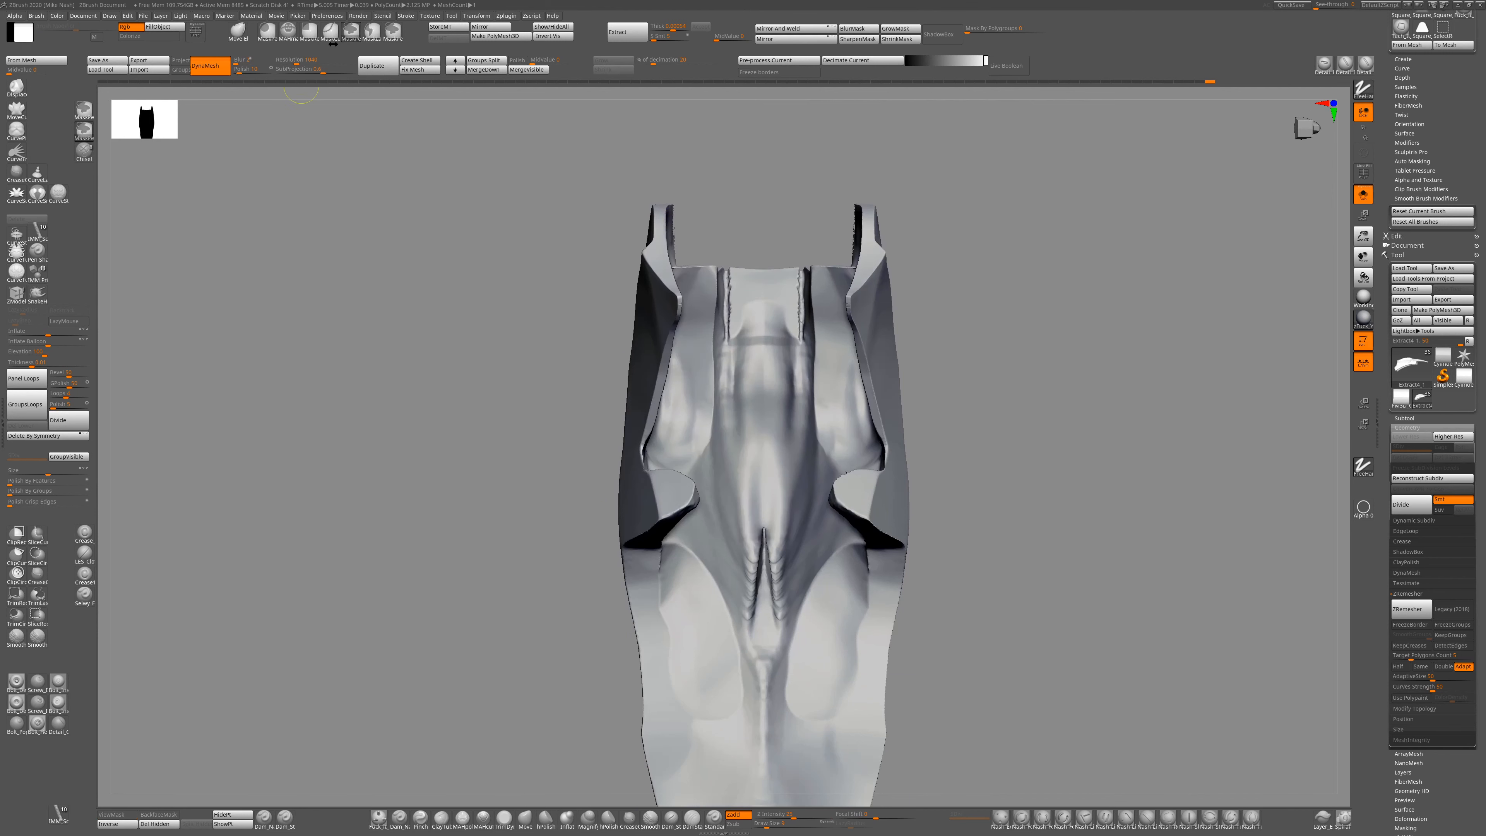
left_click_drag(936, 458, 935, 404, "alt")
left_click_drag(671, 550, 666, 522, "ctrl")
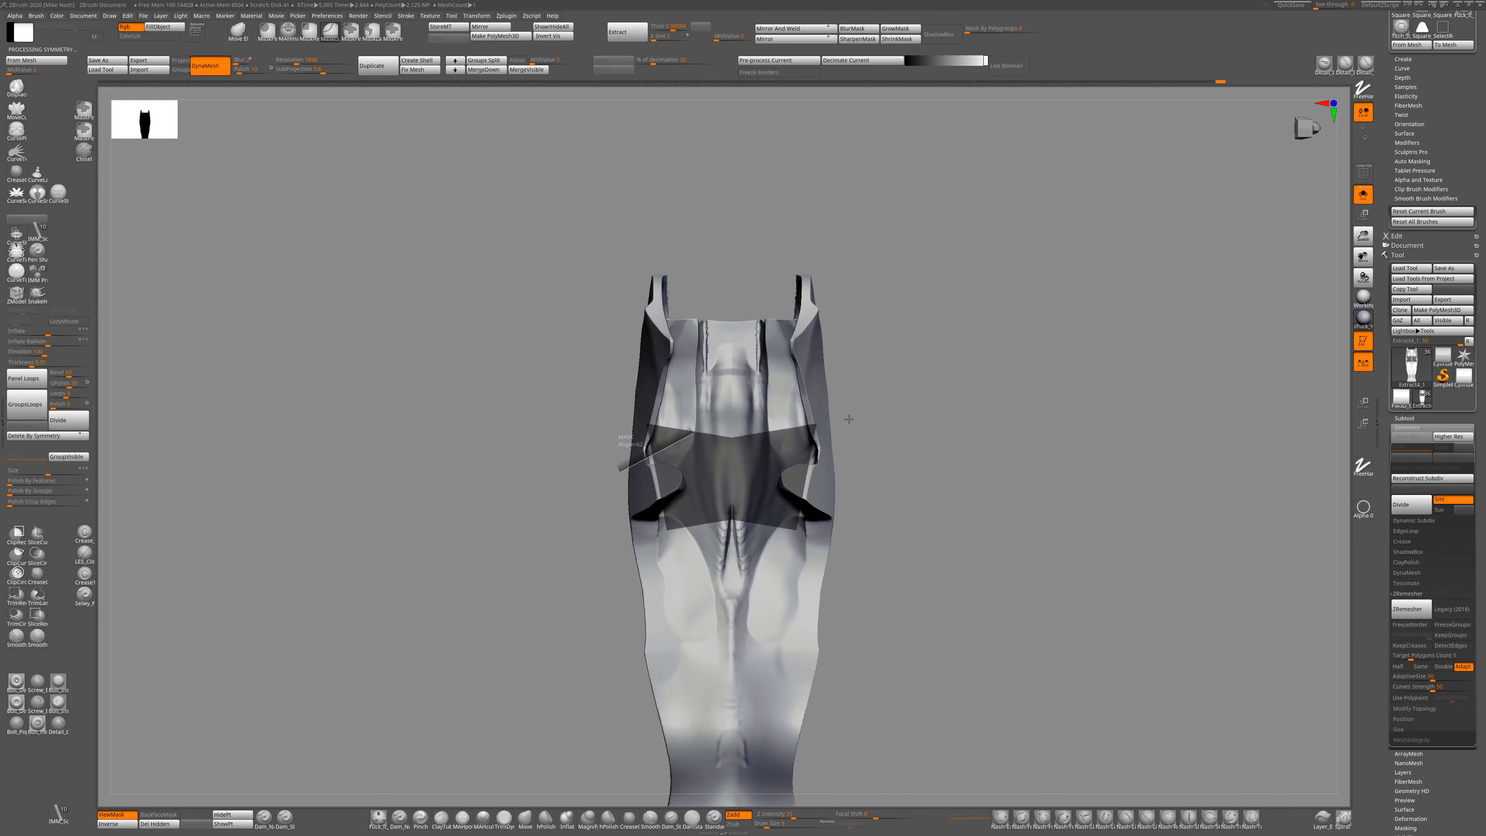
mouse_move(849, 419)
left_mouse_down()
mouse_move(912, 505)
mouse_move(580, 318)
left_mouse_up()
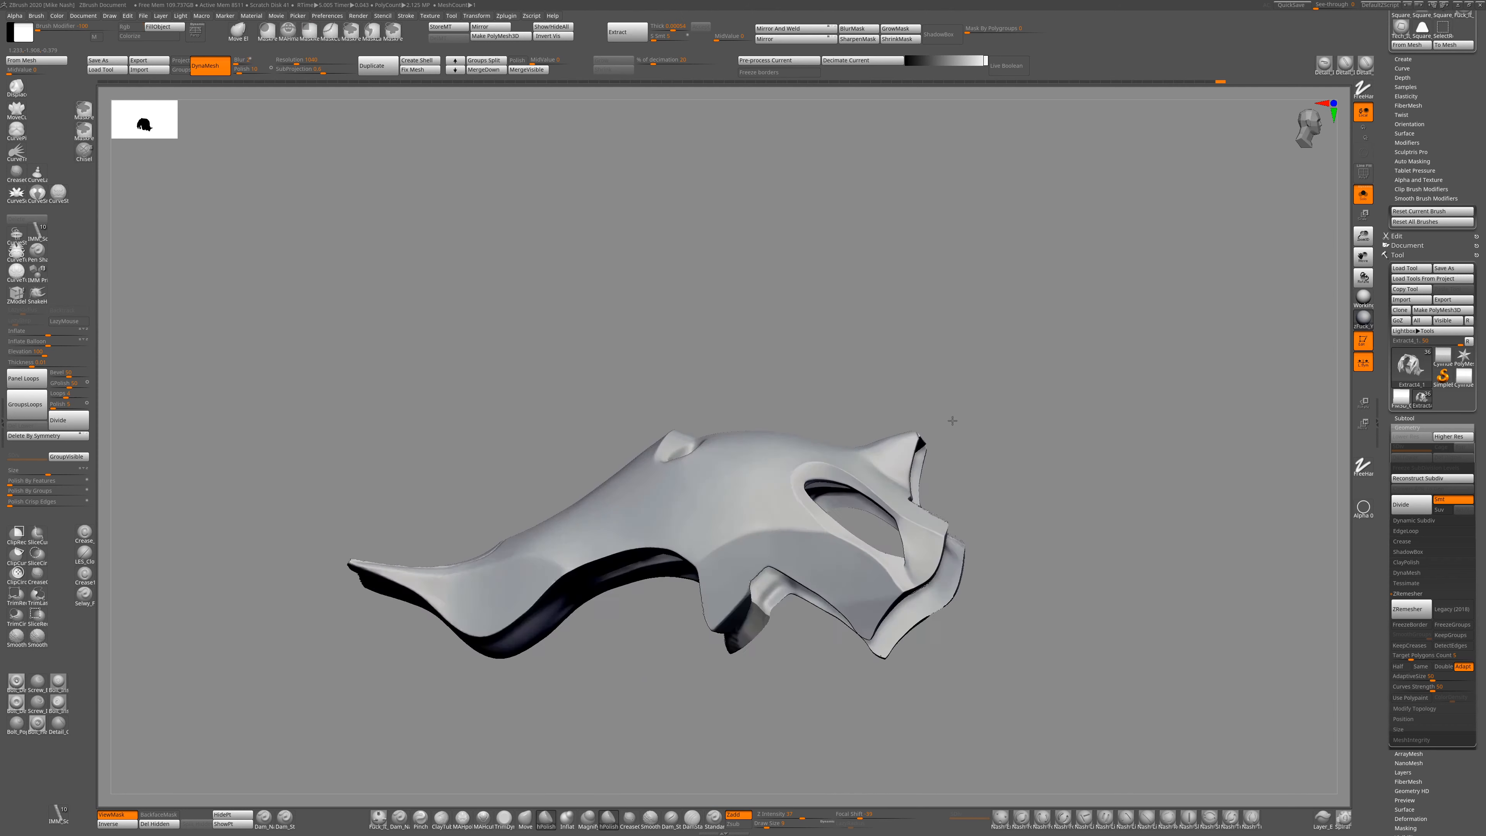
Trim the edges around the pointed prongs under the tank body from both sides and clear the mask.
left_click_drag(952, 421, 786, 680)
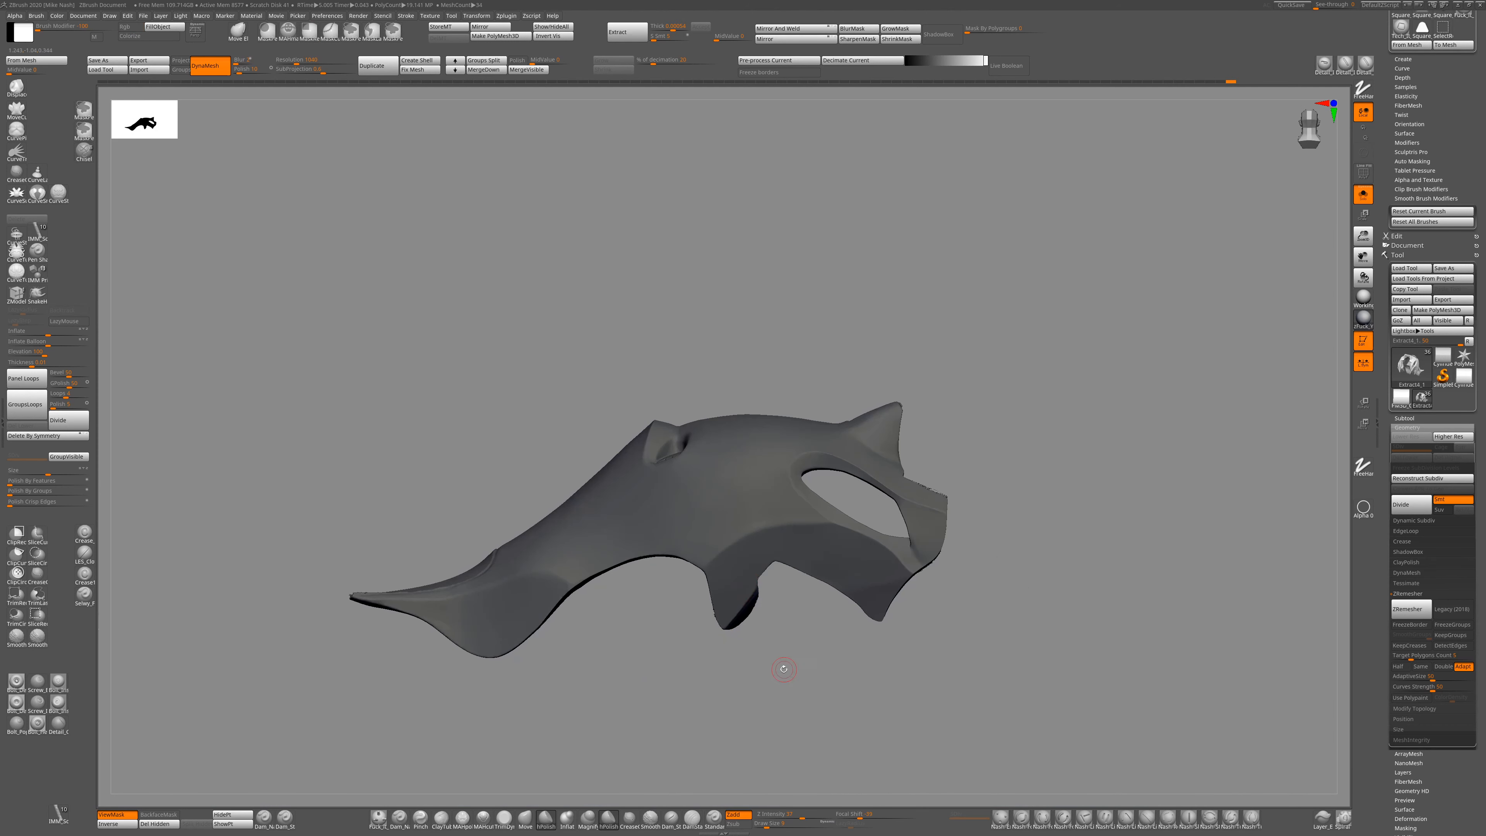
mouse_move(762, 722)
left_mouse_down()
mouse_move(842, 667)
mouse_move(761, 723)
left_mouse_up()
left_click_drag(771, 564, 760, 565, "ctrl+shift")
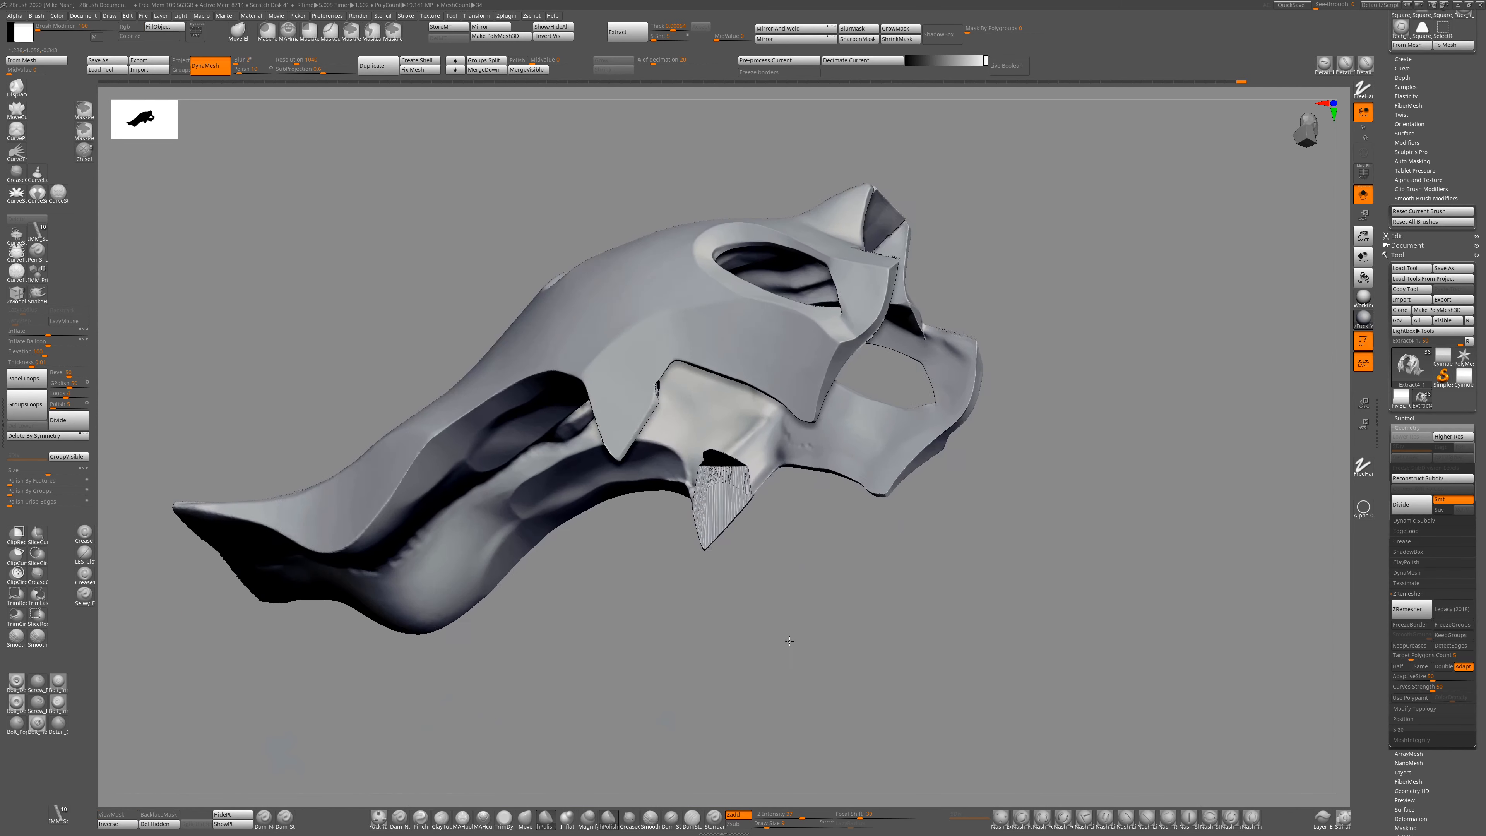
left_click_drag(761, 582, 812, 655, "ctrl")
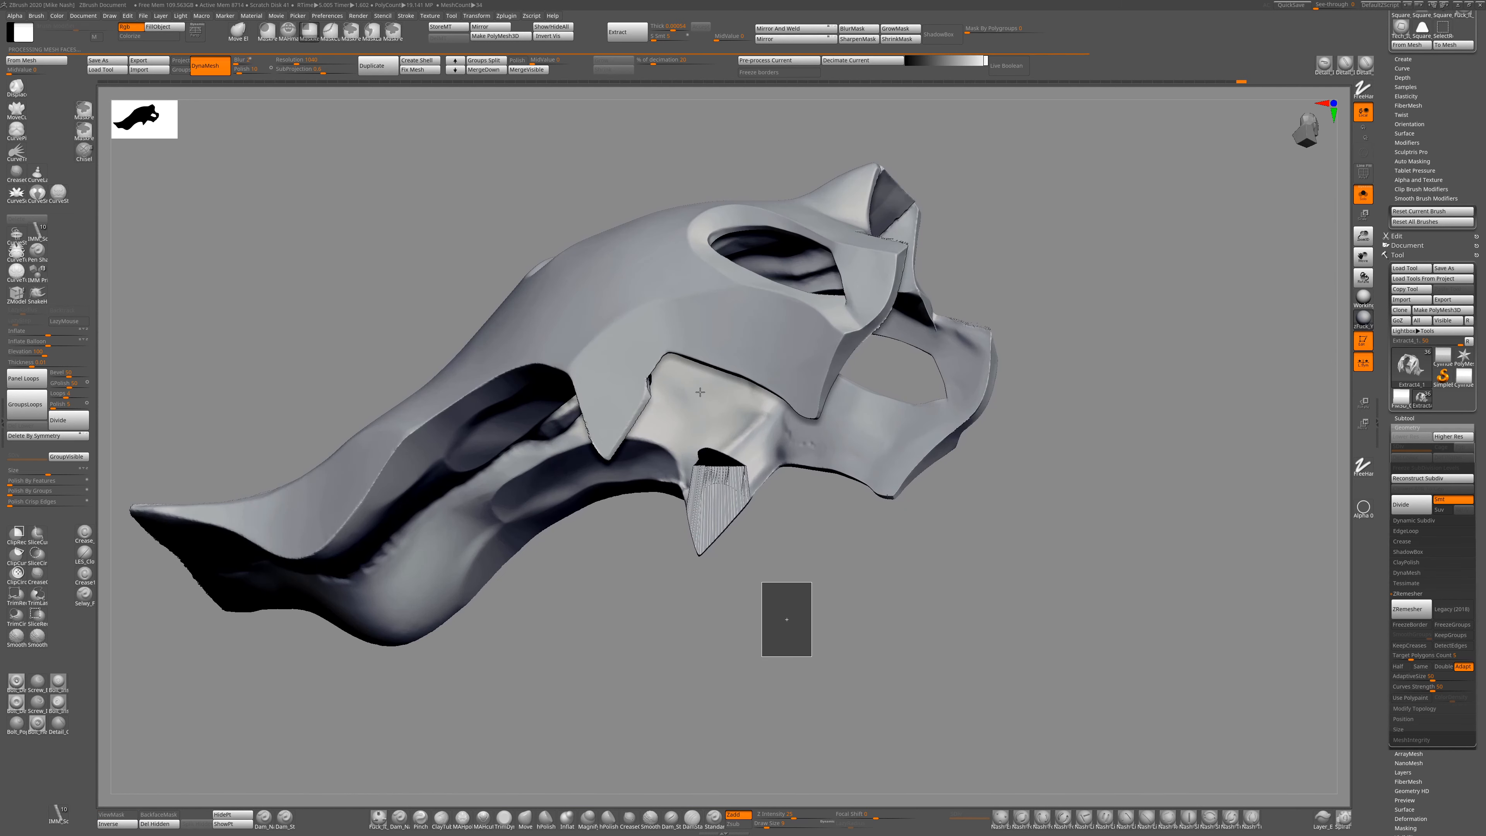
left_click_drag(811, 655, 812, 655, "ctrl")
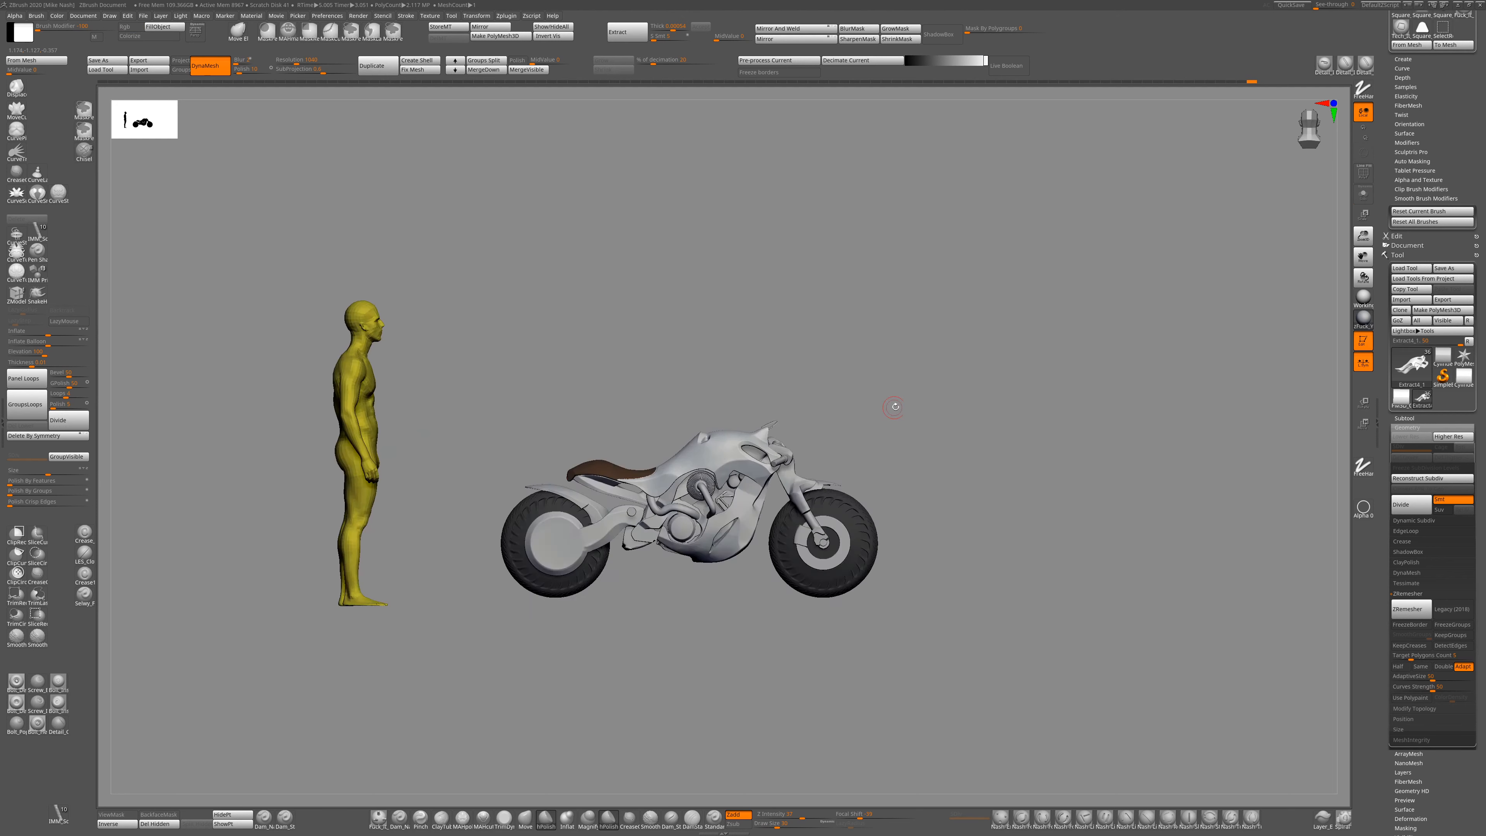
left_click_drag(586, 644, 722, 646)
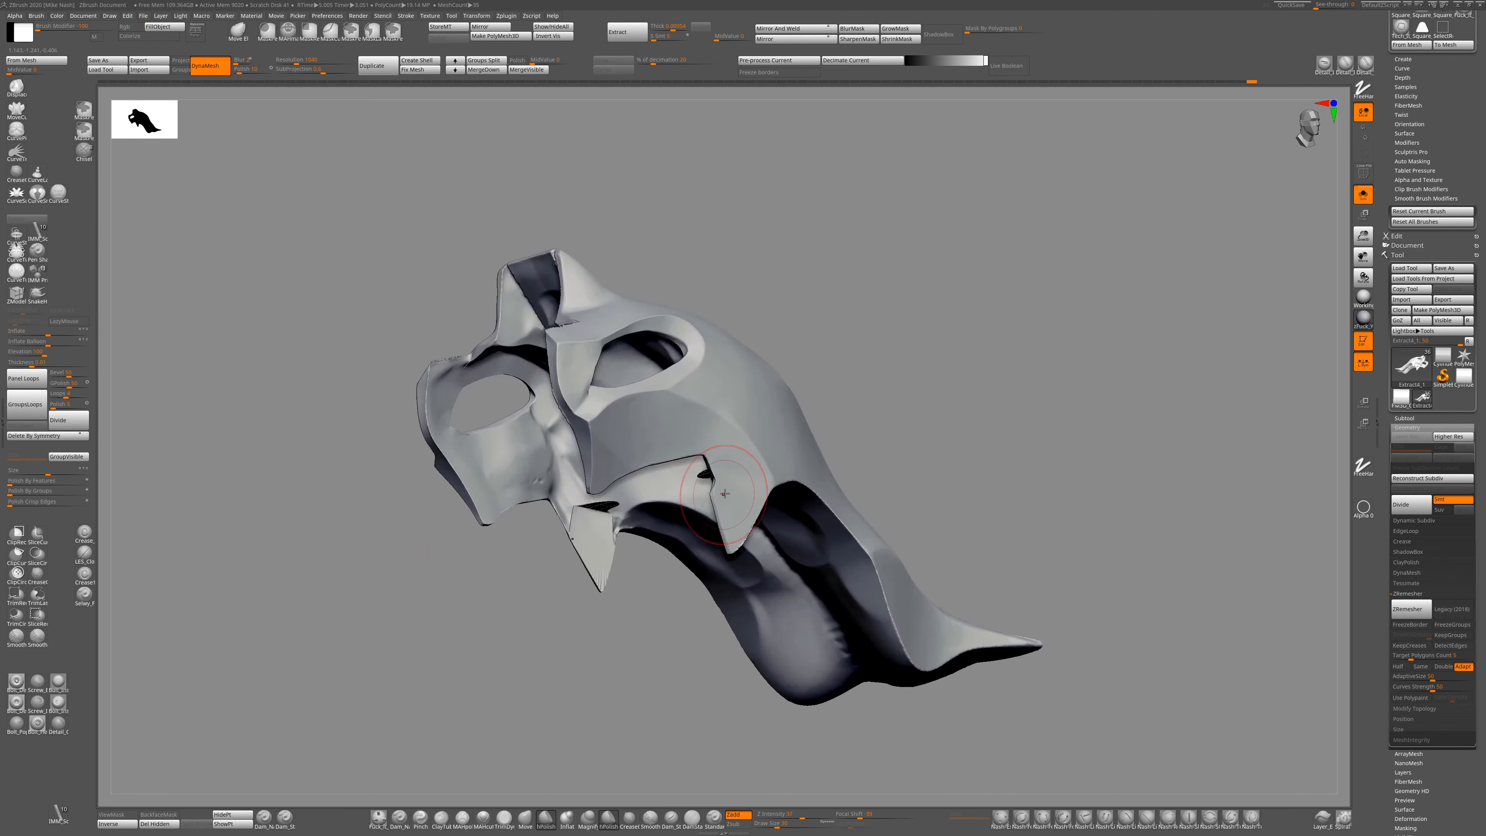
left_click_drag(726, 627, 642, 647)
left_click_drag(760, 553, 720, 485, "ctrl+shift")
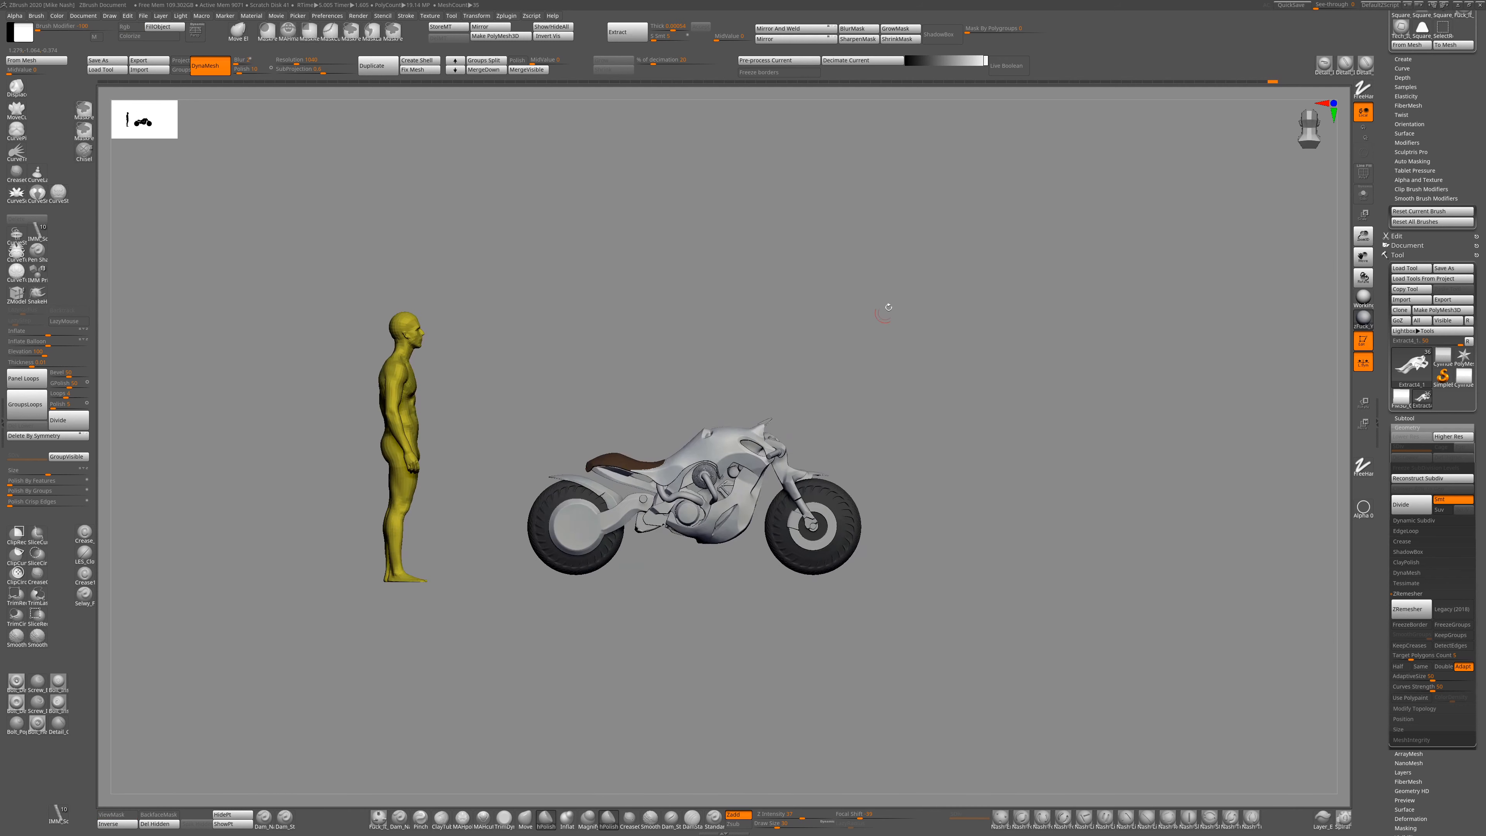
Adjust the tank body's lower edge above the round engine filter with the Move brush.
left_click(524, 817)
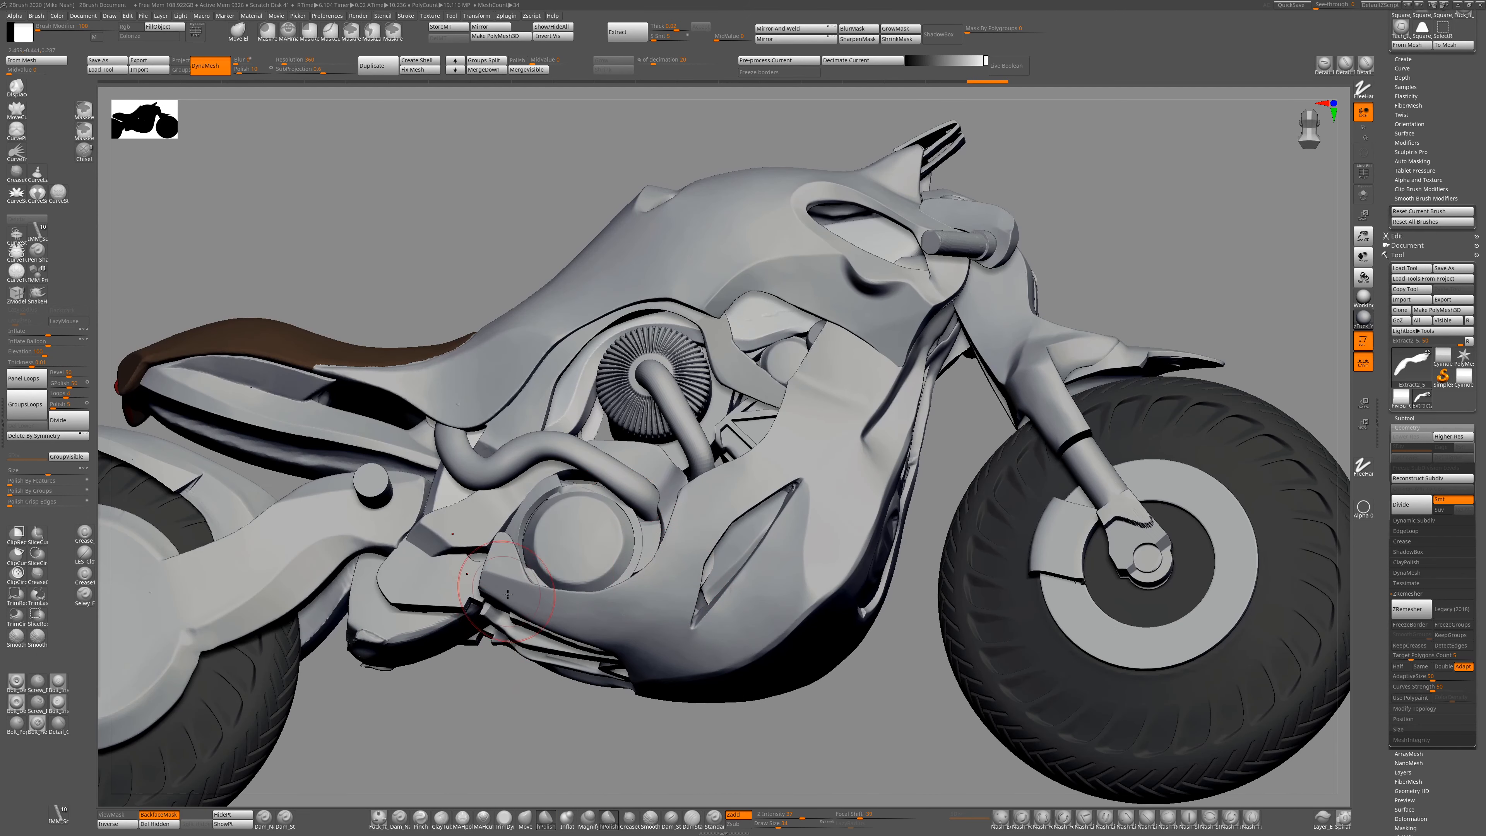
left_click_drag(518, 729, 653, 661)
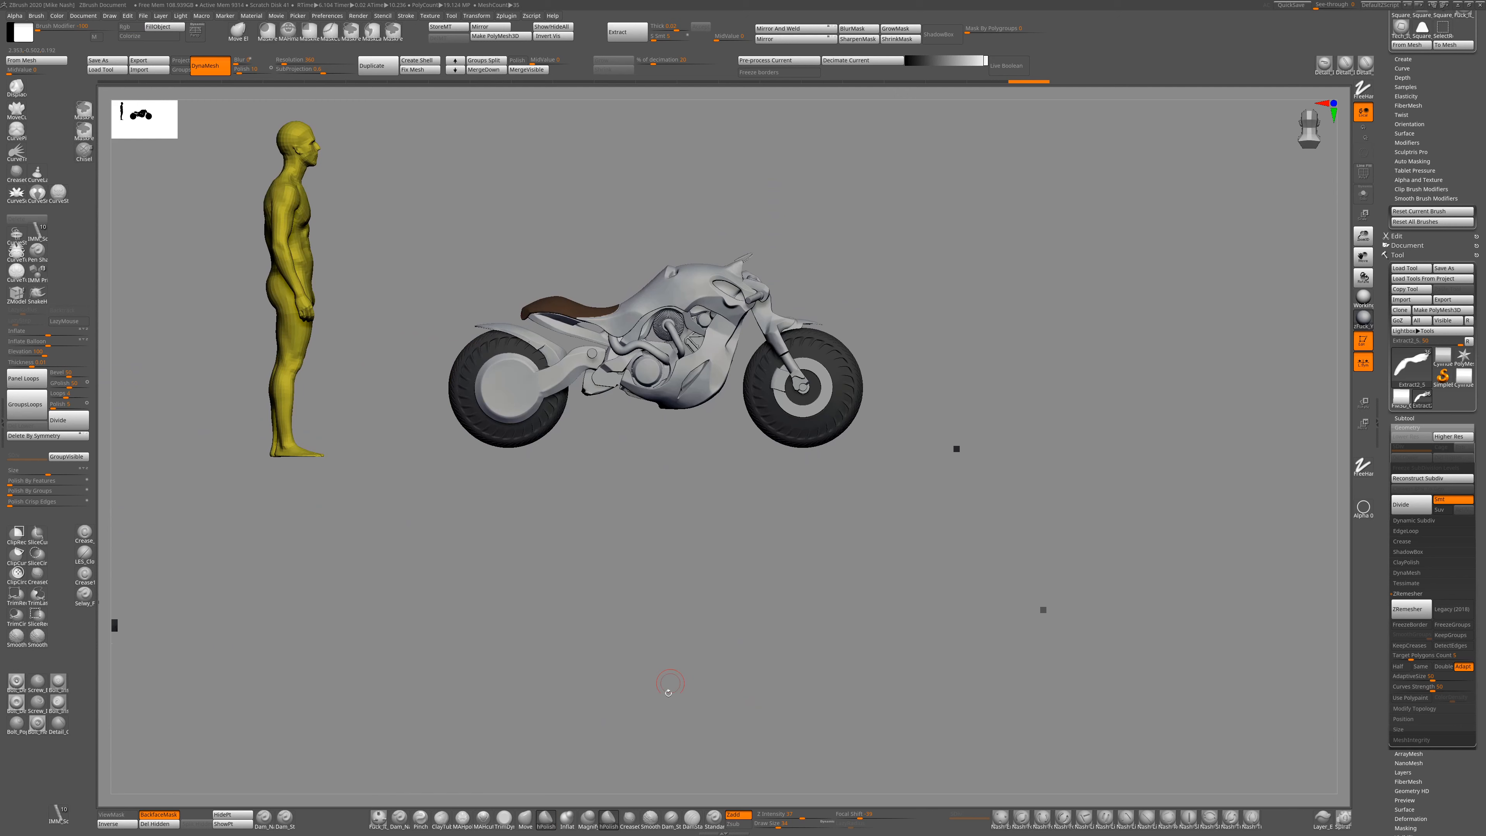
left_click_drag(668, 693, 556, 591)
left_click_drag(690, 585, 739, 626, "alt")
left_click(673, 278, "alt")
key("alt+shift+s")
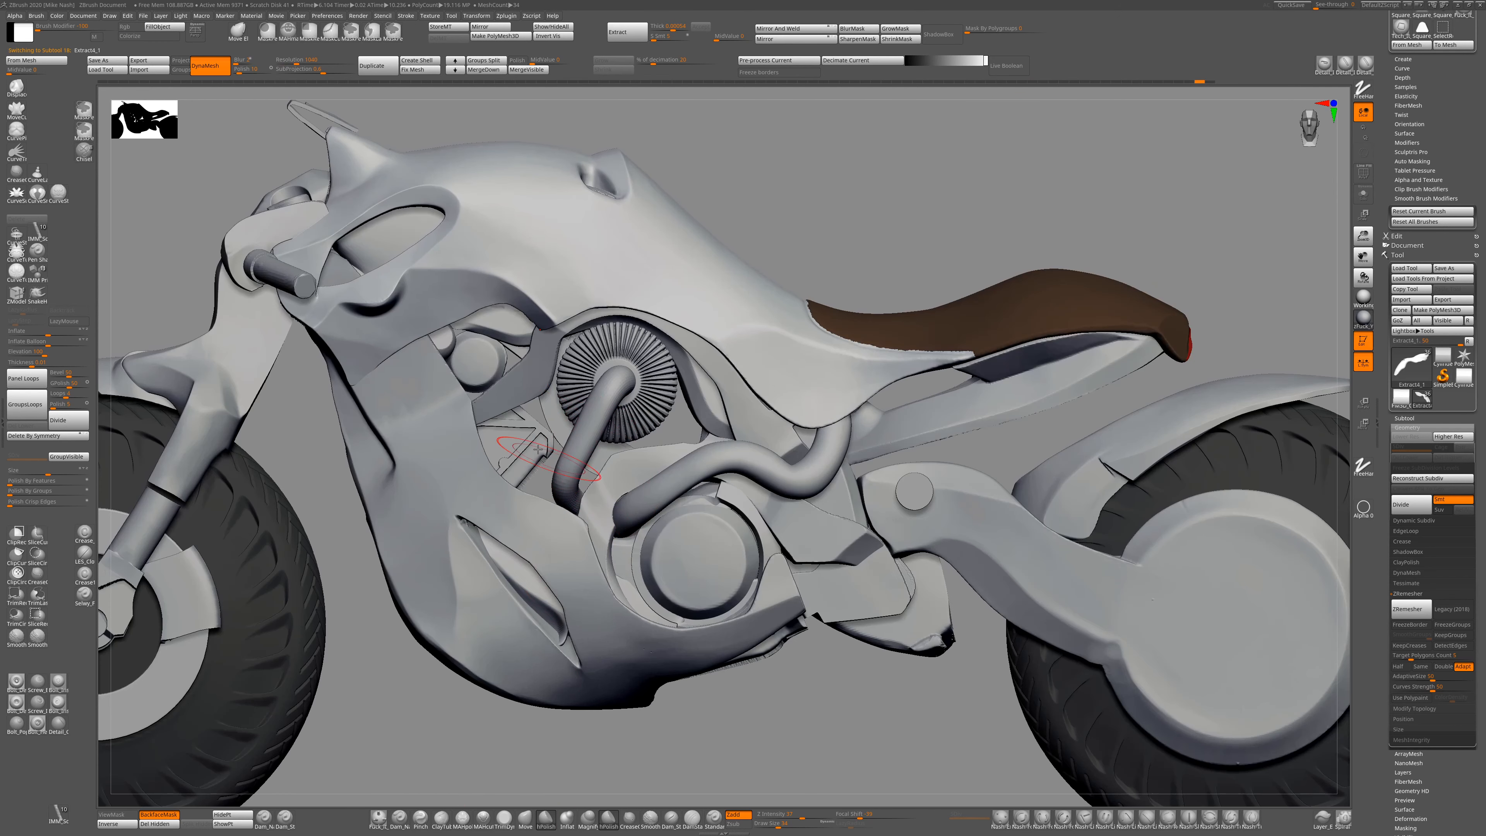
left_click(525, 818)
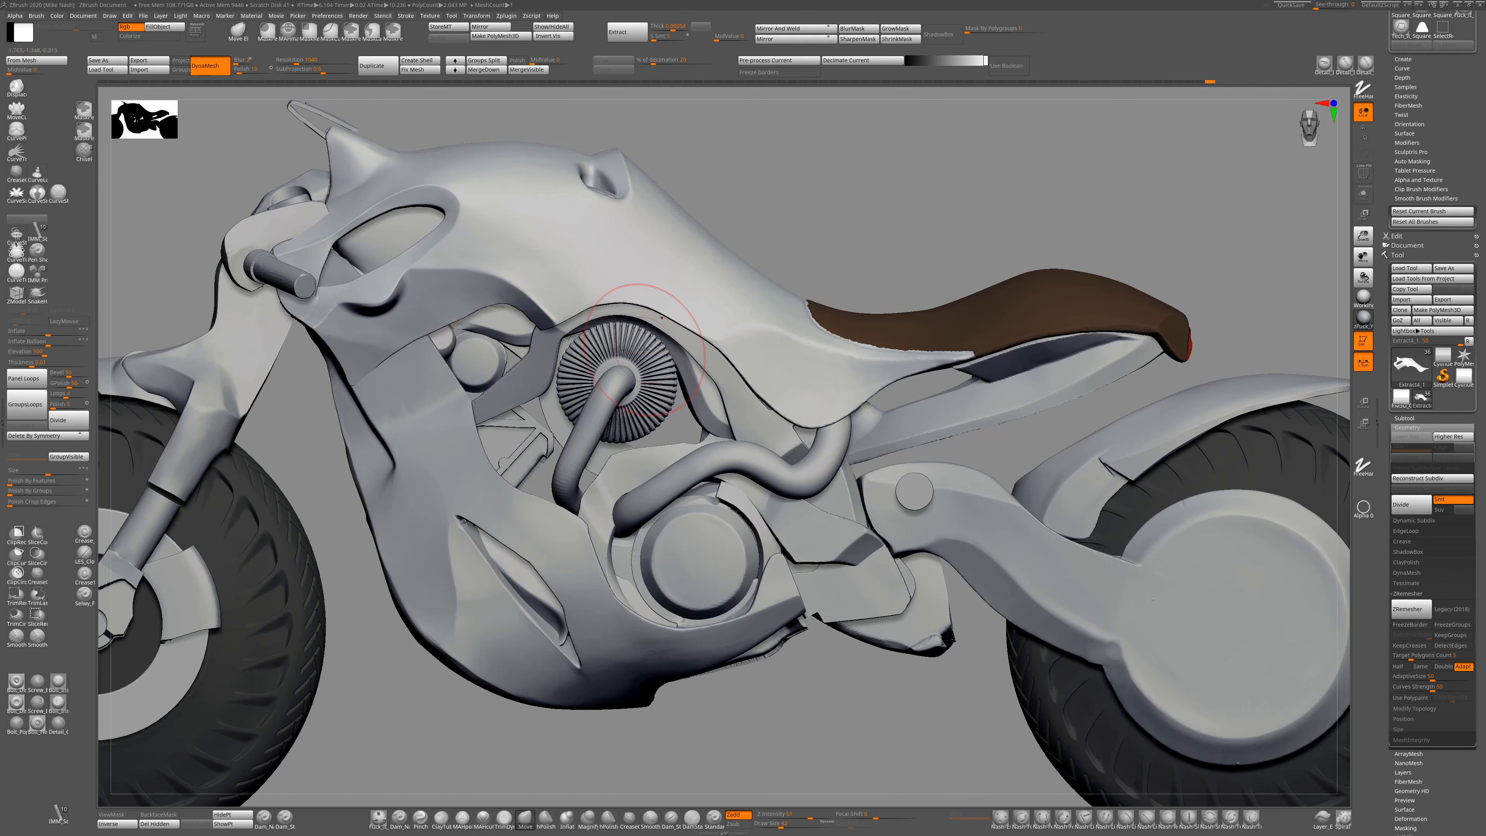
mouse_move(779, 267)
left_mouse_down("alt")
mouse_move(772, 183)
mouse_move(775, 280)
left_mouse_up("alt")
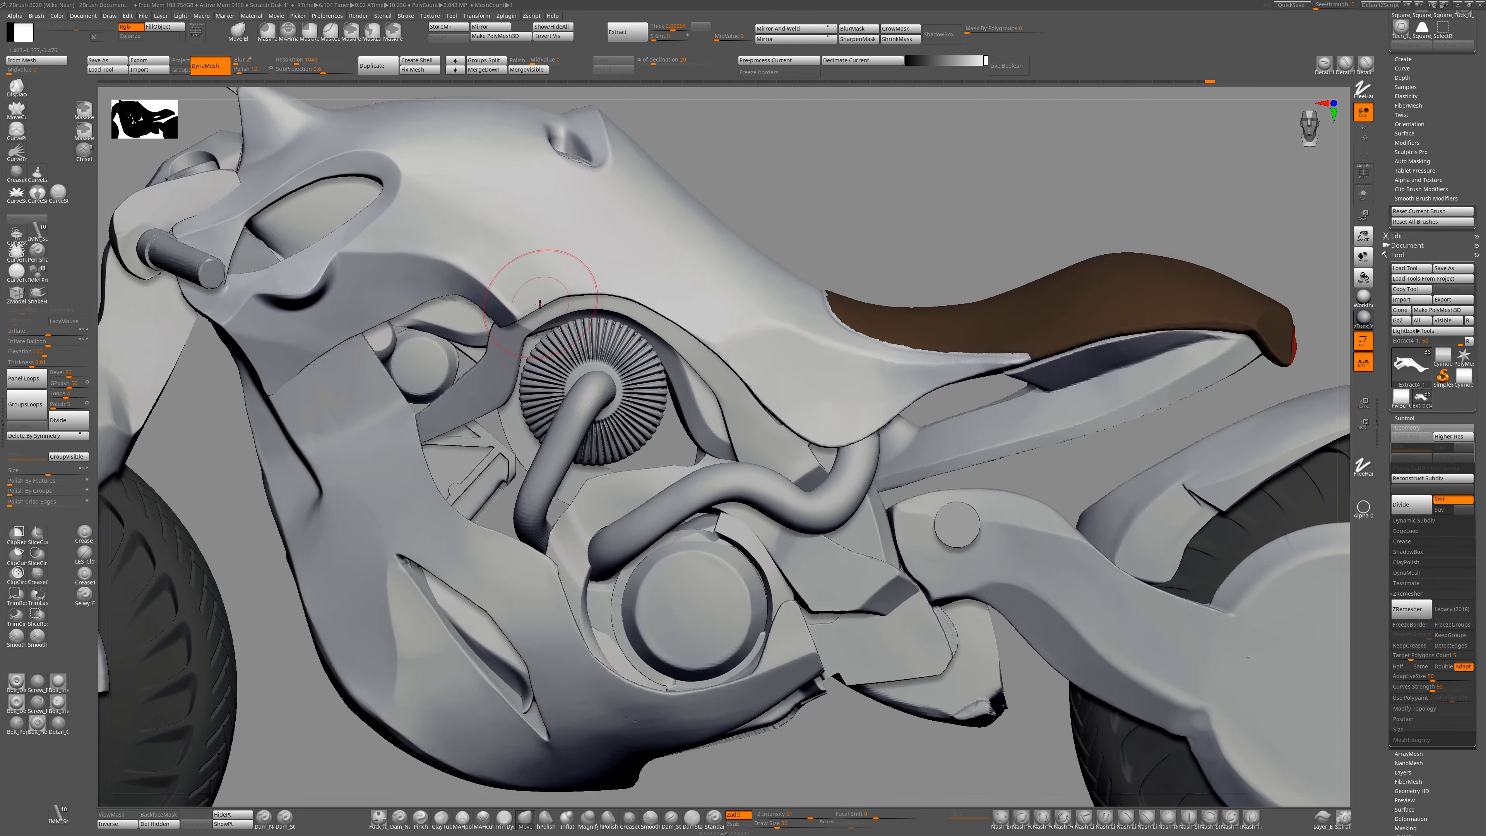
mouse_move(667, 782)
left_mouse_down("alt")
mouse_move(654, 733)
mouse_move(681, 779)
left_mouse_up("alt")
left_click_drag(741, 679, 690, 672, "alt")
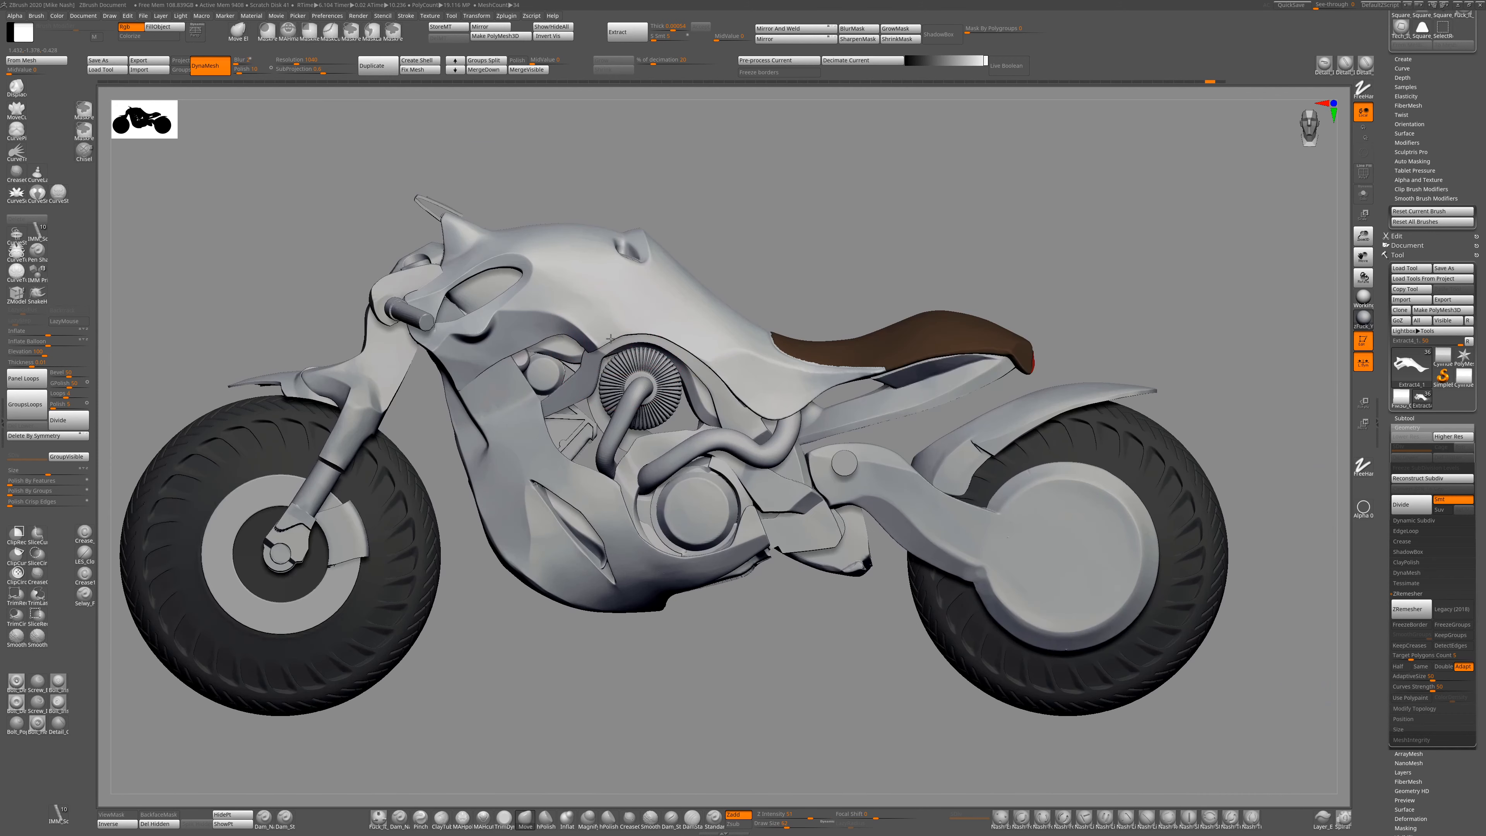
left_click_drag(718, 222, 650, 334, "alt")
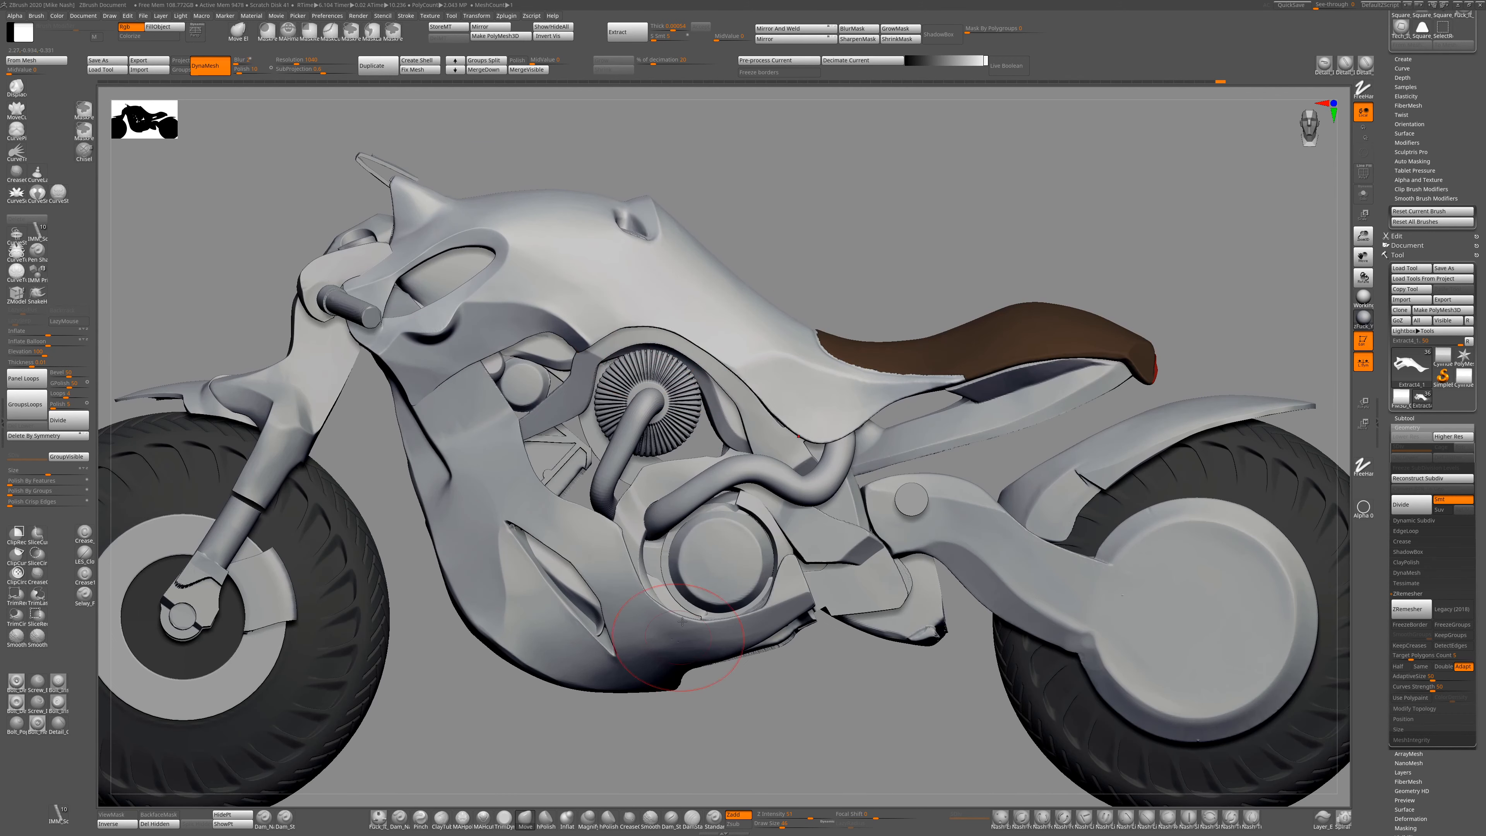
left_click_drag(683, 621, 675, 477, "alt")
Isolate the pair of engine cover rings and flatten their bevelled outer faces.
left_click(598, 500, "alt")
left_click_drag(564, 645, 668, 669, "alt")
left_click(535, 524, "alt")
mouse_move(673, 560)
left_mouse_down()
mouse_move(814, 559)
mouse_move(731, 562)
left_mouse_up()
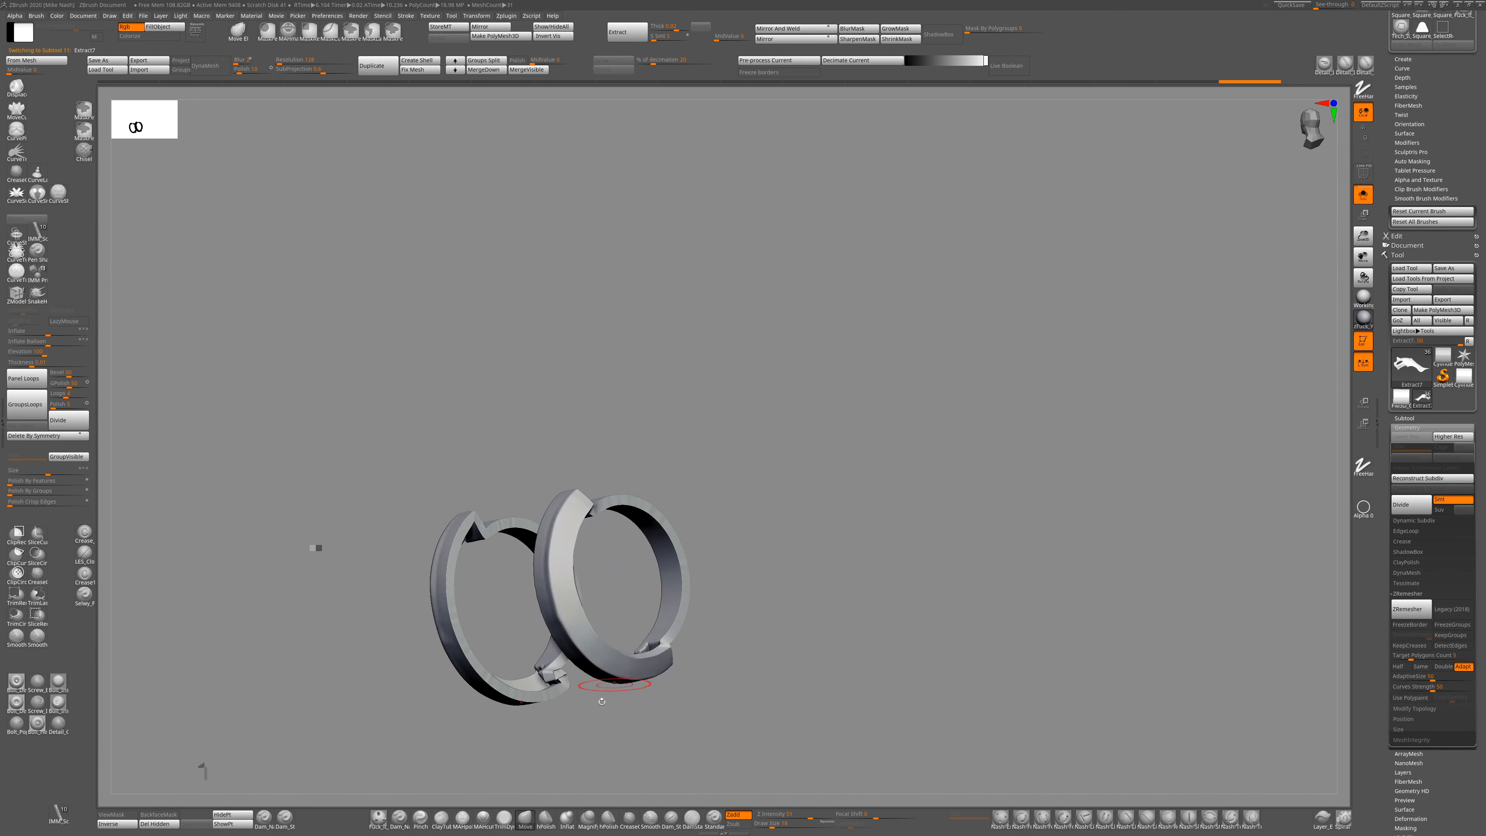
left_click_drag(644, 585, 547, 605)
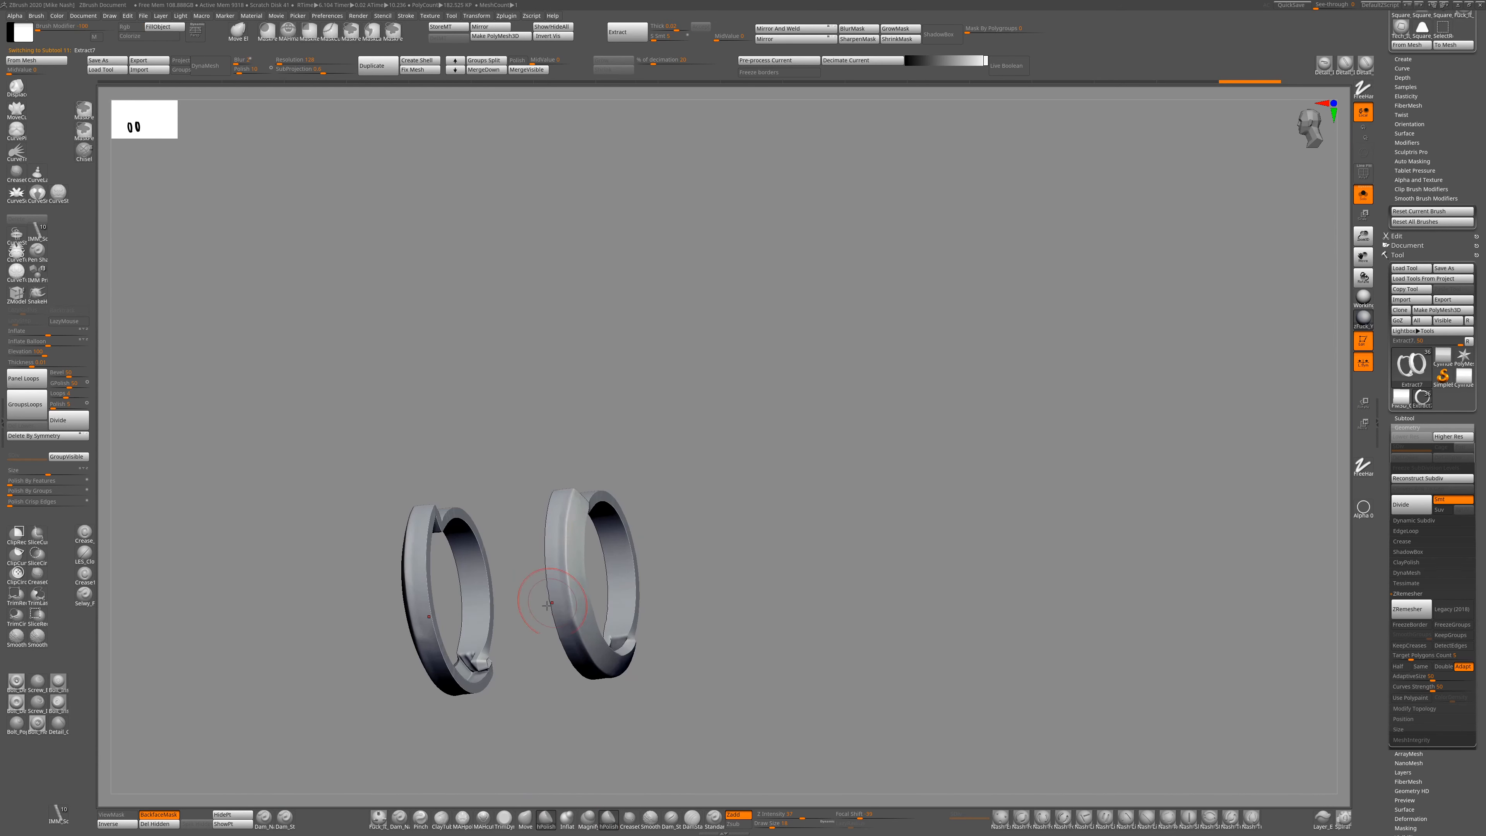
left_click_drag(567, 532, 566, 569)
left_click_drag(701, 608, 673, 662)
mouse_move(565, 635)
left_mouse_down()
mouse_move(605, 654)
mouse_move(646, 606)
mouse_move(565, 544)
mouse_move(630, 607)
mouse_move(614, 641)
mouse_move(763, 614)
left_mouse_up()
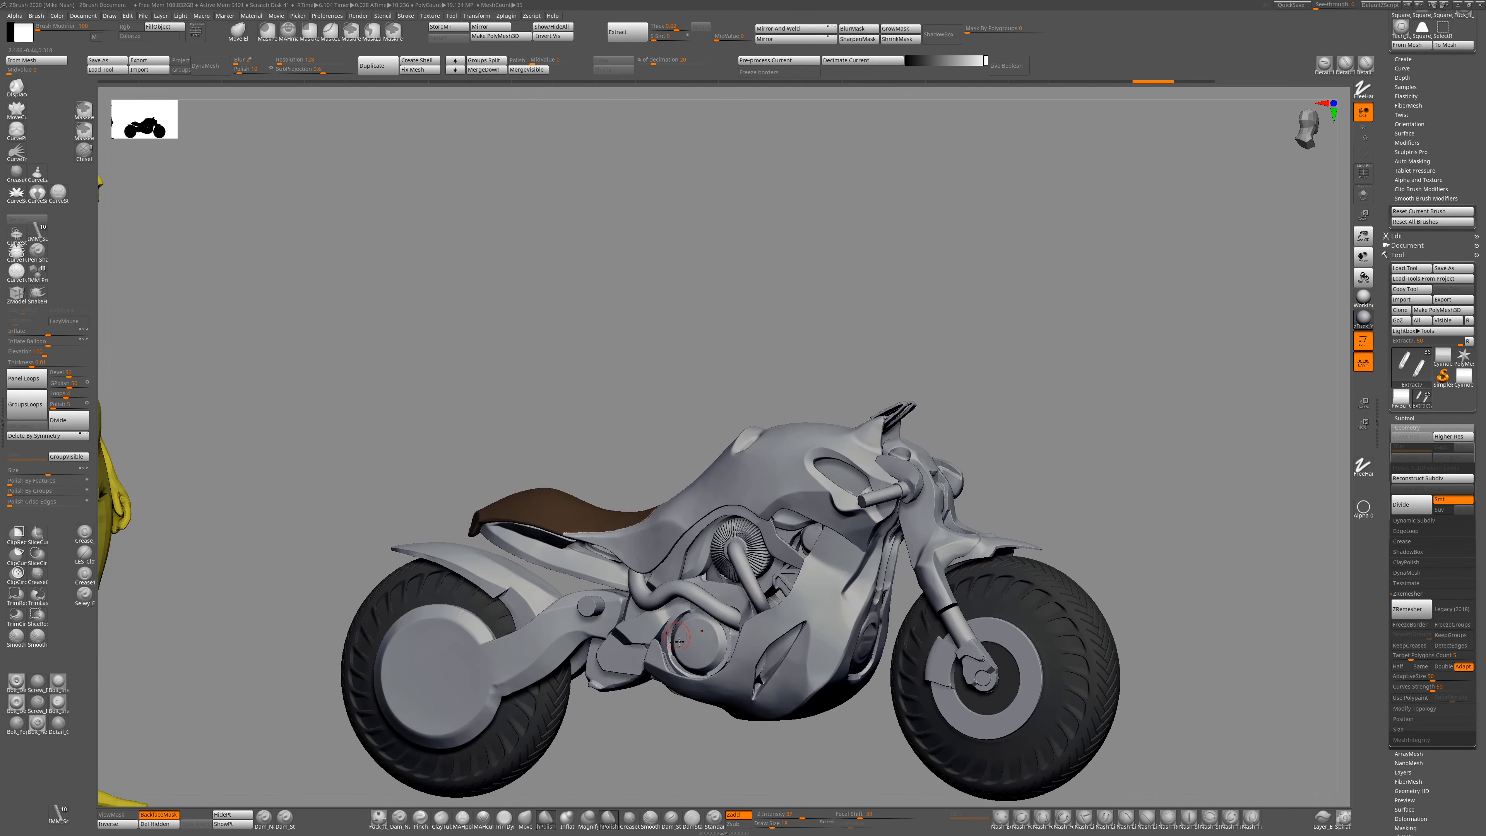
Isolate the engine arm with the round cap and mask the cap's circular face.
left_click(679, 641, "alt")
left_click_drag(902, 554, 843, 577)
left_click(723, 442, "alt")
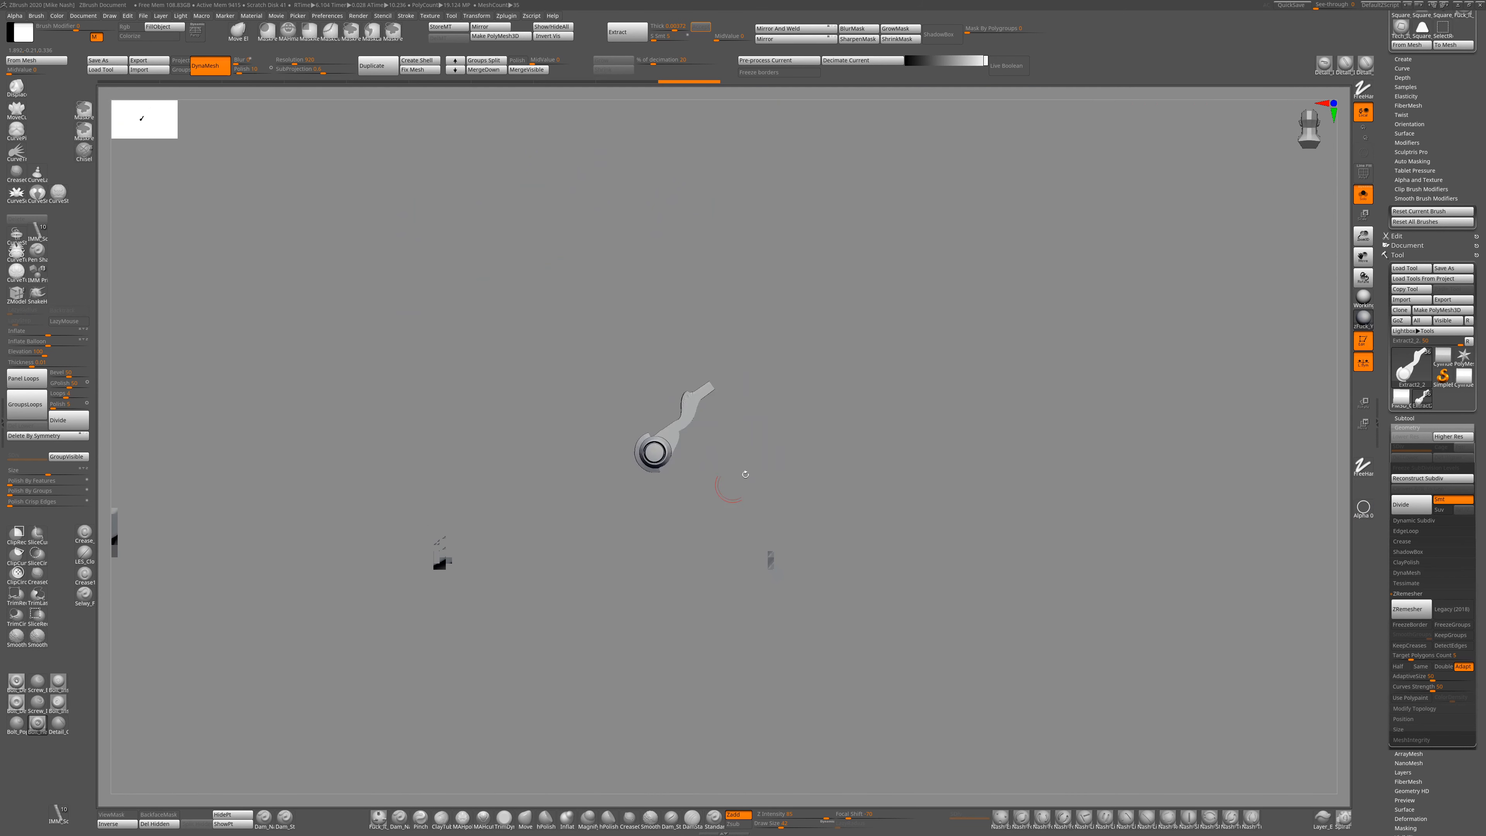
key("f")
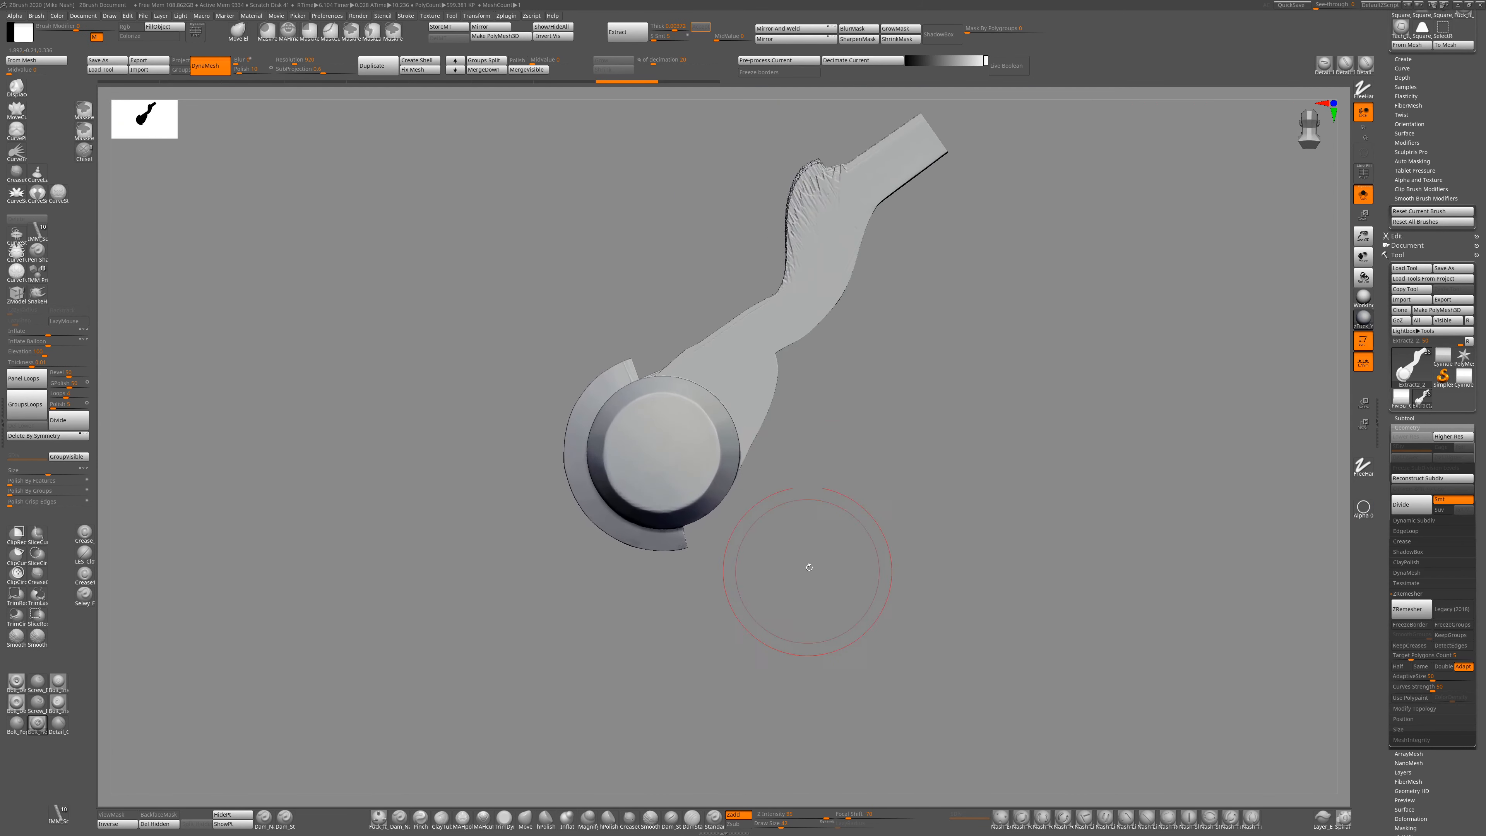
left_click_drag(773, 542, 479, 186)
mouse_move(609, 536)
left_mouse_down("ctrl")
mouse_move(719, 565)
mouse_move(726, 629)
left_mouse_up("ctrl")
left_click_drag(725, 629, 732, 655, "alt")
left_click_drag(612, 532, 775, 563, "ctrl")
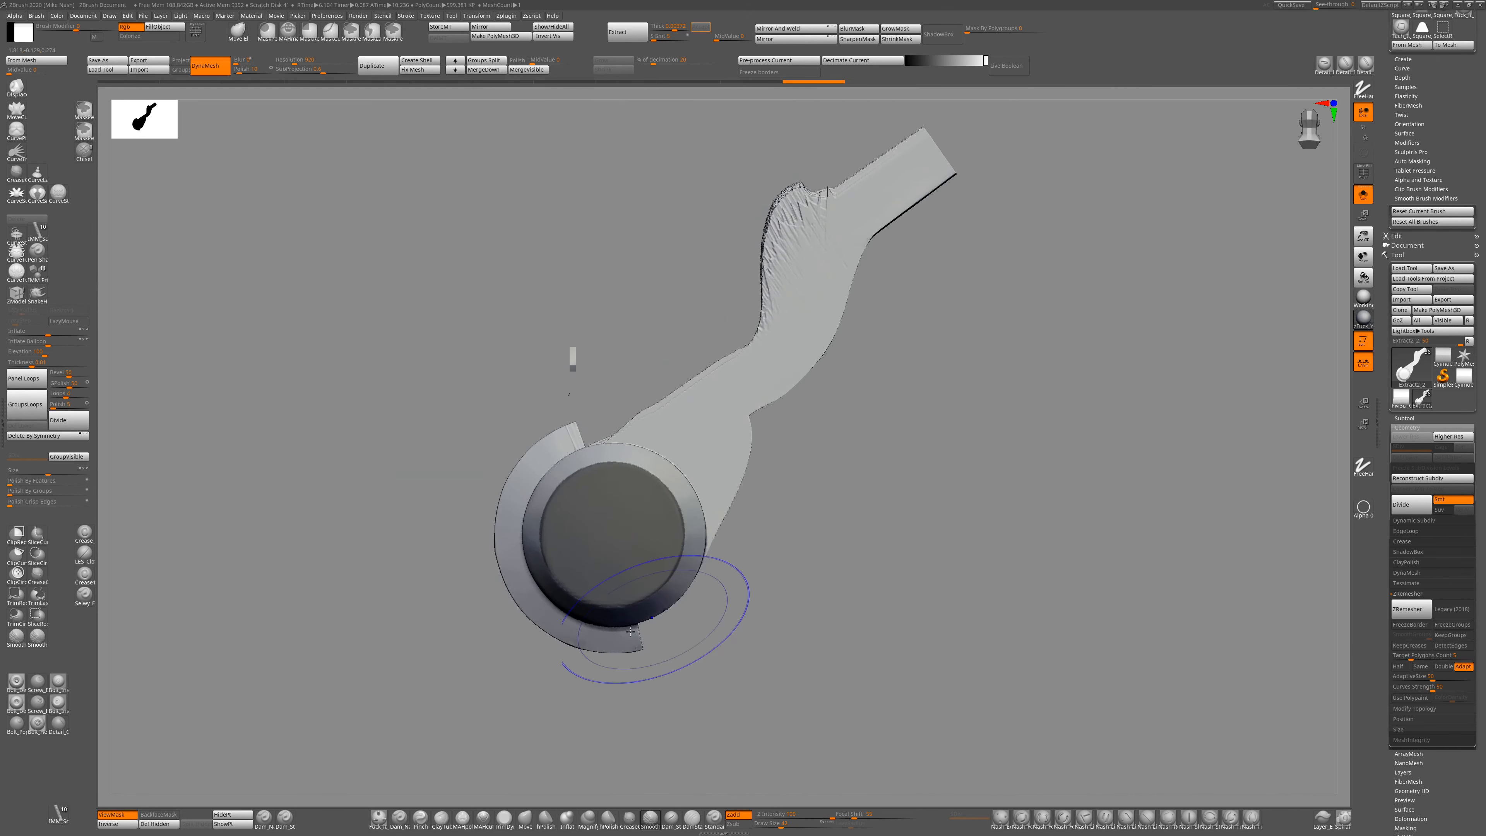
Isolate the cap's circular face and set up radial symmetry around its centre.
left_click(590, 567, "ctrl+shift")
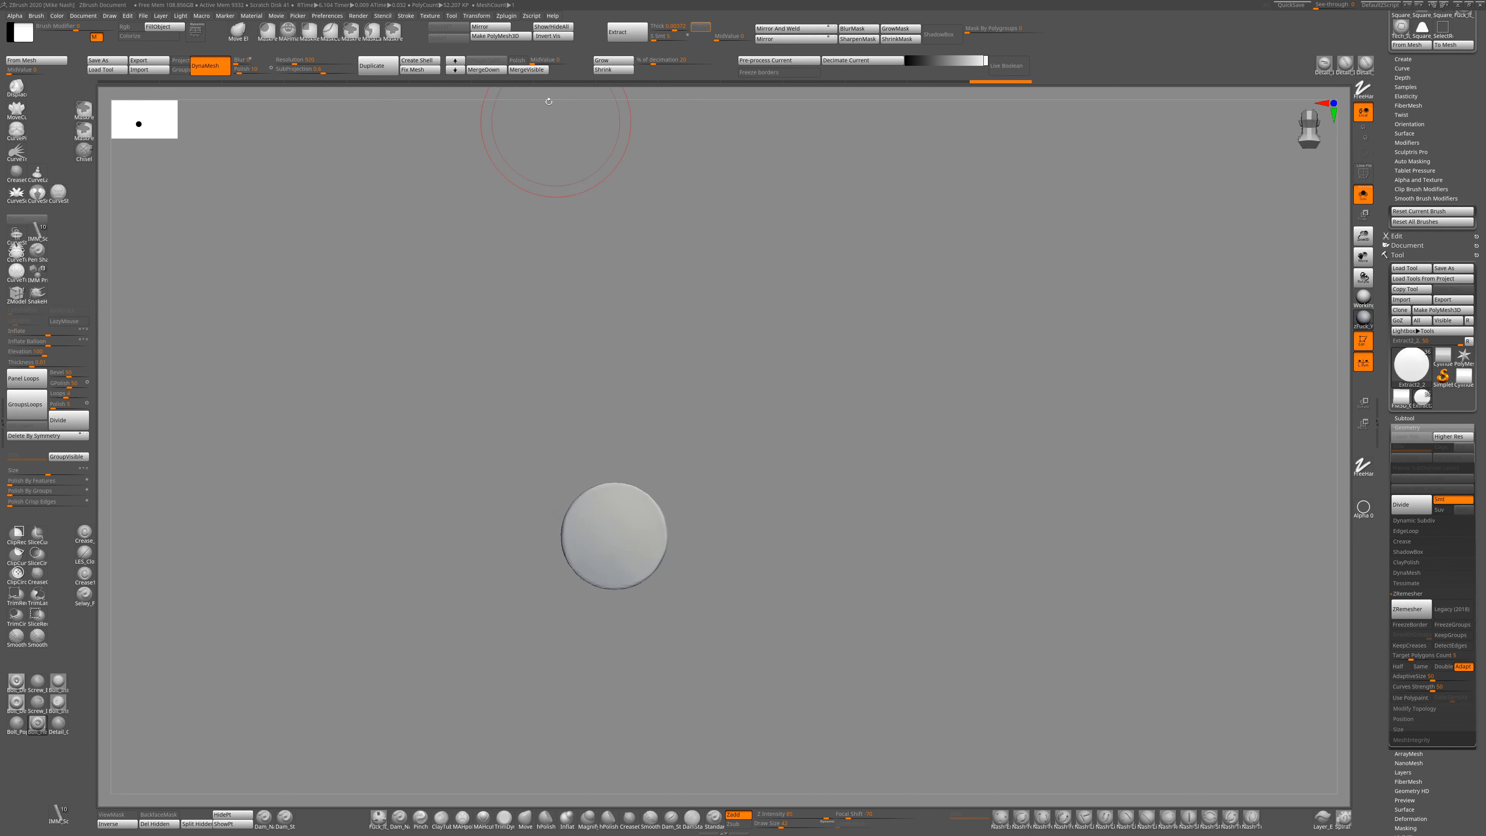
mouse_move(476, 16)
left_click(485, 272)
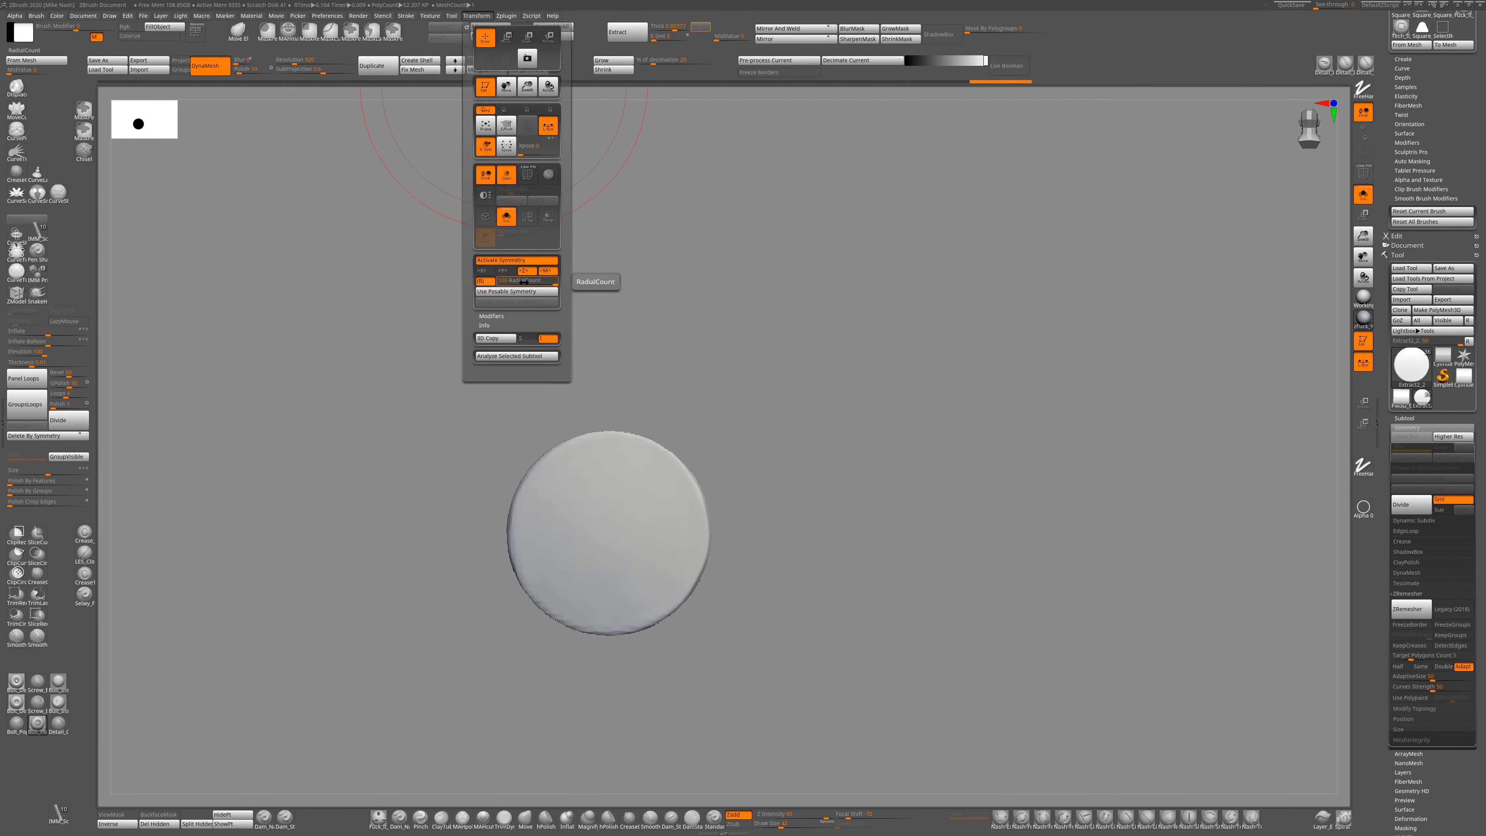
left_click(521, 815)
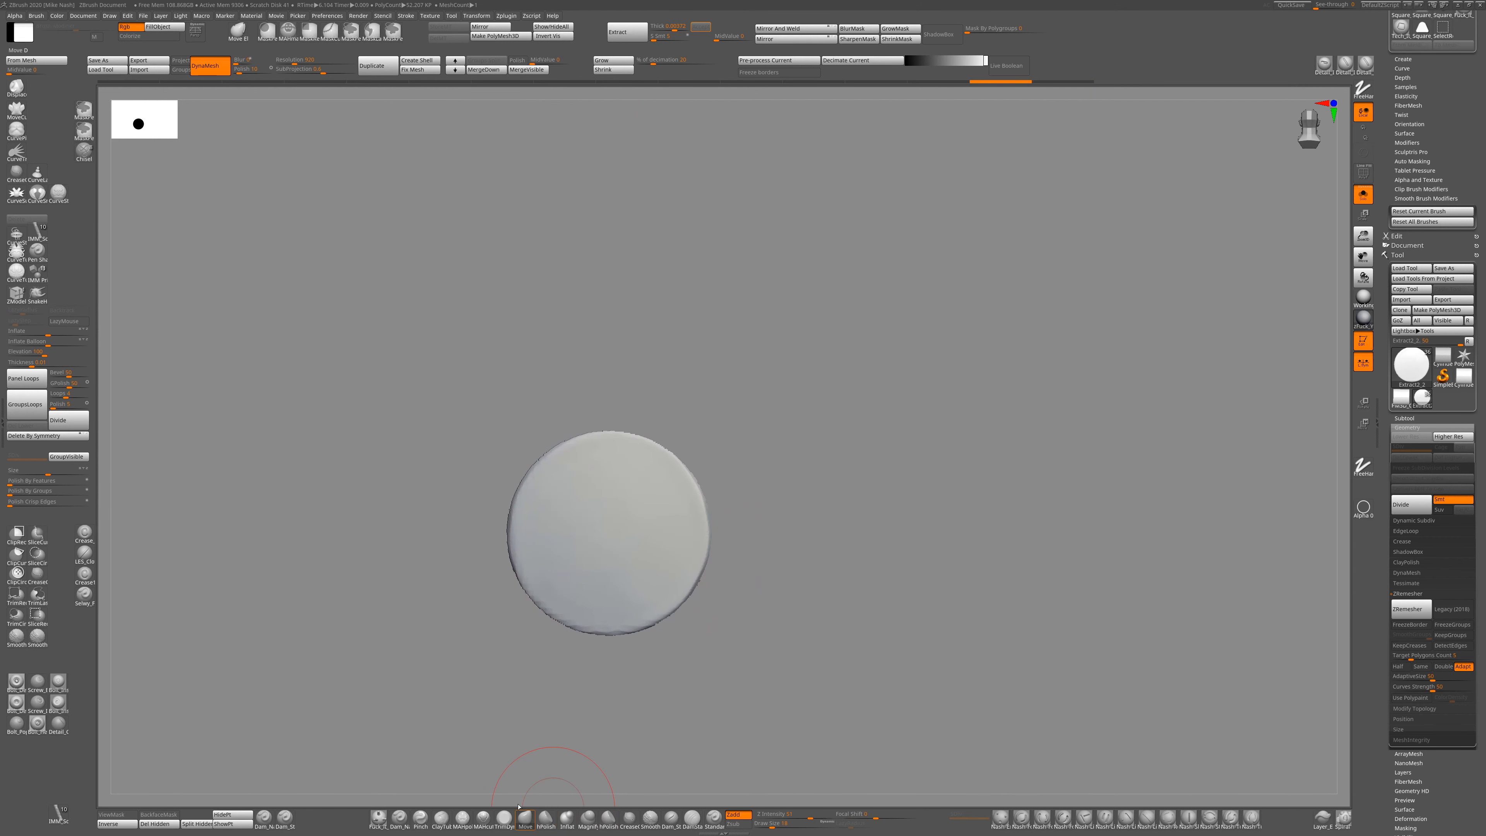
Stamp a raised round hub in the centre of the isolated cap face.
left_click(37, 724)
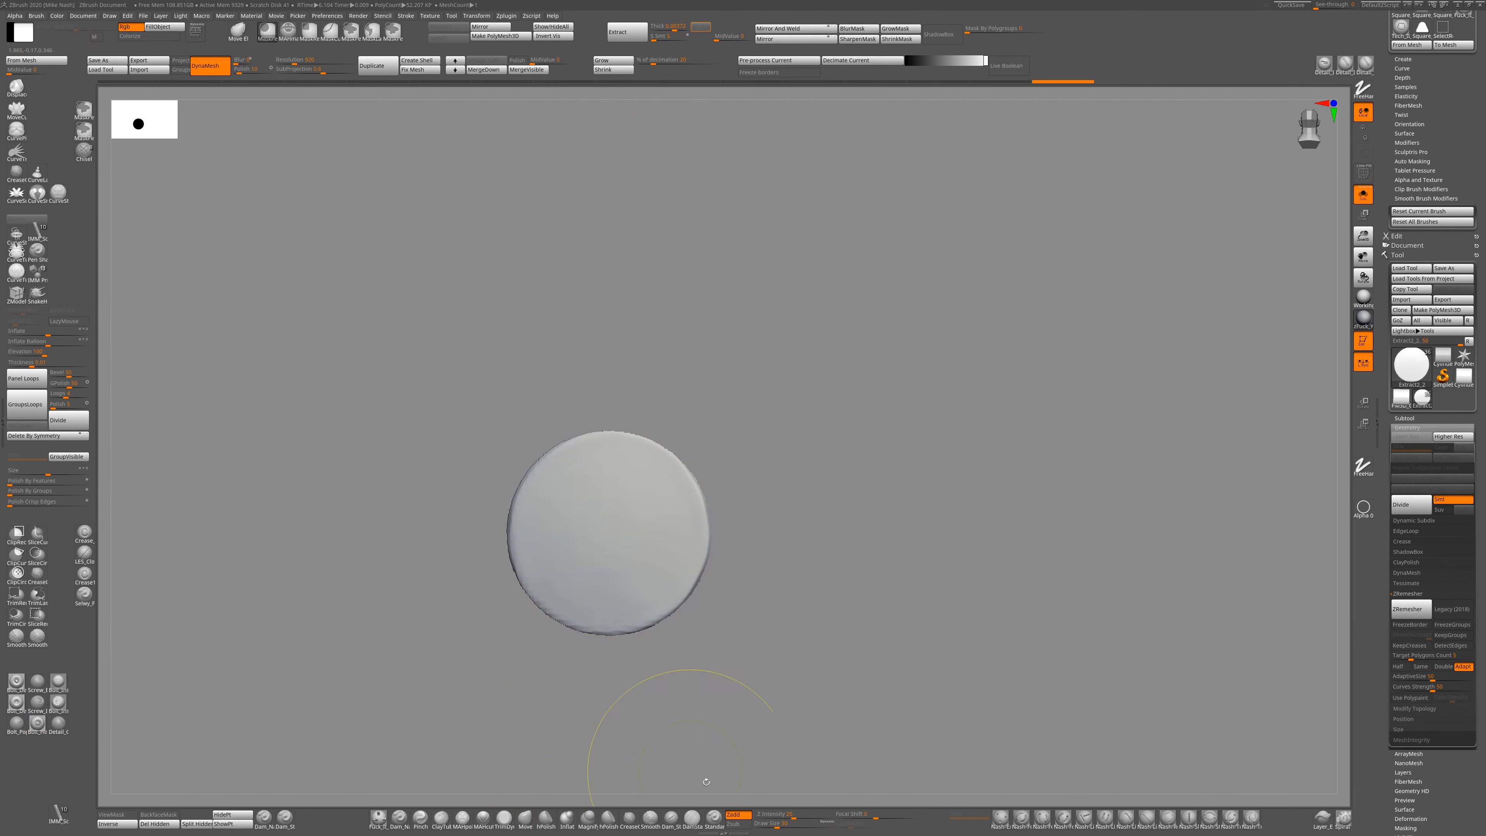
left_click_drag(779, 441, 767, 462, "alt")
left_click(600, 556)
key("ctrl+z")
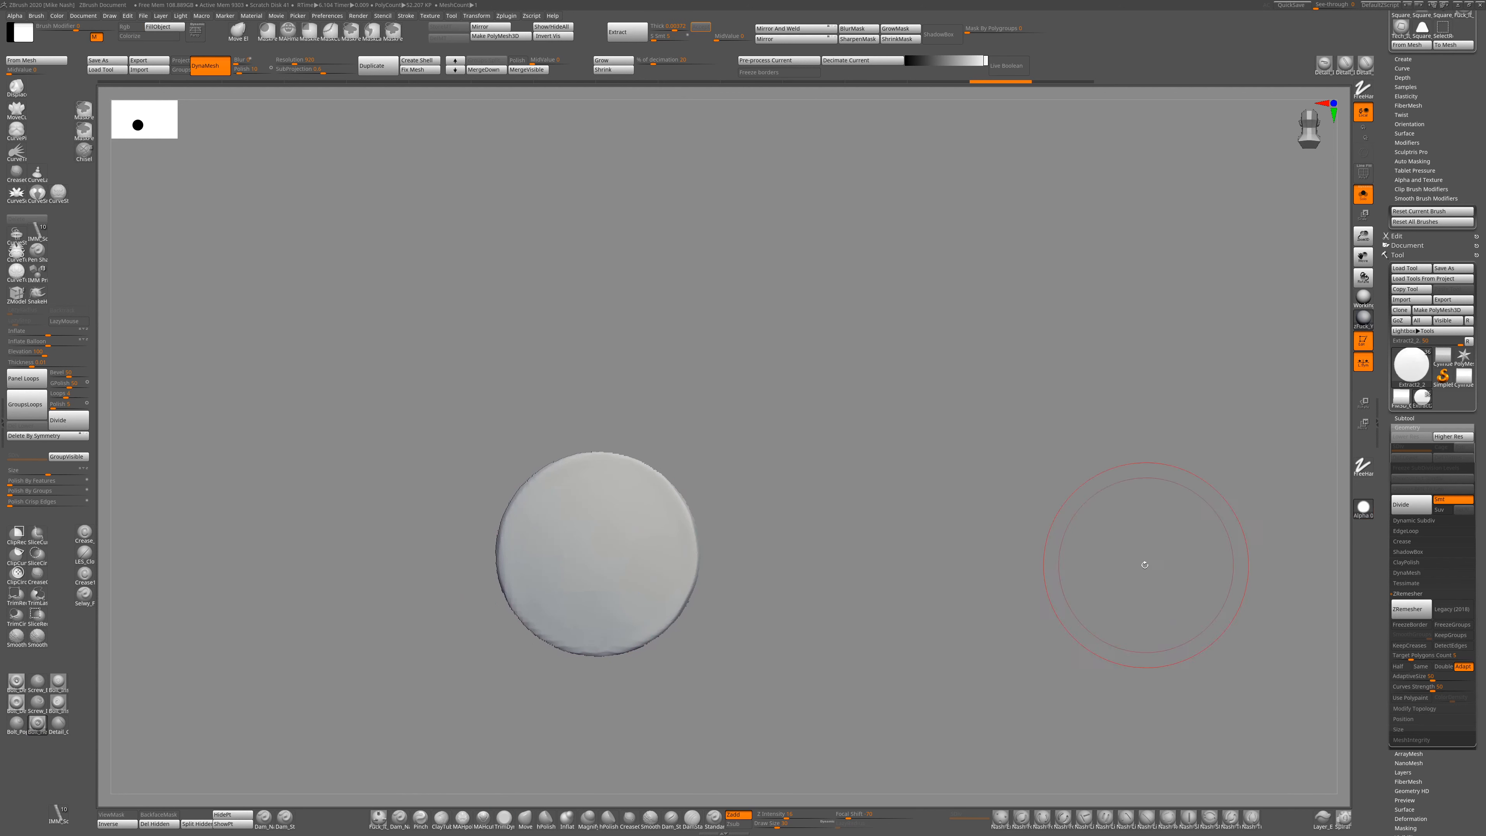
mouse_move(597, 554)
left_mouse_down()
mouse_move(637, 607)
mouse_move(597, 554)
left_mouse_up()
left_click(597, 554)
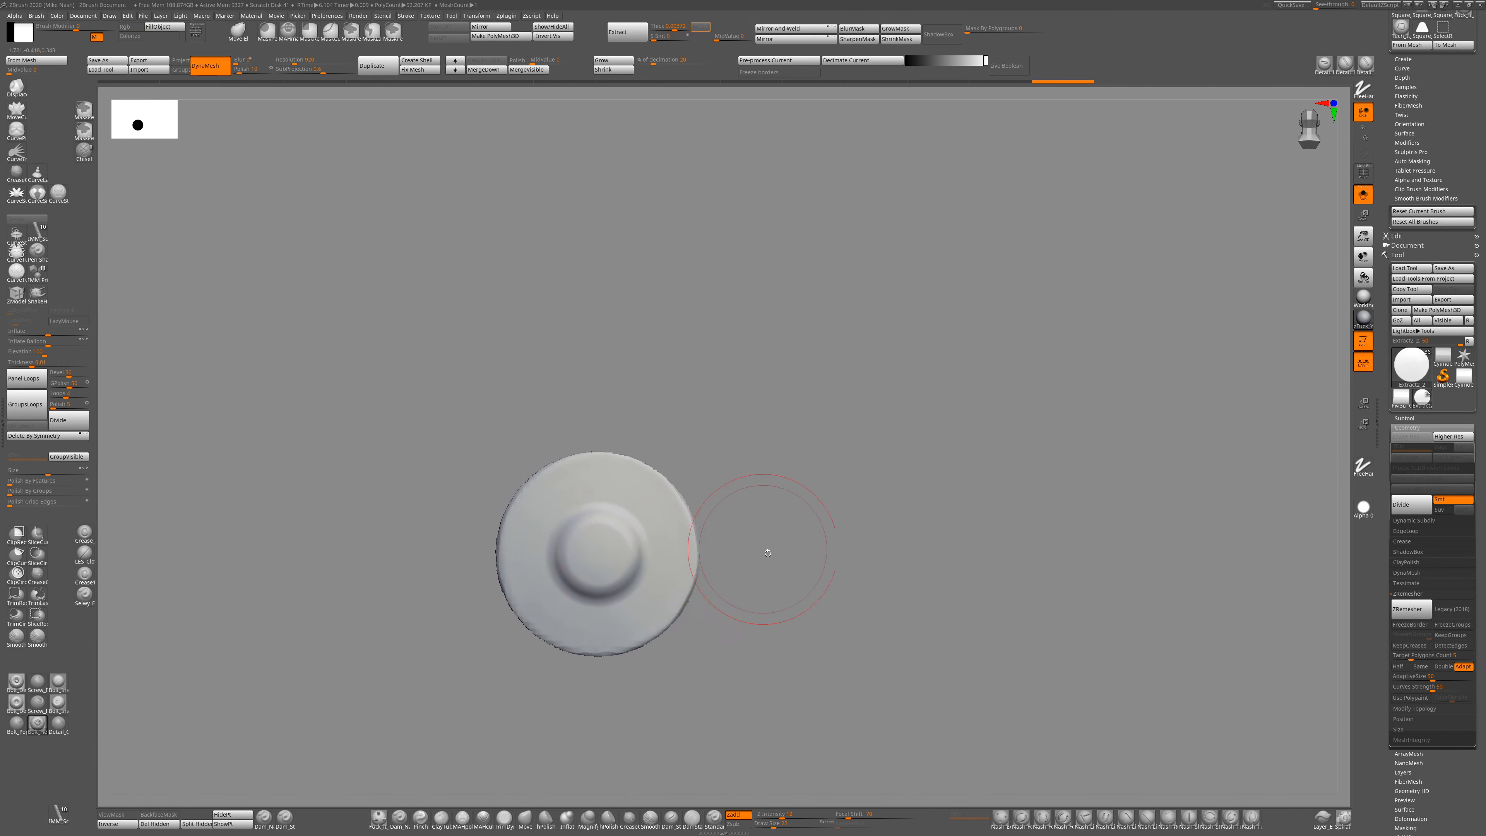
left_click_drag(767, 552, 689, 703, "alt")
key("2")
left_click_drag(602, 550, 604, 551)
key("ctrl+z")
mouse_move(743, 577)
left_mouse_down("alt")
mouse_move(647, 650)
mouse_move(649, 708)
left_mouse_up("alt")
Use three-way radial symmetry to mask three spokes between the hub and the rim, and invert the mask.
left_click(476, 16)
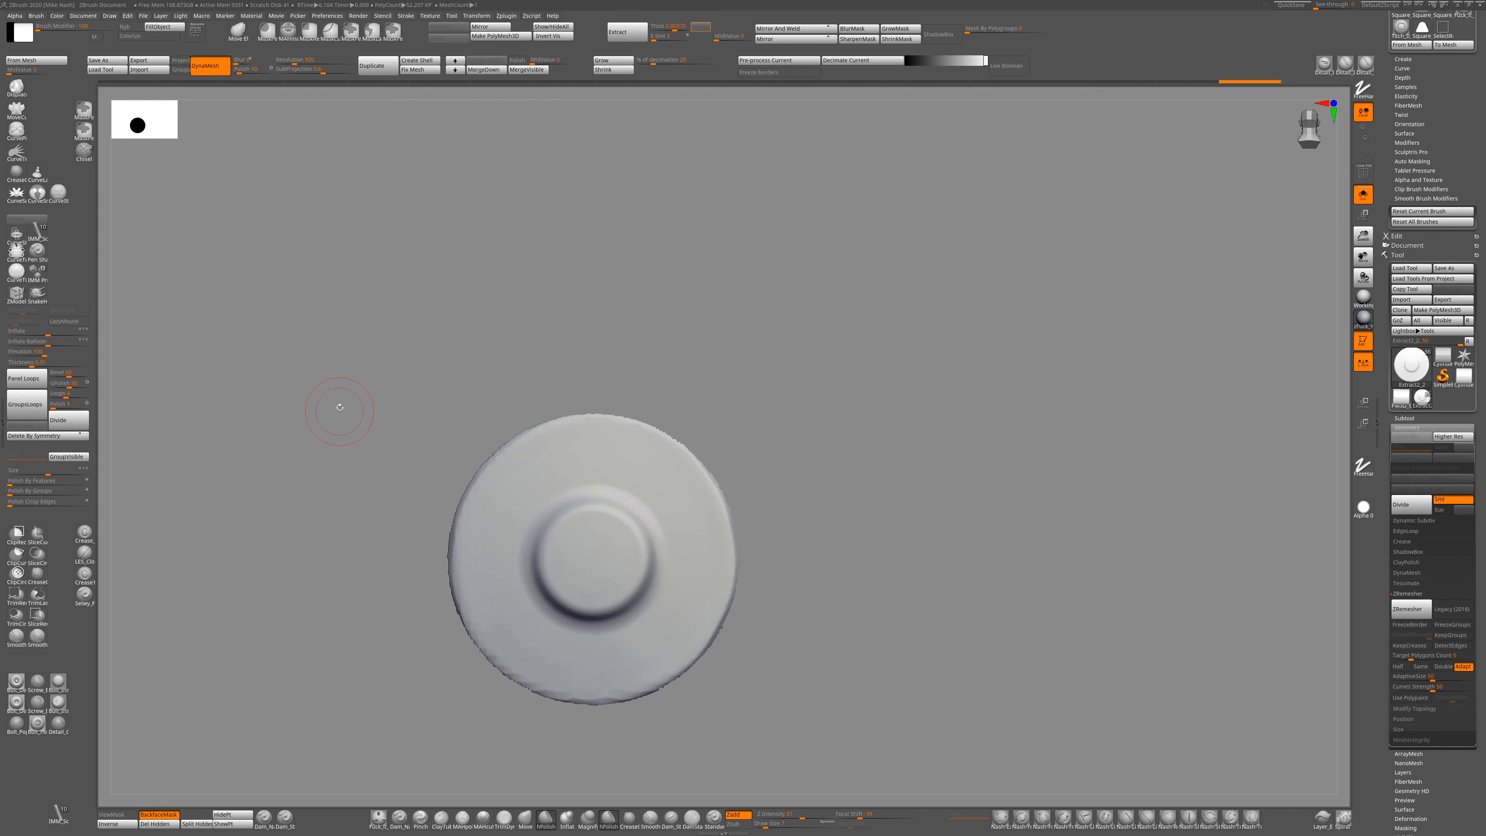
left_click(476, 16)
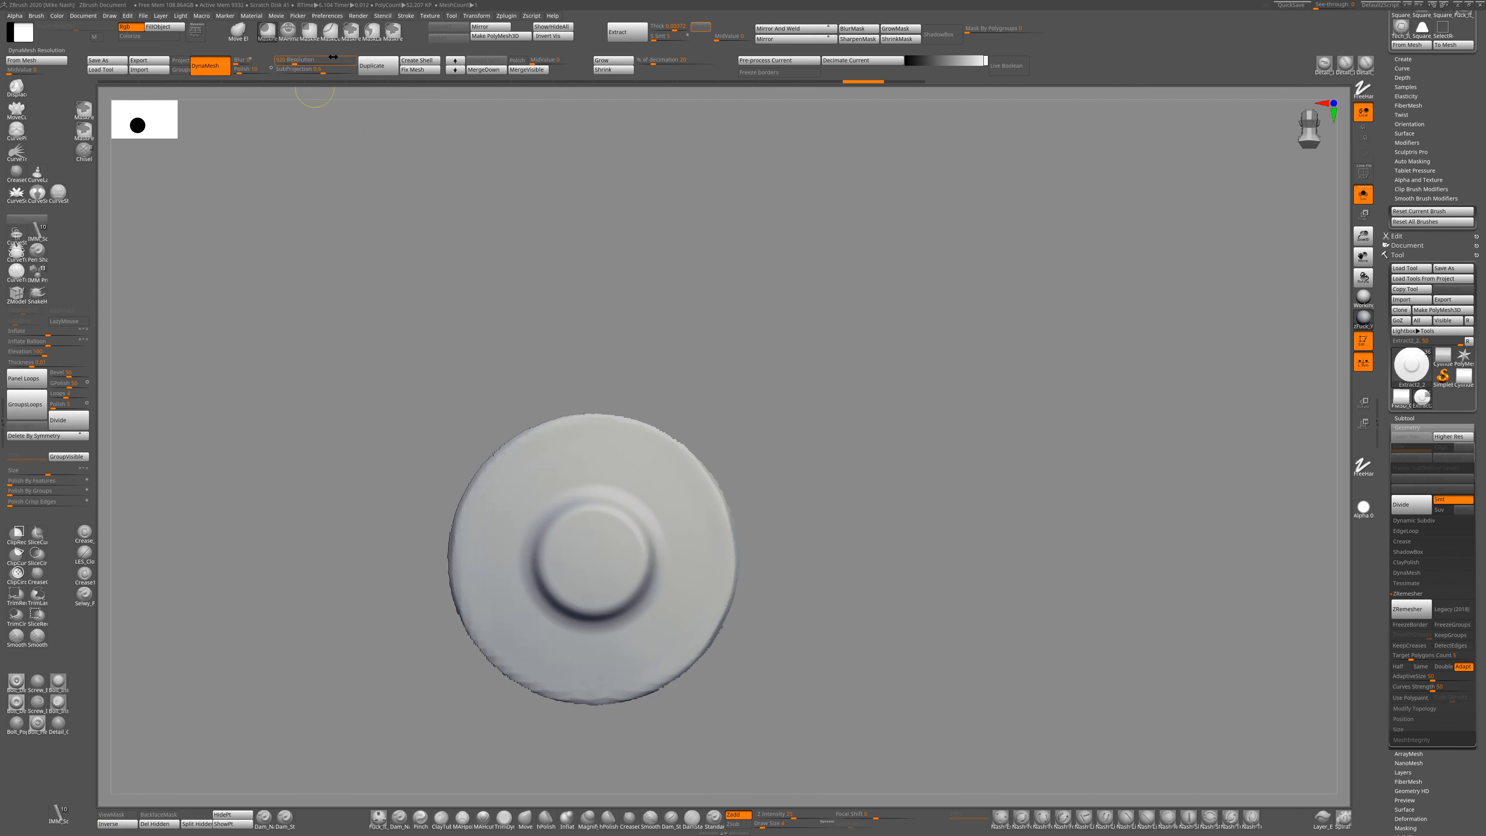
left_click_drag(614, 358, 584, 502, "ctrl")
key("f")
left_click_drag(641, 309, 536, 355, "ctrl")
mouse_move(655, 404)
left_mouse_down()
mouse_move(720, 424)
mouse_move(755, 612)
left_mouse_up()
left_click(755, 614, "ctrl")
Sculpt the three unmasked spokes out from the surrounding cap surface.
left_click(546, 818)
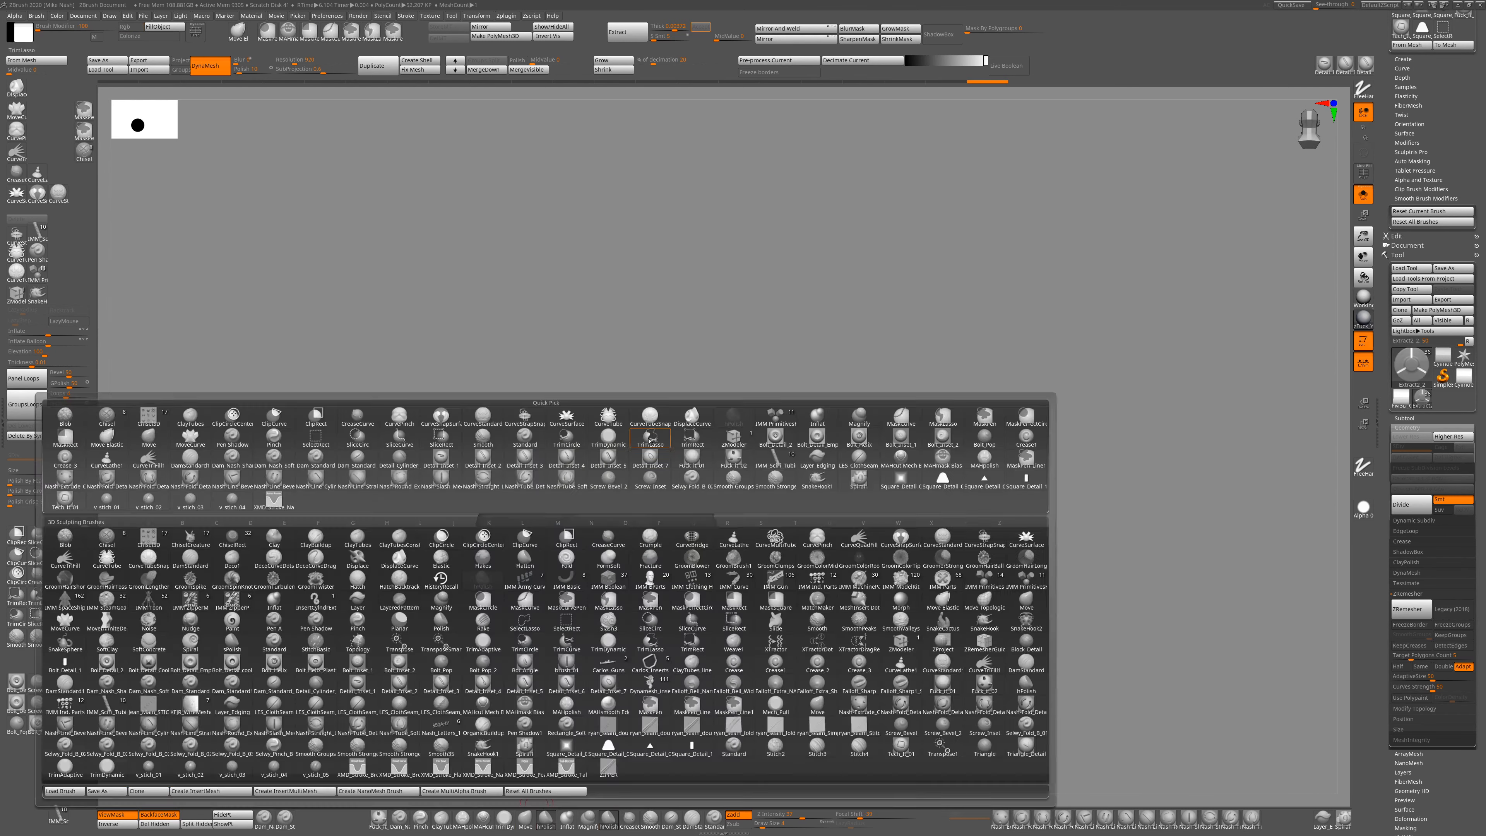
left_click(650, 439)
left_click_drag(773, 412, 529, 600)
left_click_drag(737, 586, 813, 585)
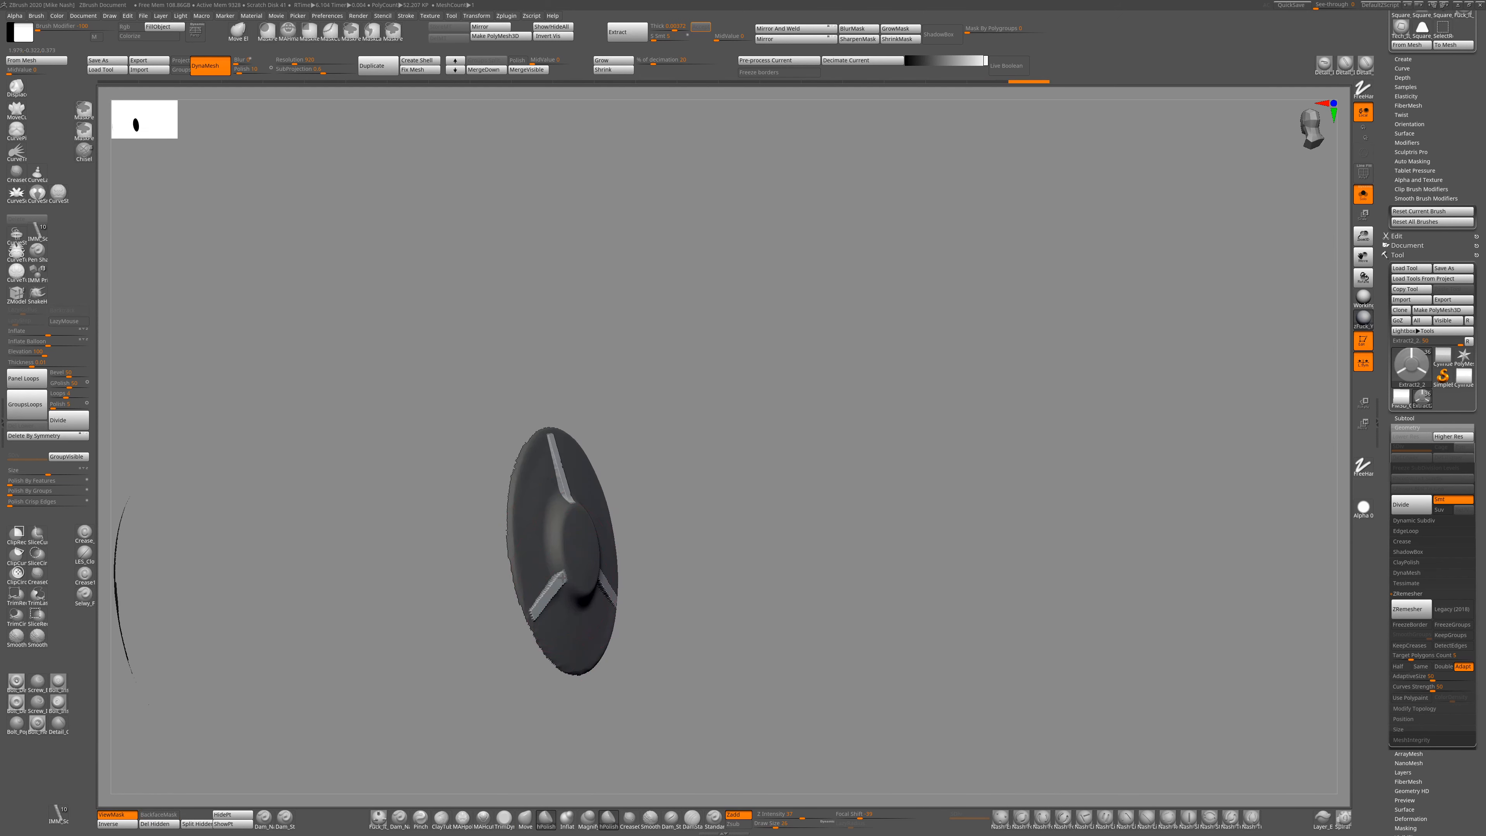
left_click_drag(562, 504, 555, 439)
left_click_drag(789, 585, 719, 585)
key("bracketright")
left_click_drag(781, 467, 659, 641)
Adjust the depth of the three spokes with the Move brush and reveal the whole engine arm.
key("b")
key("m")
key("v")
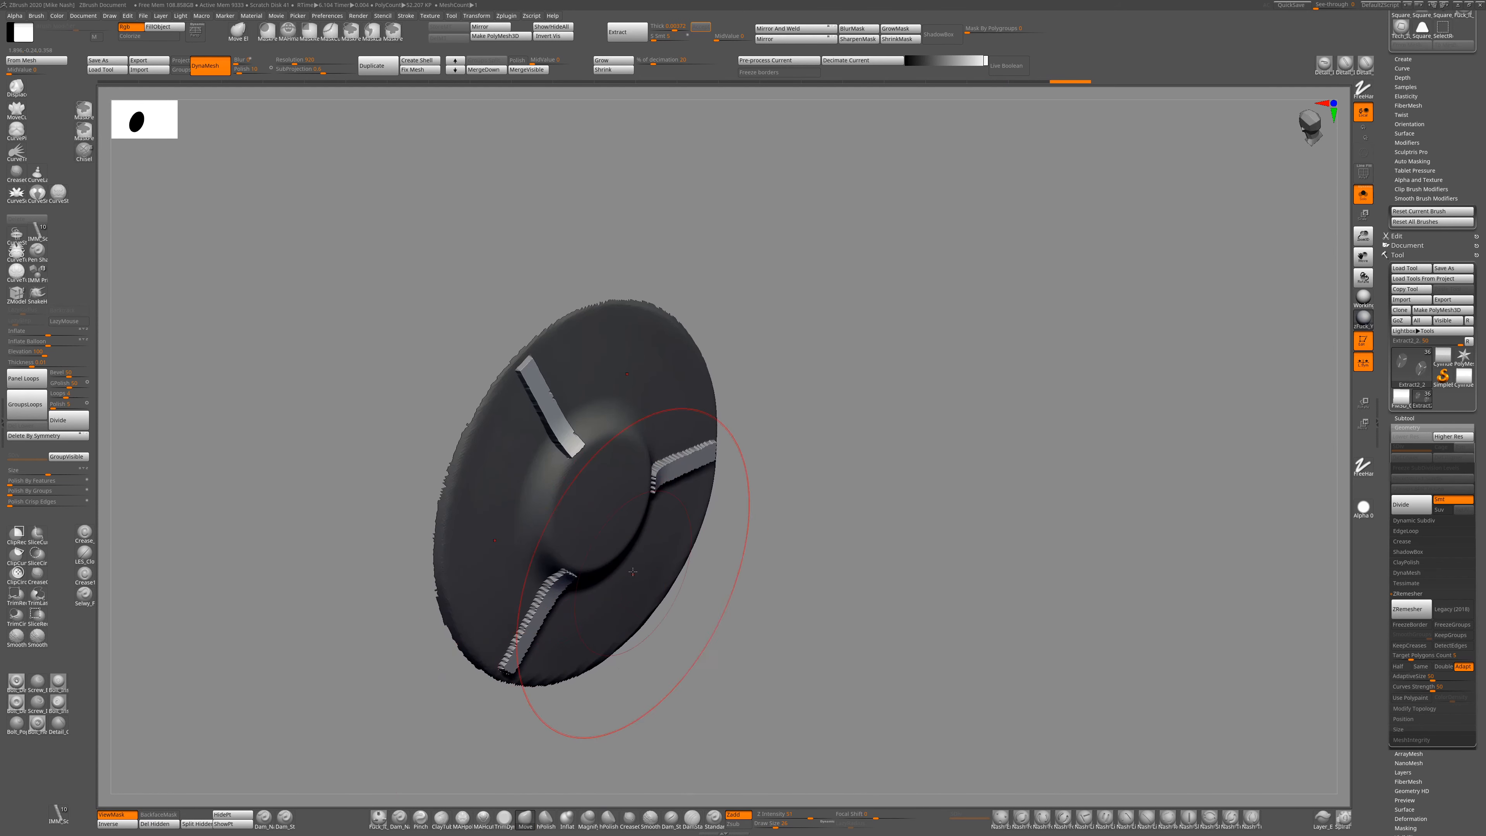
key("bracketleft")
key("bracketleft")
mouse_move(673, 632)
left_mouse_down()
mouse_move(760, 545)
mouse_move(819, 515)
left_mouse_up()
left_click_drag(793, 620, 784, 616)
left_click_drag(866, 644, 866, 465, "alt")
key("shift+s")
left_click_drag(801, 695, 602, 638)
left_click_drag(620, 691, 767, 749)
key("shift+s")
left_click(755, 661, "ctrl+shift")
Blend the outer ends of the three spokes into the cap's rim.
left_click(545, 820)
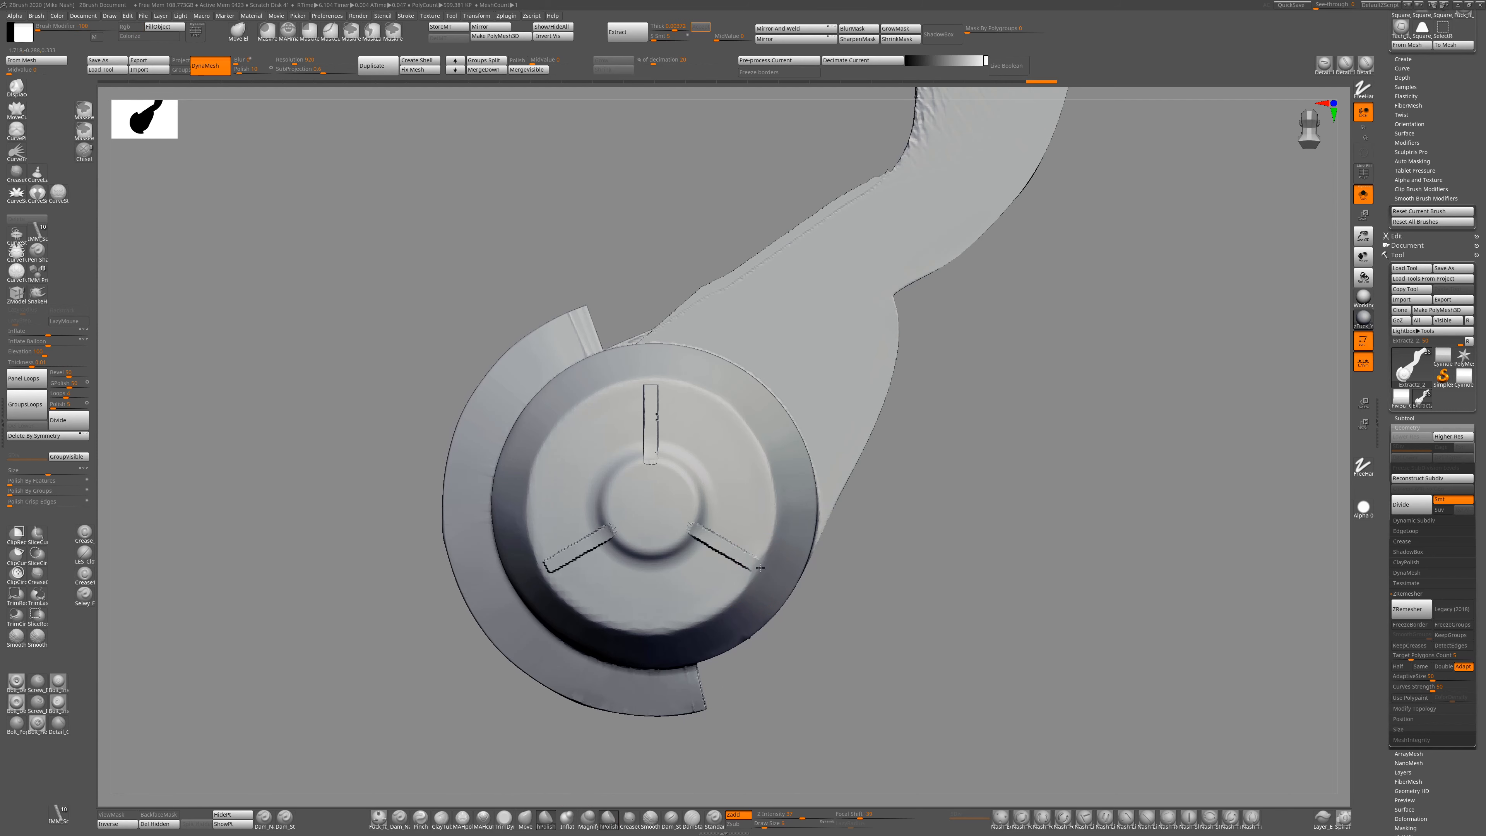
left_click_drag(650, 378, 651, 385)
mouse_move(650, 385)
right_mouse_down()
mouse_move(656, 356)
mouse_move(670, 386)
right_mouse_up()
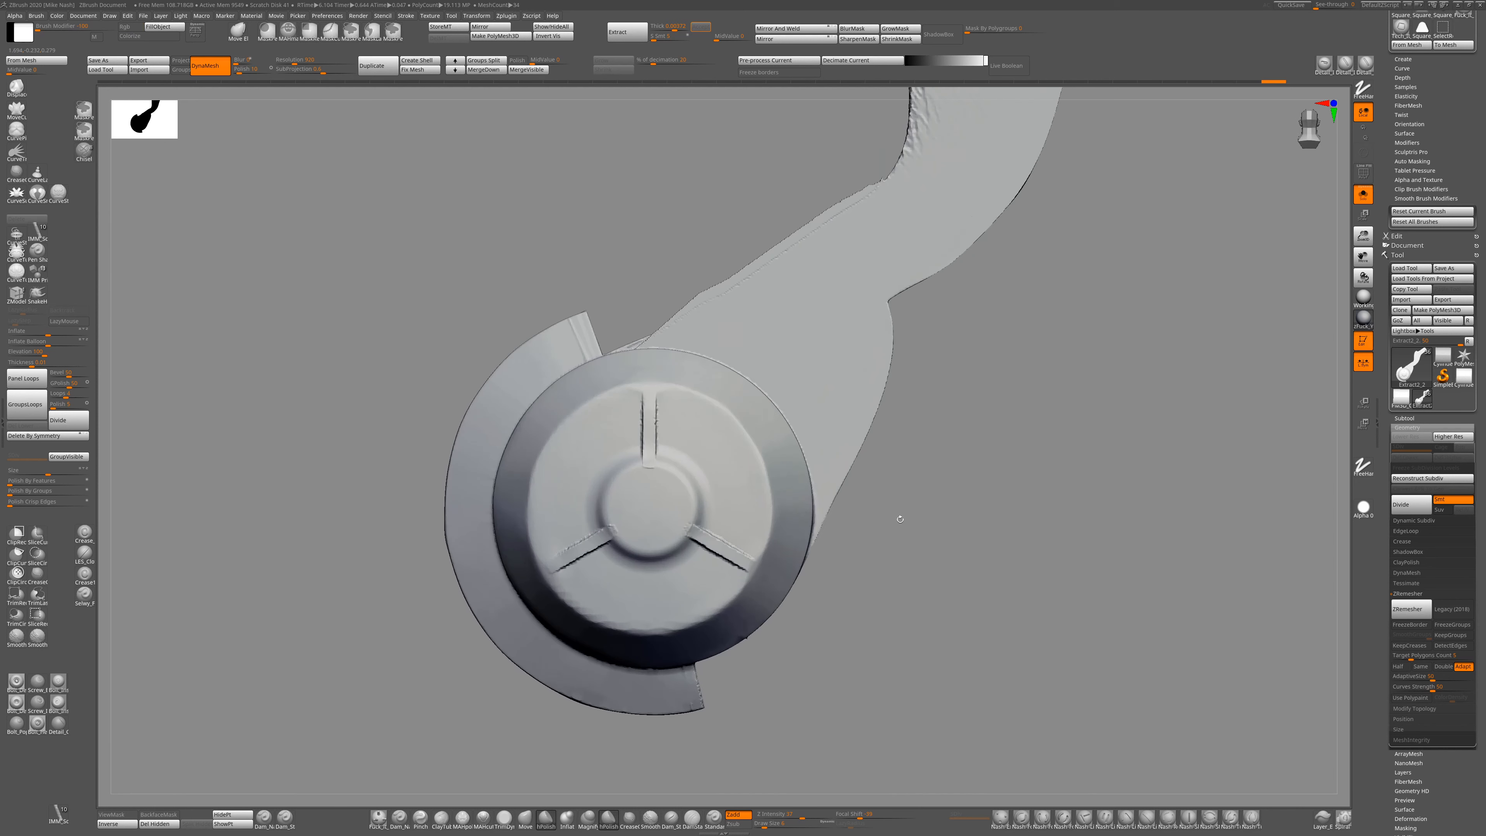
Mask the three panels between the spokes and clean up the mask along their edges.
right_click_drag(1311, 349, 1265, 351, "alt")
left_click_drag(536, 462, 579, 433, "ctrl")
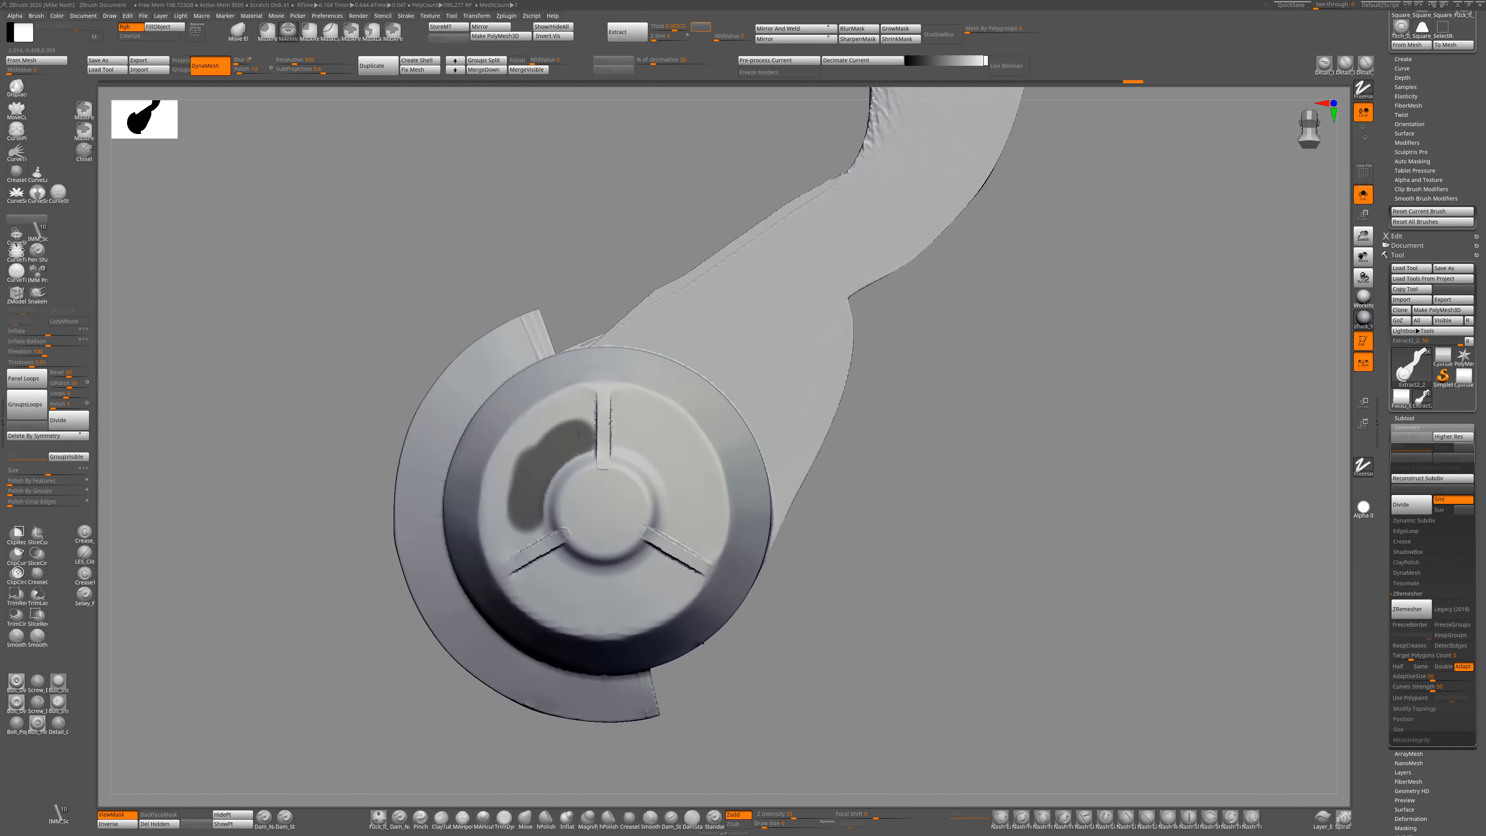
left_click(576, 422, "ctrl")
mouse_move(520, 531)
left_mouse_down("ctrl")
mouse_move(567, 588)
mouse_move(655, 576)
mouse_move(581, 612)
left_mouse_up("ctrl")
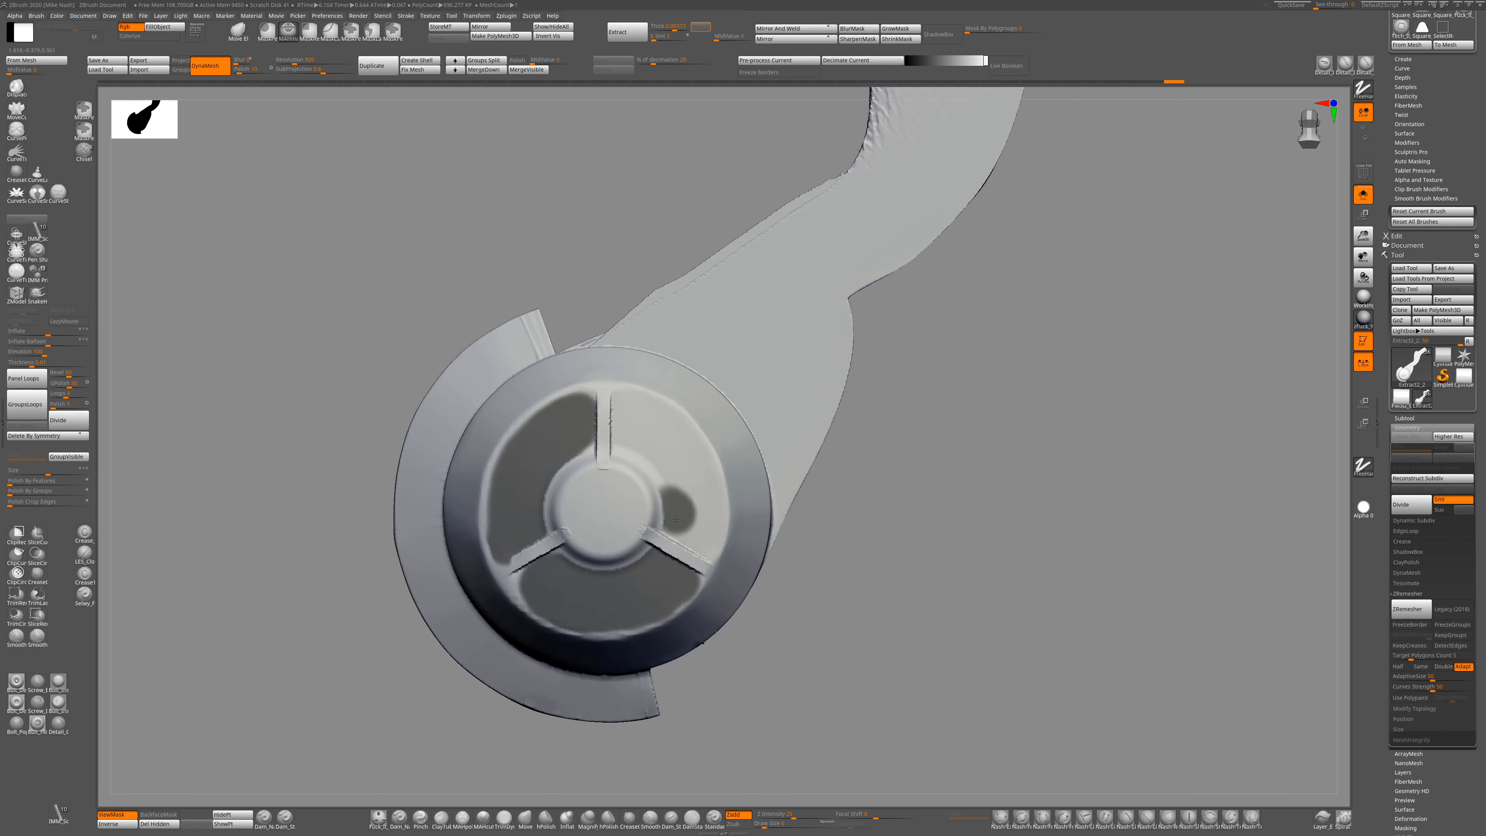
mouse_move(676, 520)
left_mouse_down("ctrl")
mouse_move(705, 468)
mouse_move(682, 482)
mouse_move(661, 419)
left_mouse_up("ctrl")
mouse_move(658, 456)
right_mouse_down("ctrl")
mouse_move(797, 541)
mouse_move(629, 519)
right_mouse_up("ctrl")
key("bracketleft")
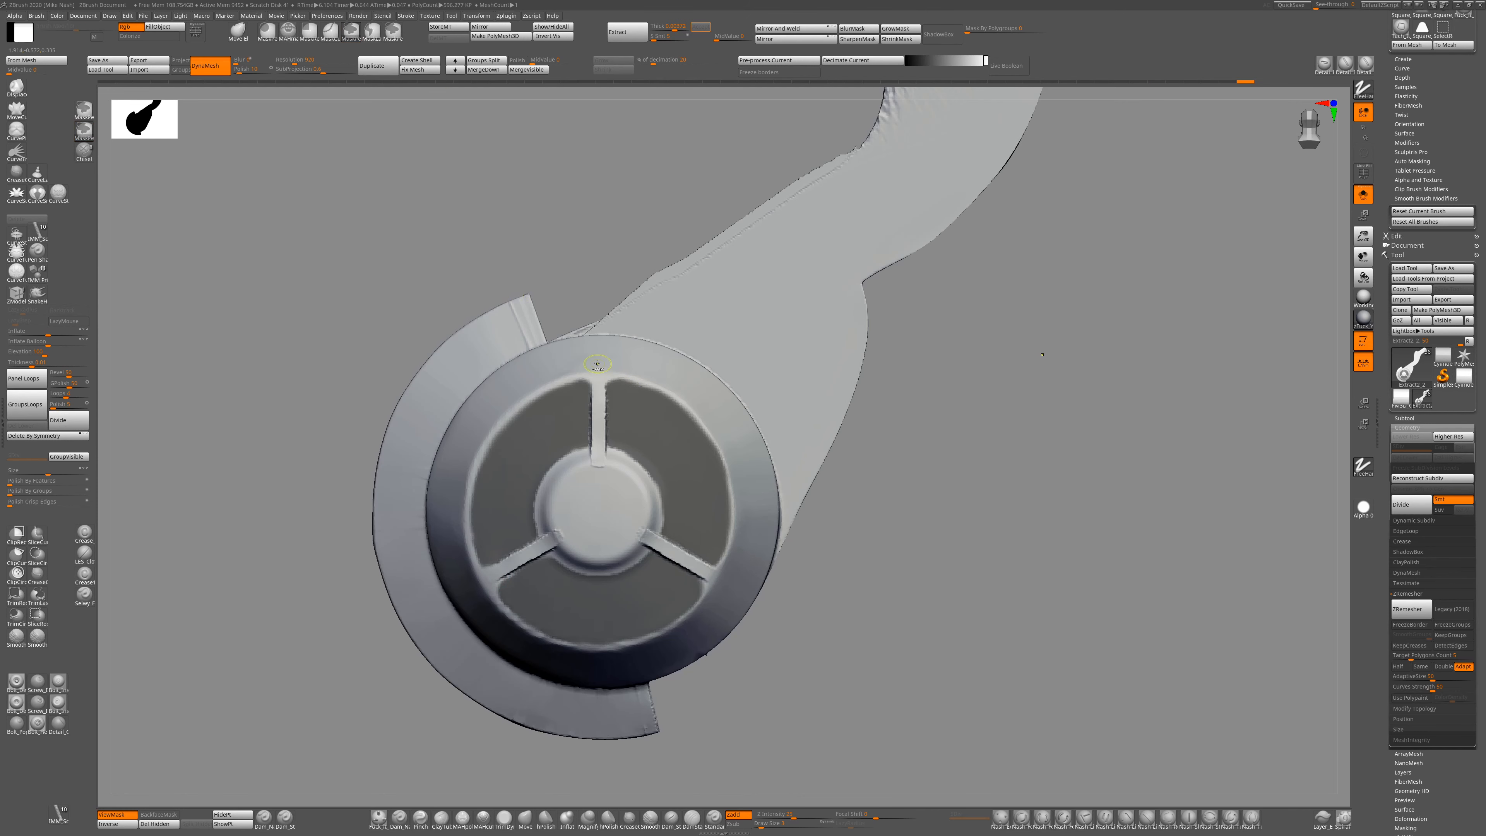
key("bracketleft")
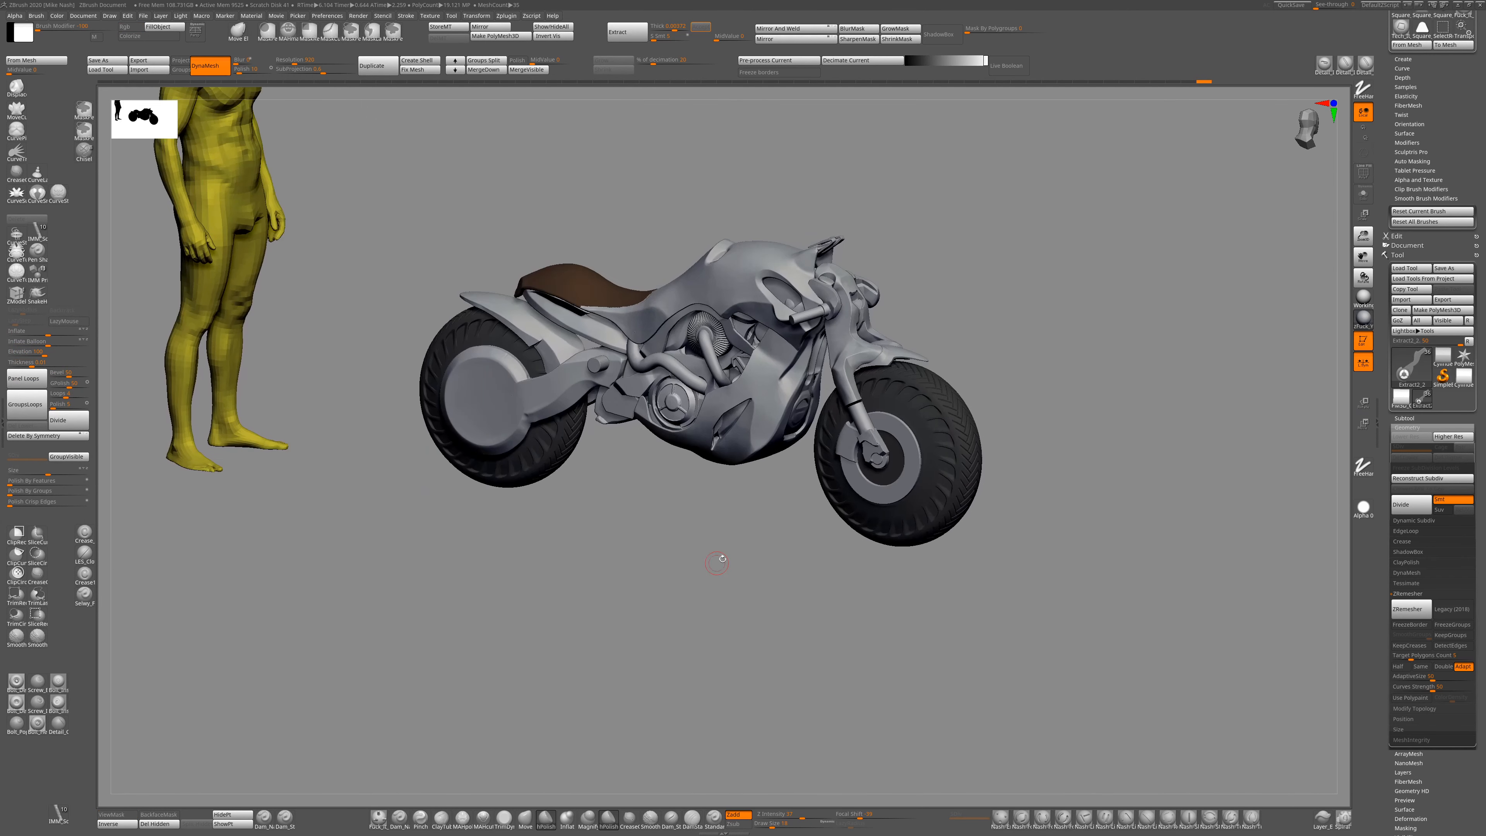
Isolate the engine arm and apply Mirror And Weld to it.
left_click_drag(722, 559, 643, 533)
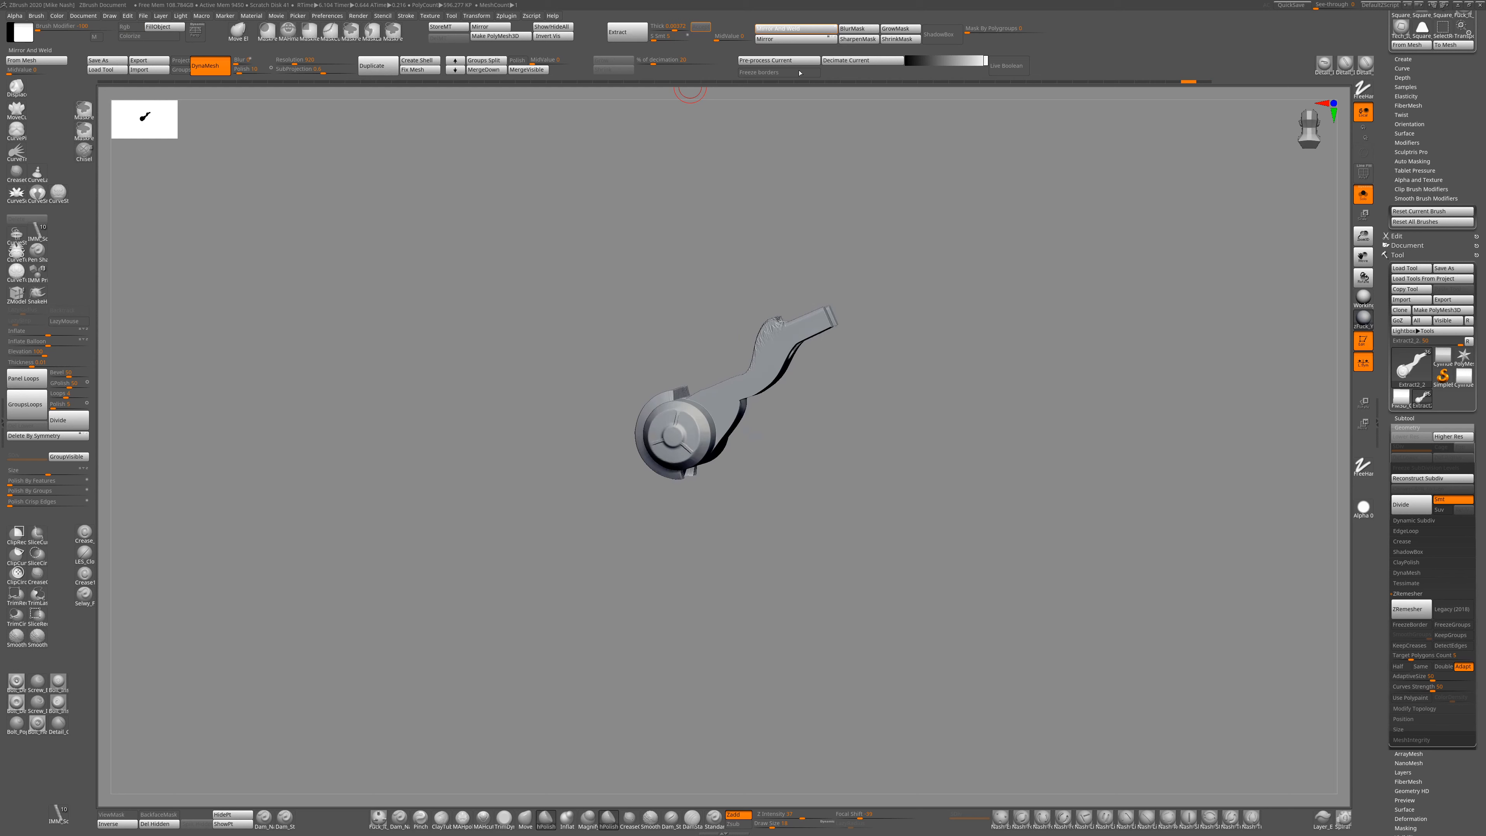
left_click_drag(681, 189, 714, 202)
left_click_drag(714, 202, 760, 246, "alt")
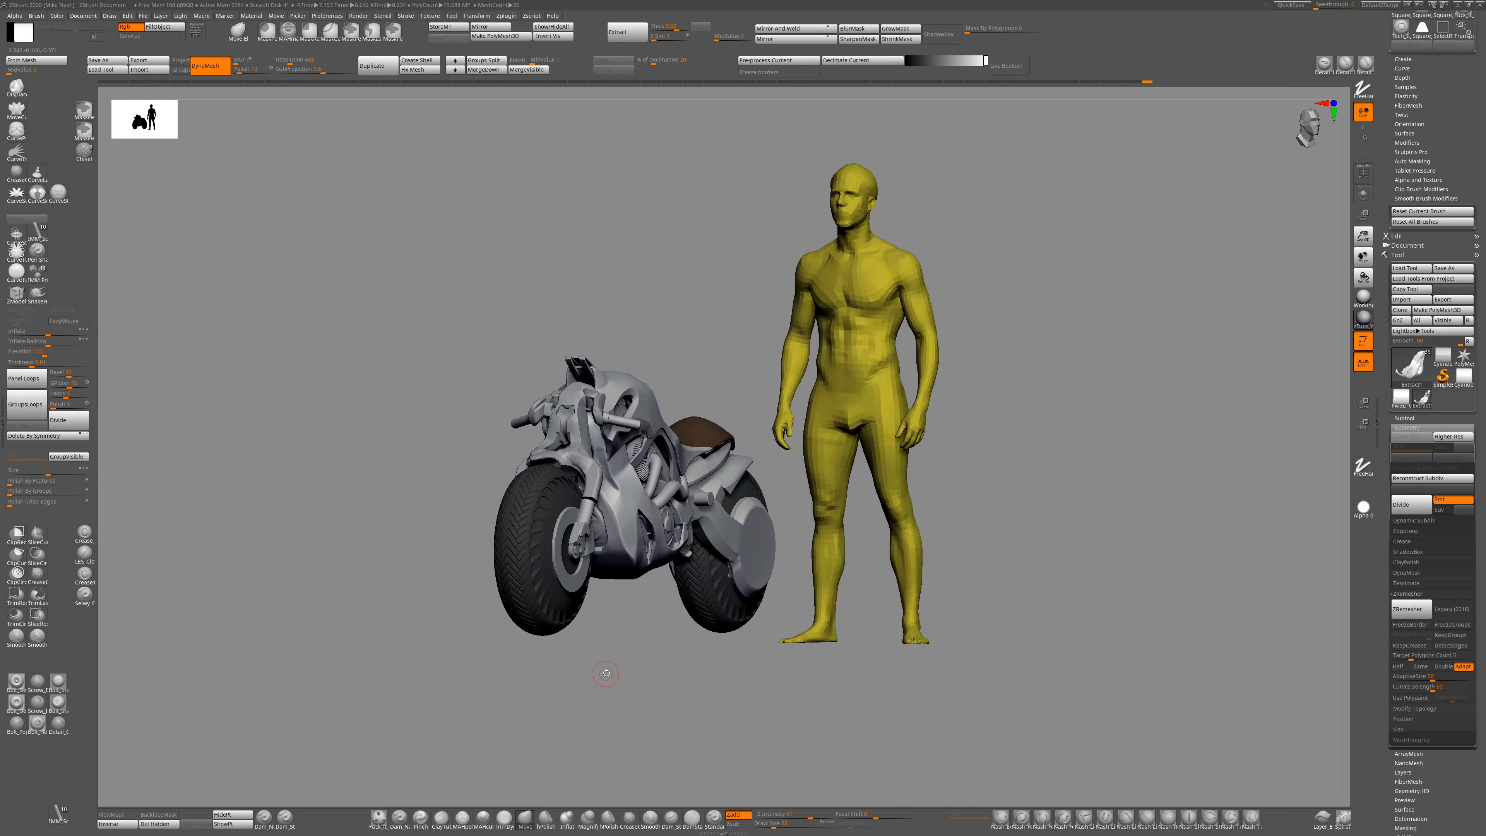
Isolate the two handlebar mounts and carve a circular recess around a central disc in their round caps.
left_click_drag(606, 673, 448, 436)
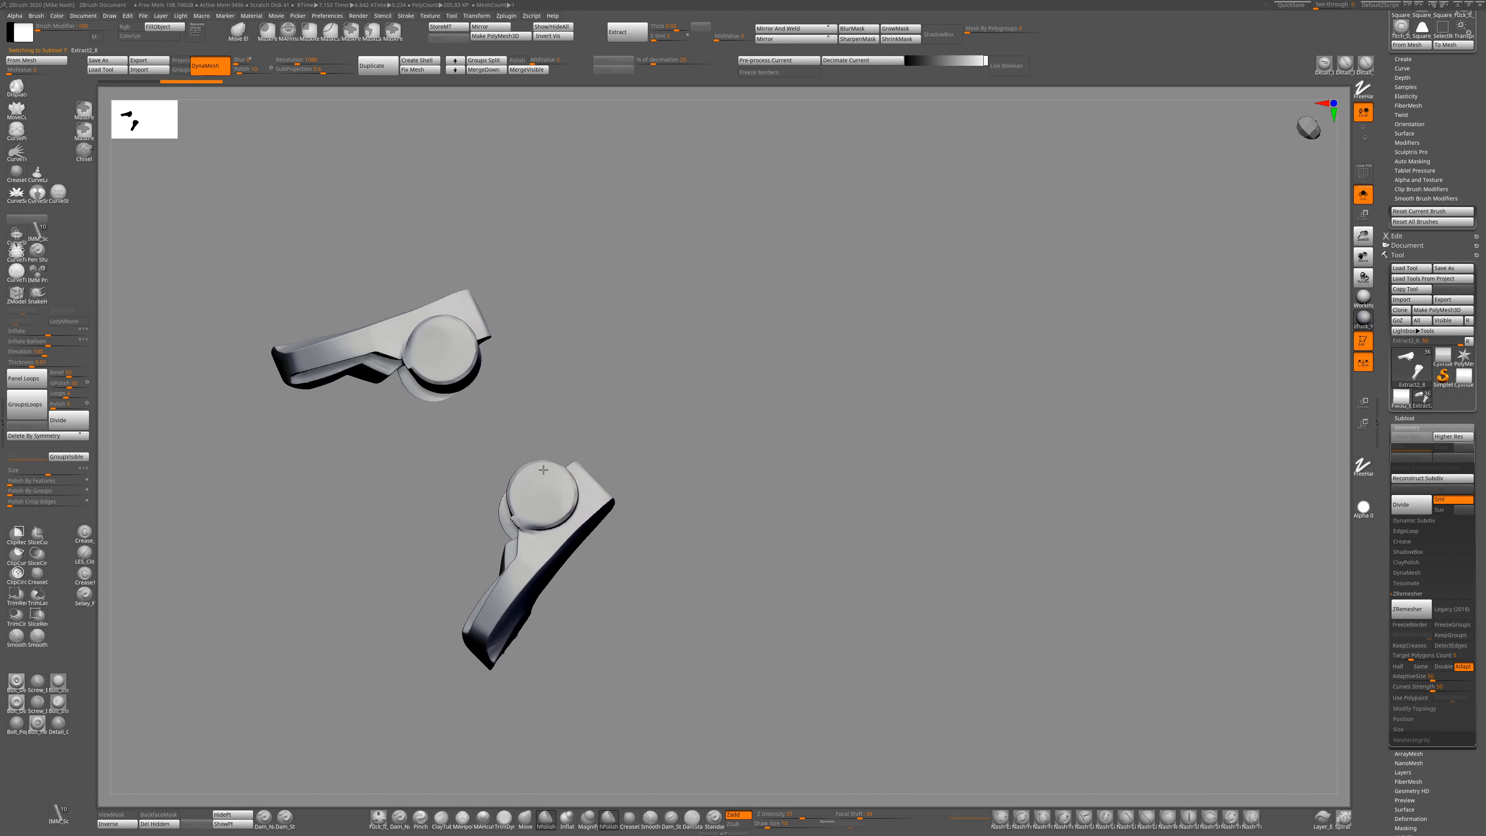
right_click_drag(544, 469, 505, 587, "ctrl")
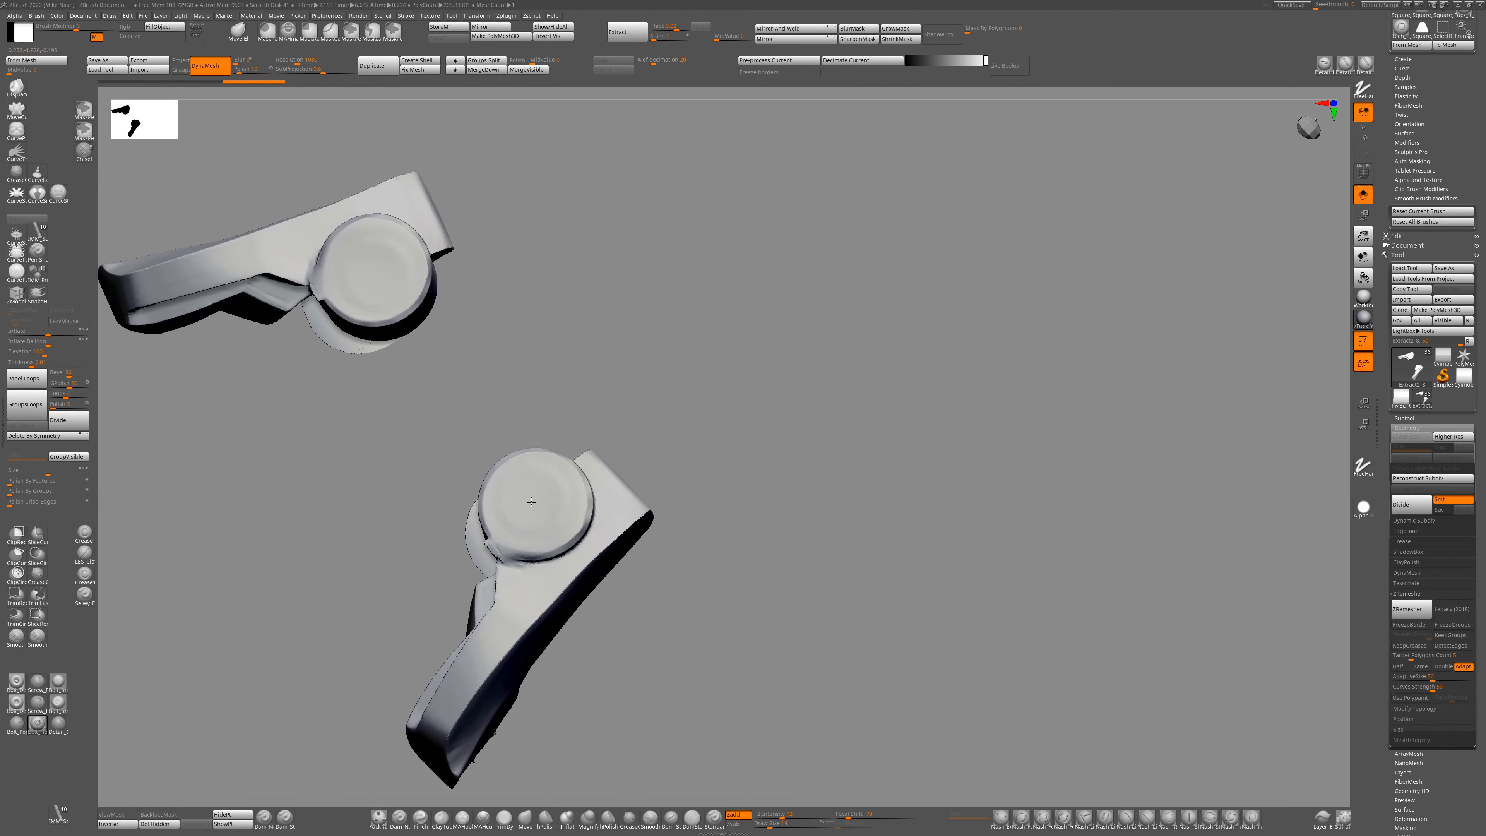
right_click_drag(532, 501, 556, 486)
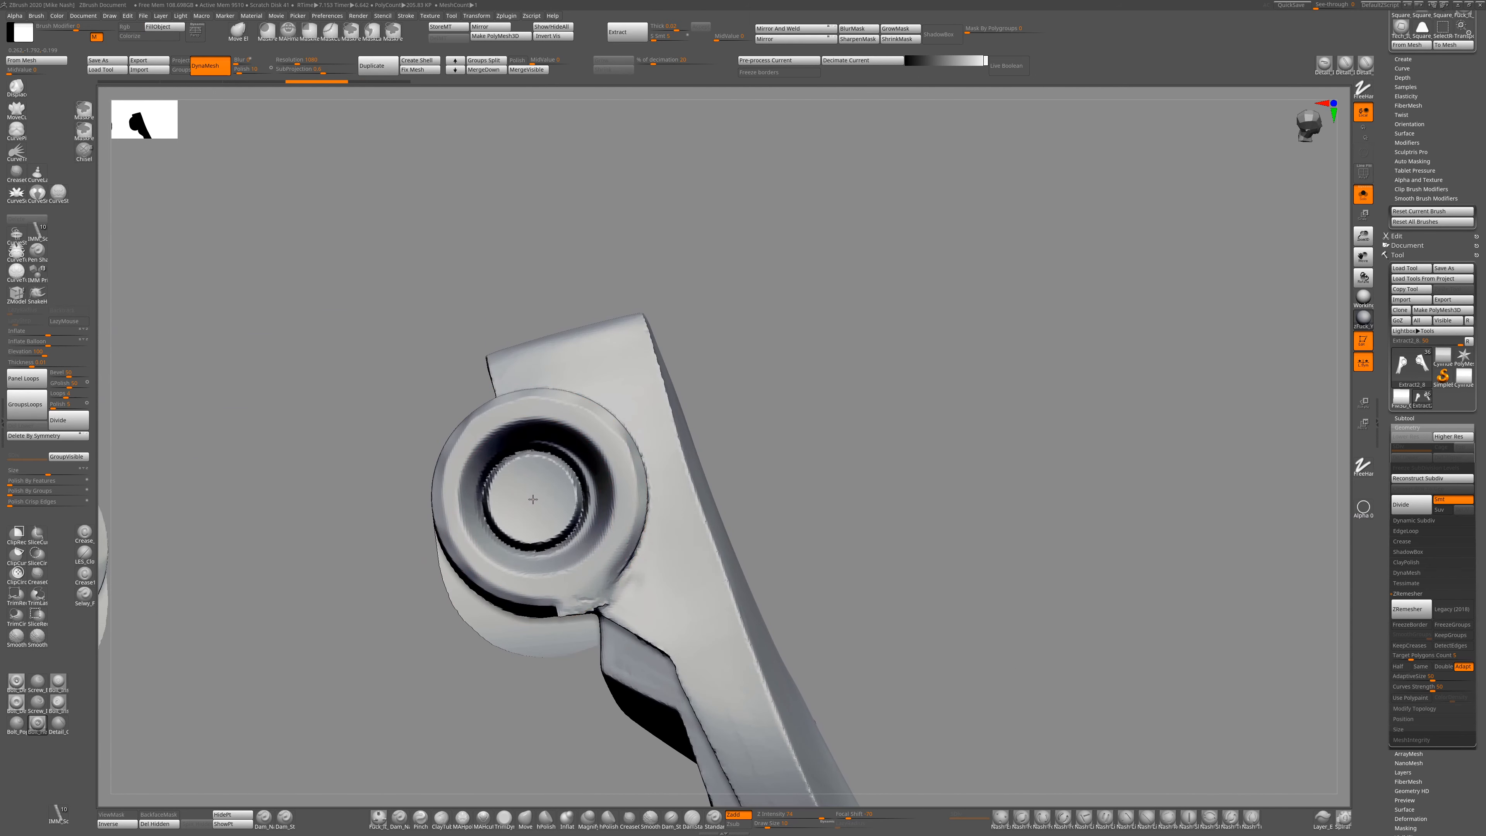
mouse_move(534, 503)
right_mouse_down()
mouse_move(526, 492)
mouse_move(831, 497)
right_mouse_up()
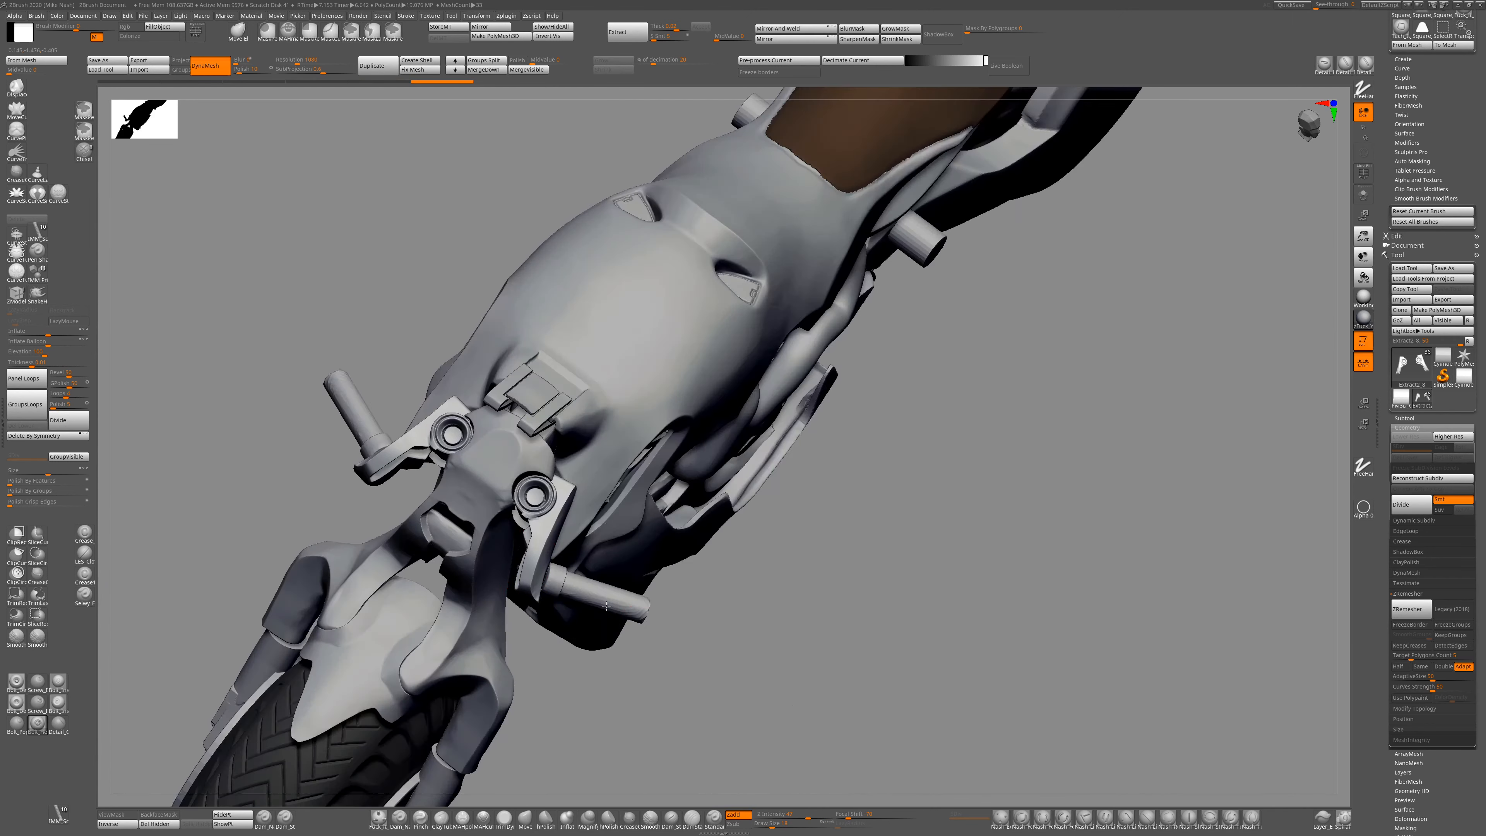
right_click_drag(527, 327, 502, 289)
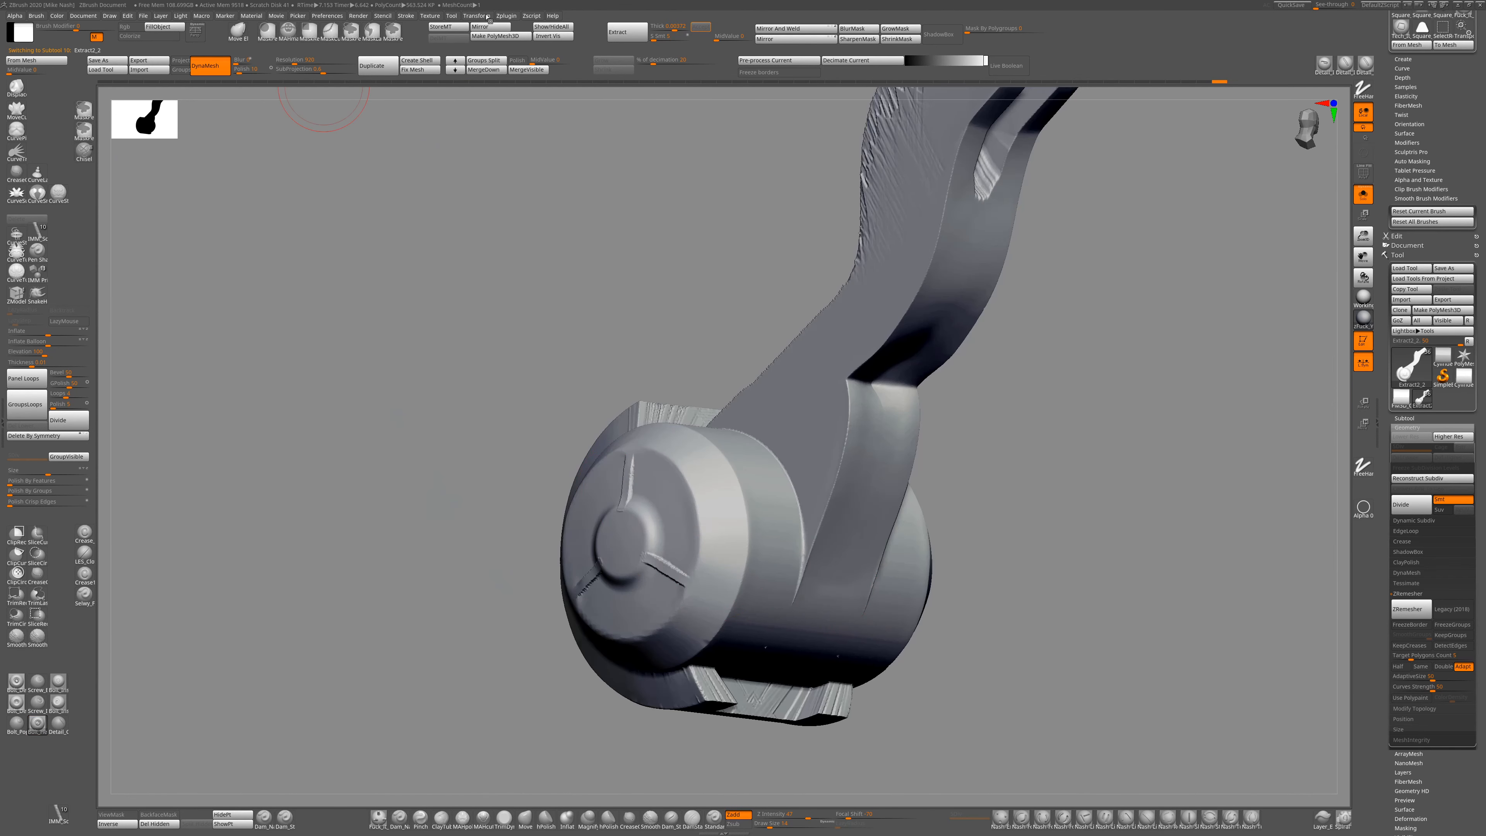
Activate and adjust radial symmetry on the isolated engine arm so it centres on the round cap.
left_click(475, 16)
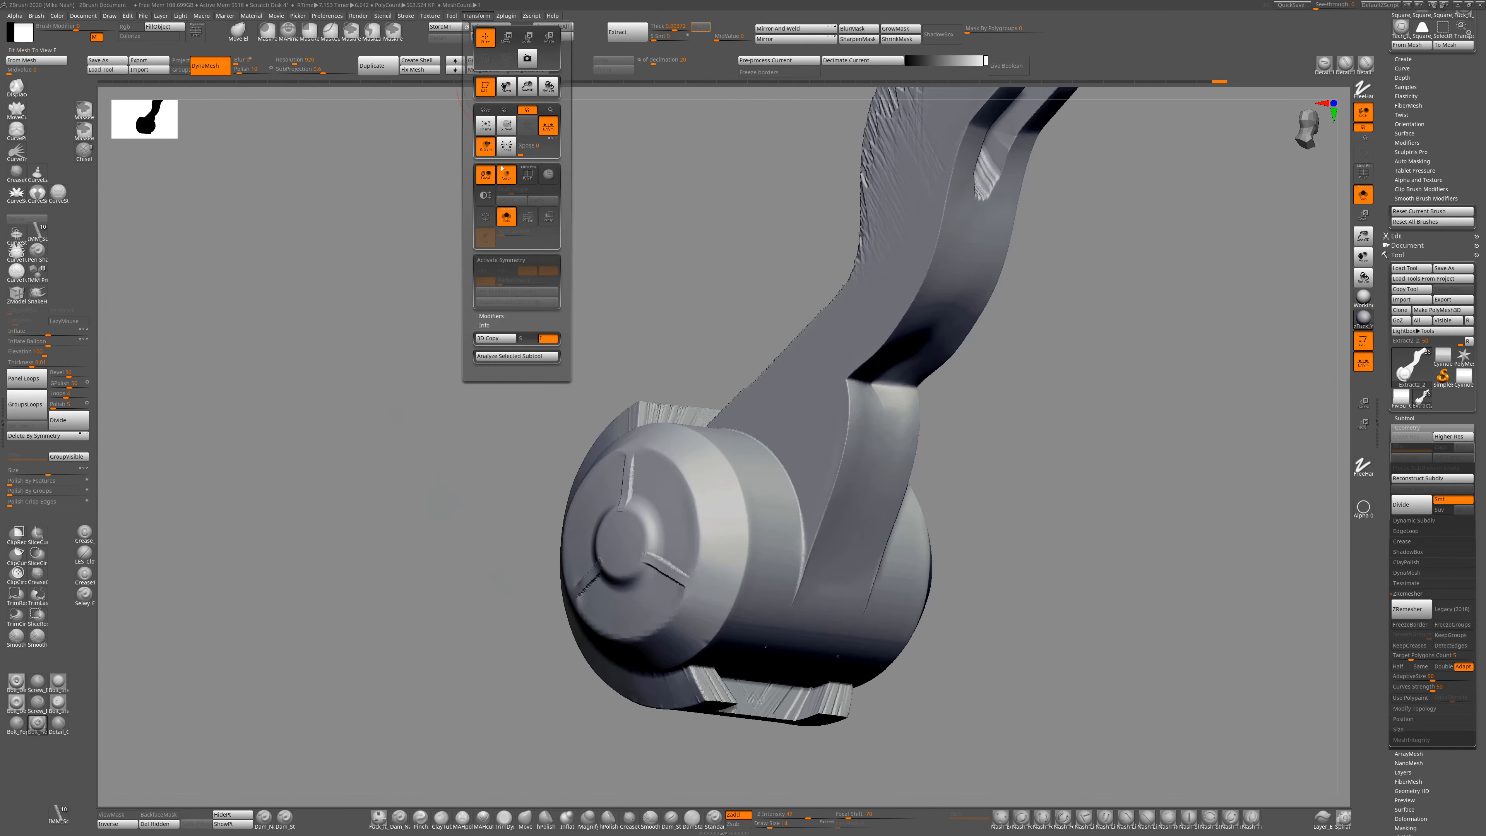
left_click(476, 16)
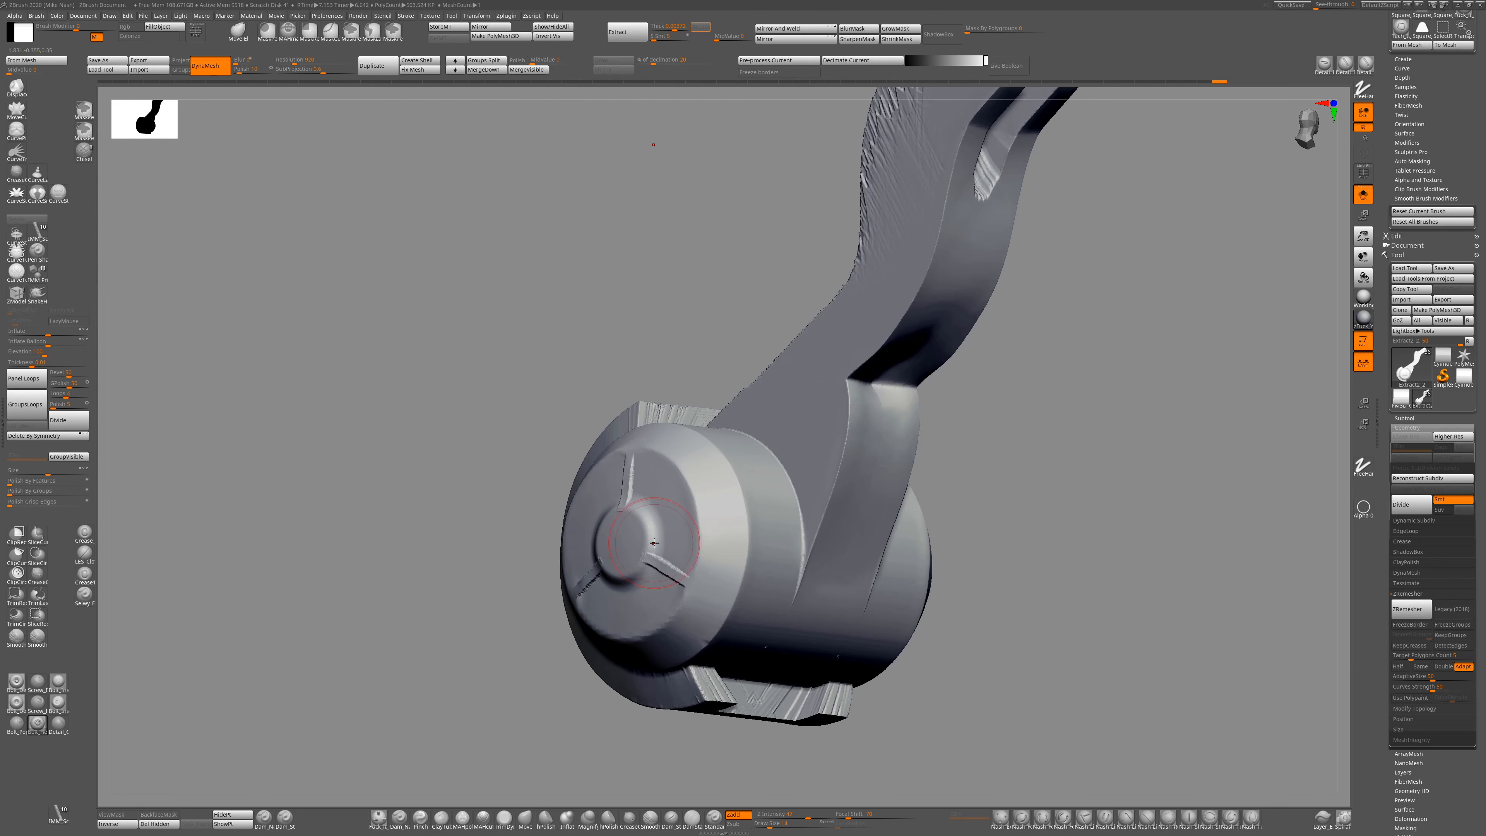
left_click(481, 17)
left_click_drag(732, 468, 584, 512)
left_click(481, 15)
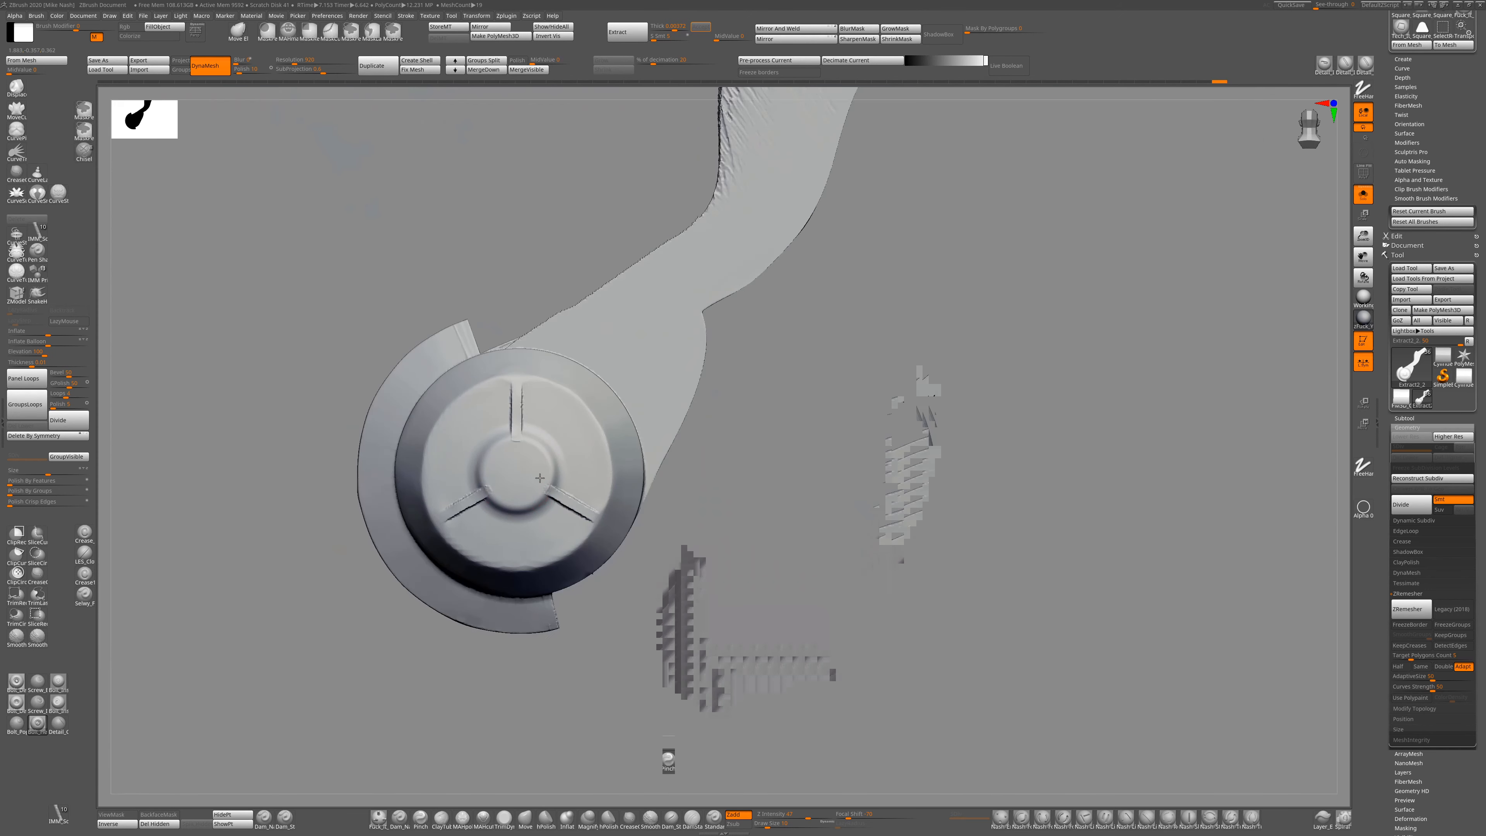
left_click_drag(760, 515, 638, 525)
left_click(476, 15)
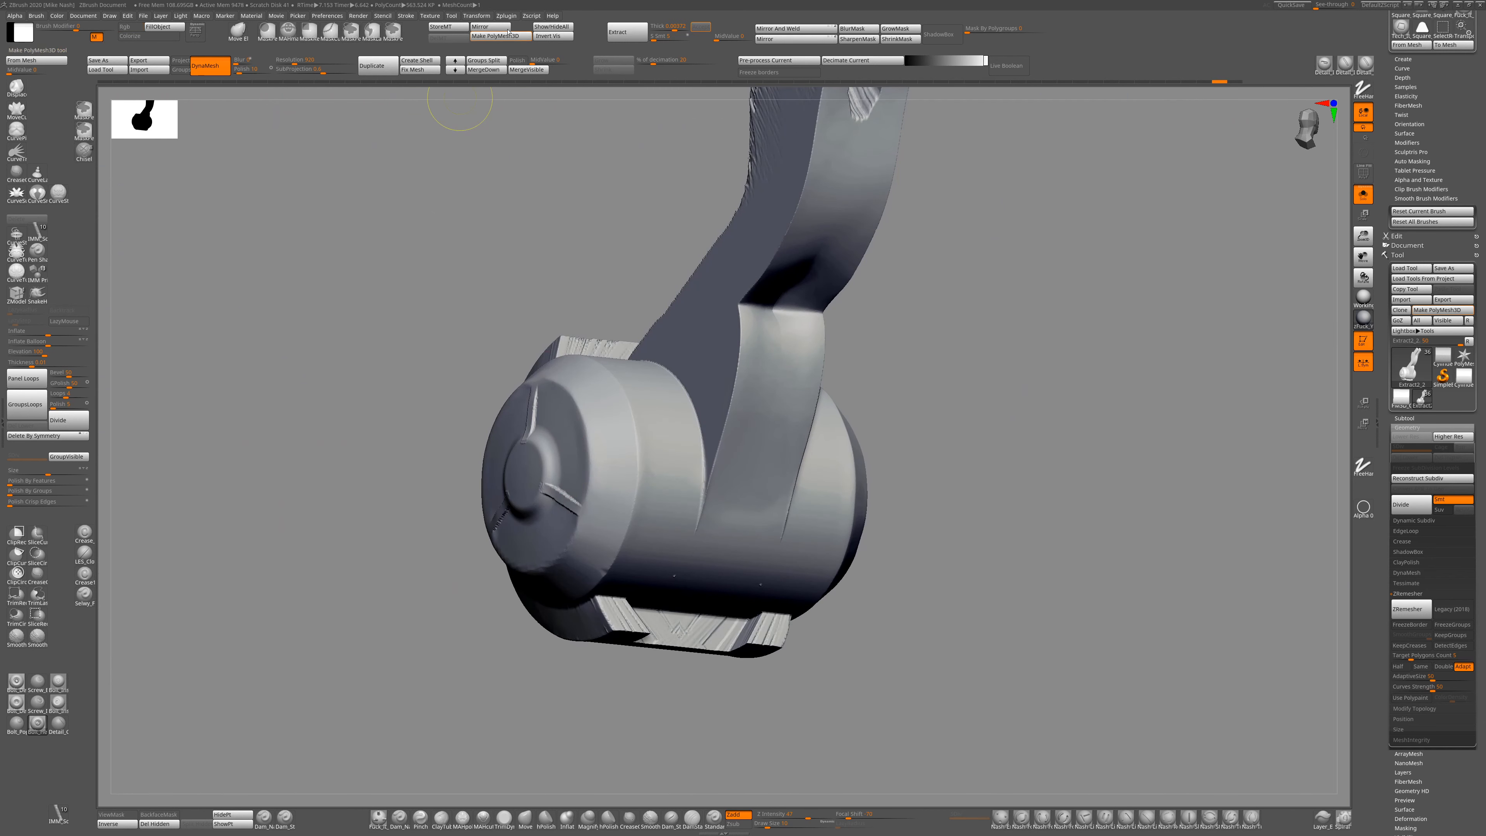
left_click(476, 16)
left_click_drag(760, 527, 477, 483)
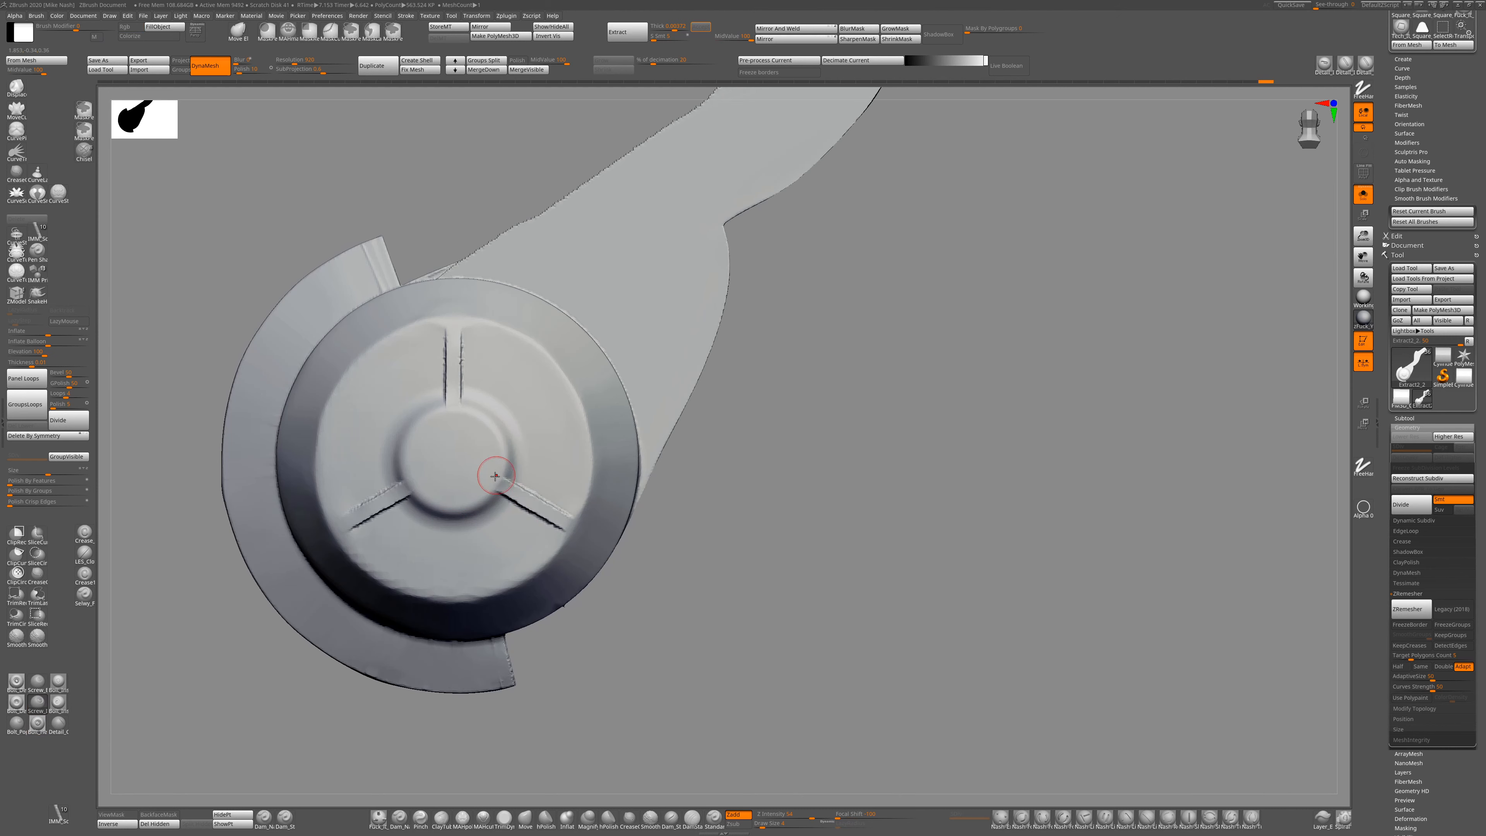
Adjust the DynaMesh resolution and stamp three small screws around the cap's central hub where the spokes meet it.
key("bracketleft")
left_click(303, 60)
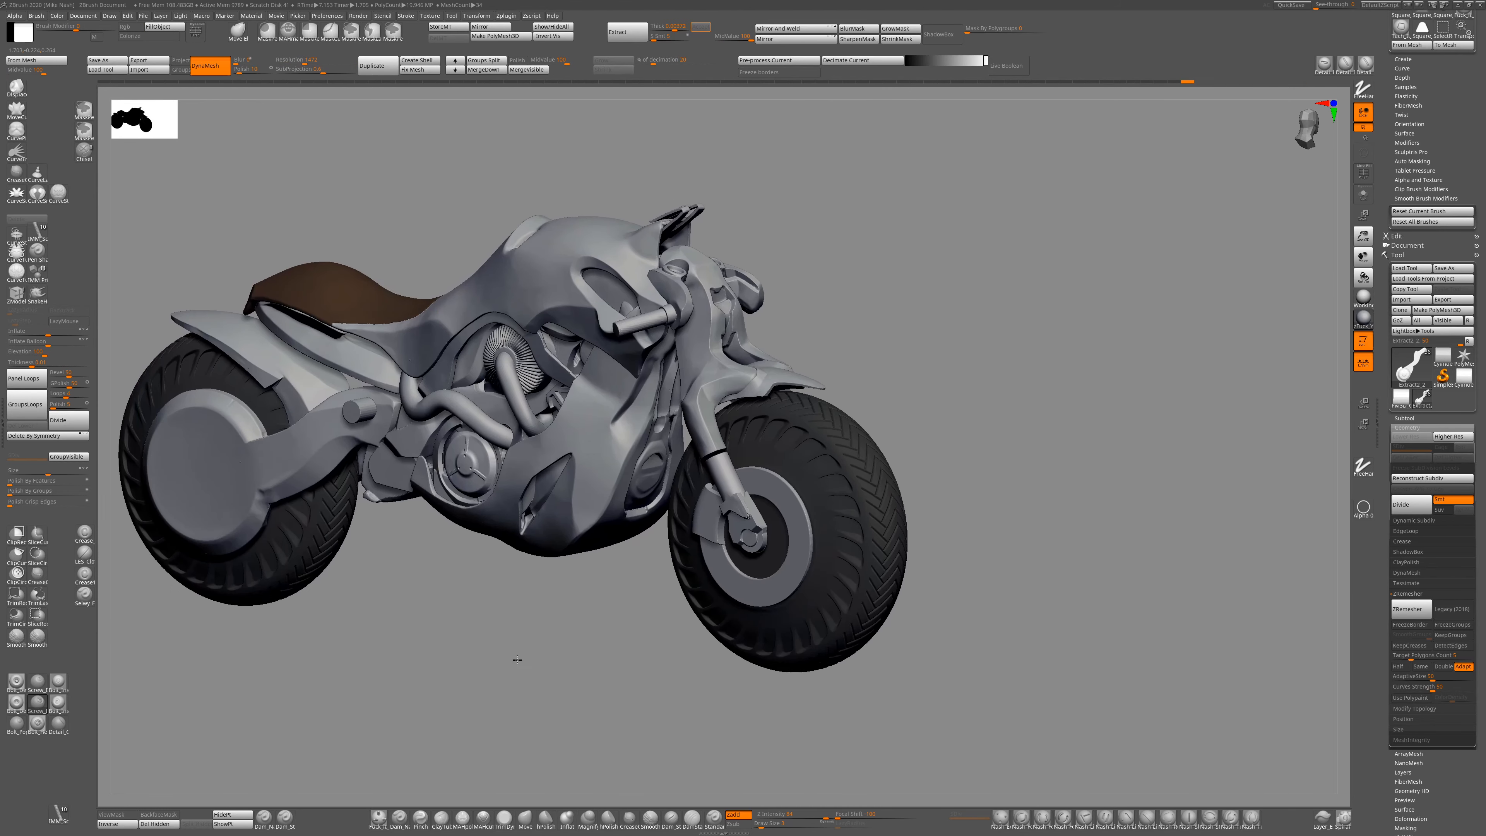
left_click(262, 300, "ctrl+shift")
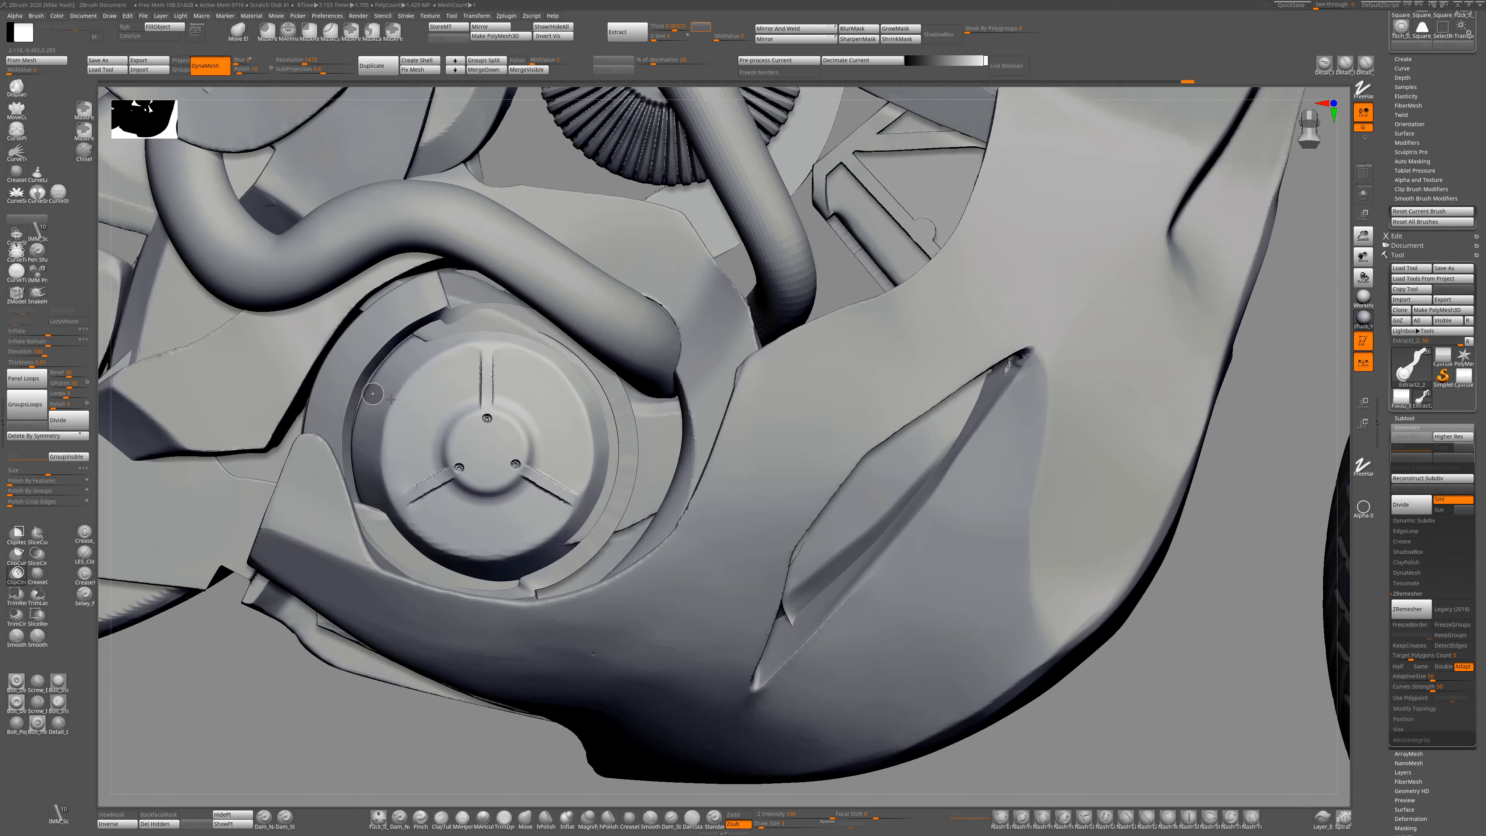
left_click_drag(797, 470, 839, 474, "alt")
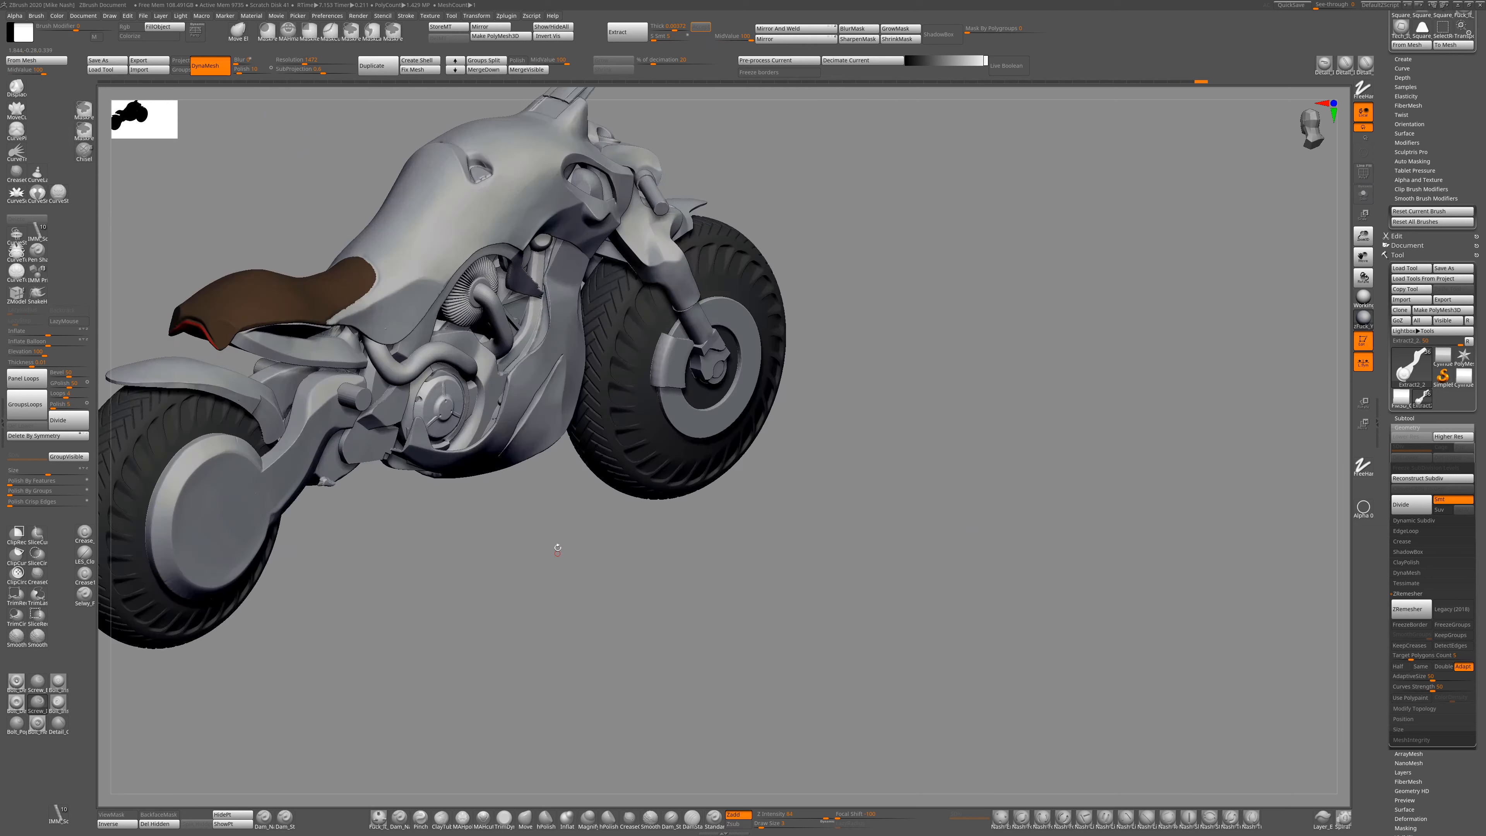
left_click_drag(409, 586, 454, 570, "shift")
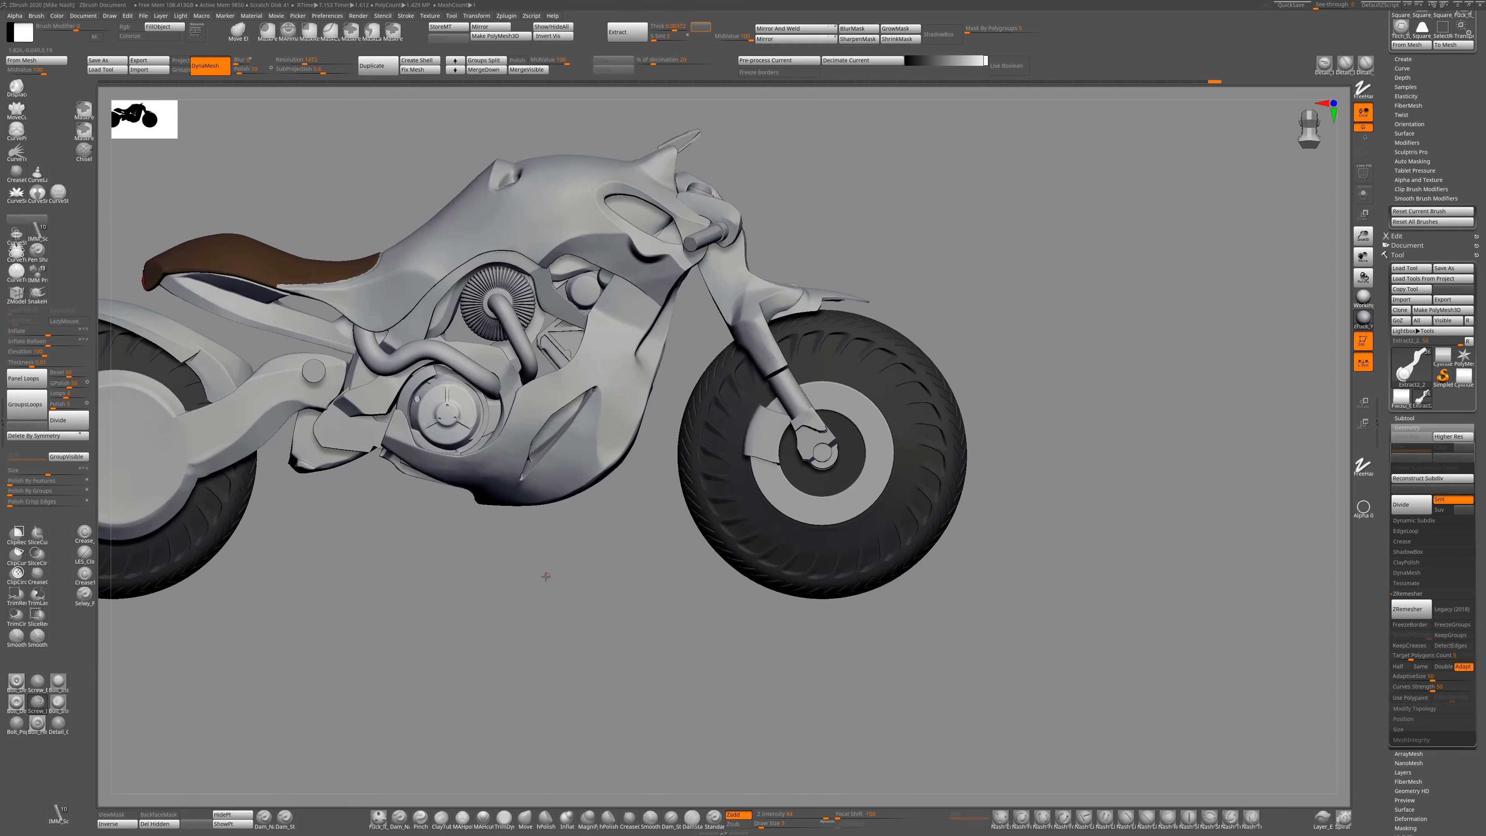
left_click_drag(546, 576, 515, 673)
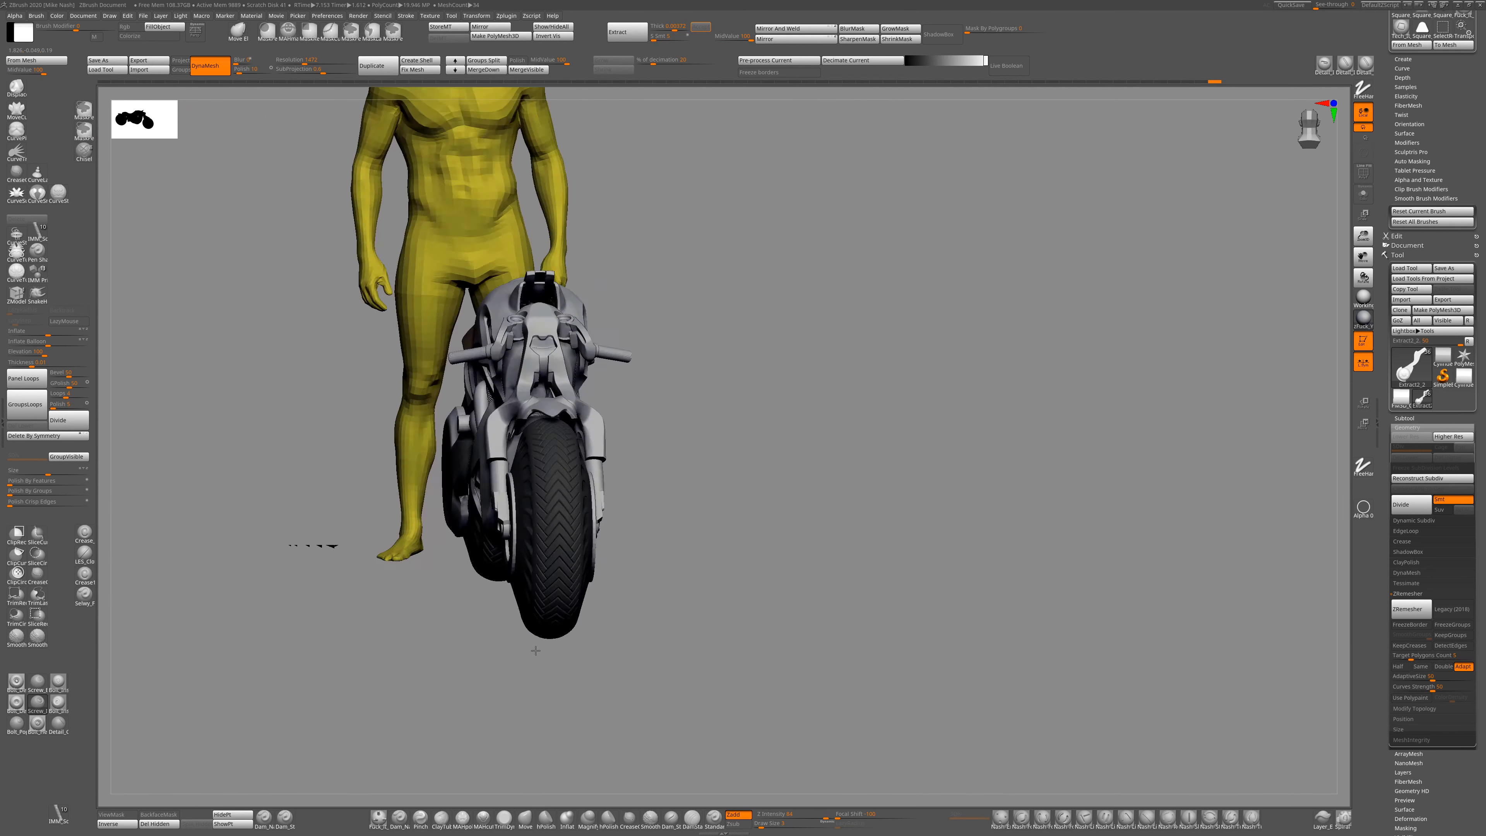
left_click_drag(322, 541, 585, 713)
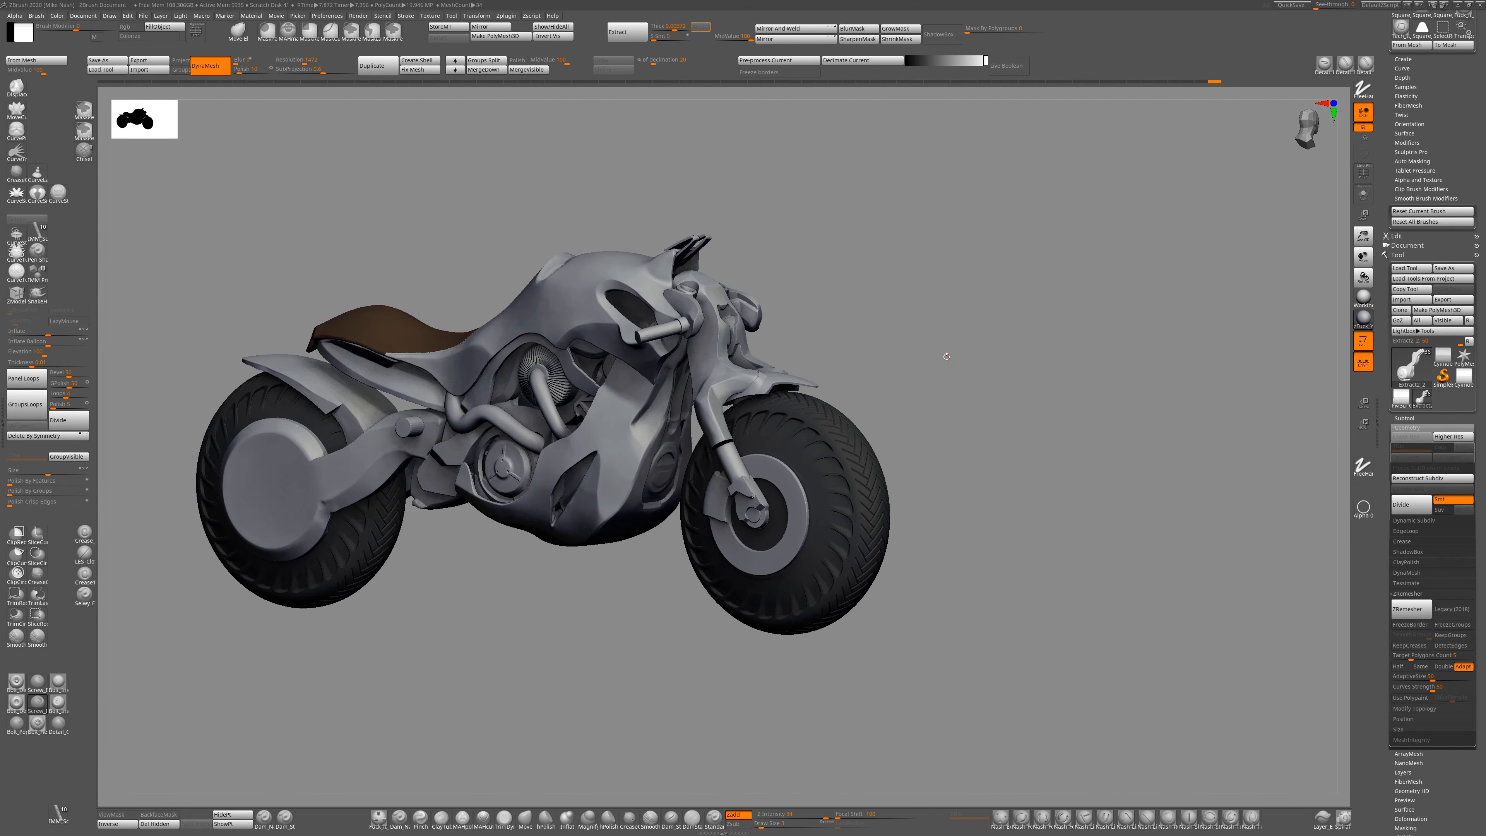
Compare the motorcycle with the human scale figure and isolate the front tyre.
left_click_drag(947, 356, 761, 351)
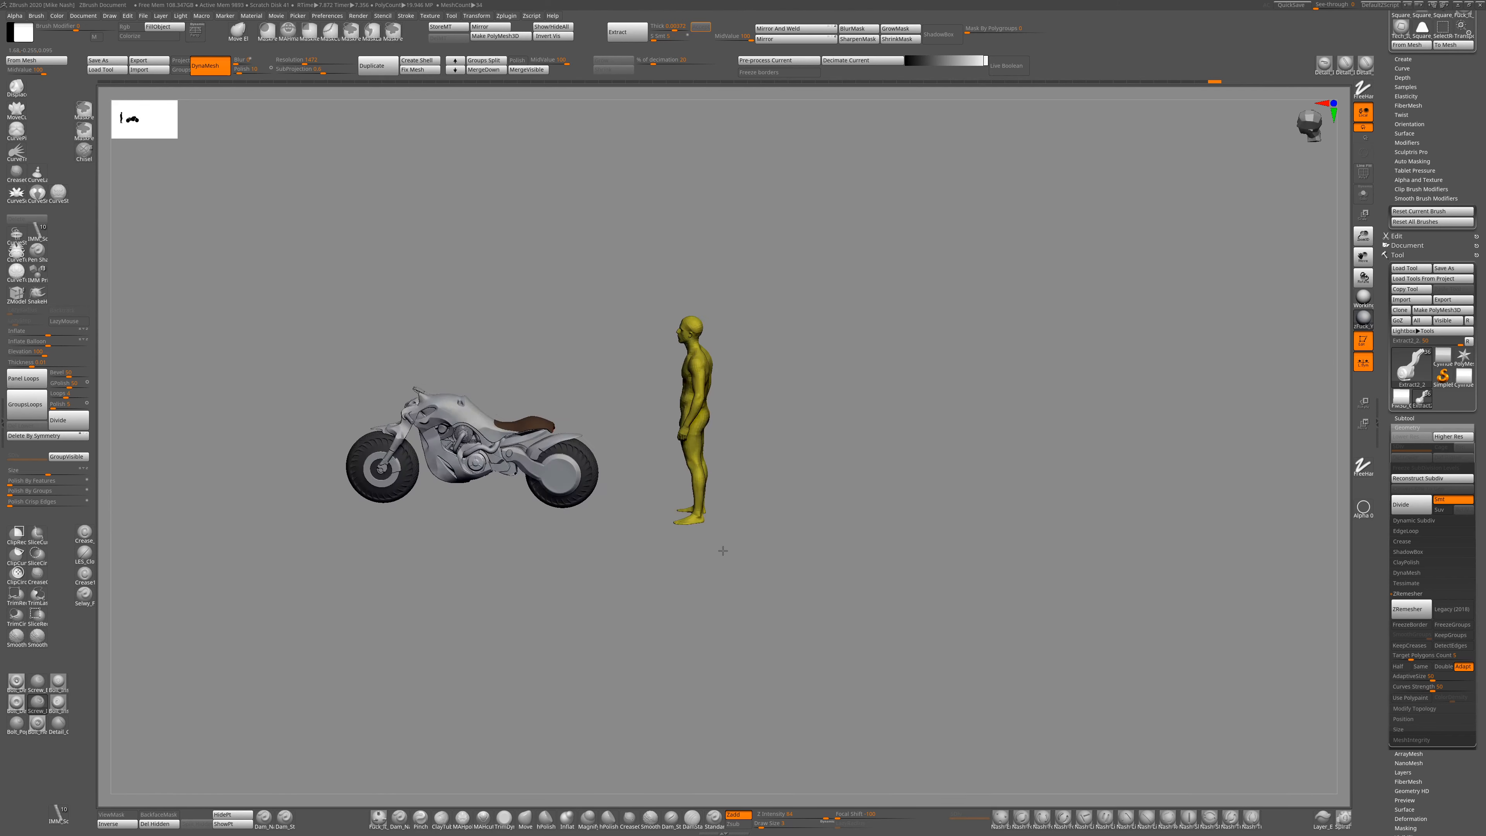
left_click_drag(723, 541, 821, 462)
key("p")
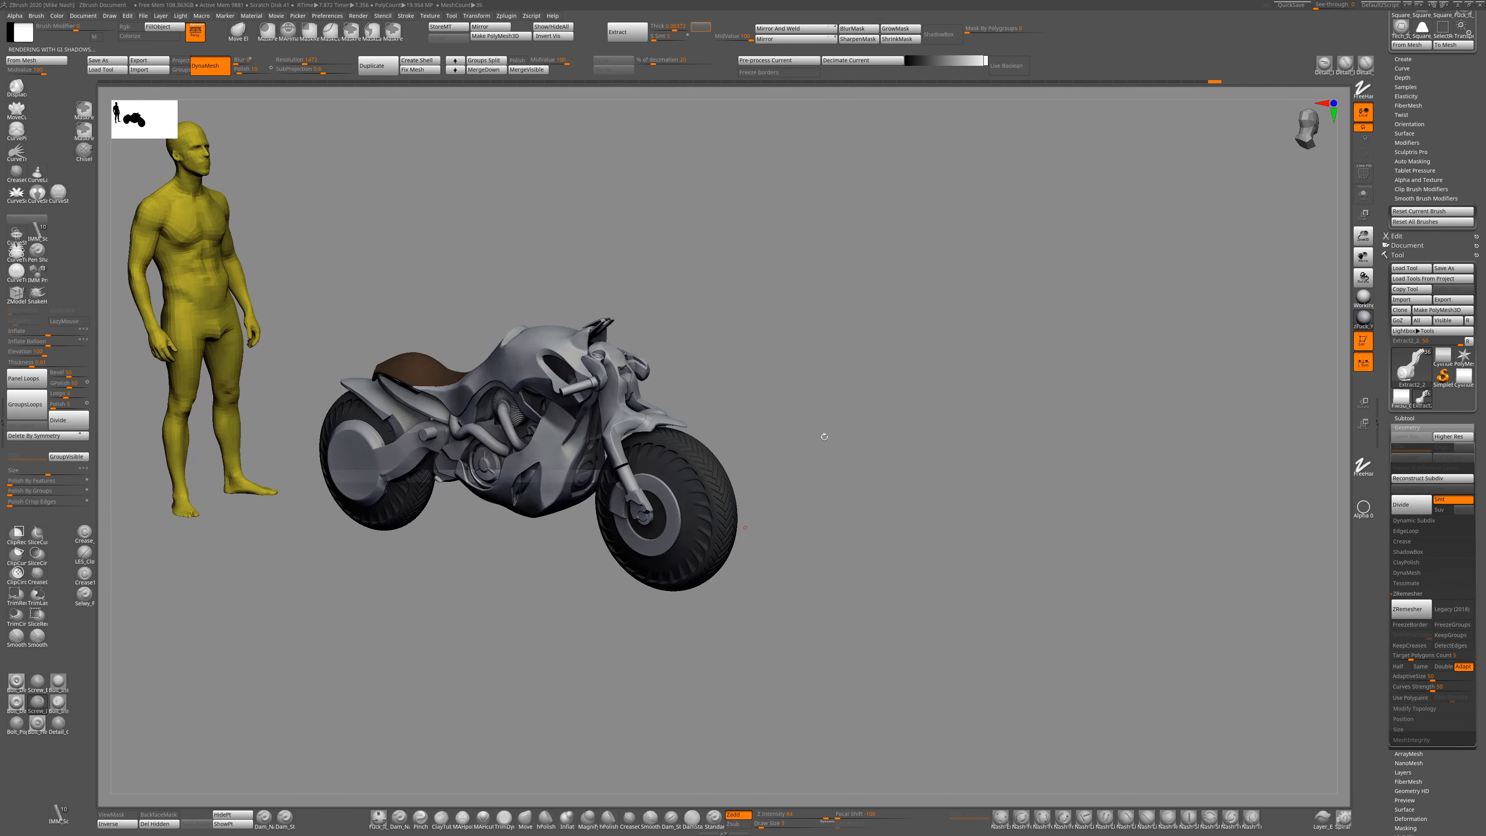
left_click_drag(700, 411, 725, 504, "alt")
left_click(819, 608, "alt")
left_click_drag(900, 550, 691, 515)
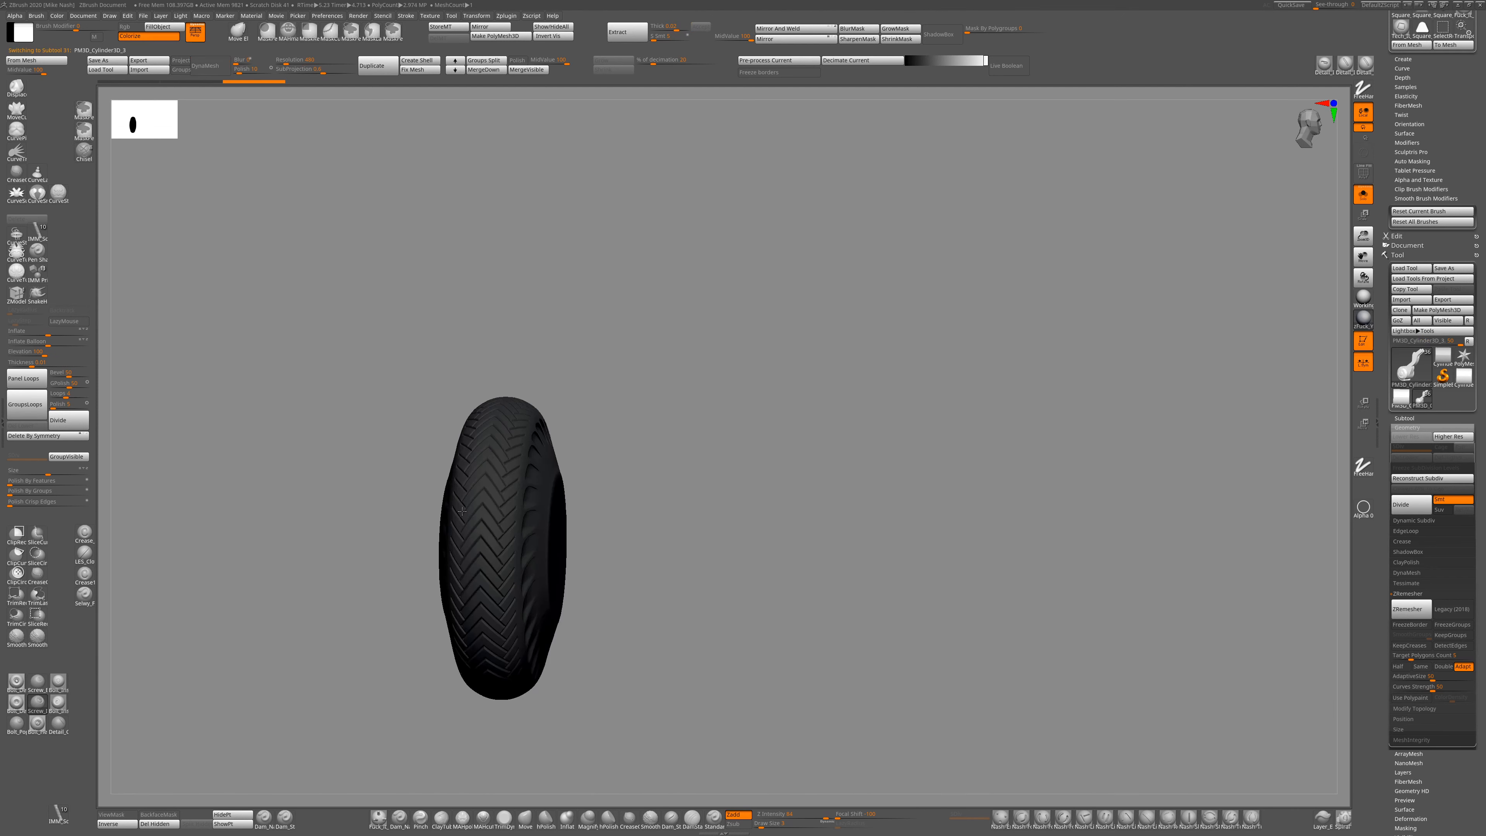
mouse_move(476, 16)
left_click_drag(573, 679, 674, 677)
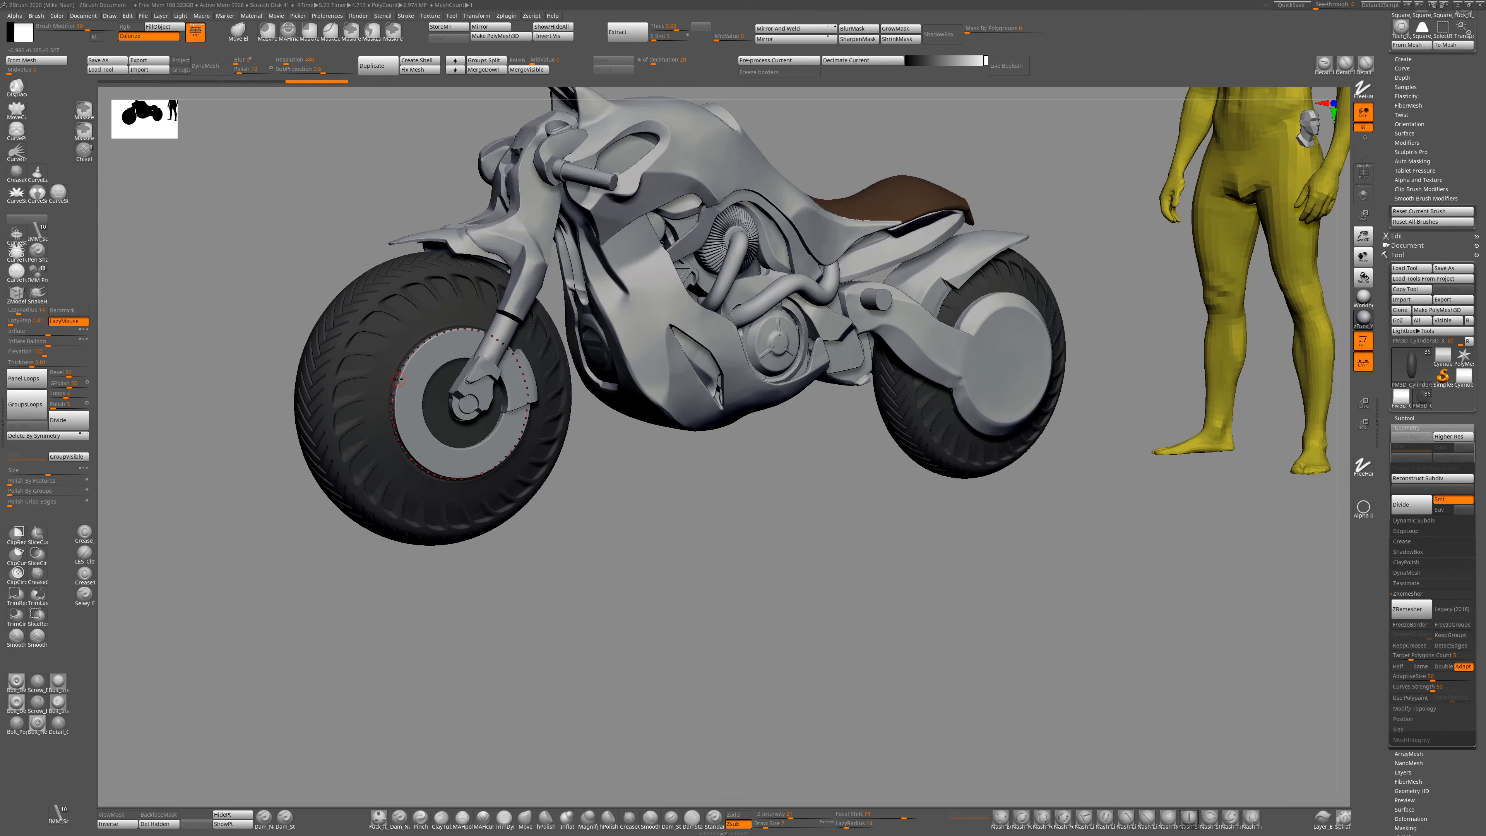
Extract a new hub piece from the centre of the front tyre, accept it and clear the mask.
key("ctrl+shift+s")
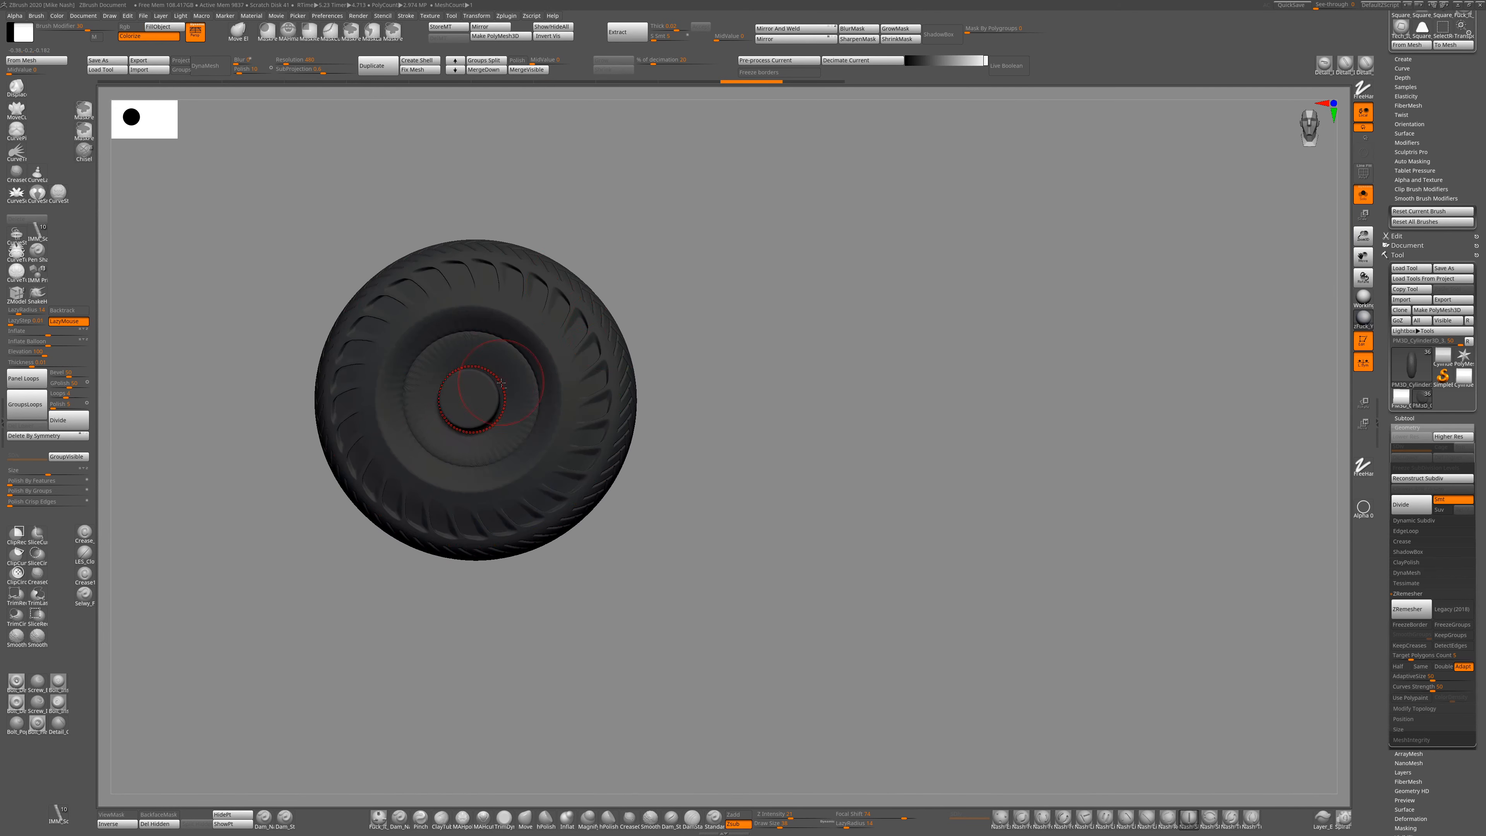
key("[")
key("[")
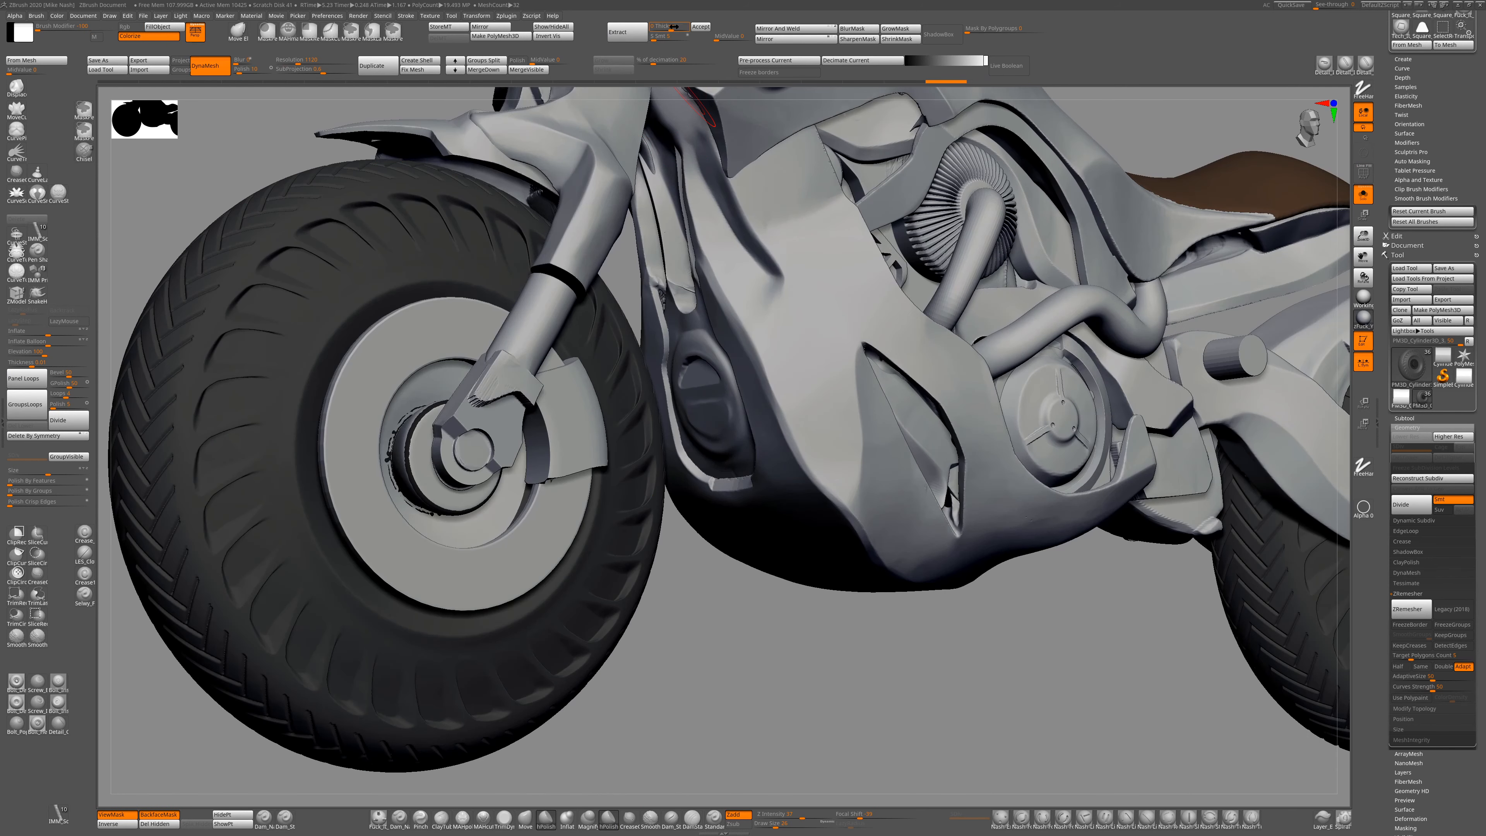
left_click(628, 38)
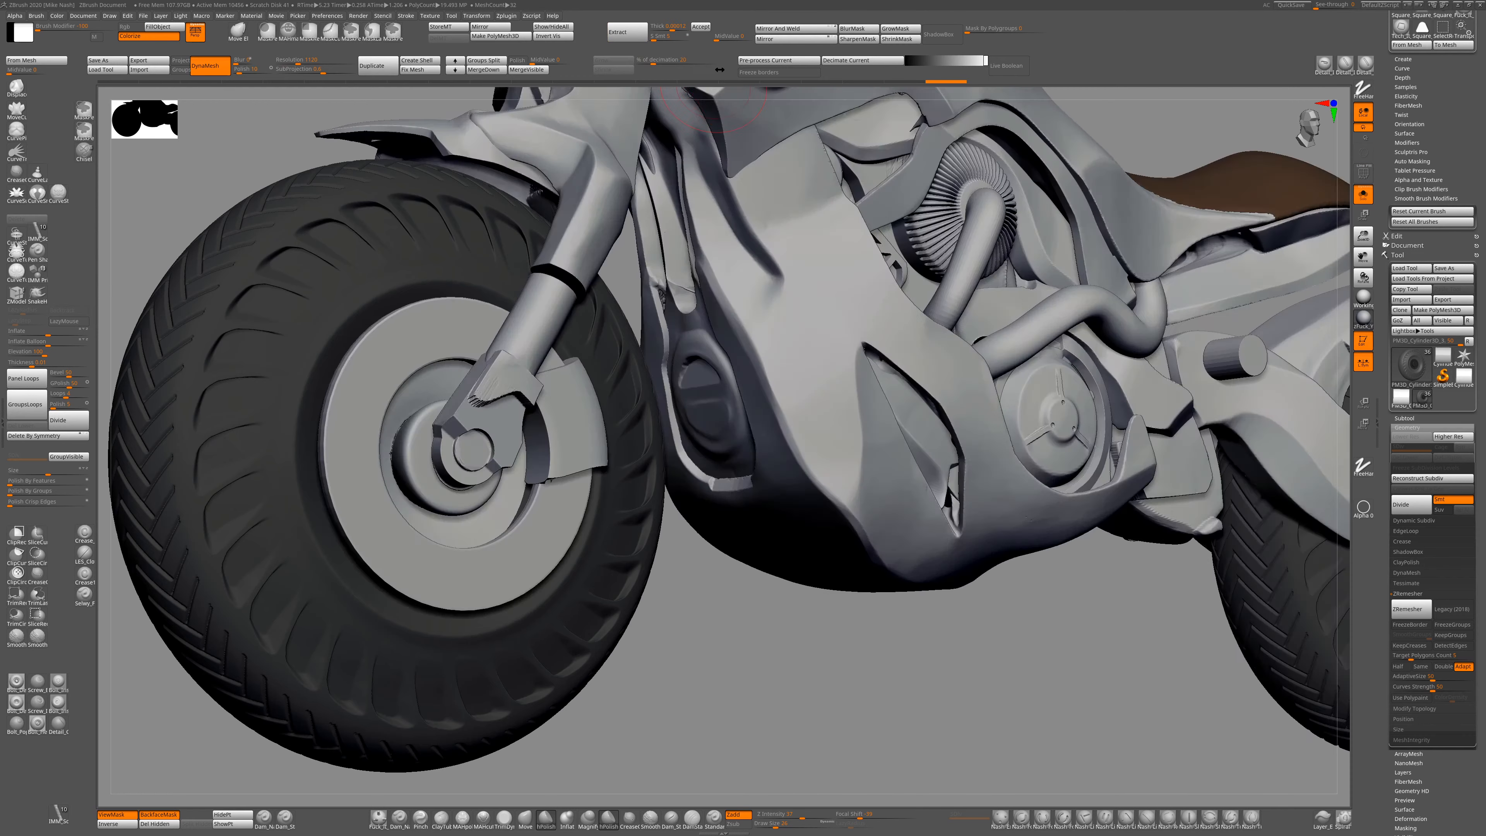
left_click(701, 27)
left_click_drag(580, 755, 531, 704, "ctrl")
Isolate the extracted hub piece and clip its side flat with a straight vertical cut.
left_click_drag(679, 591, 615, 567, "shift")
left_click(488, 428, "ctrl+shift")
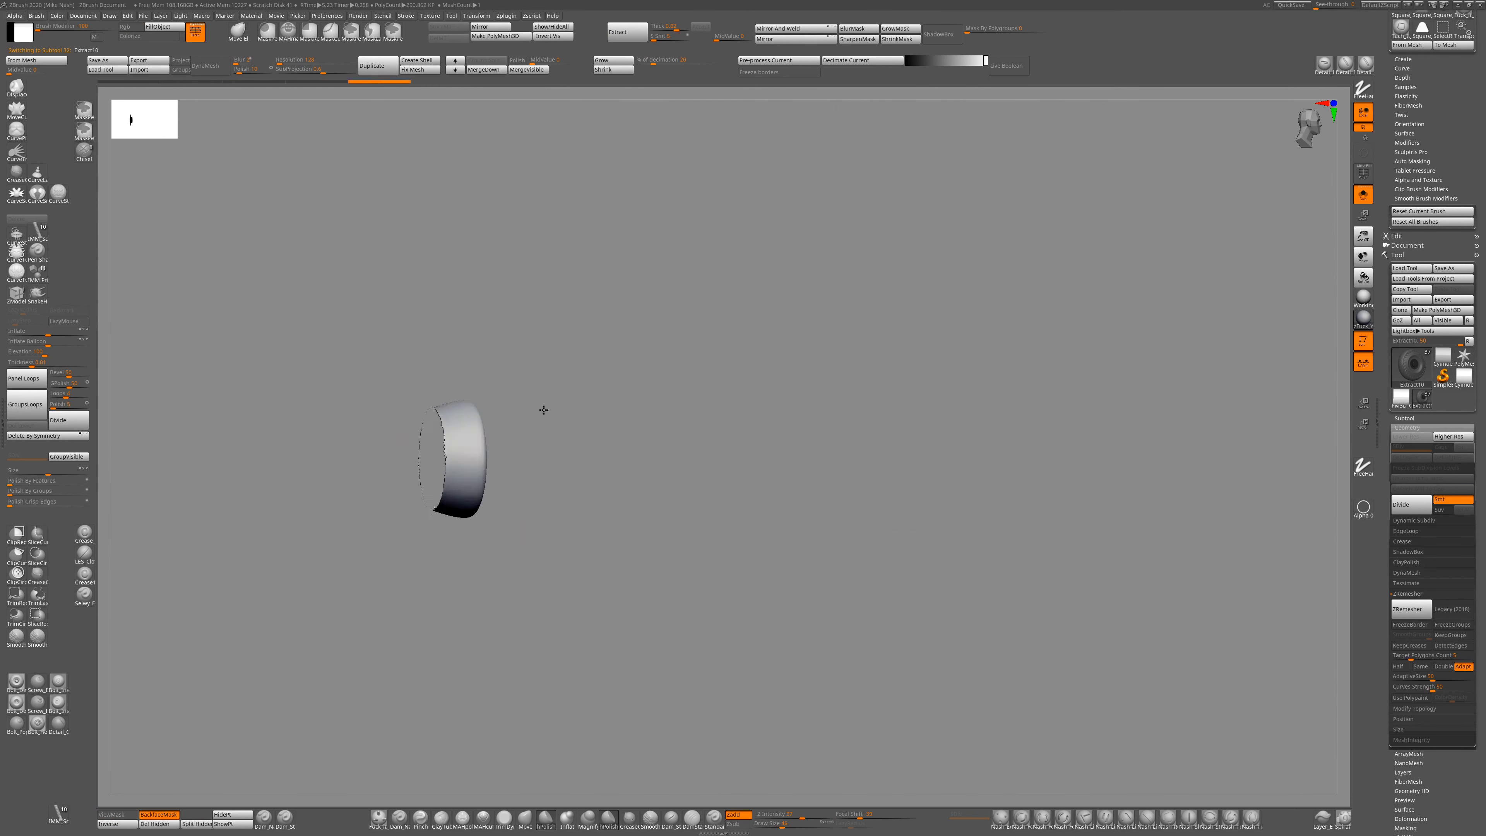
left_click_drag(544, 408, 569, 431, "ctrl+shift")
left_click_drag(419, 309, 431, 627, "ctrl+shift")
left_click(17, 555)
key("ctrl+z")
left_click_drag(426, 320, 435, 659, "ctrl+shift")
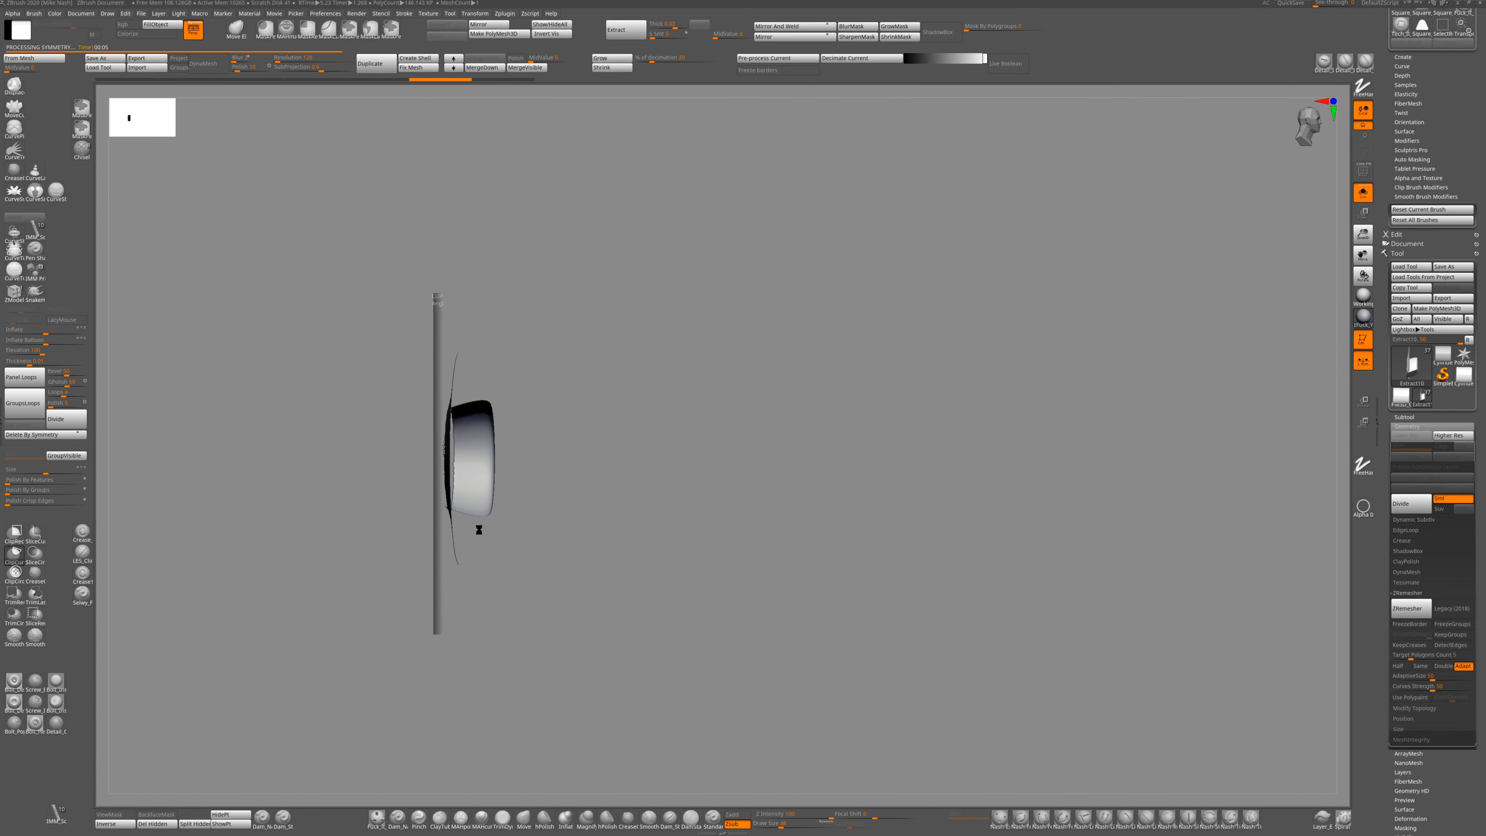
left_click(480, 484, "ctrl+shift")
left_click_drag(743, 458, 662, 448)
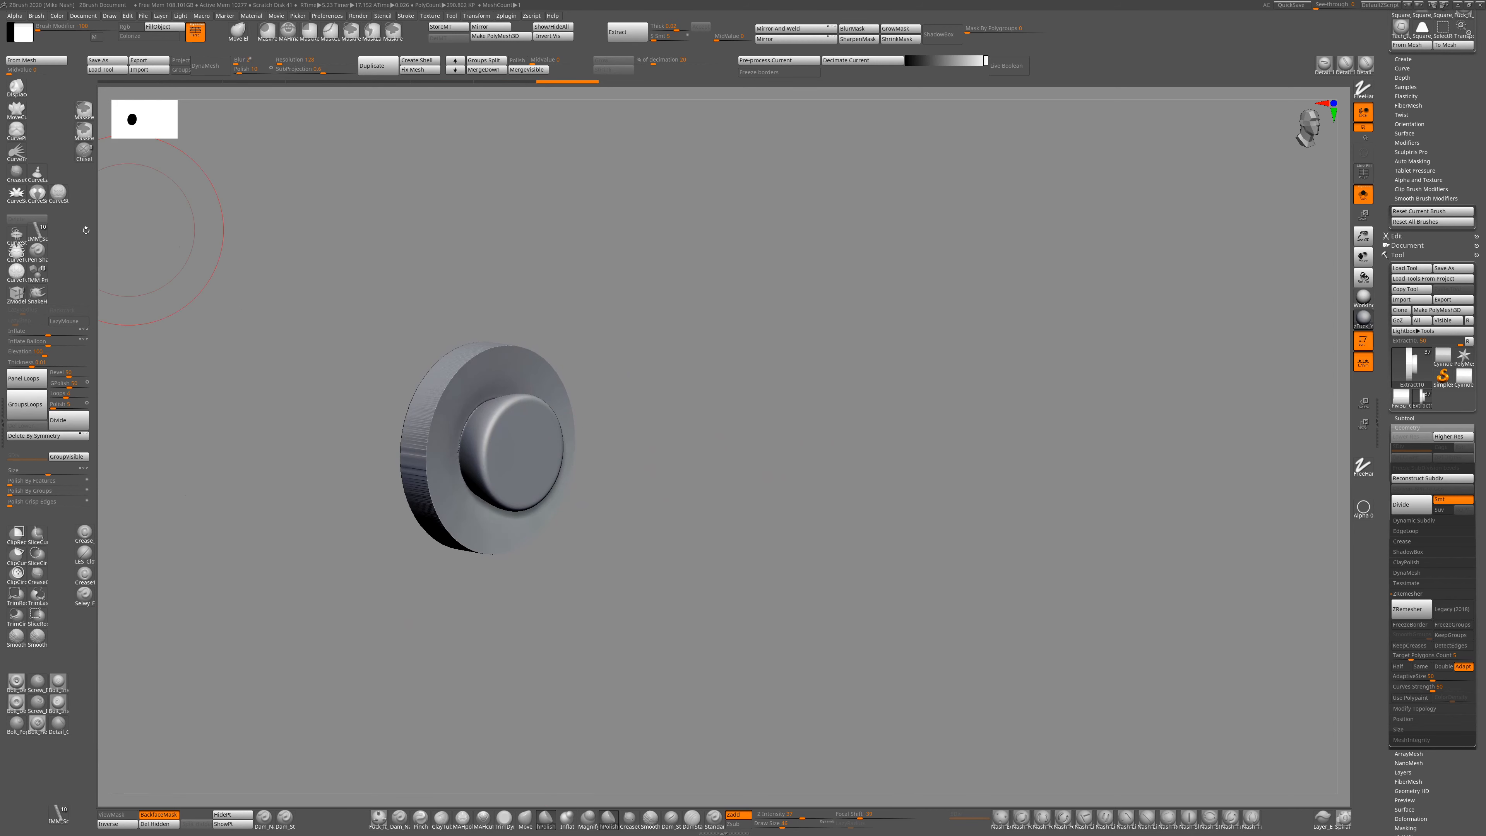
Examine the new hub on the front wheel, comparing the isolated parts with the whole motorcycle.
left_click_drag(86, 230, 82, 231, "shift")
key("alt+s")
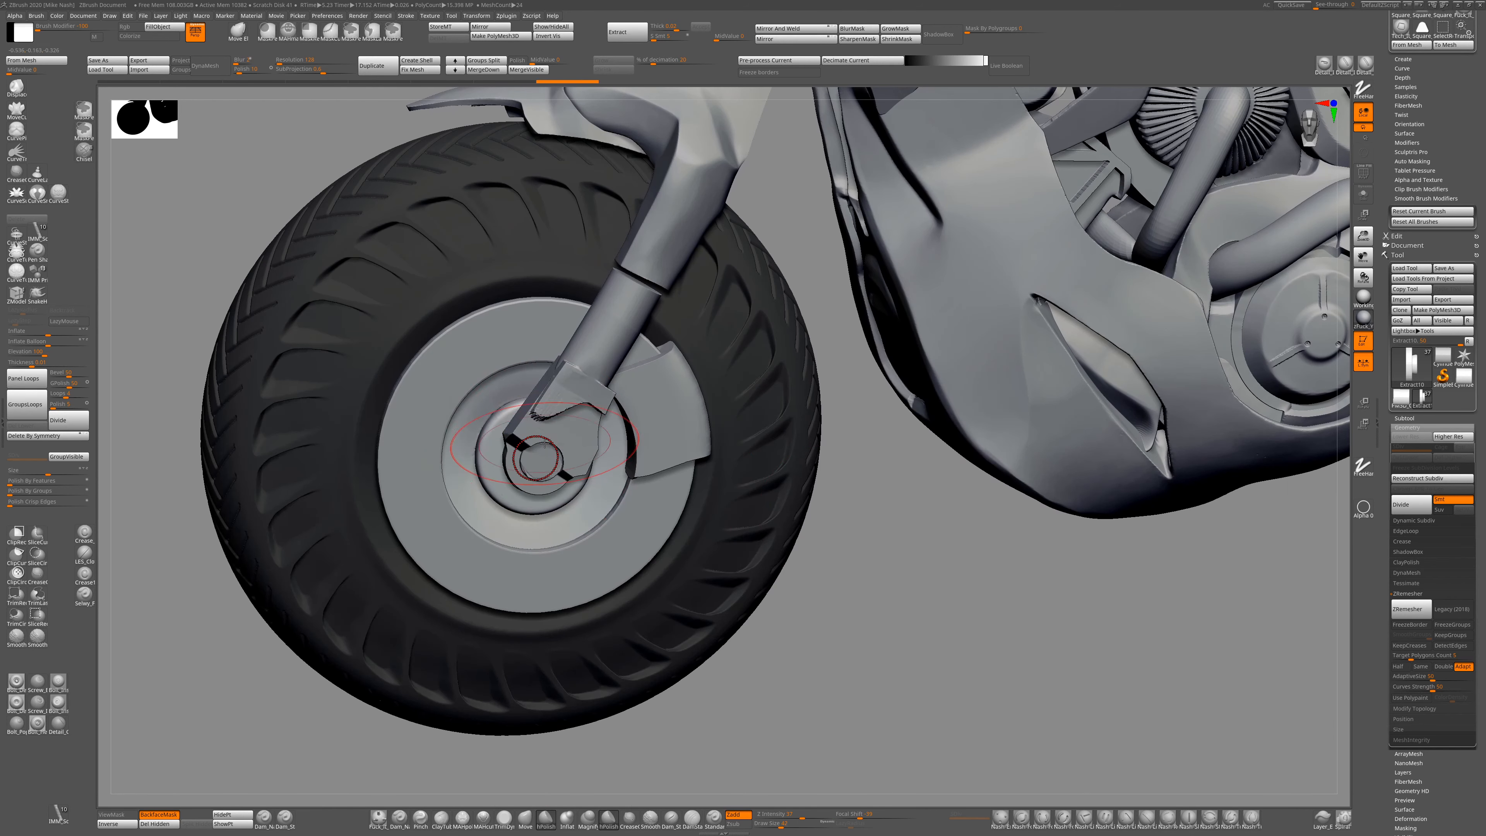
right_click_drag(544, 443, 534, 447, "ctrl")
key("alt+s")
key("alt+s")
left_click_drag(534, 448, 568, 584)
left_click(579, 518, "alt")
key("alt+s")
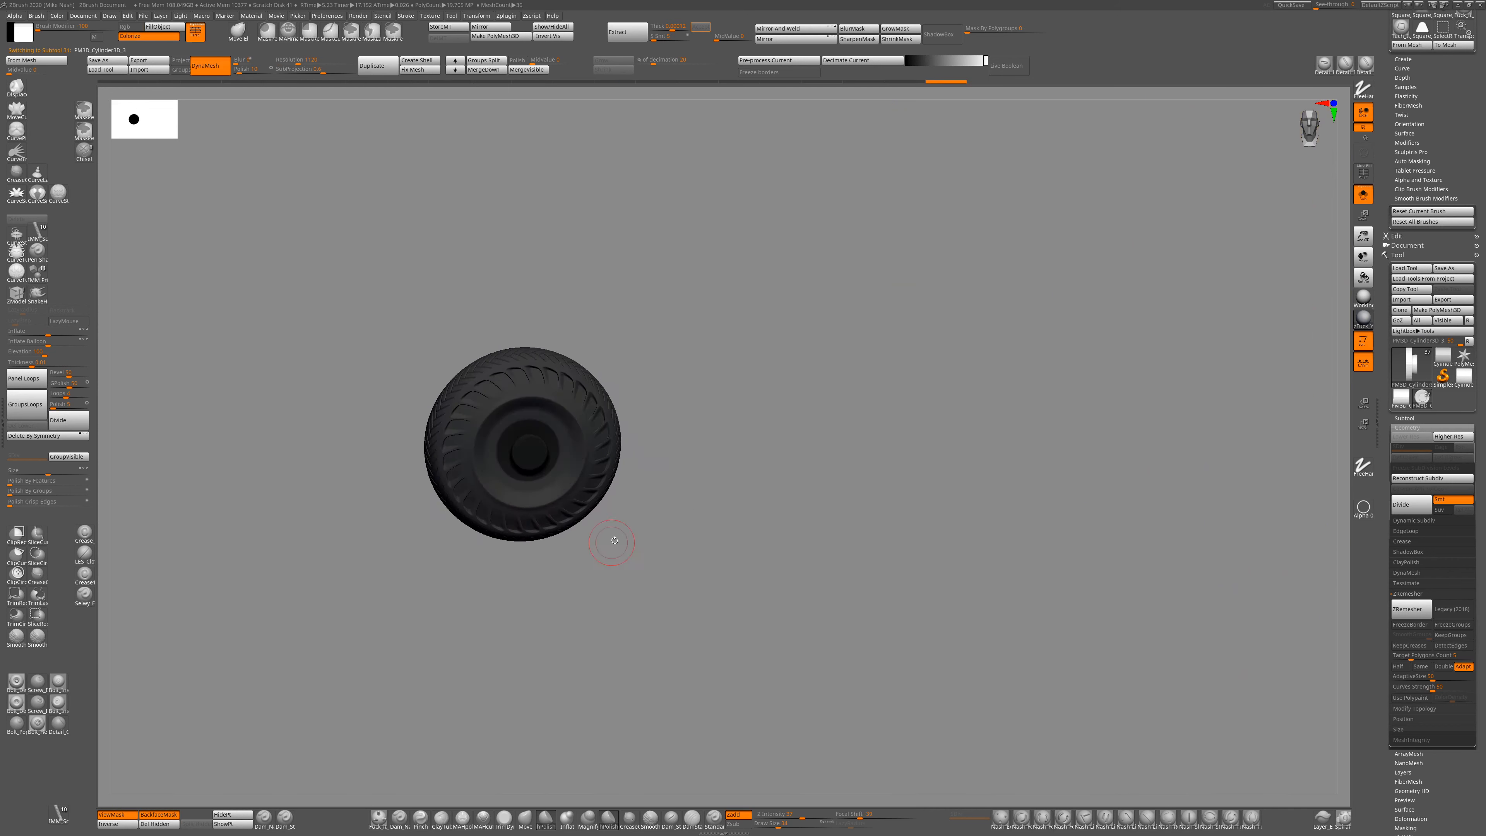
left_click_drag(614, 540, 706, 508)
right_click_drag(706, 507, 534, 434, "ctrl")
key("alt+s")
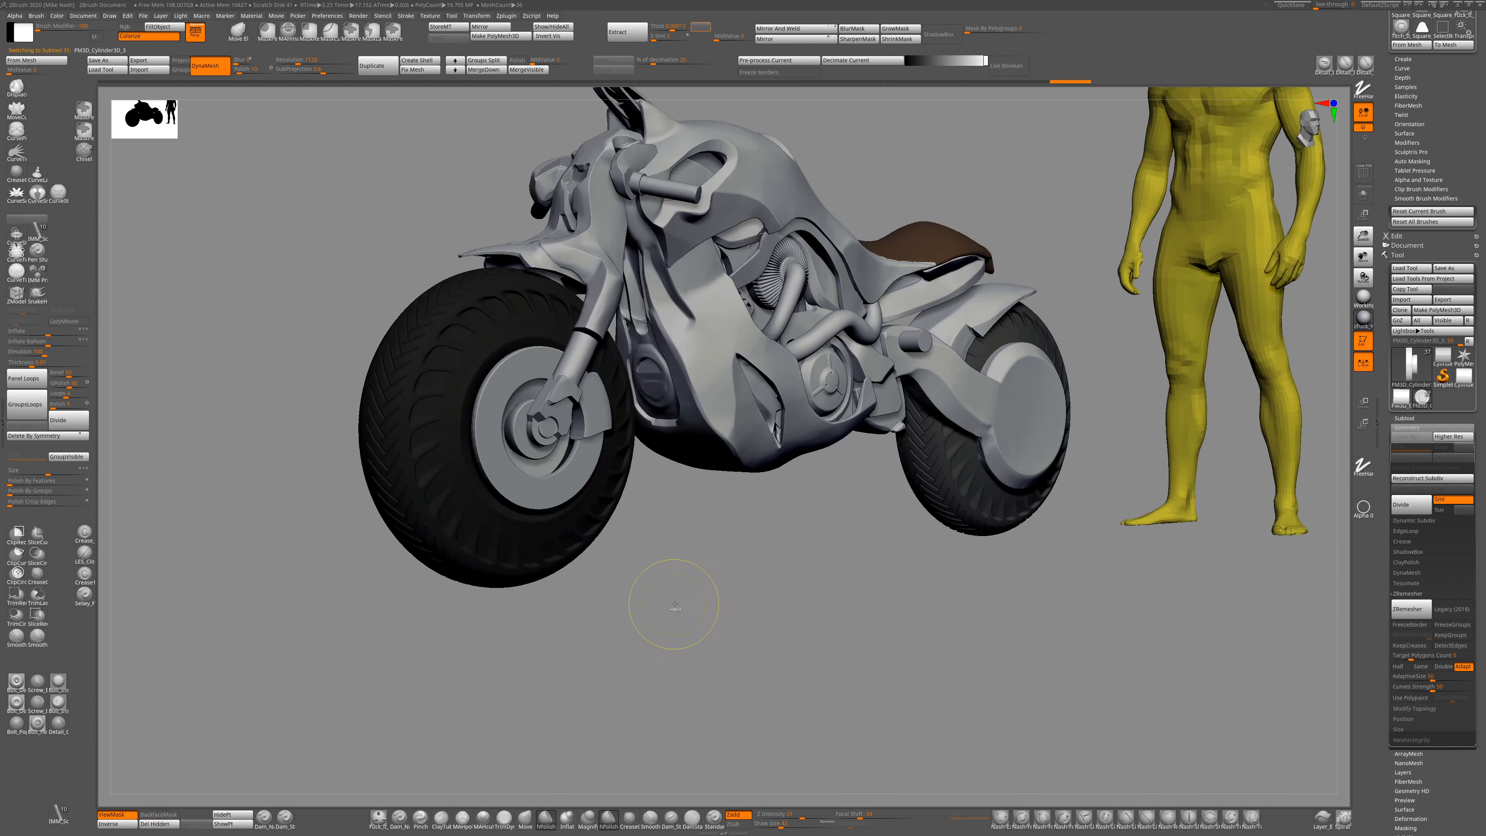
right_click_drag(677, 604, 690, 620, "ctrl")
left_click_drag(690, 620, 608, 453)
left_click_drag(700, 539, 585, 411)
Isolate the front cowl and reshape the upper edge of its side opening with the Move brush.
left_click_drag(703, 237, 126, 250)
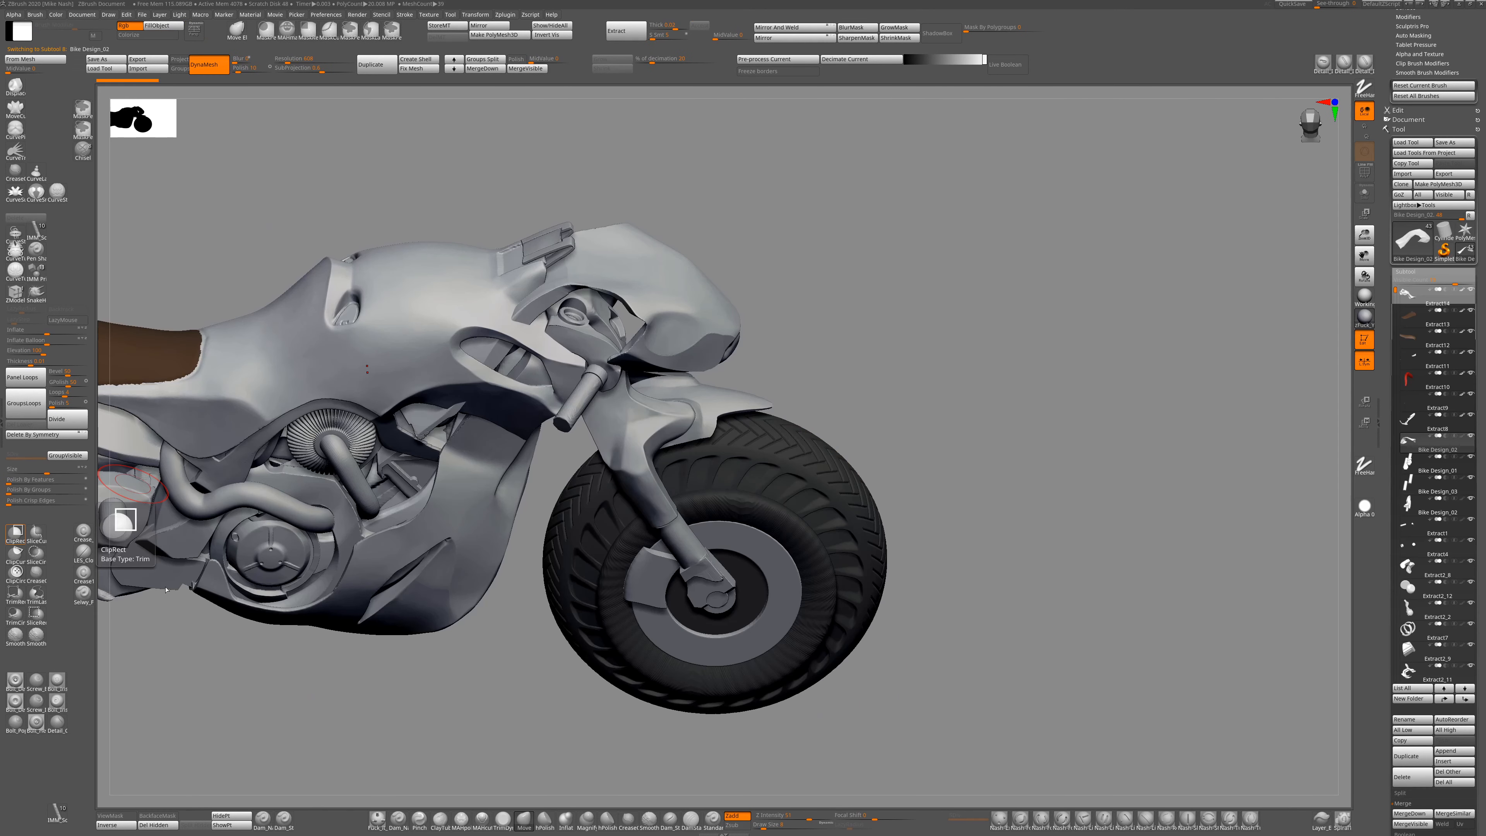
key("alt+s")
left_click_drag(853, 226, 959, 146)
key("alt+s")
key("alt+s")
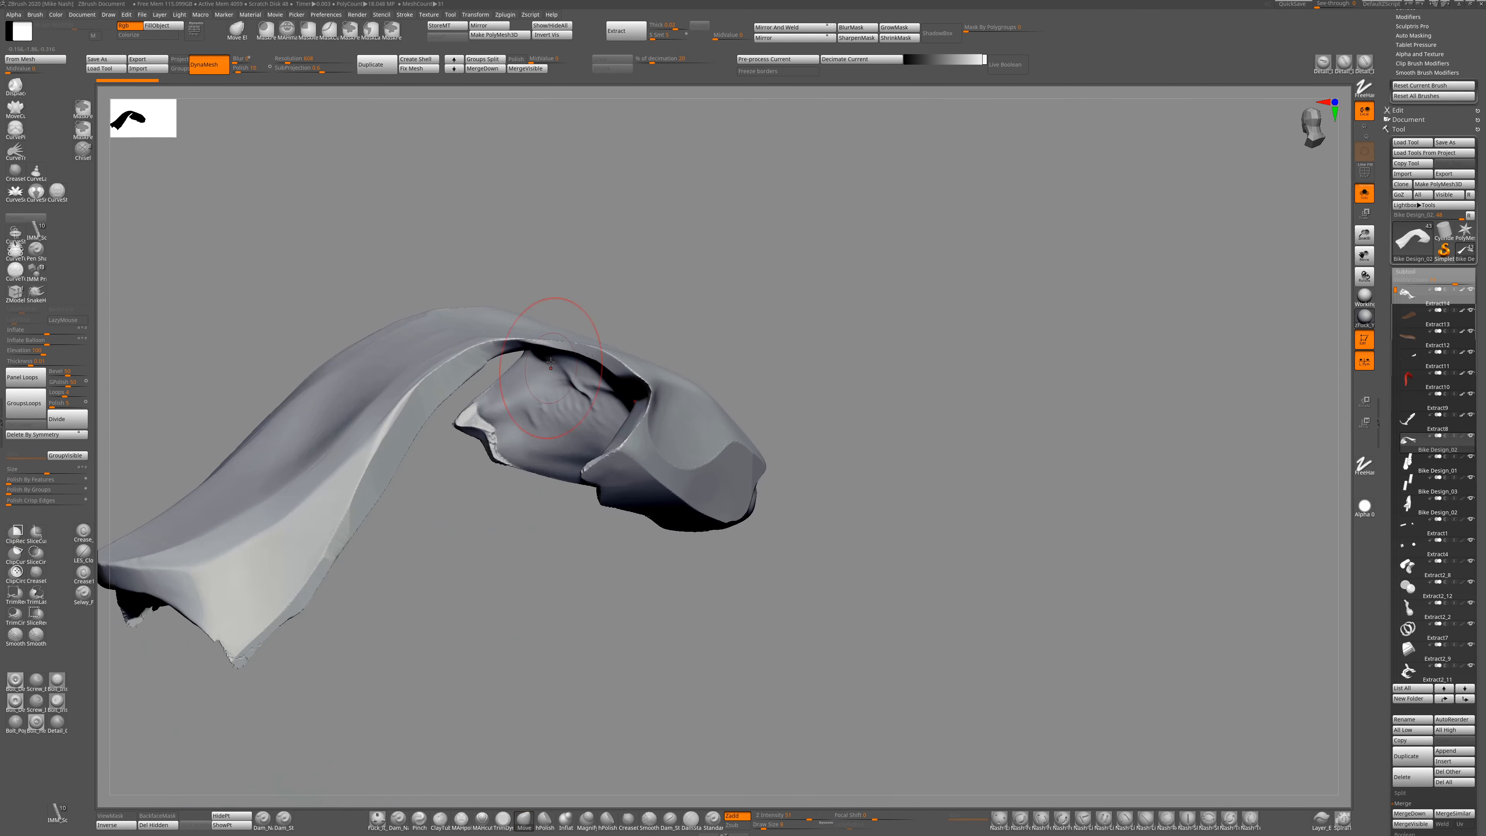
right_click_drag(593, 361, 621, 354)
left_click_drag(606, 351, 614, 335)
mouse_move(614, 336)
right_mouse_down()
mouse_move(557, 345)
mouse_move(643, 346)
right_mouse_up()
left_click_drag(632, 342, 640, 334)
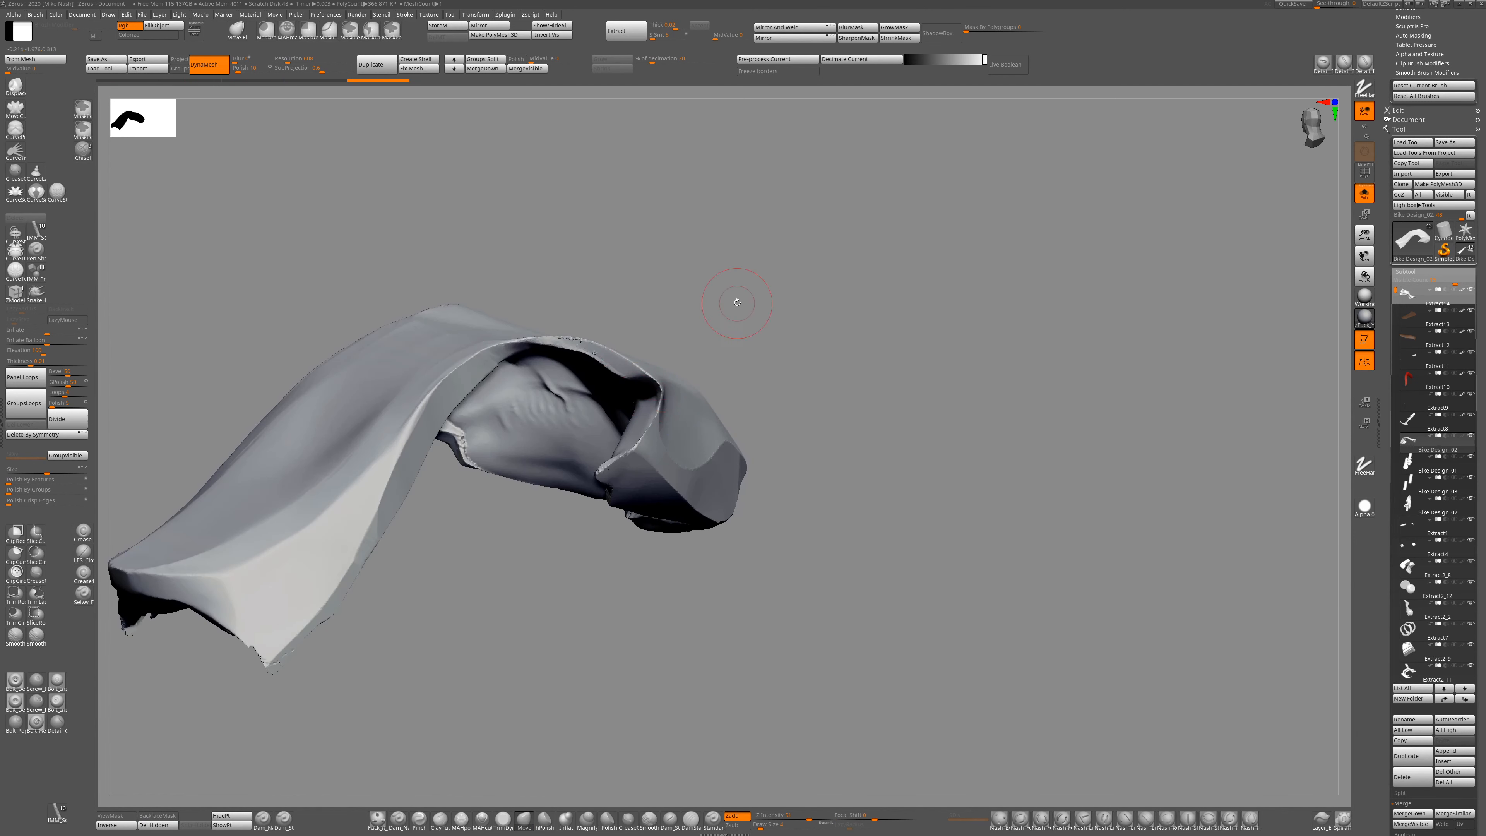
Flatten the top surface of the front cowl near its peak with the hPolish brush.
right_click_drag(736, 302, 690, 386)
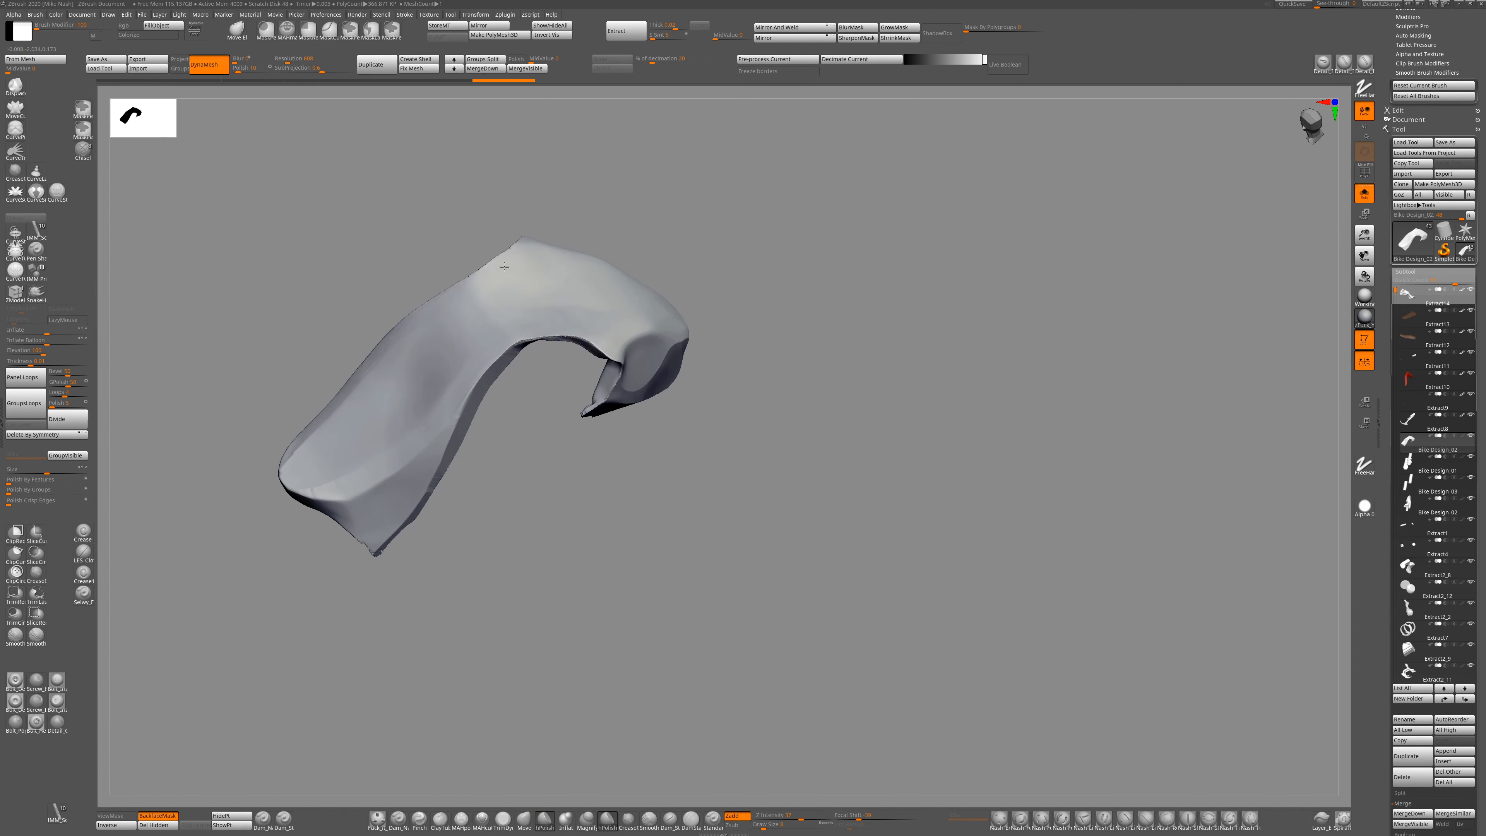
left_click_drag(504, 267, 514, 281)
right_click_drag(515, 281, 550, 316)
right_click_drag(550, 316, 560, 337, "ctrl")
right_click_drag(657, 240, 501, 329)
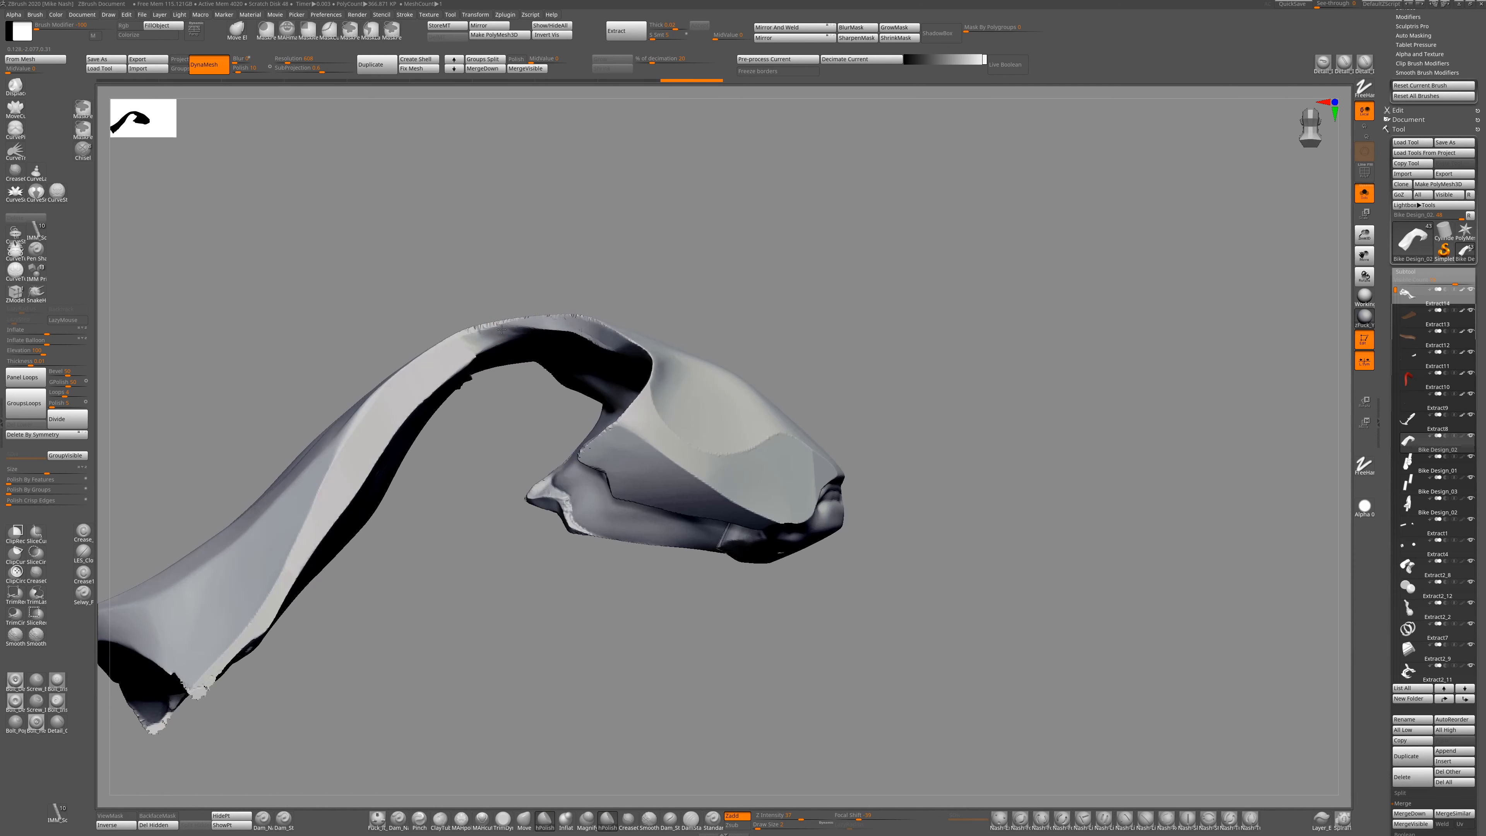
Polish the underside edge of the front cowl, checking its shape against the whole motorcycle.
left_click(1364, 193)
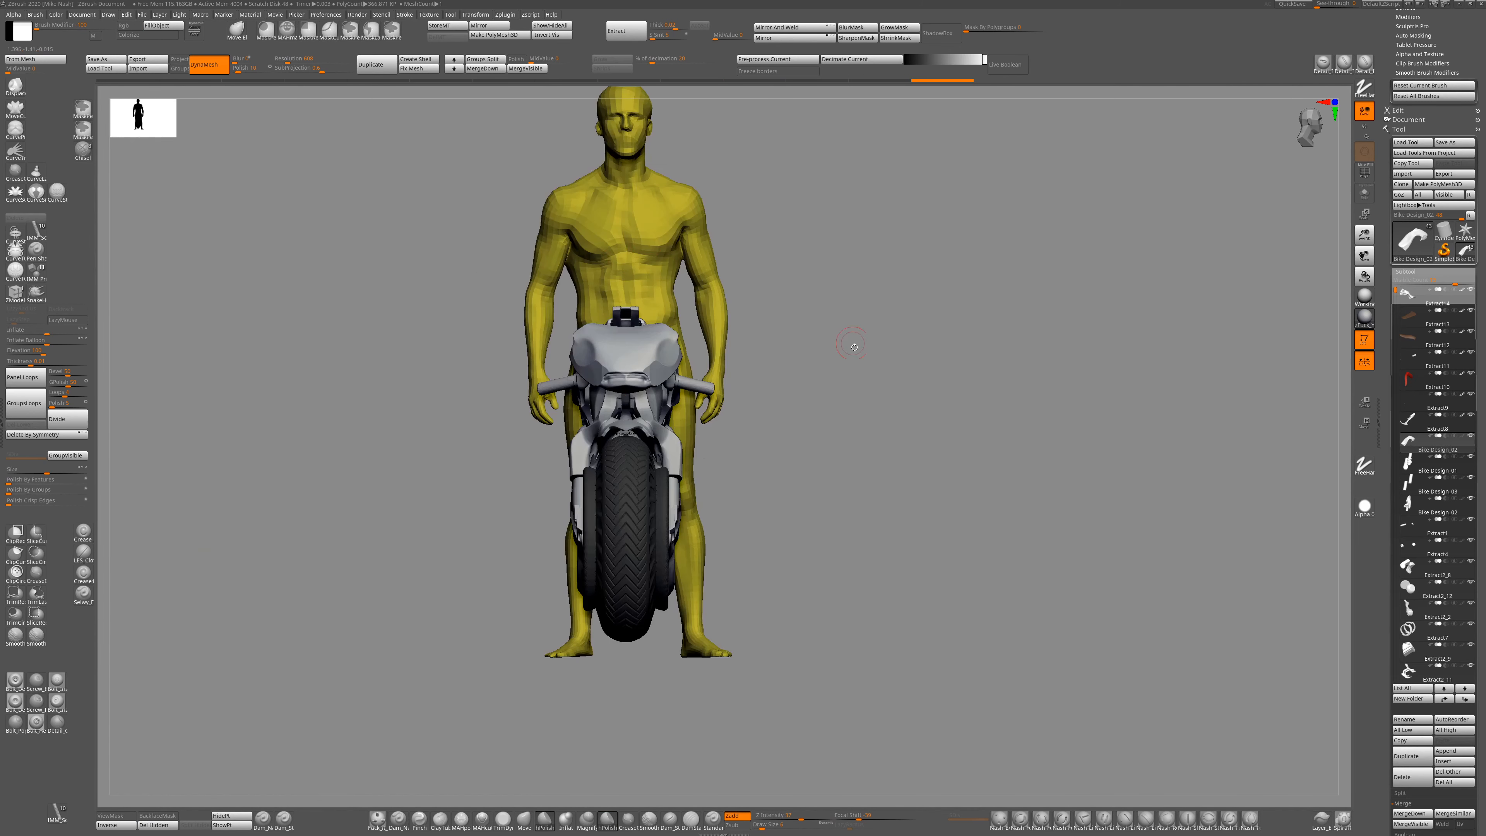
right_click_drag(852, 341, 994, 342)
left_click(1364, 193)
right_click_drag(761, 281, 644, 329)
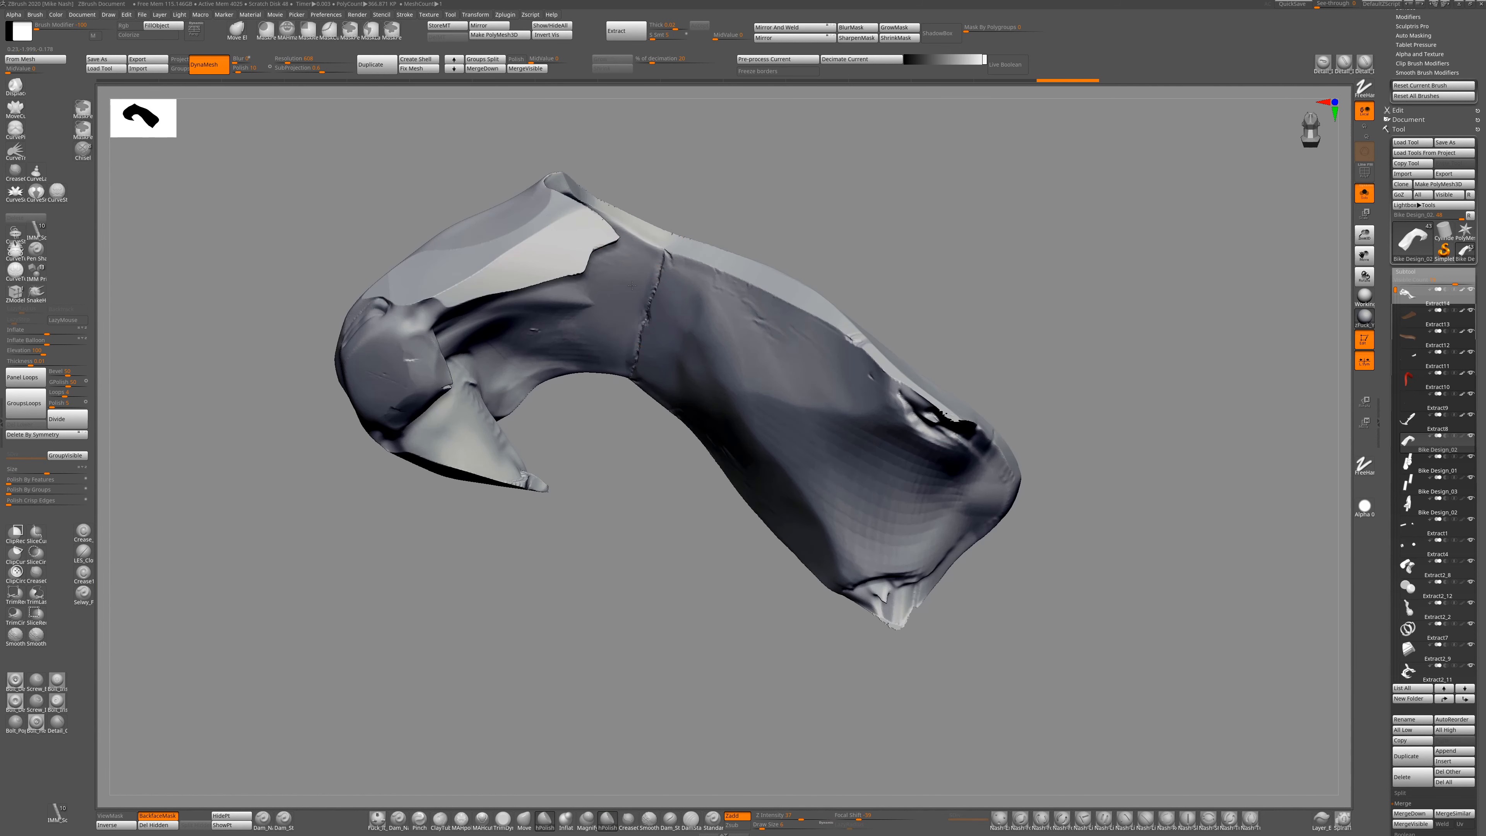
left_click_drag(632, 285, 667, 255)
left_click(1364, 193)
mouse_move(760, 280)
right_mouse_down()
mouse_move(632, 327)
mouse_move(702, 305)
right_mouse_up()
left_click(1364, 194)
left_click_drag(719, 345, 719, 264)
Examine the front cowl's form from several angles, both isolated and in place on the motorcycle.
mouse_move(719, 305)
right_mouse_down()
mouse_move(770, 242)
mouse_move(732, 270)
mouse_move(659, 426)
mouse_move(626, 305)
mouse_move(633, 209)
mouse_move(551, 205)
mouse_move(580, 574)
mouse_move(603, 390)
mouse_move(564, 263)
mouse_move(527, 375)
right_mouse_up()
left_click(1364, 193)
left_click(1365, 193)
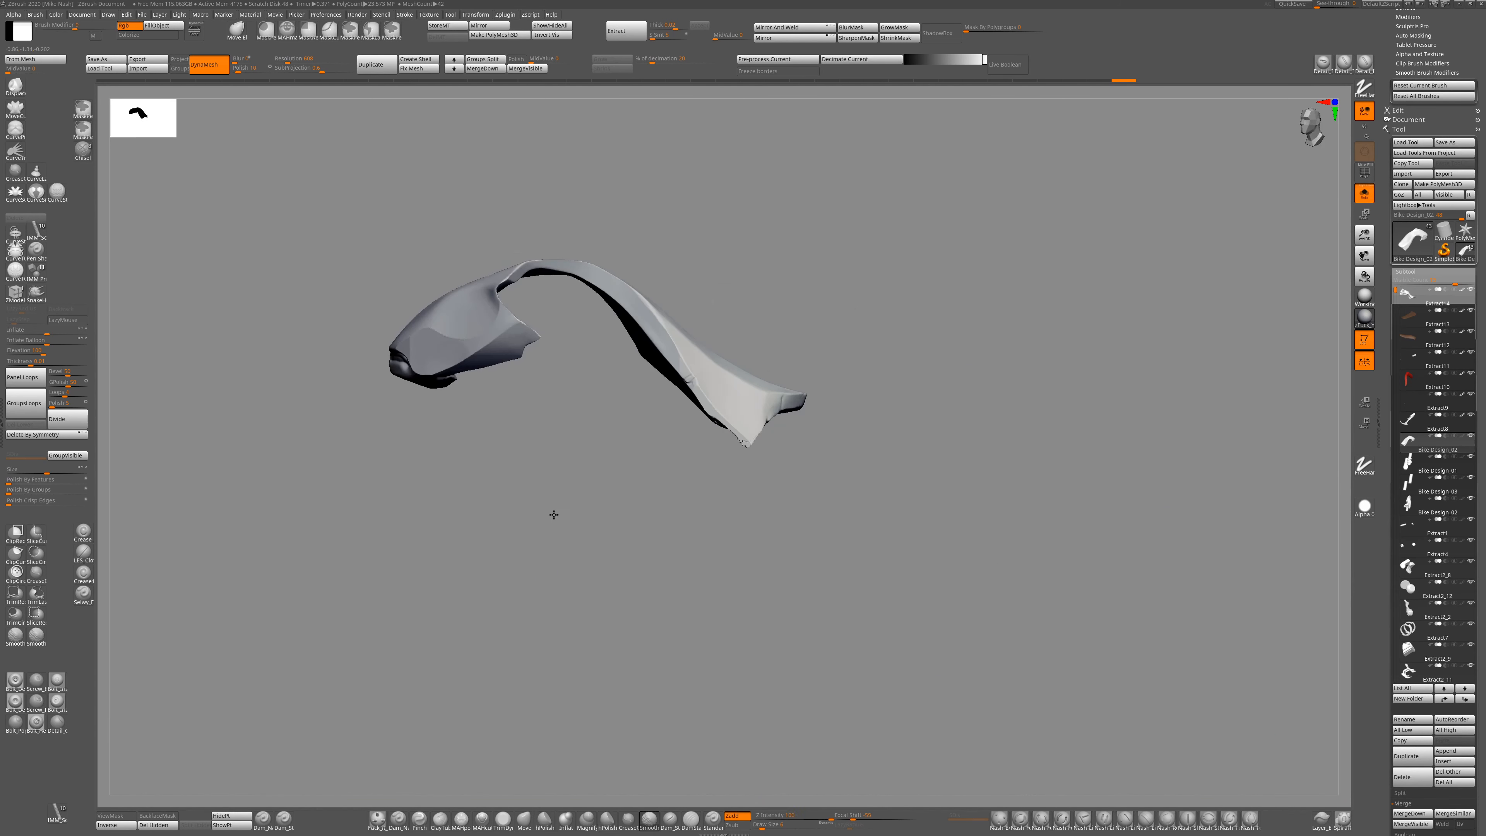
right_click_drag(553, 514, 608, 562)
left_click(523, 822)
left_click(1365, 193)
right_click_drag(691, 275, 457, 271)
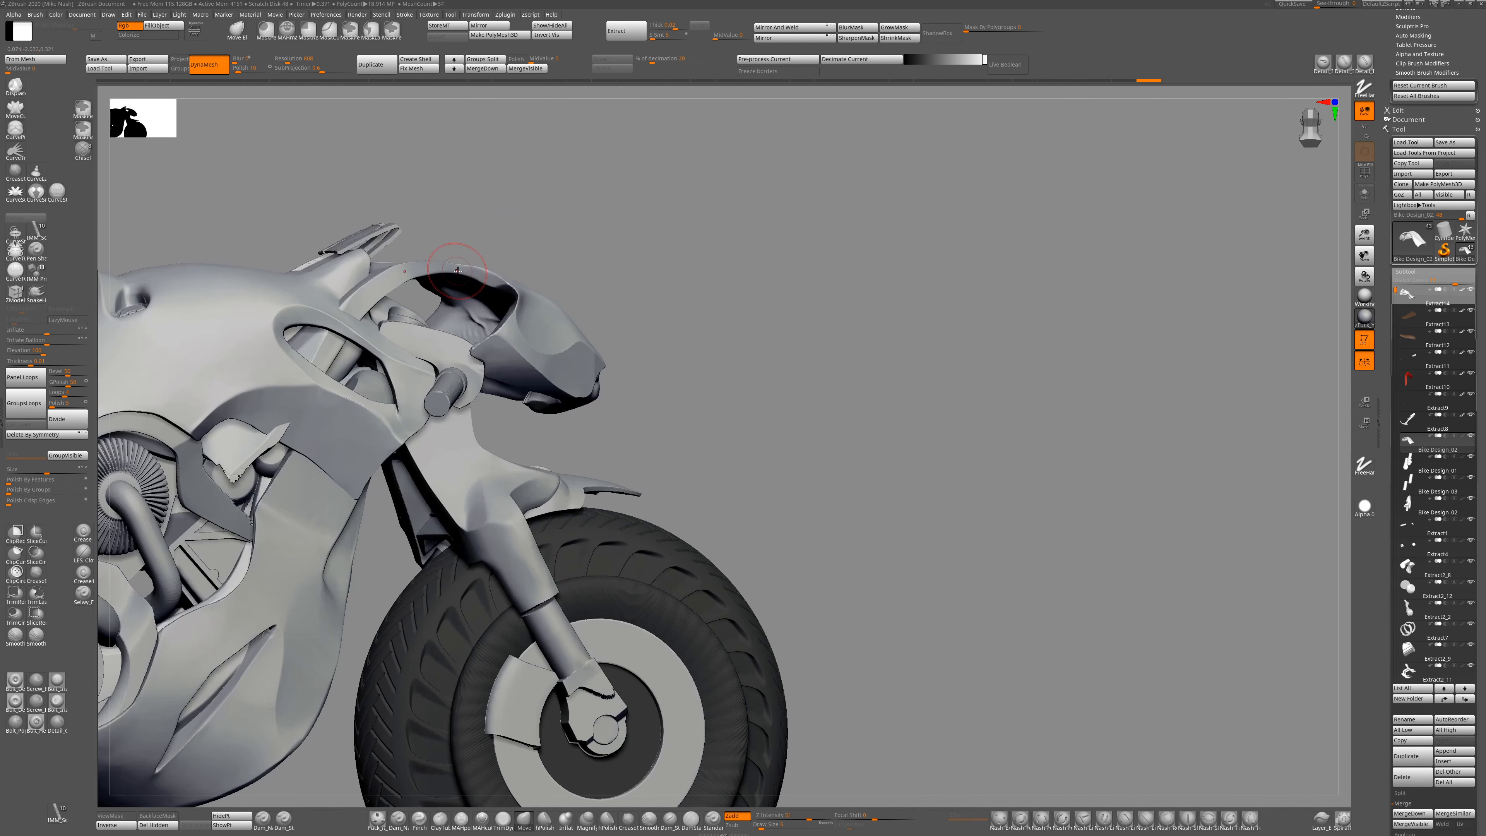
left_click(1365, 193)
right_click_drag(553, 661, 562, 779)
right_click_drag(464, 253, 514, 270)
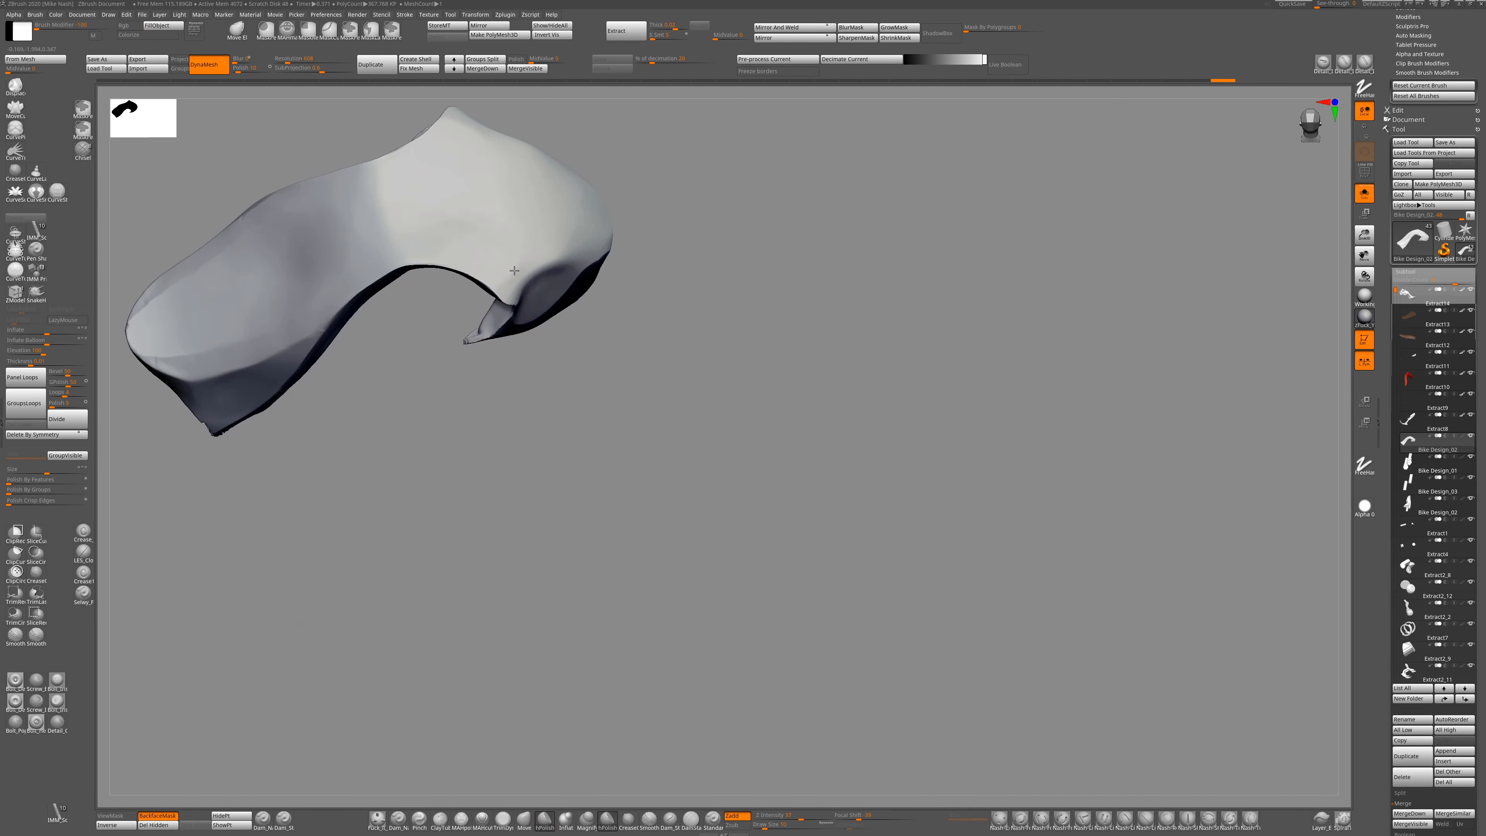
left_click(1365, 193)
right_click_drag(424, 224, 414, 404)
left_click(1365, 193)
left_click(1364, 193)
left_click(1364, 193)
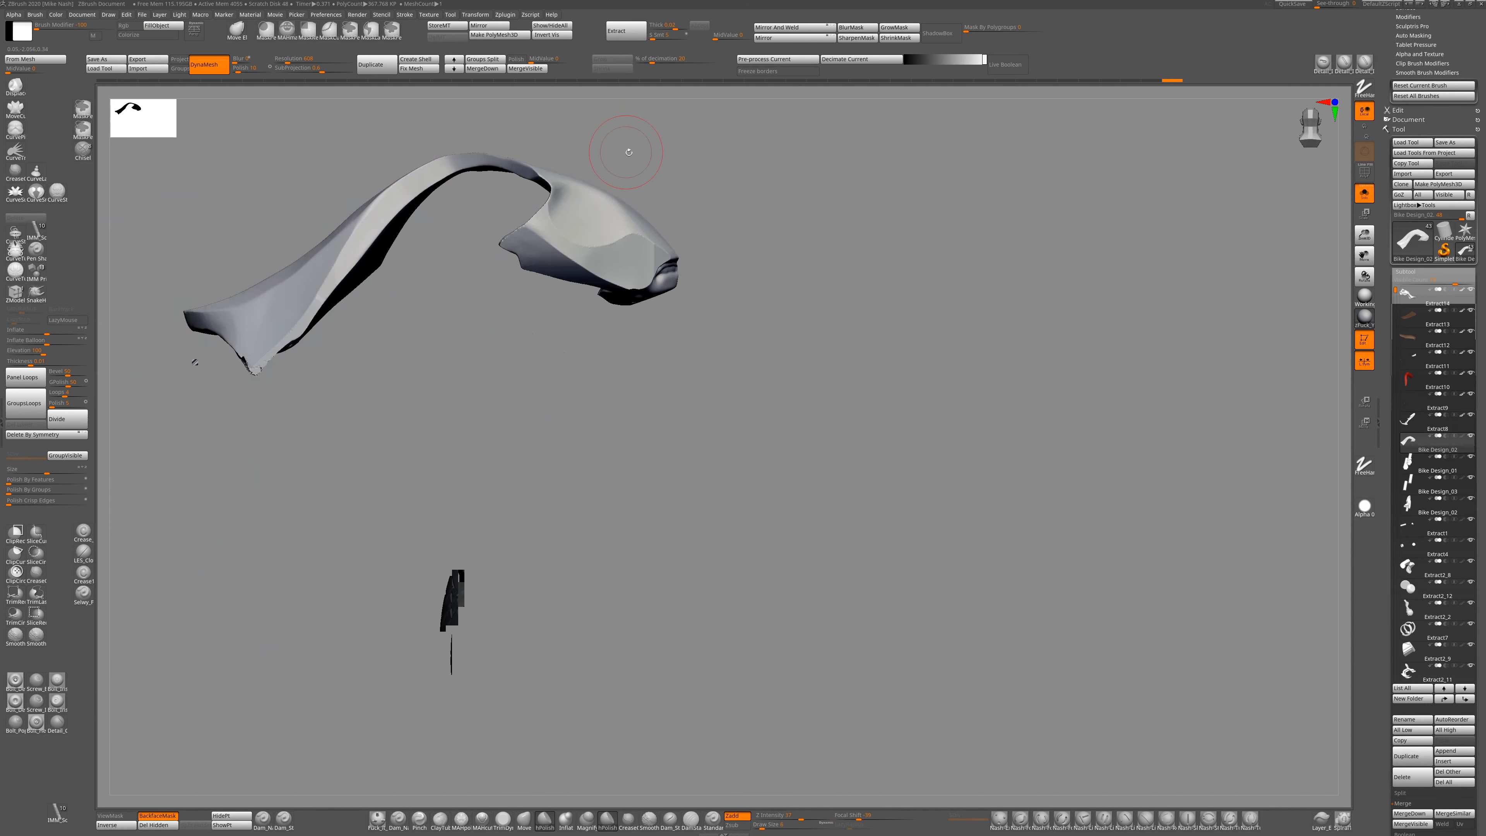
right_click_drag(627, 149, 512, 252)
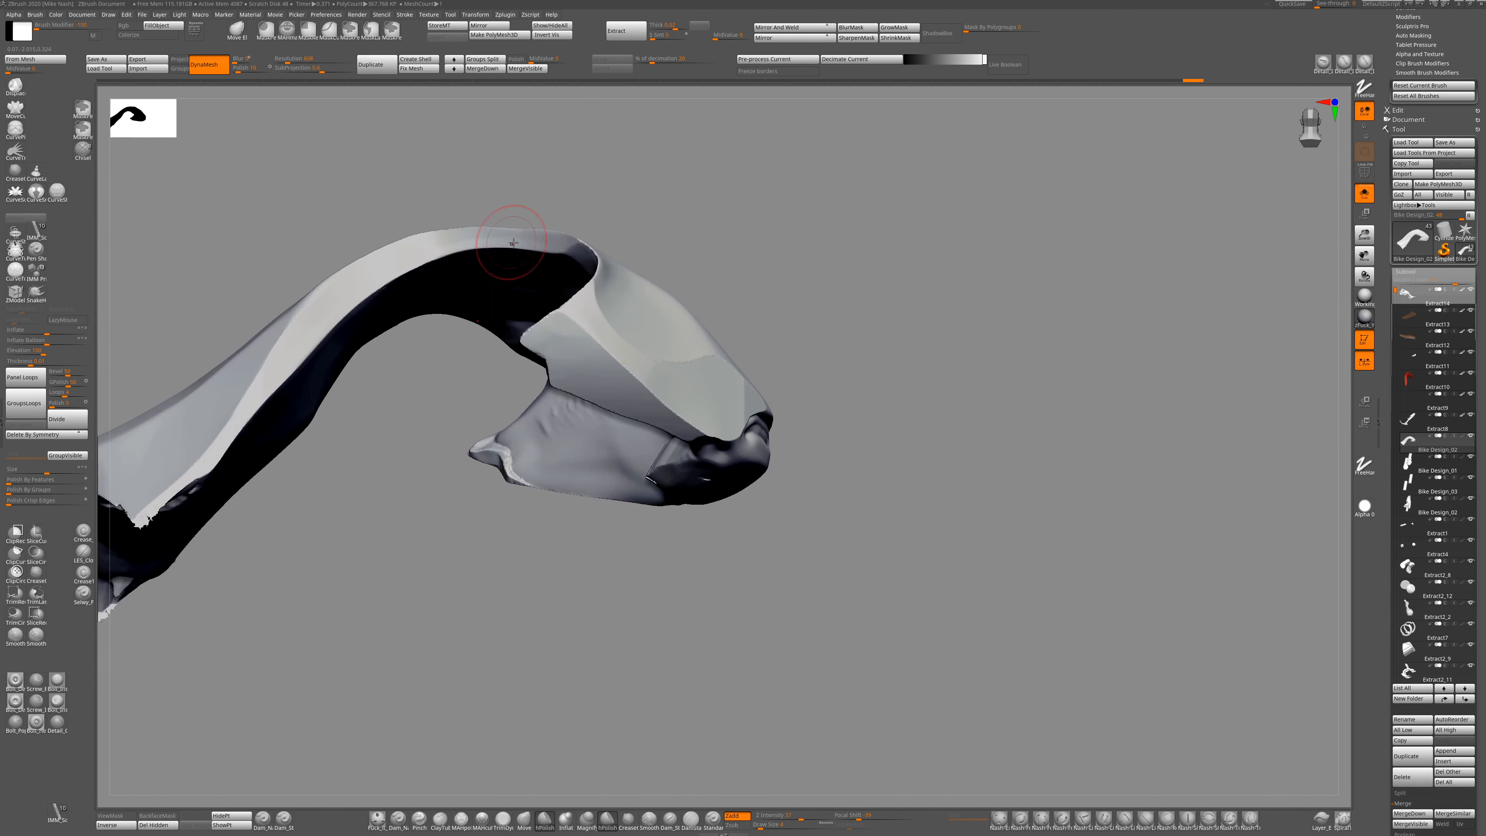
Polish the upper rim of the cowl's side opening down to the corner where it meets the front panel.
left_click_drag(513, 242, 565, 244)
right_click_drag(565, 245, 590, 263)
left_click_drag(590, 263, 596, 275)
right_click_drag(596, 275, 614, 239)
left_click_drag(585, 251, 597, 266)
mouse_move(614, 238)
right_mouse_down()
mouse_move(621, 219)
mouse_move(533, 245)
right_mouse_up()
left_click(1365, 193)
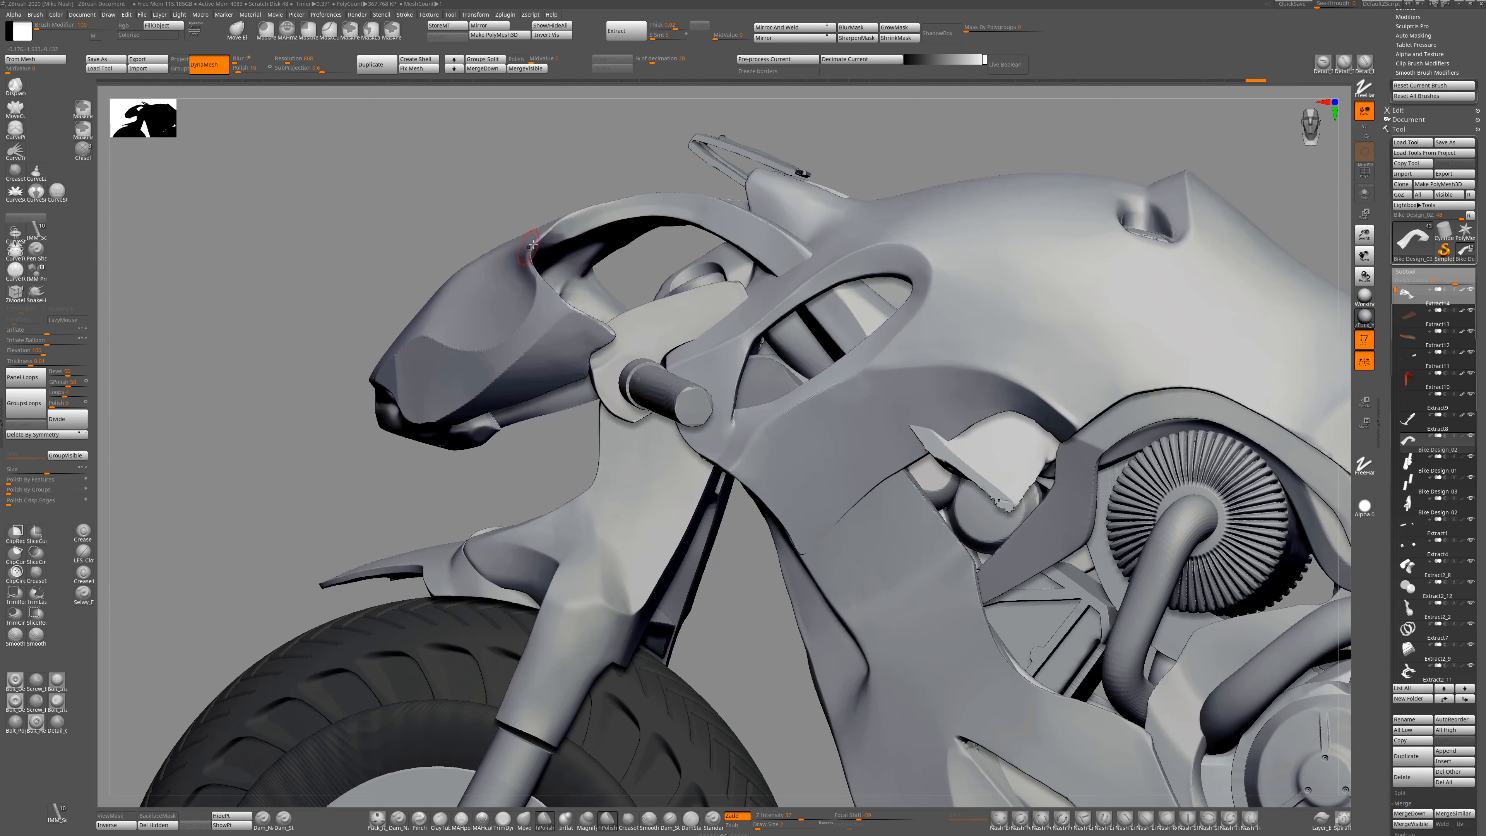
Nudge the front edge of the cowl's side opening with the Move brush while the whole motorcycle is shown.
left_click(1364, 193)
mouse_move(526, 375)
right_mouse_down()
mouse_move(567, 545)
mouse_move(602, 527)
right_mouse_up()
left_click(524, 818)
left_click(1364, 193)
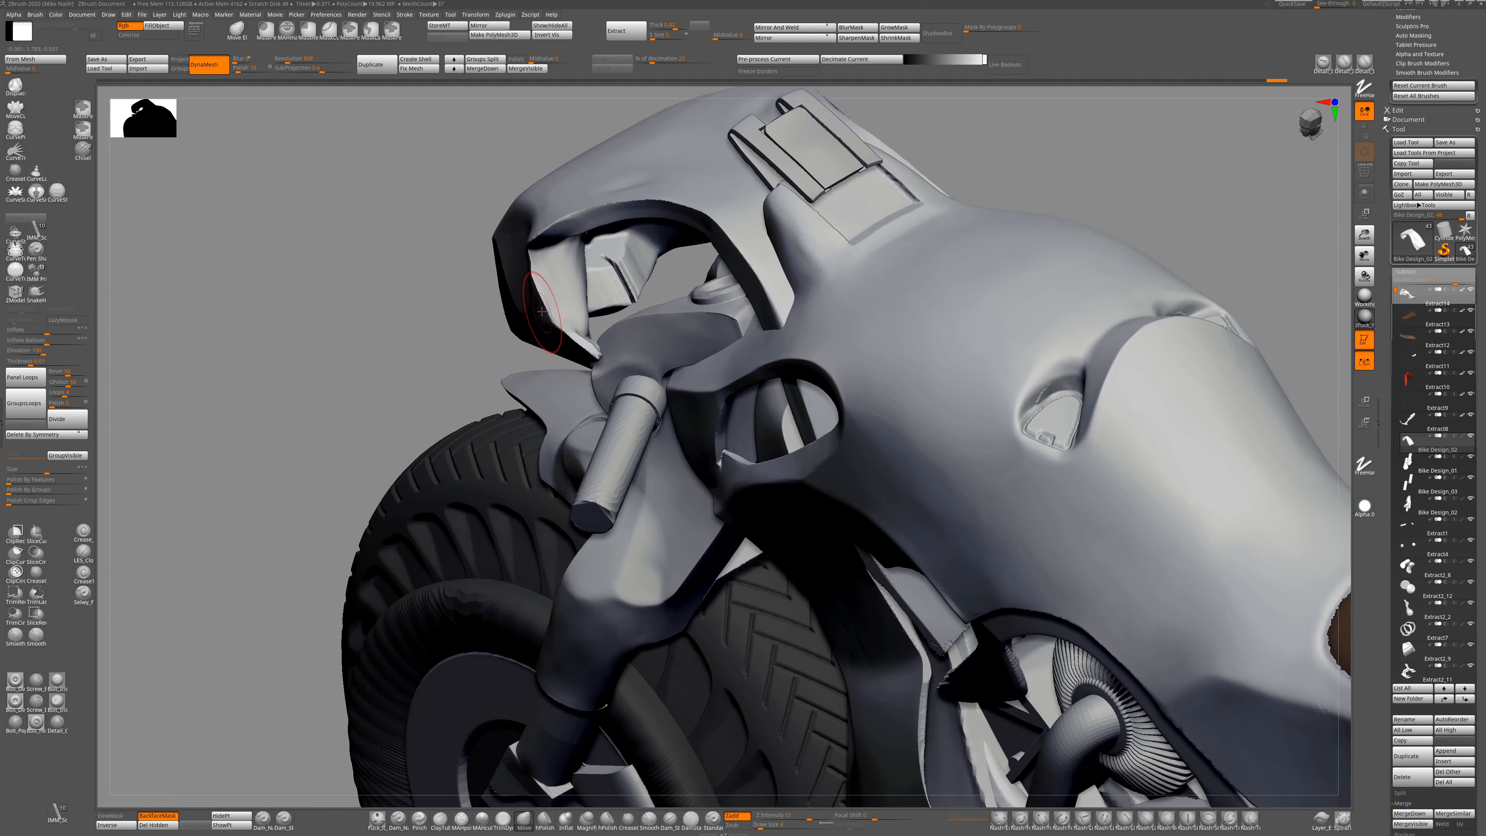
left_click_drag(536, 250, 541, 251)
mouse_move(505, 498)
right_mouse_down("ctrl")
mouse_move(434, 418)
mouse_move(494, 527)
right_mouse_up("ctrl")
right_click_drag(494, 526, 498, 673, "ctrl")
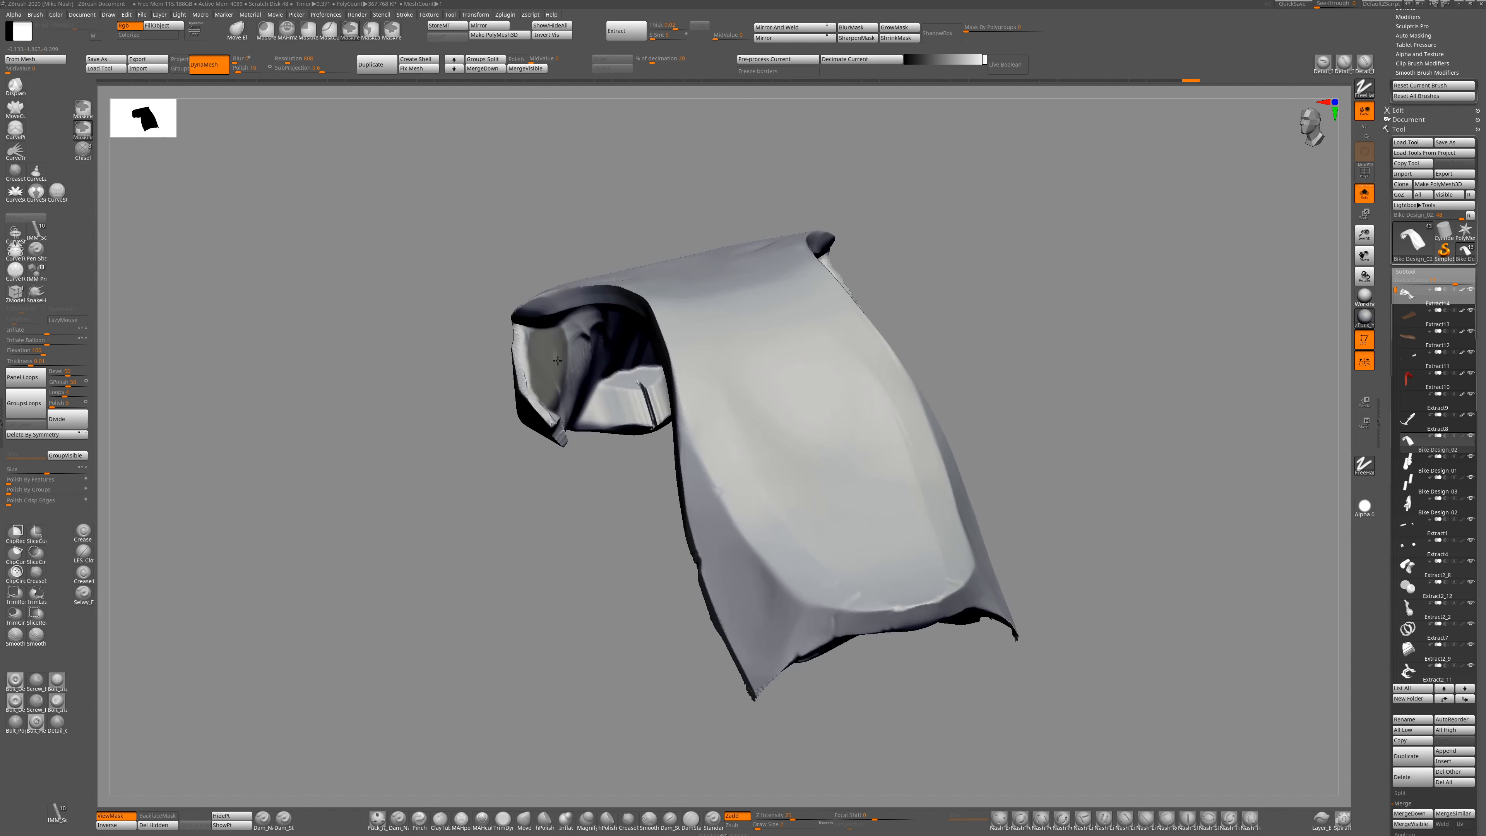
Temporarily hide all but a small front side section of the cowl and restore its full visibility.
right_click_drag(557, 360, 464, 524)
left_click_drag(403, 199, 406, 213)
right_click_drag(480, 520, 590, 541)
left_click(590, 541, "ctrl")
left_click_drag(573, 530, 696, 322, "ctrl+shift")
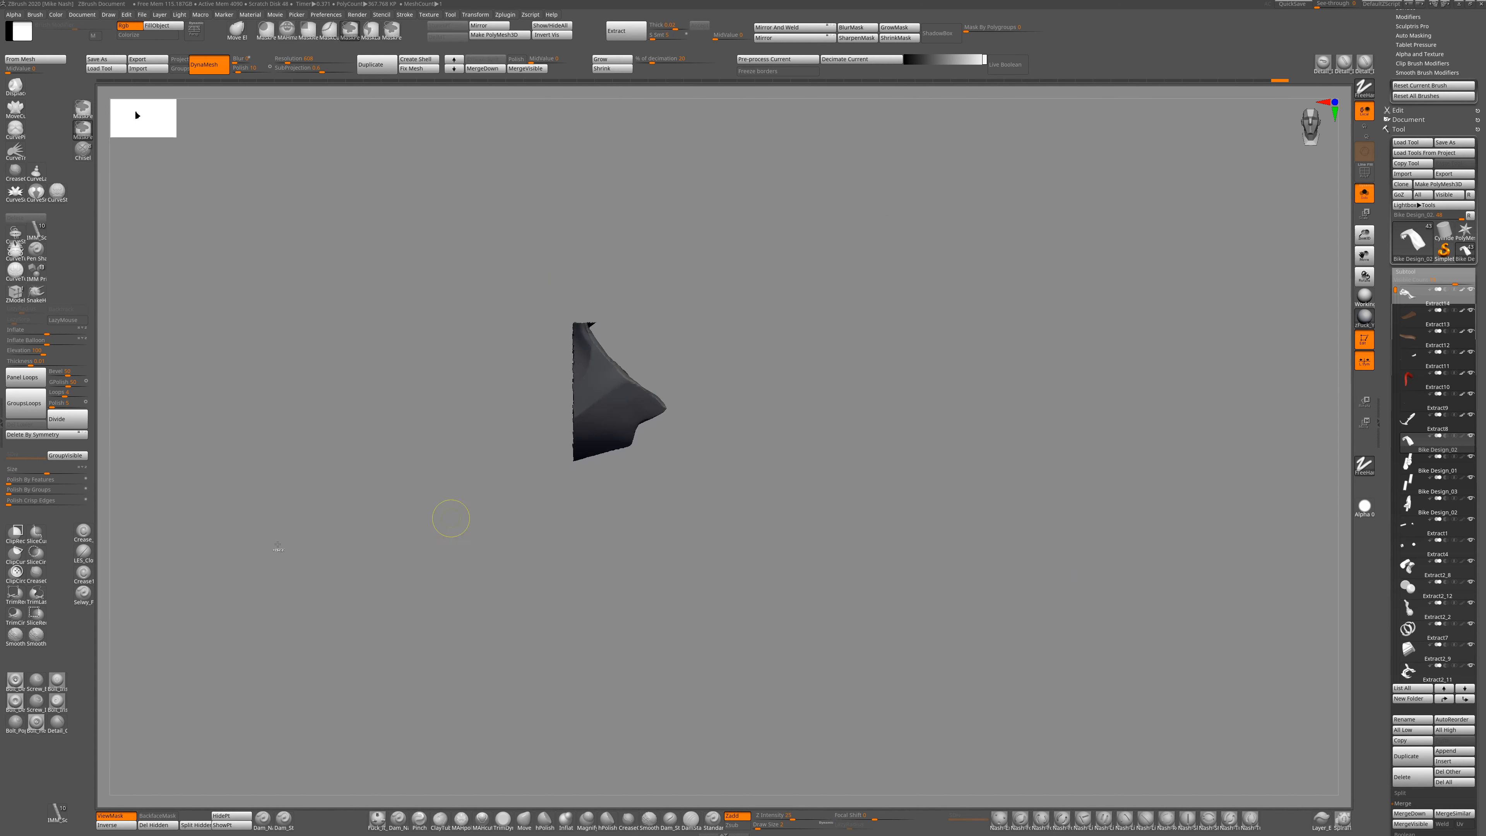
left_click(546, 318, "ctrl+shift")
right_click_drag(666, 501, 603, 576)
left_click_drag(603, 576, 600, 597, "ctrl")
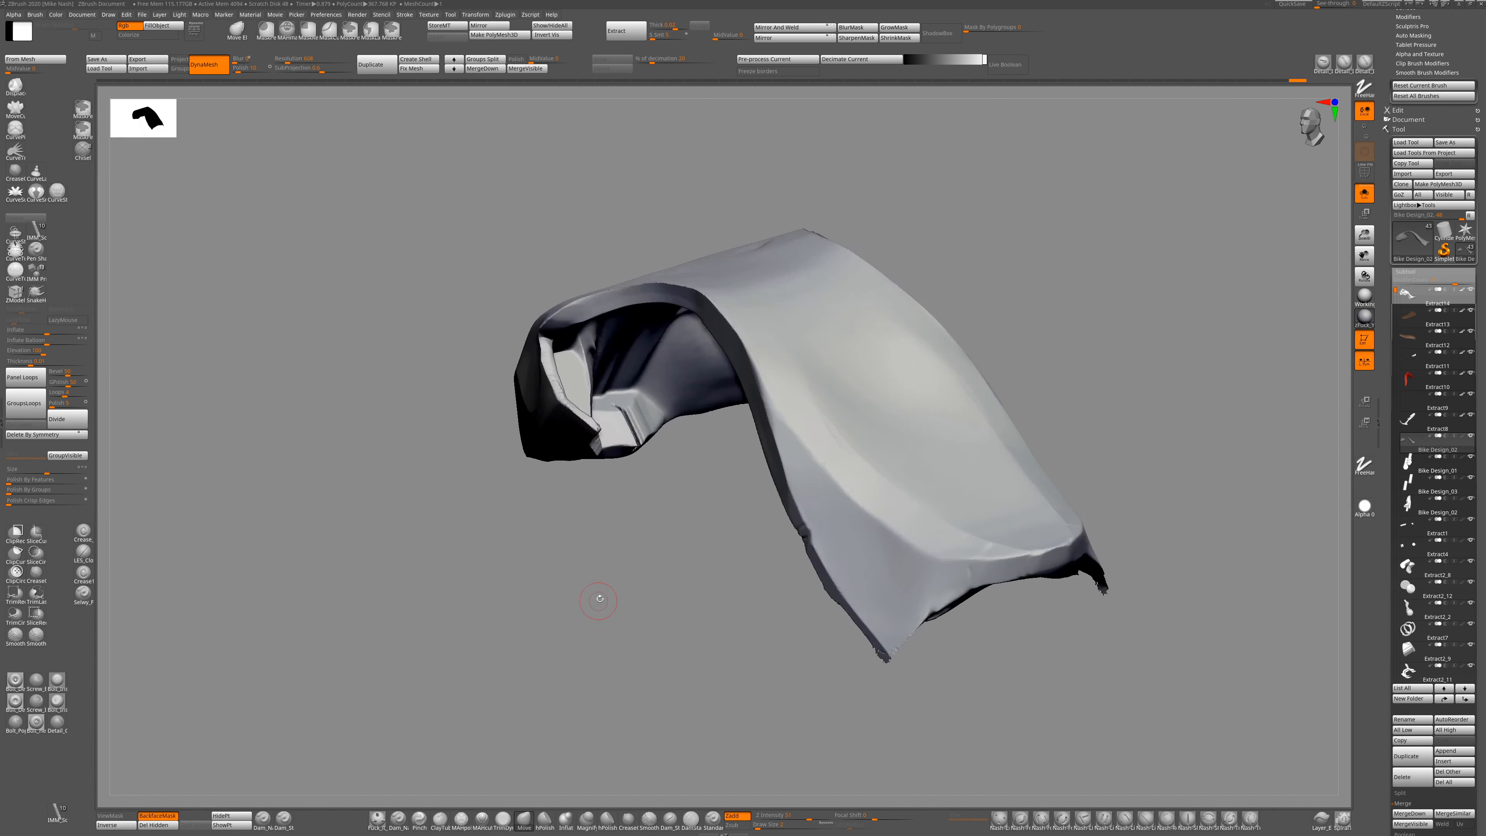
Adjust the upper front corner of the cowl's side opening with the Move brush.
right_click_drag(600, 597, 626, 600)
mouse_move(626, 600)
right_mouse_down("ctrl")
mouse_move(637, 531)
mouse_move(626, 632)
mouse_move(551, 391)
right_mouse_up("ctrl")
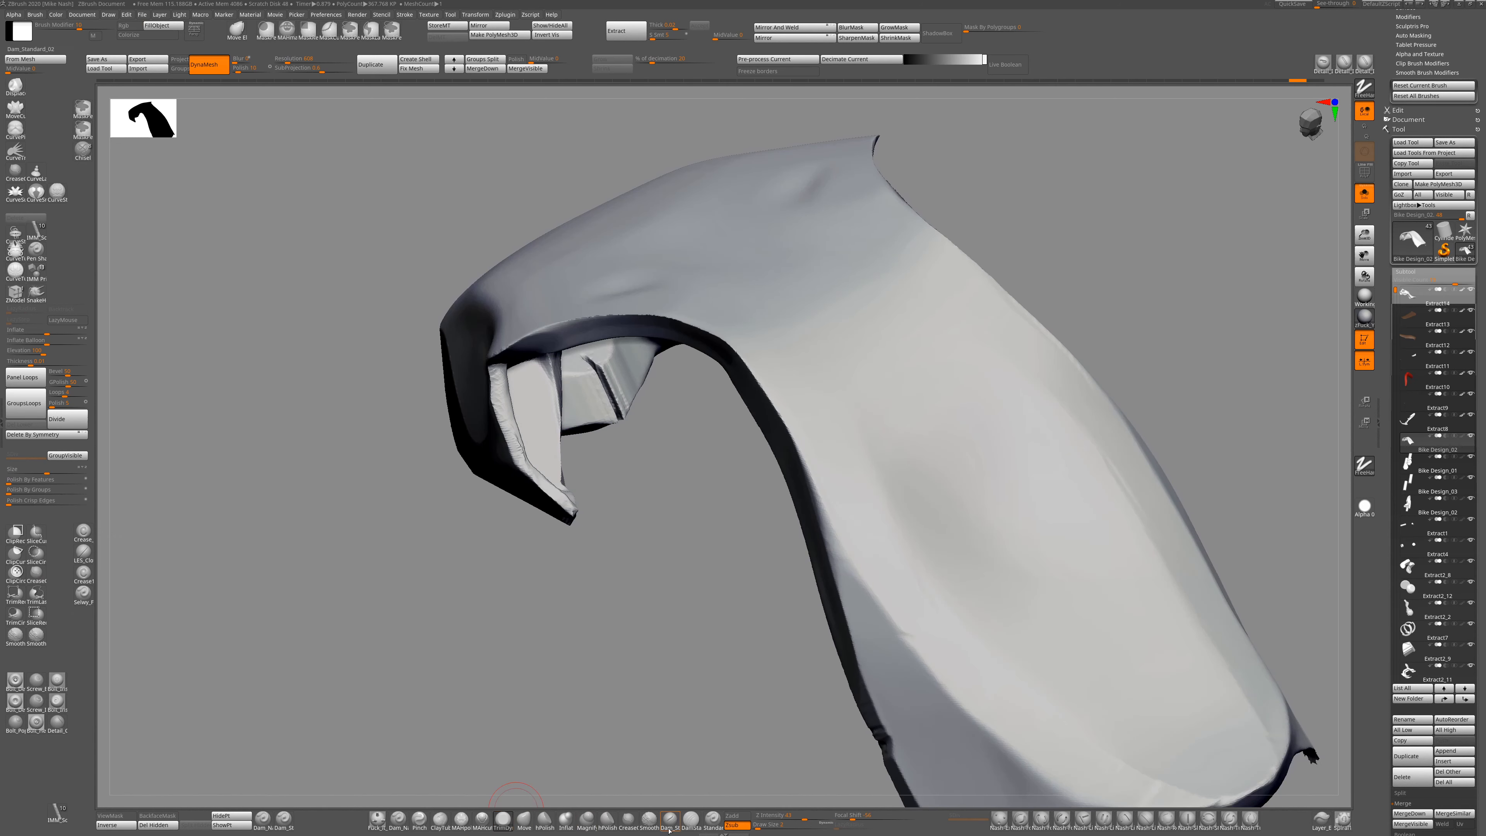
double_click(670, 830)
left_click(669, 829)
right_click_drag(655, 744, 673, 664)
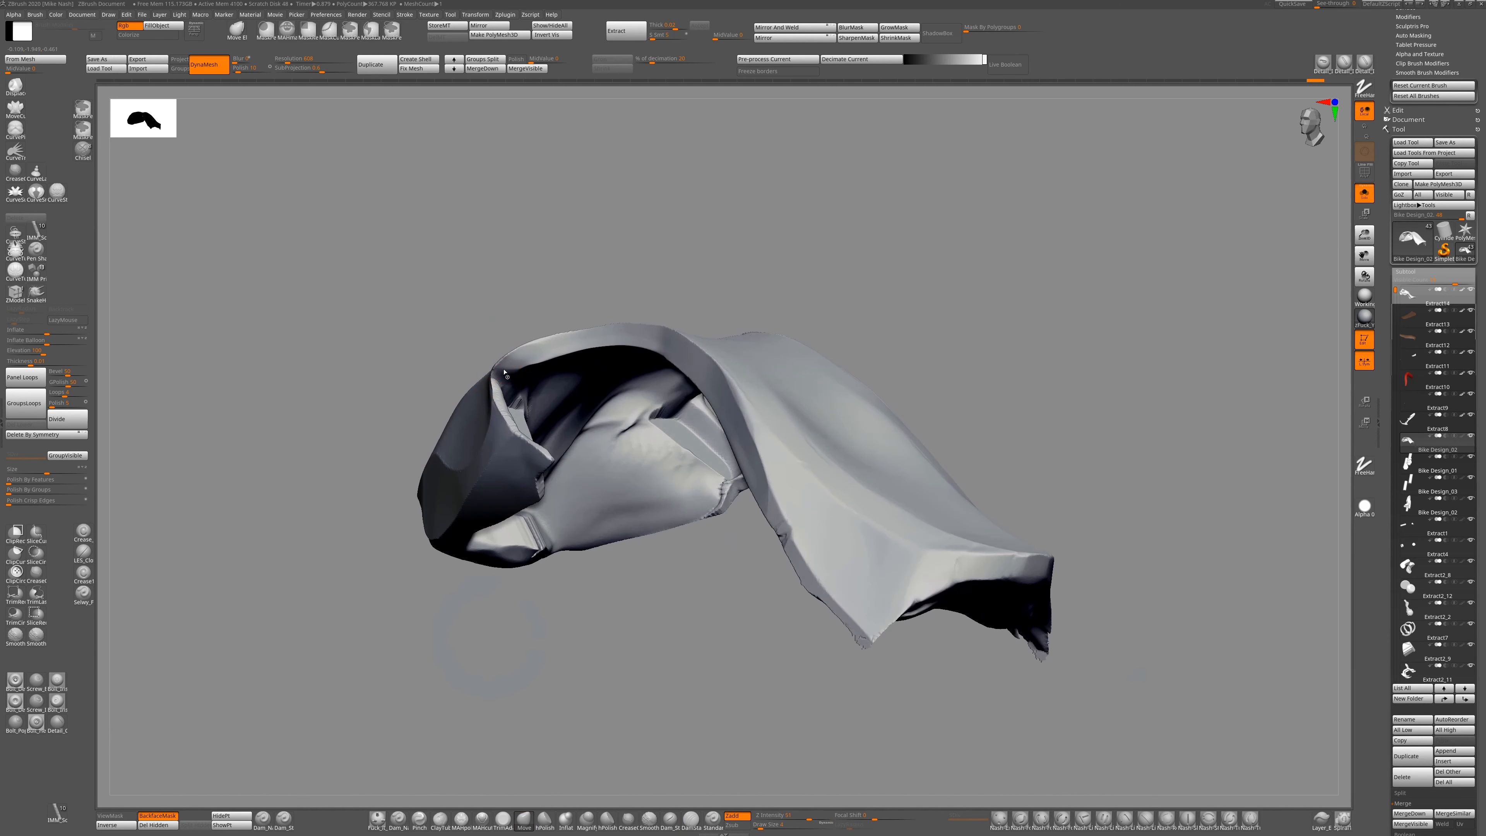
mouse_move(504, 372)
right_mouse_down()
mouse_move(544, 288)
mouse_move(507, 319)
mouse_move(501, 378)
right_mouse_up()
left_click_drag(500, 378, 499, 373)
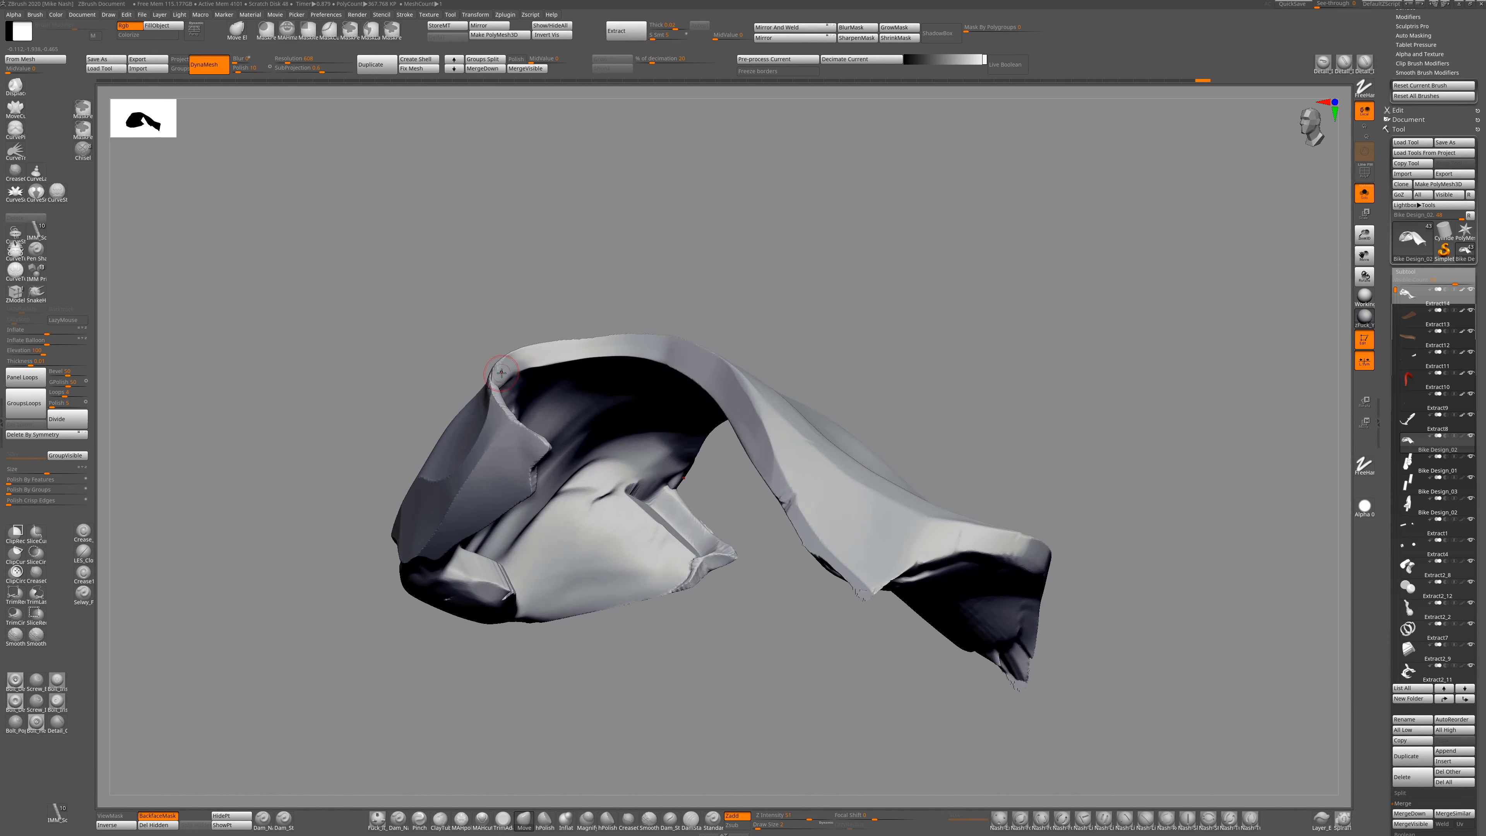
right_click_drag(502, 372, 700, 547)
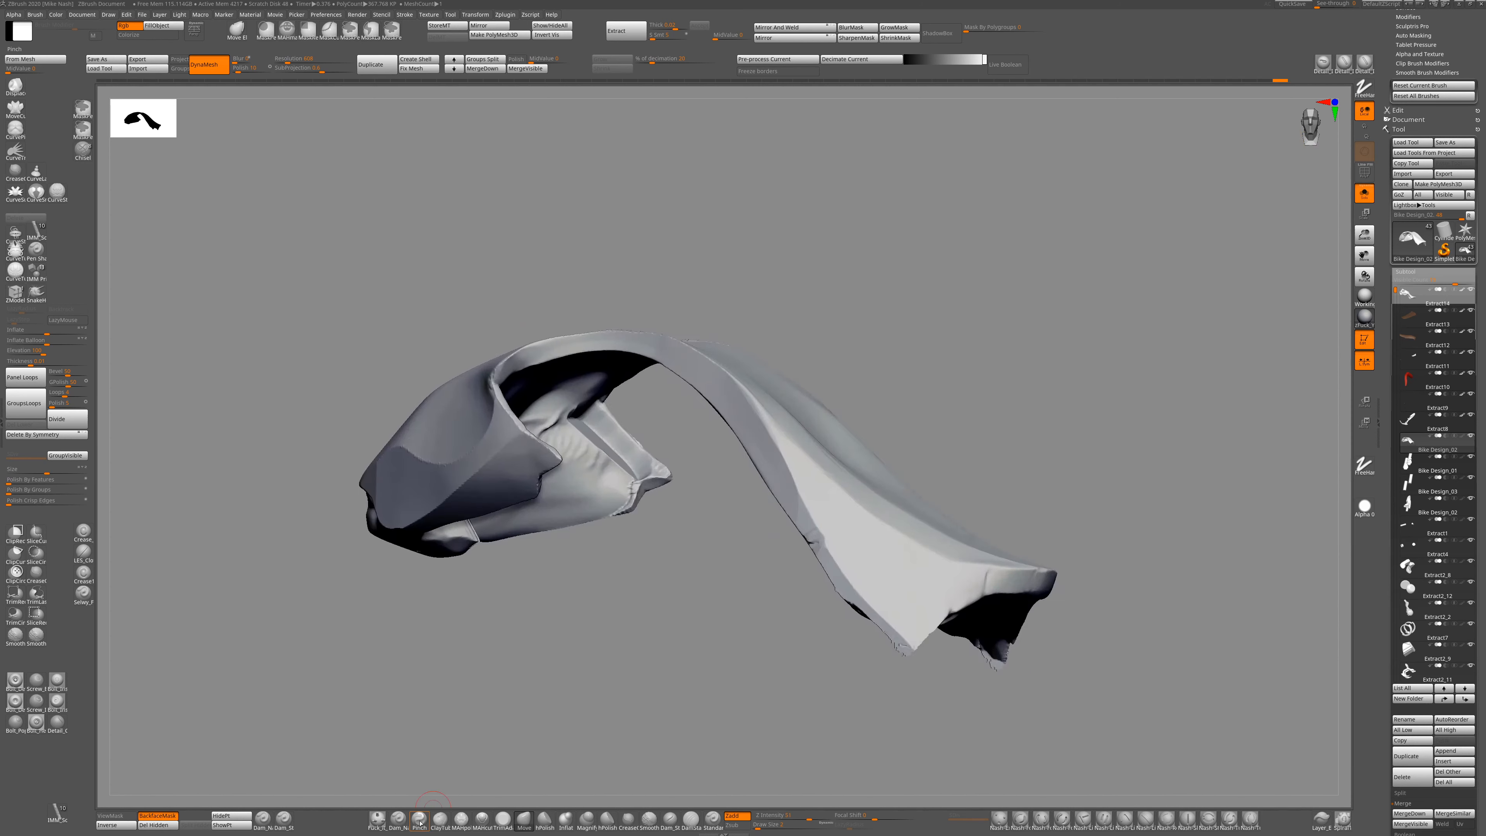
mouse_move(700, 547)
right_mouse_down()
mouse_move(531, 347)
mouse_move(551, 343)
right_mouse_up()
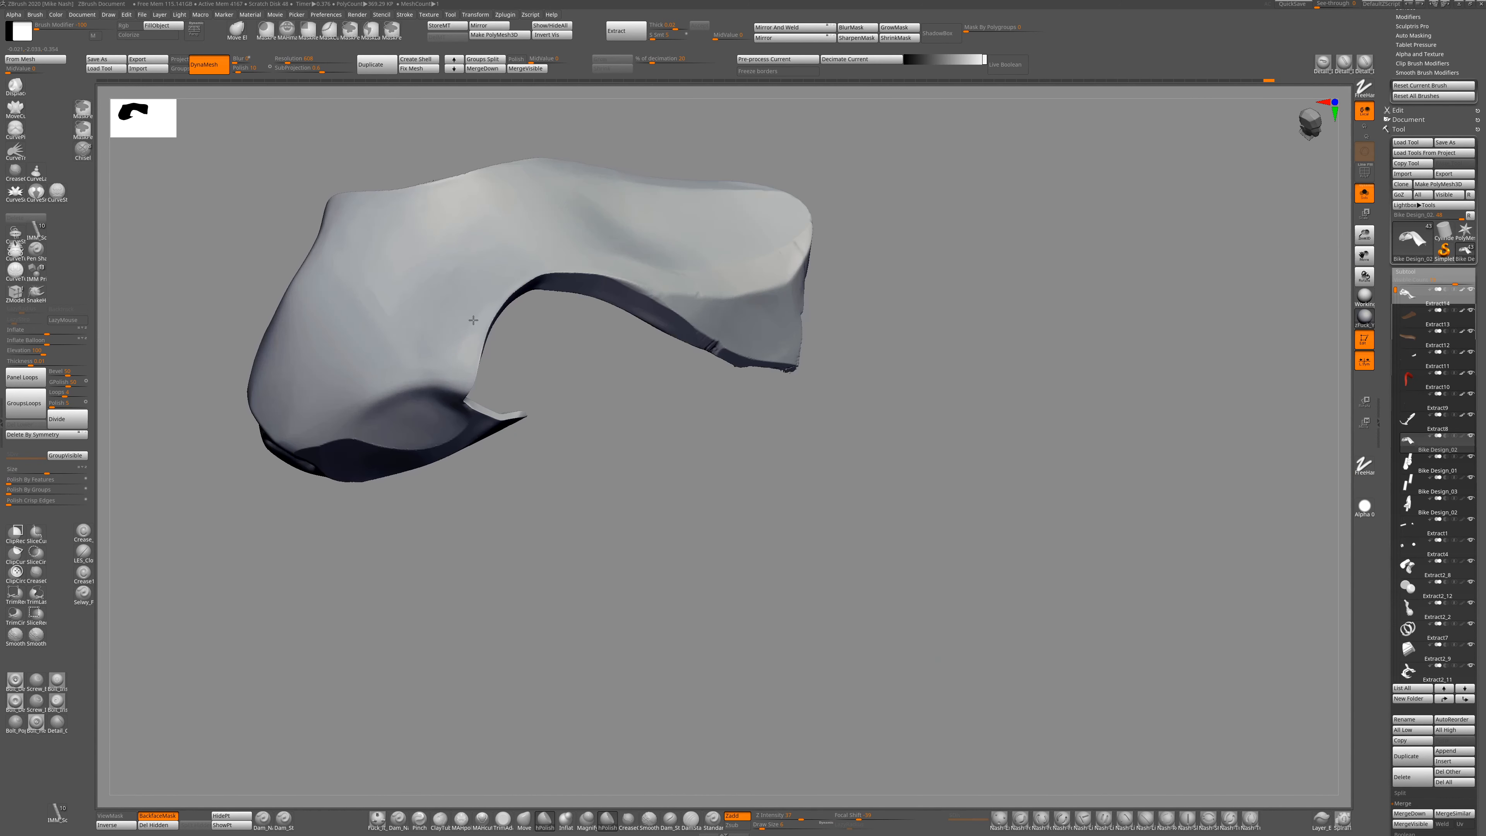
Switch to the TrimDynamic brush while examining the cowl from the side and from below.
left_click_drag(605, 456, 721, 413)
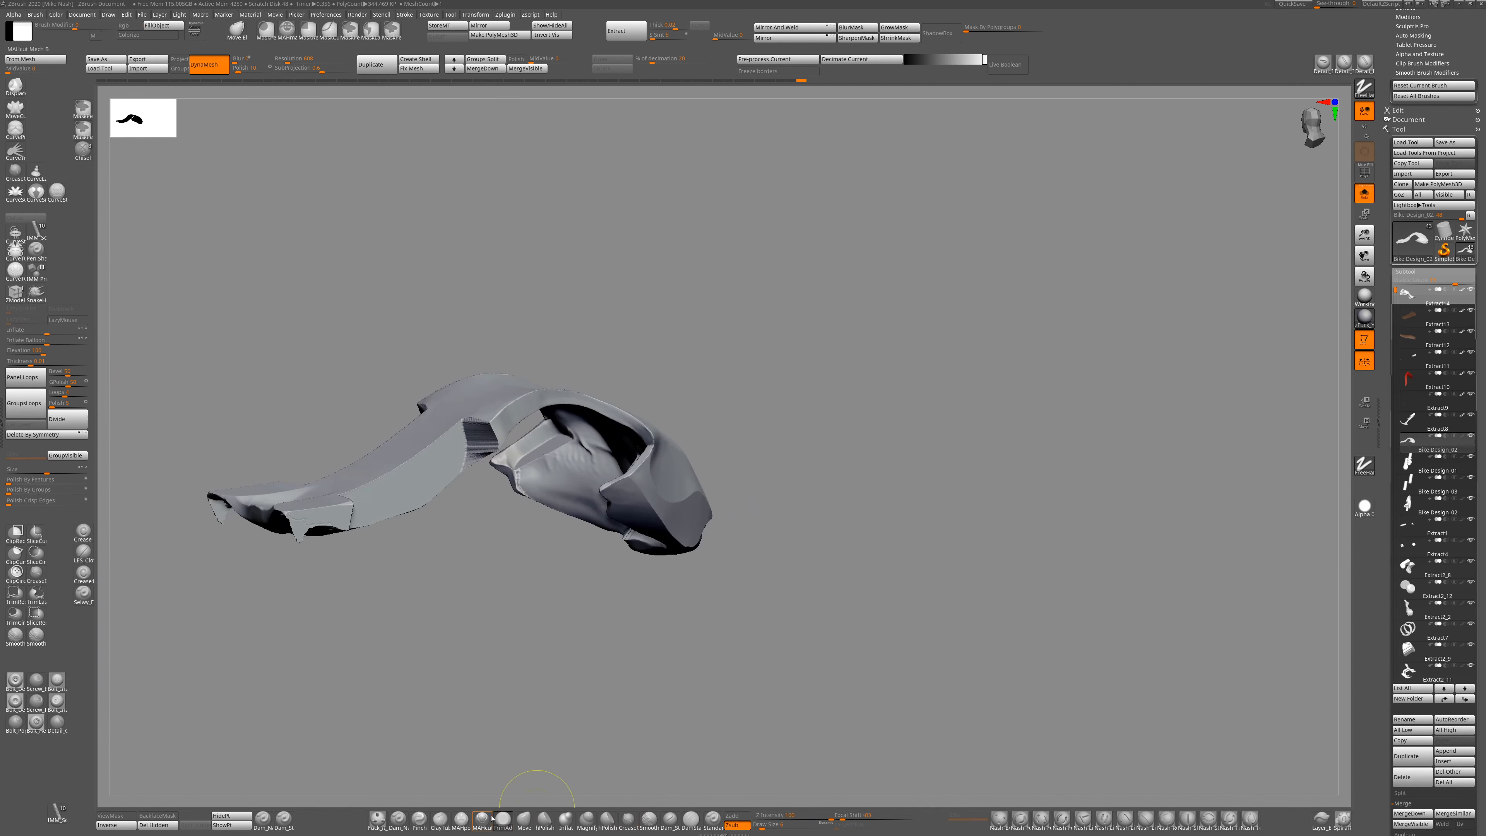
key("b")
key("t")
key("d")
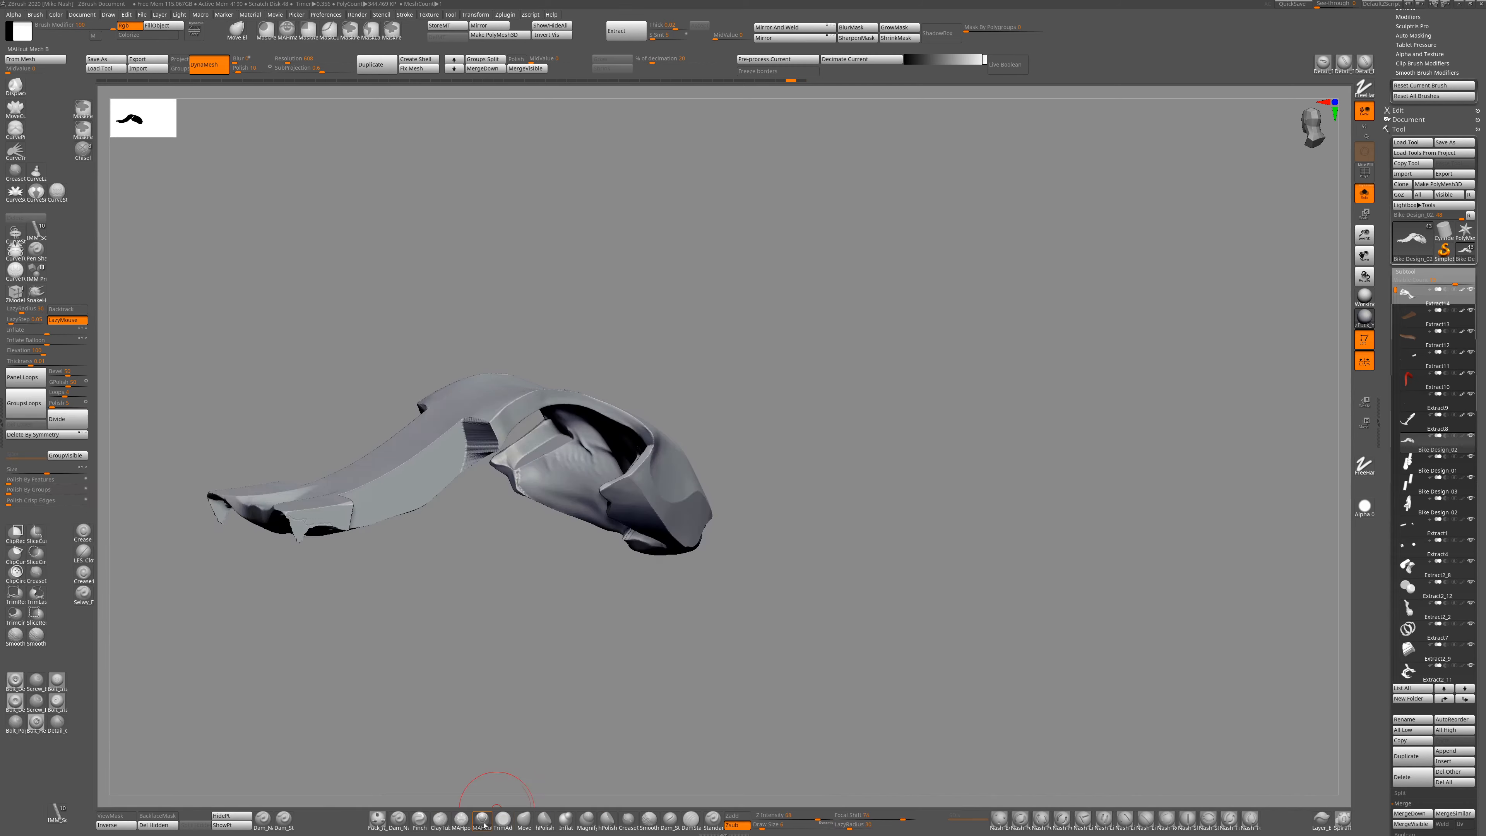
key("b")
key("Escape")
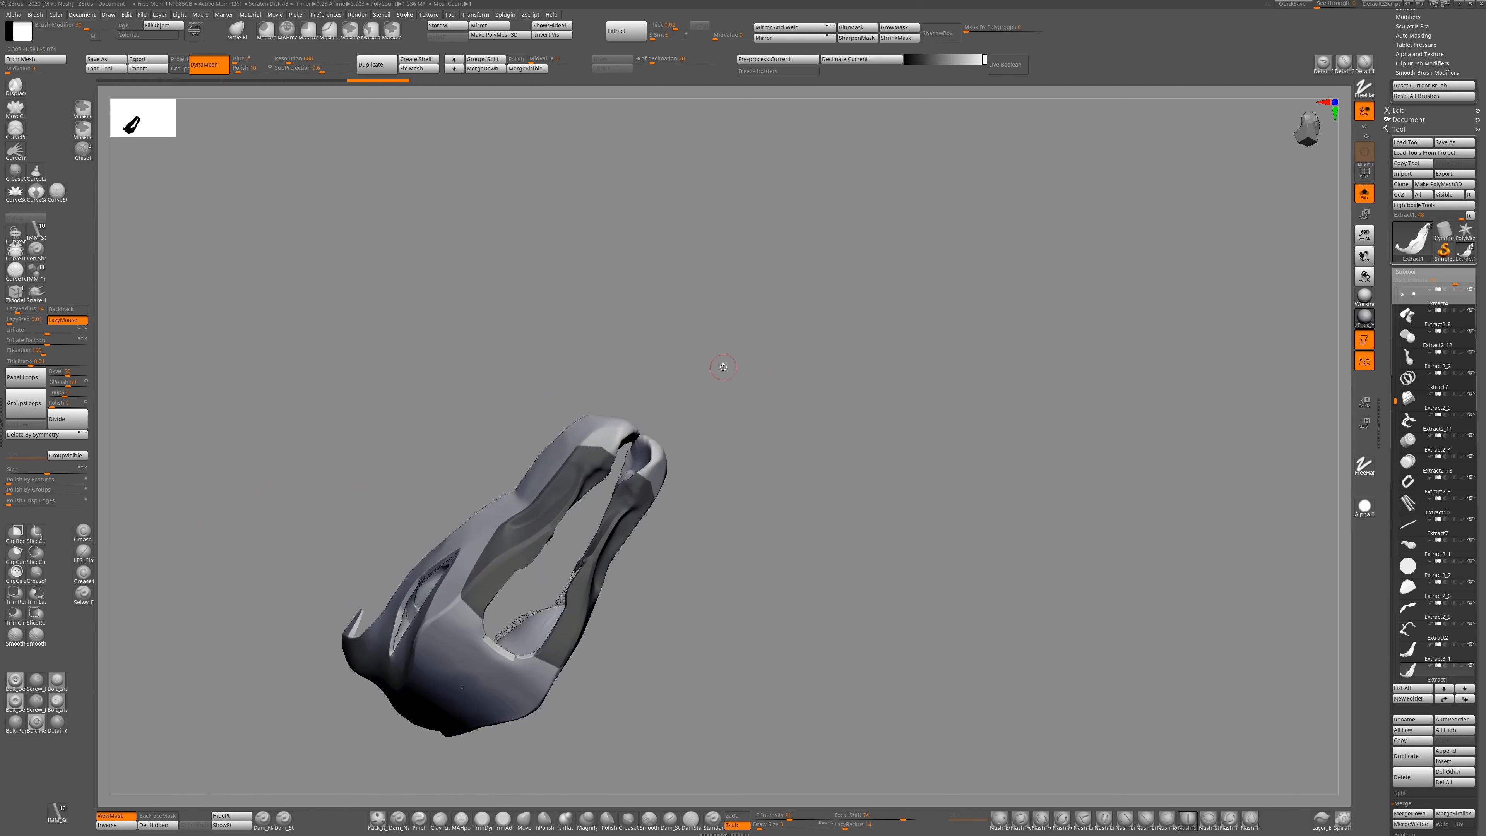
Split the hidden portion of the lower fairing into its own subtool and check the separated fairing in isolation.
key("shift+alt+s")
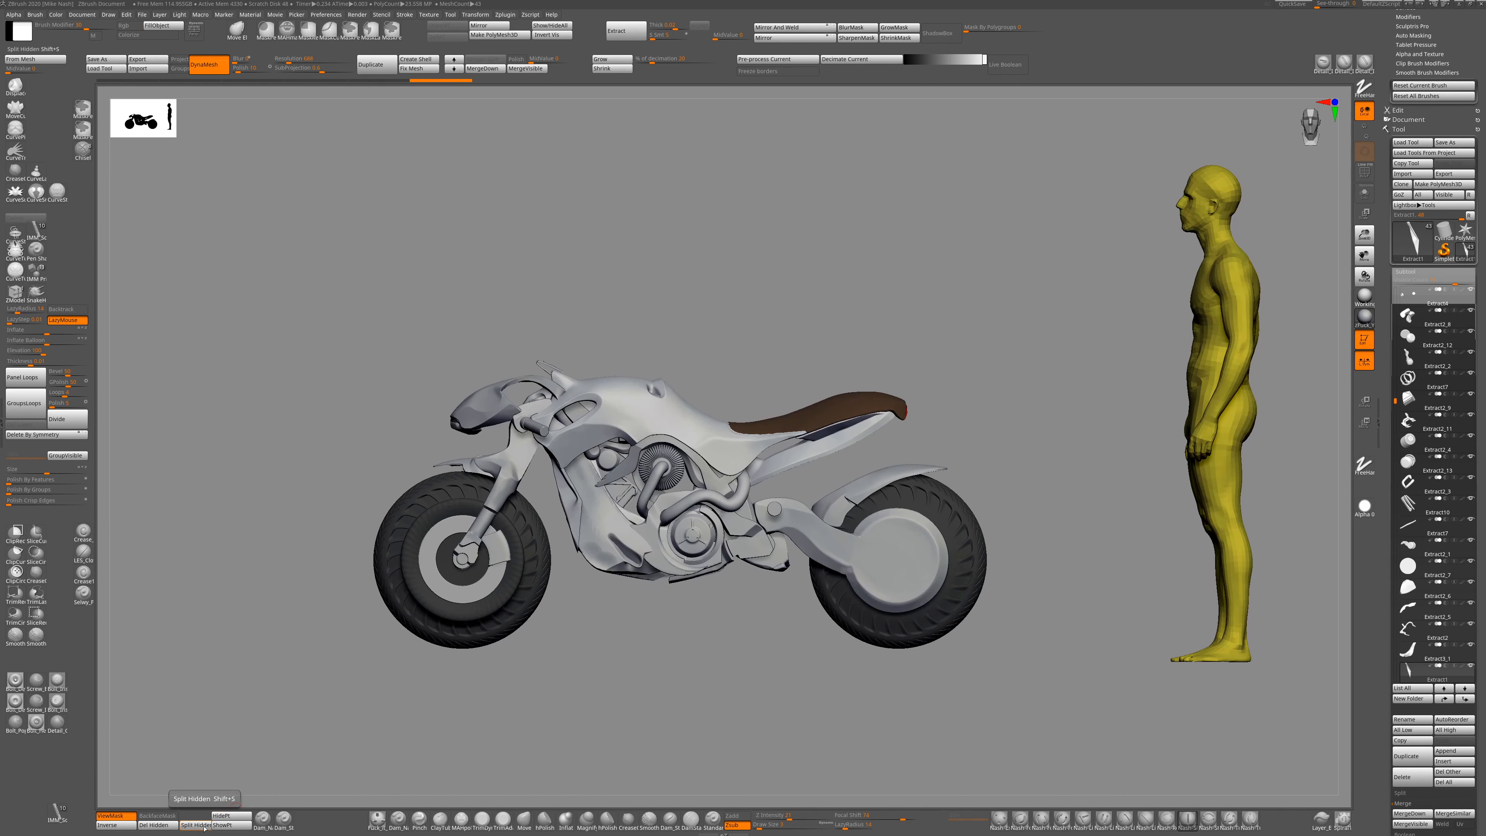
left_click(200, 825)
left_click(586, 539, "alt")
key("shift+alt+s")
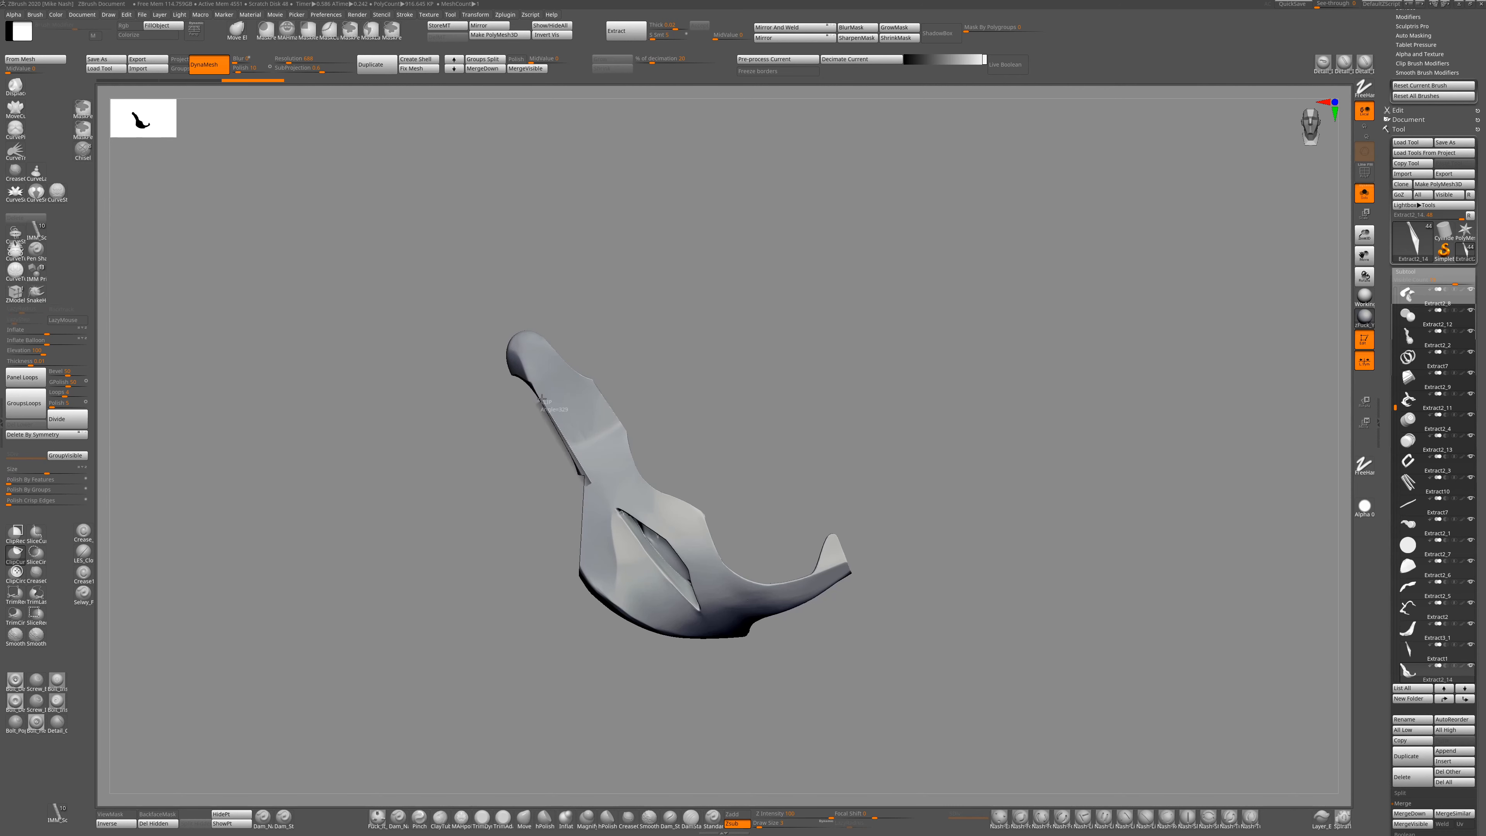
key("shift+alt+s")
left_click_drag(643, 691, 562, 666, "alt")
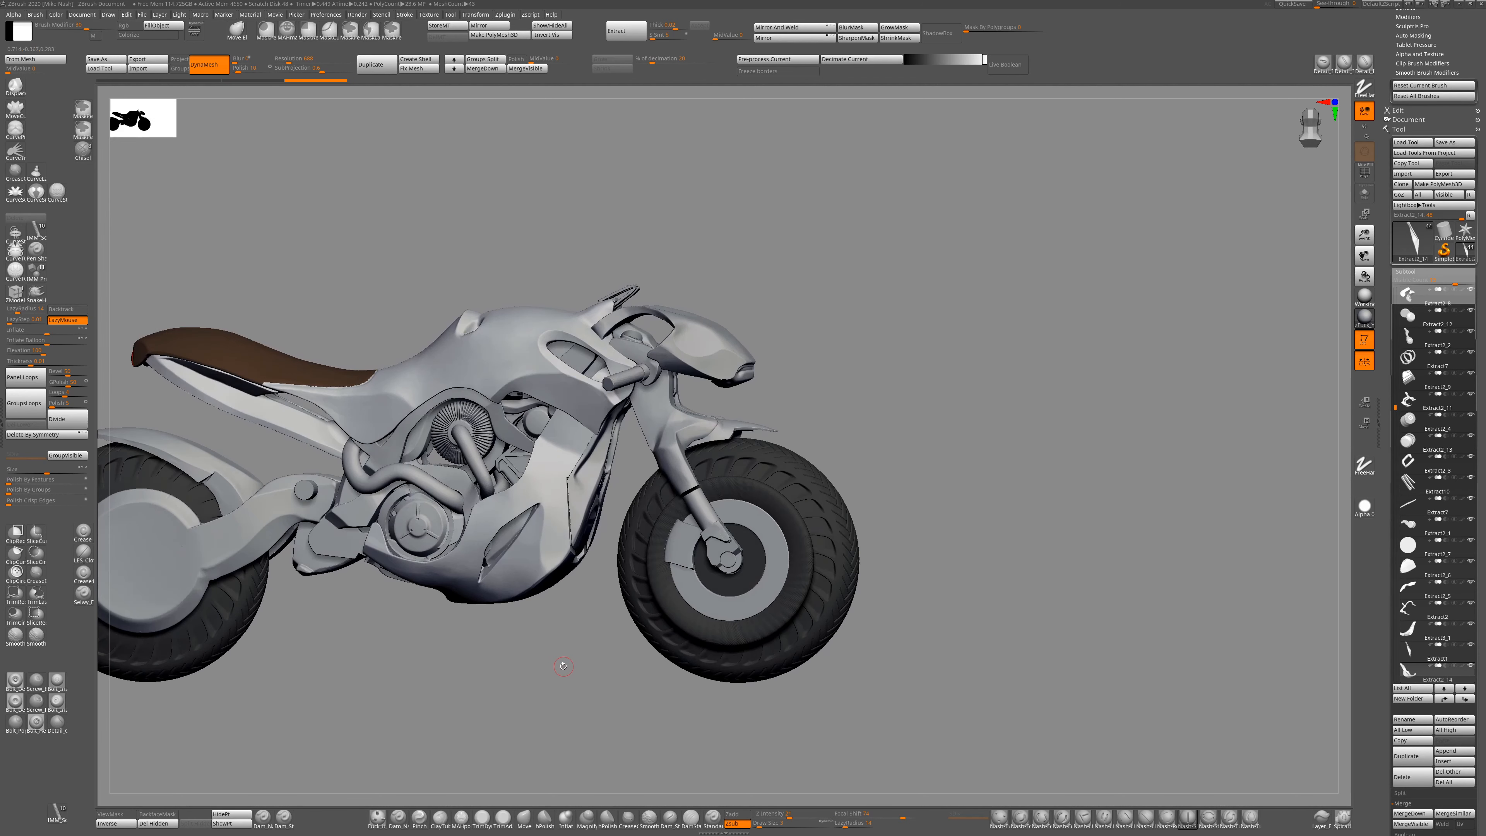
Select the narrow panel at the front edge of the lower fairing, frame it, and switch to the hPolish brush.
left_click_drag(799, 313, 725, 363)
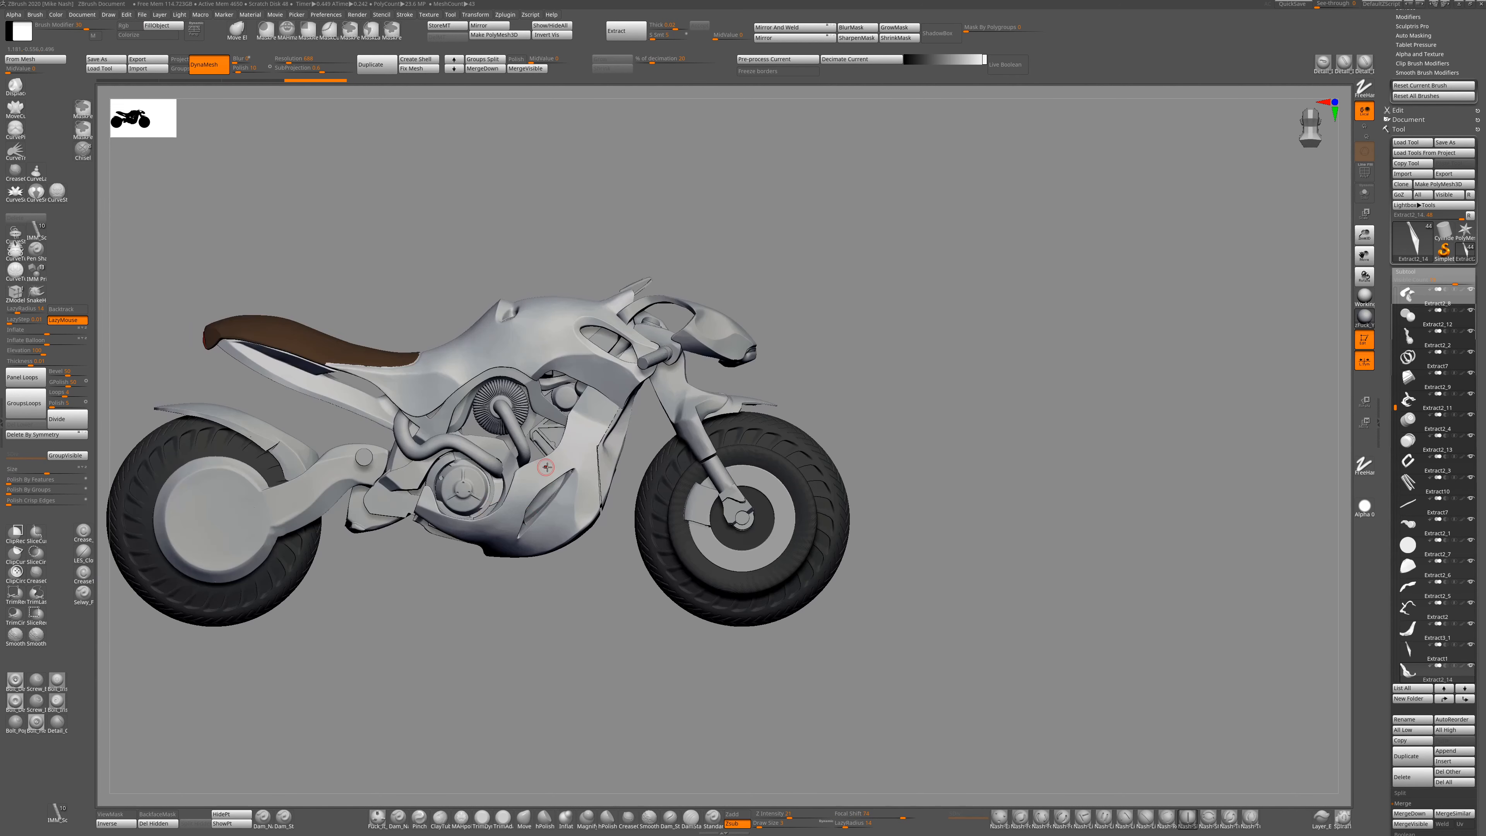
left_click_drag(616, 624, 612, 651, "alt")
left_click_drag(612, 651, 679, 649)
left_click(621, 468, "alt")
left_click_drag(649, 421, 640, 487, "alt")
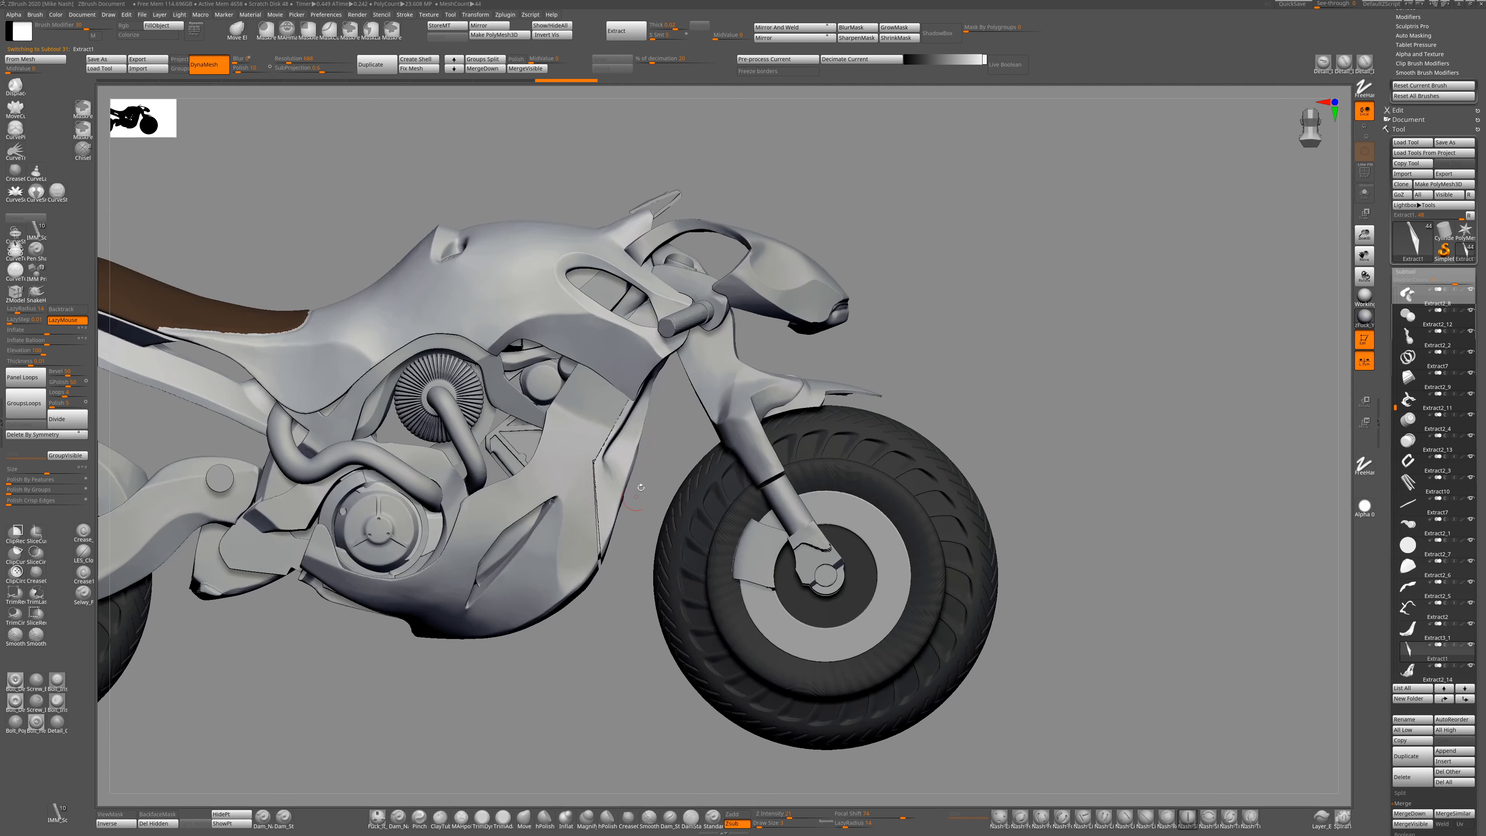
key("f")
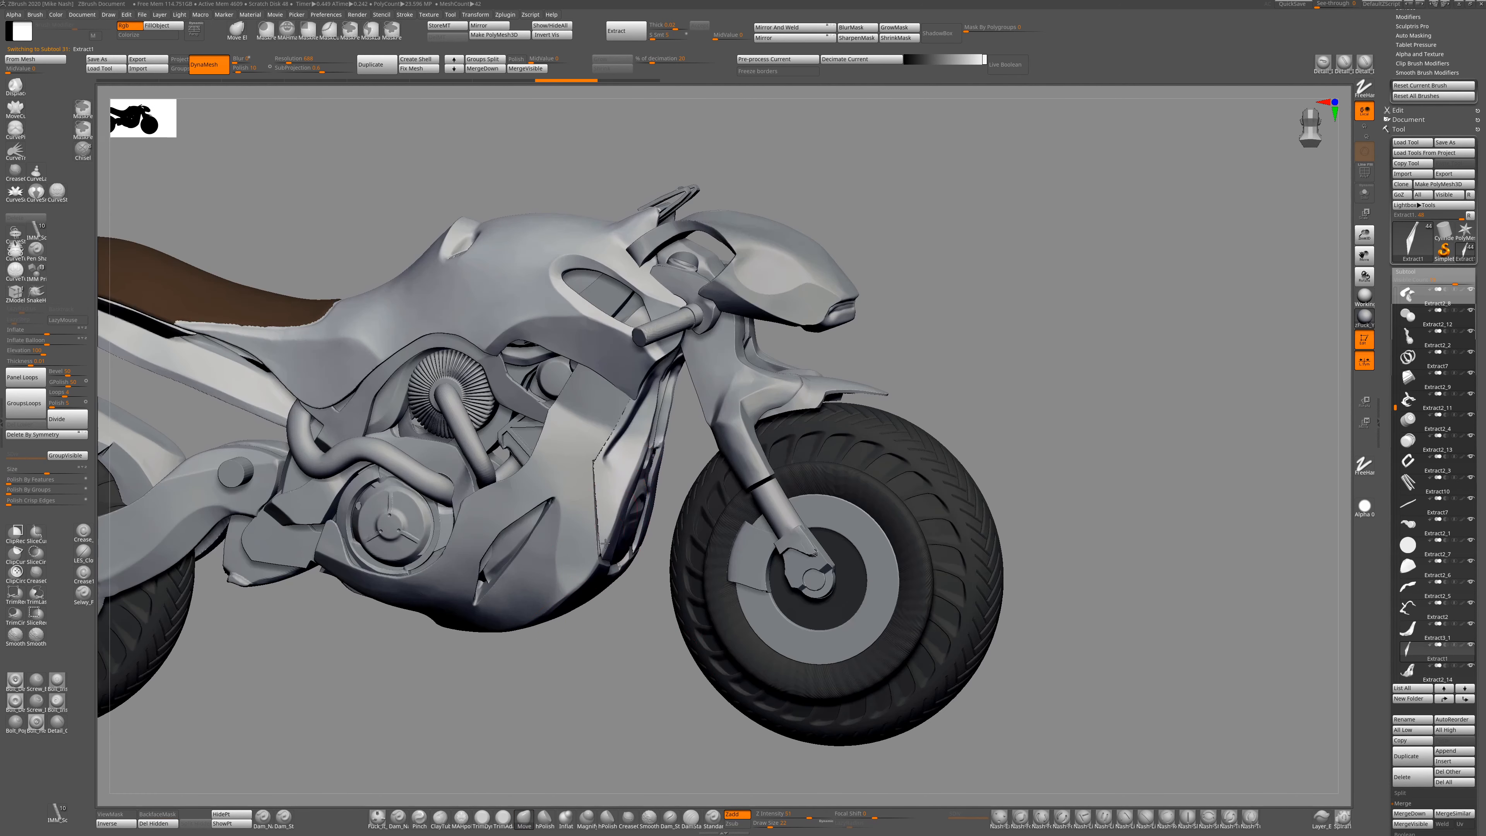
key("shift+alt+s")
key("f")
left_click(550, 823)
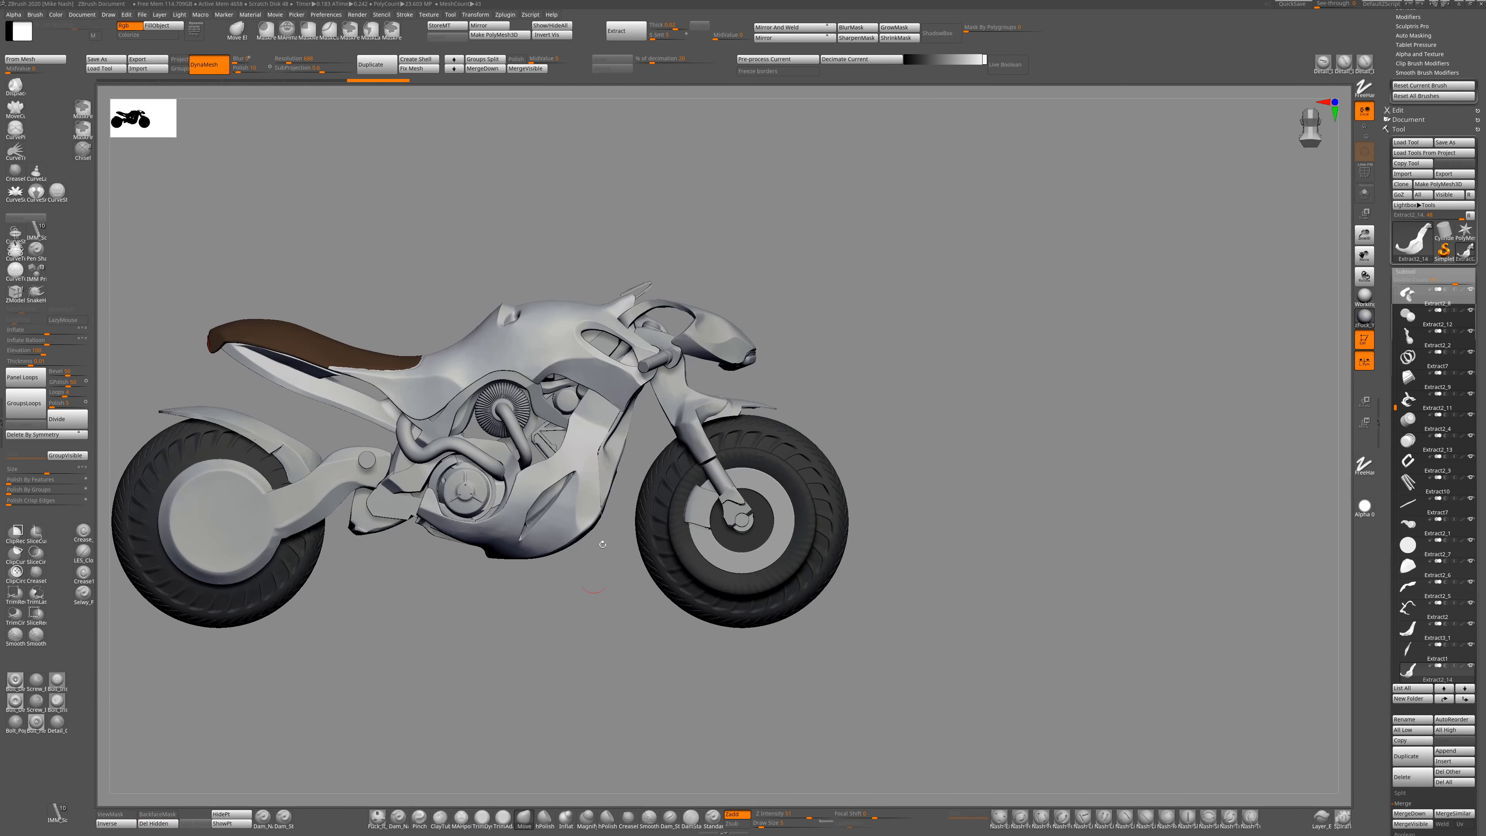
Examine the whole motorcycle from both sides and the tank body in isolation from above.
left_click_drag(602, 545, 628, 398, "alt")
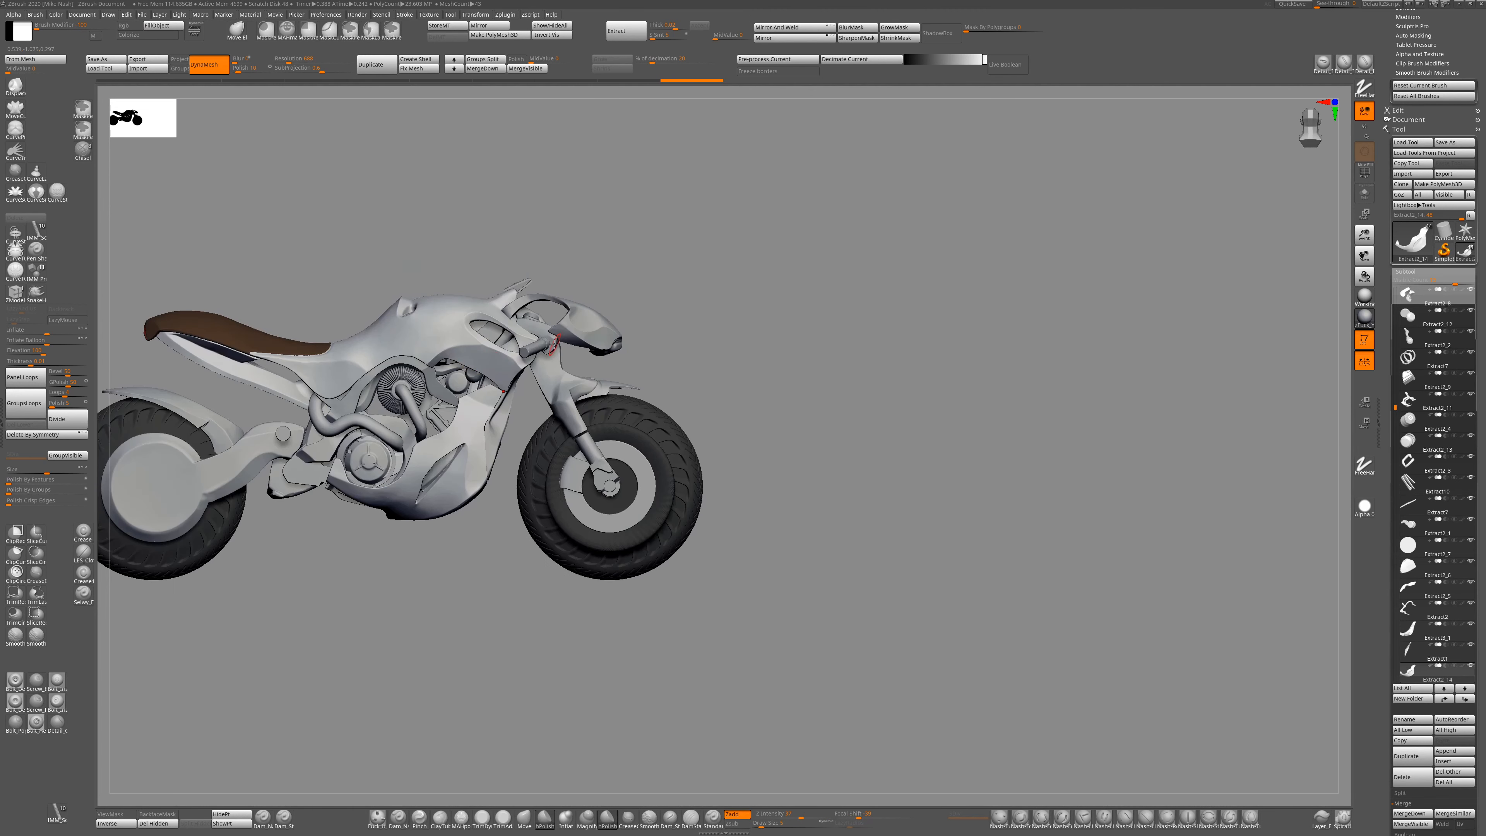
mouse_move(673, 298)
left_mouse_down()
mouse_move(656, 276)
mouse_move(659, 293)
left_mouse_up()
left_click(535, 349, "alt")
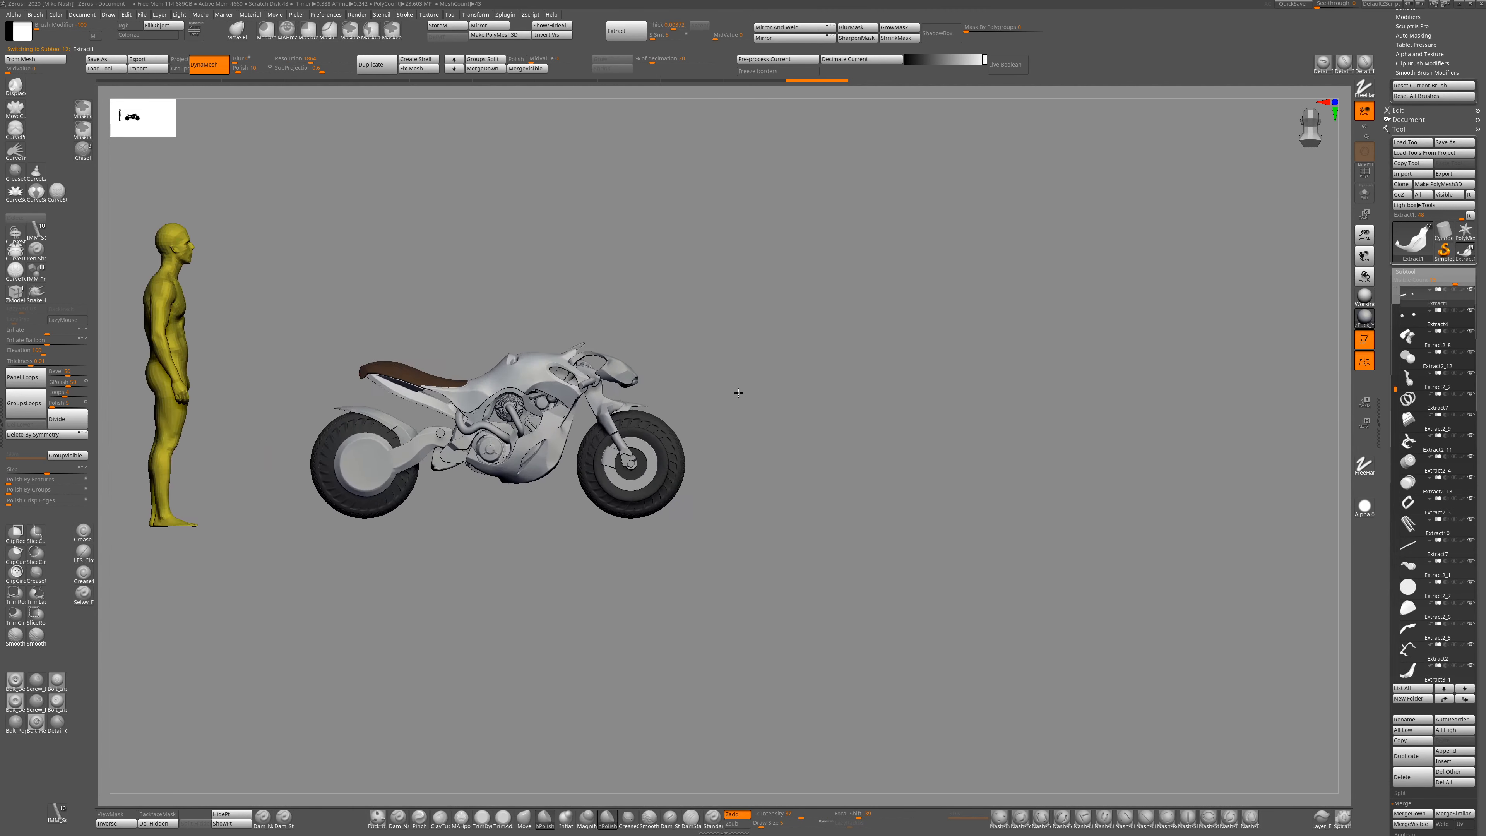
mouse_move(587, 614)
left_mouse_down()
mouse_move(561, 527)
mouse_move(591, 498)
mouse_move(562, 585)
left_mouse_up()
key("shift+s")
left_click_drag(620, 527, 399, 402)
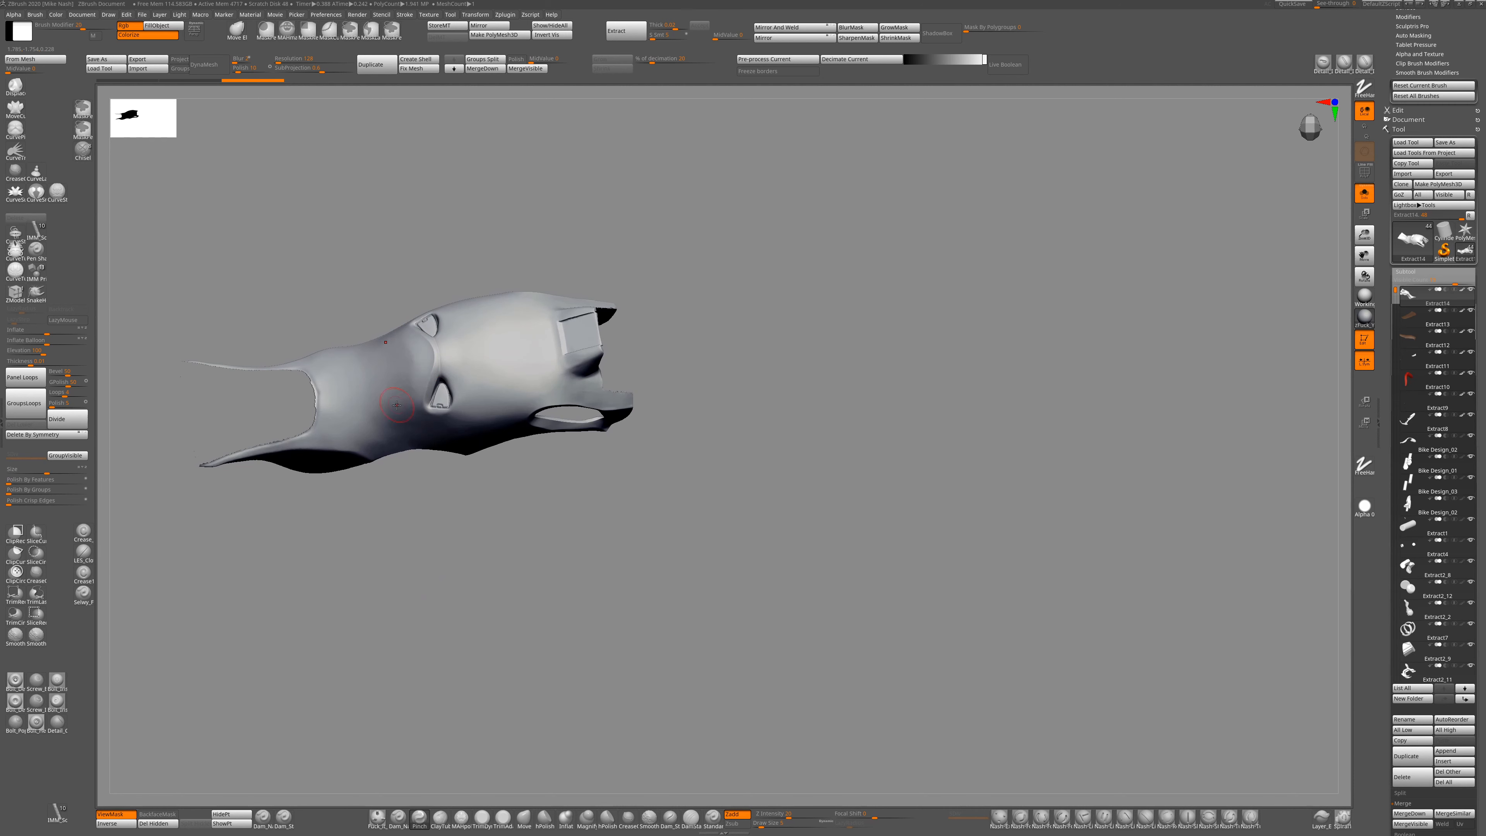
key("shift+s")
right_click_drag(450, 593, 450, 353)
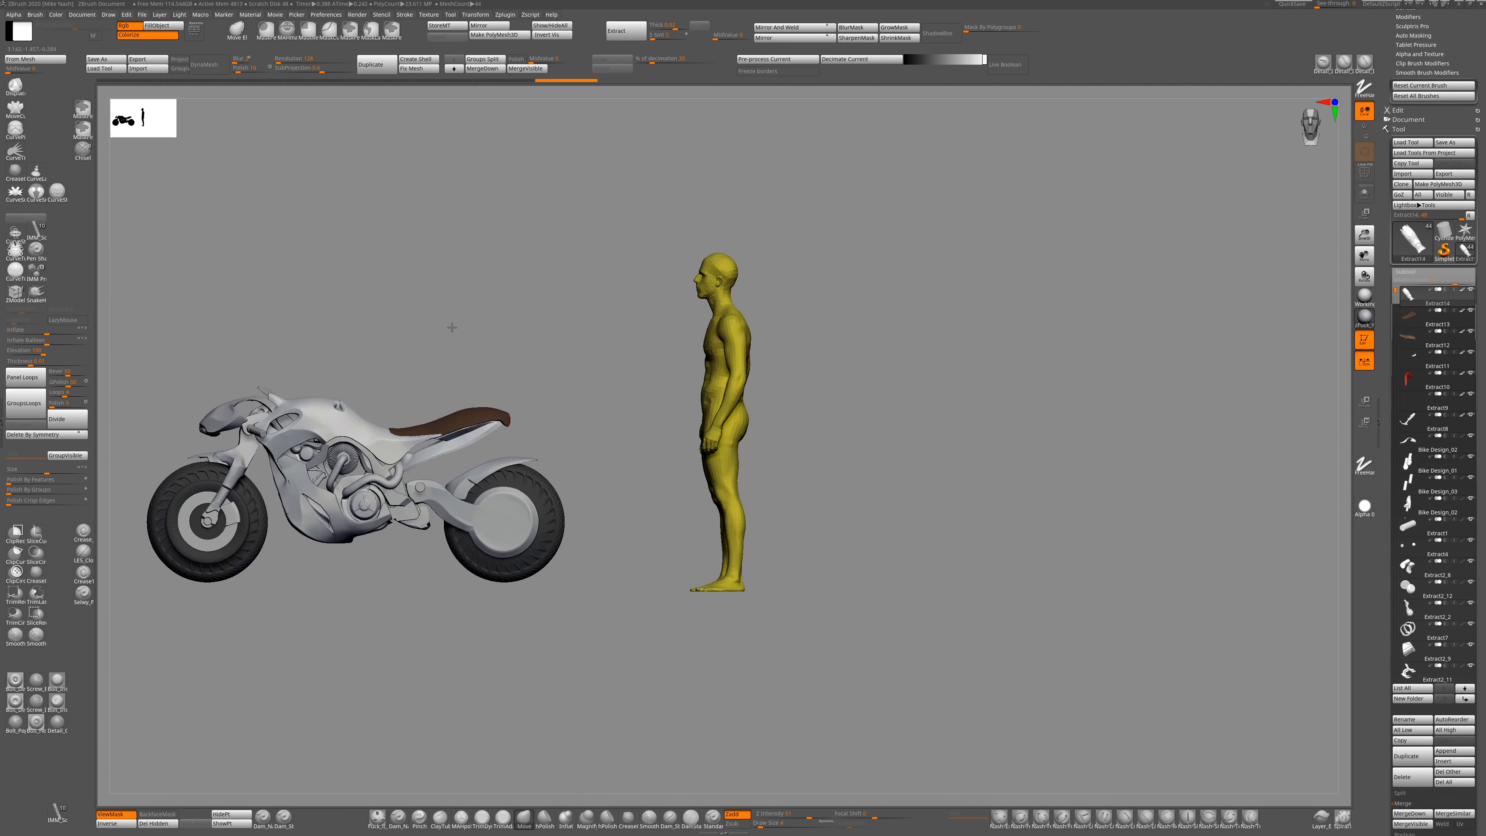
left_click_drag(320, 586, 420, 329, "alt")
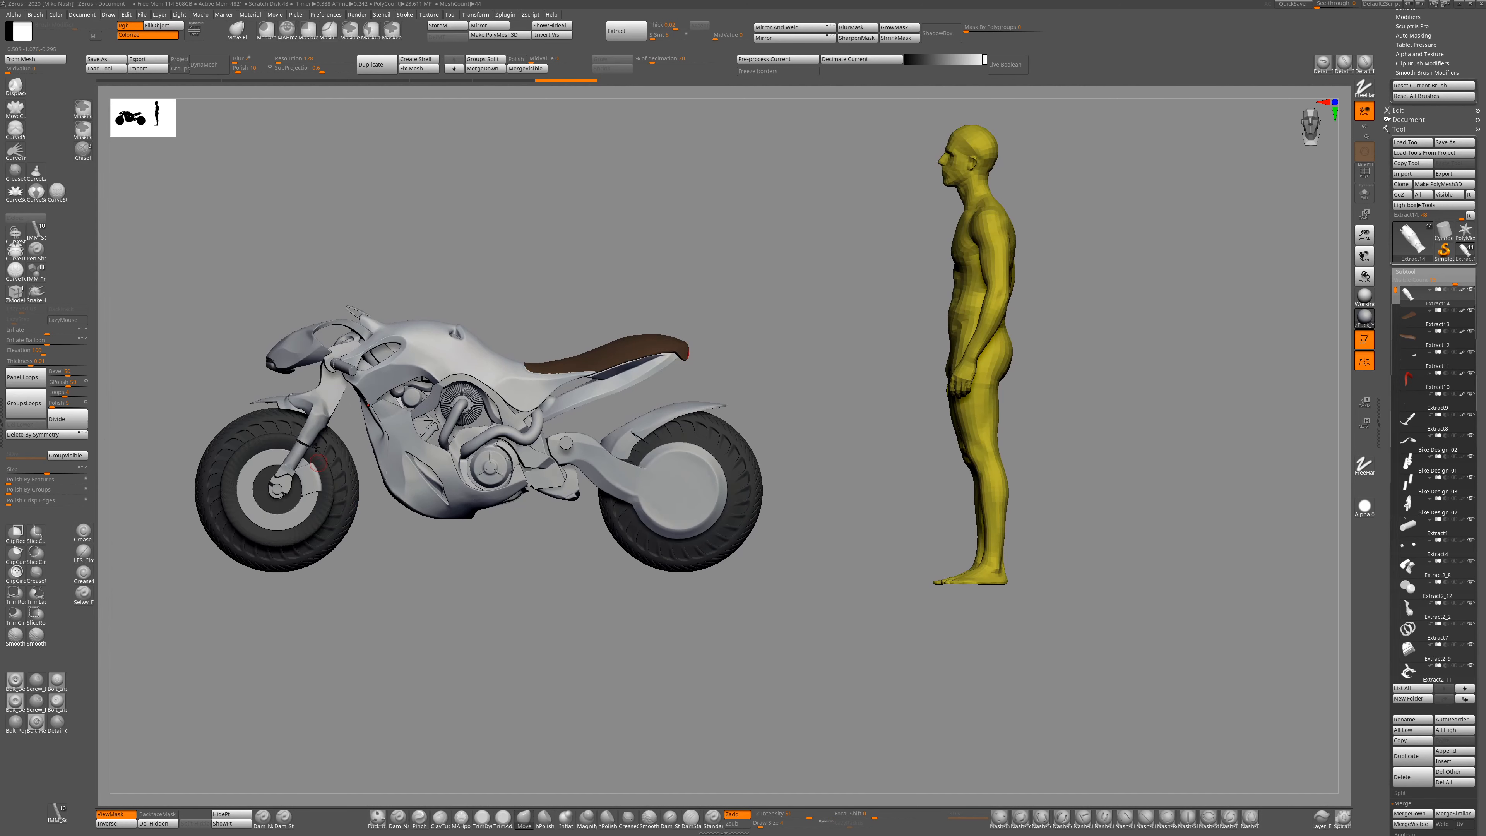
Isolate the front brake disc ring and try to slice a small oval out of its face with SliceCirc.
left_click_drag(316, 447, 303, 596, "alt")
left_click(280, 550, "alt")
left_click_drag(468, 591, 516, 195, "alt")
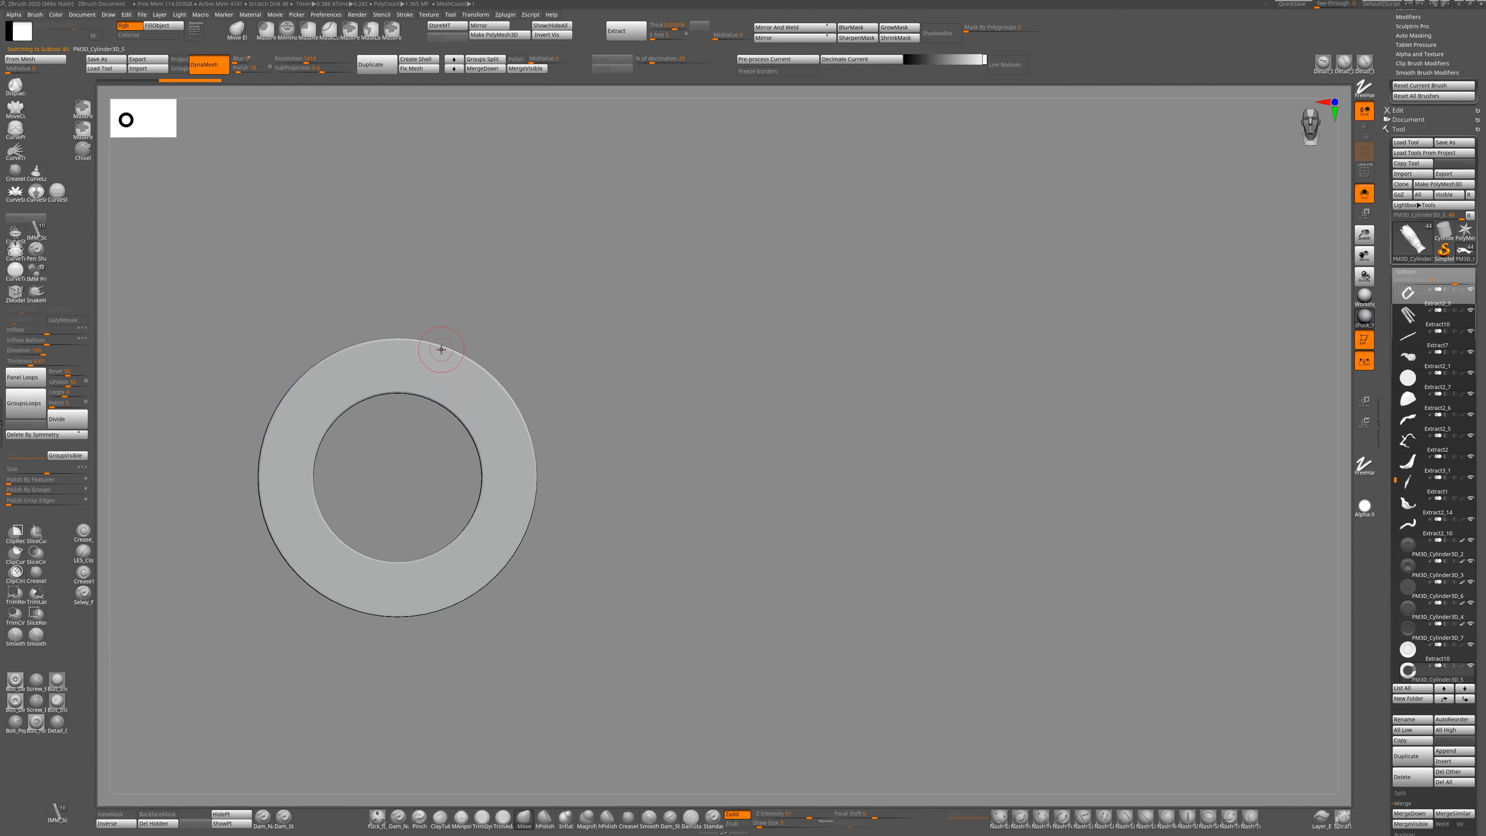
left_click(36, 553, "ctrl+shift")
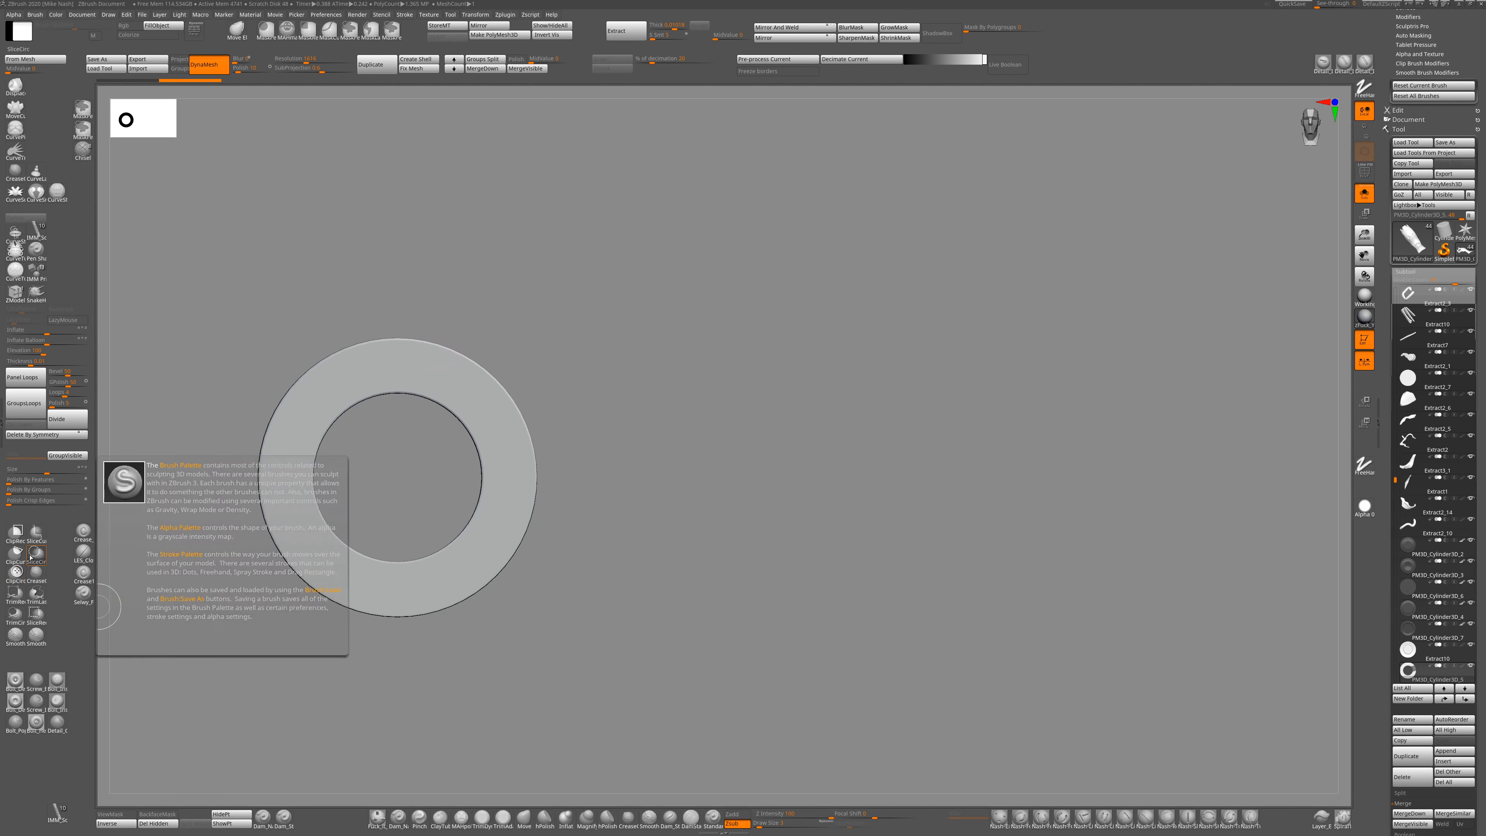
left_click_drag(488, 509, 516, 528, "ctrl+shift")
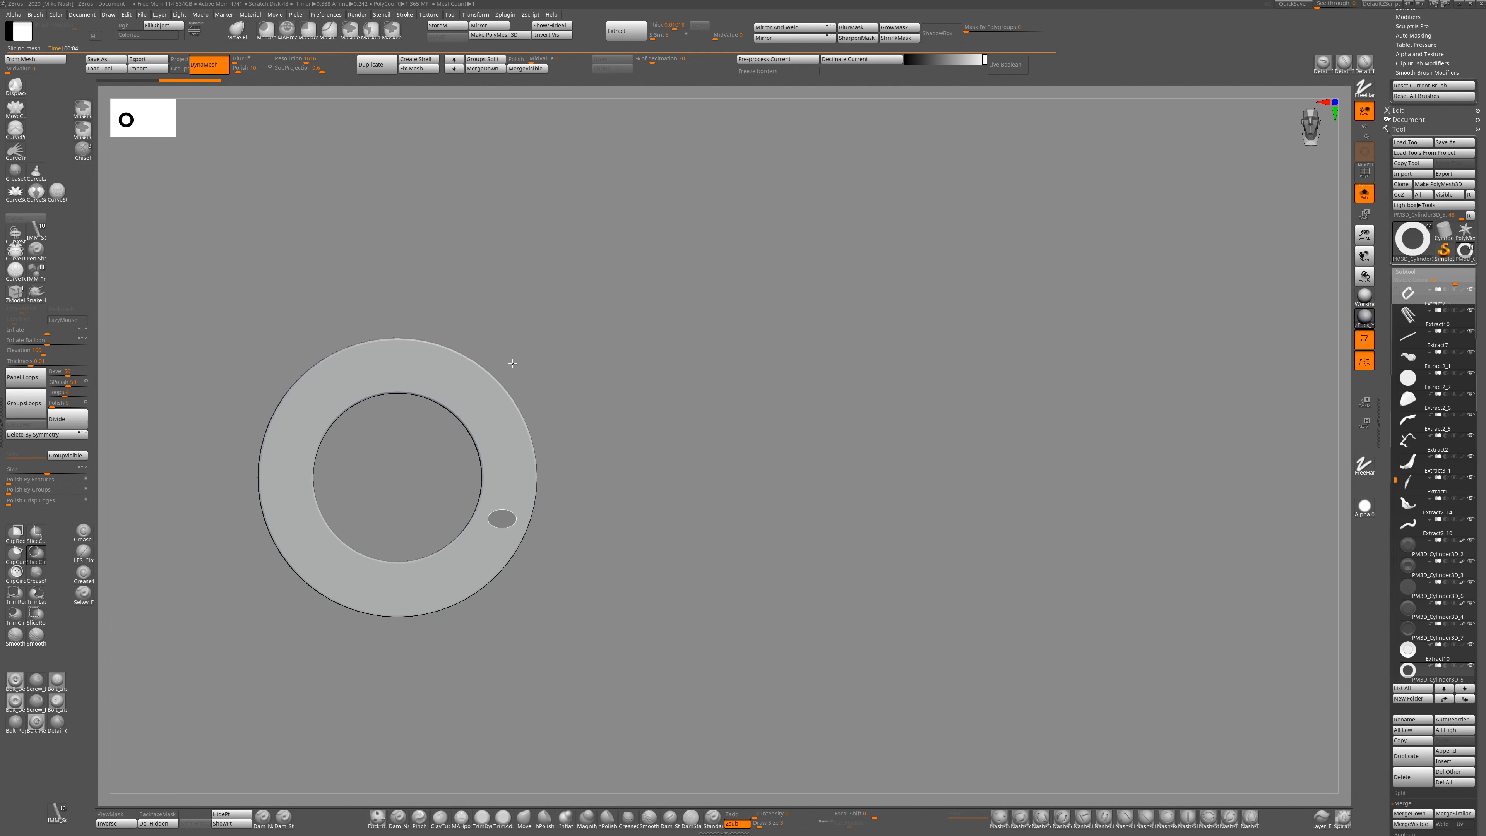
Mask the brake disc ring and resize the thin cylinder inserted through its upper area with the gizmo.
mouse_move(581, 372)
left_mouse_down("shift")
mouse_move(497, 514)
mouse_move(561, 375)
left_mouse_up("shift")
left_click_drag(578, 233, 414, 706, "ctrl")
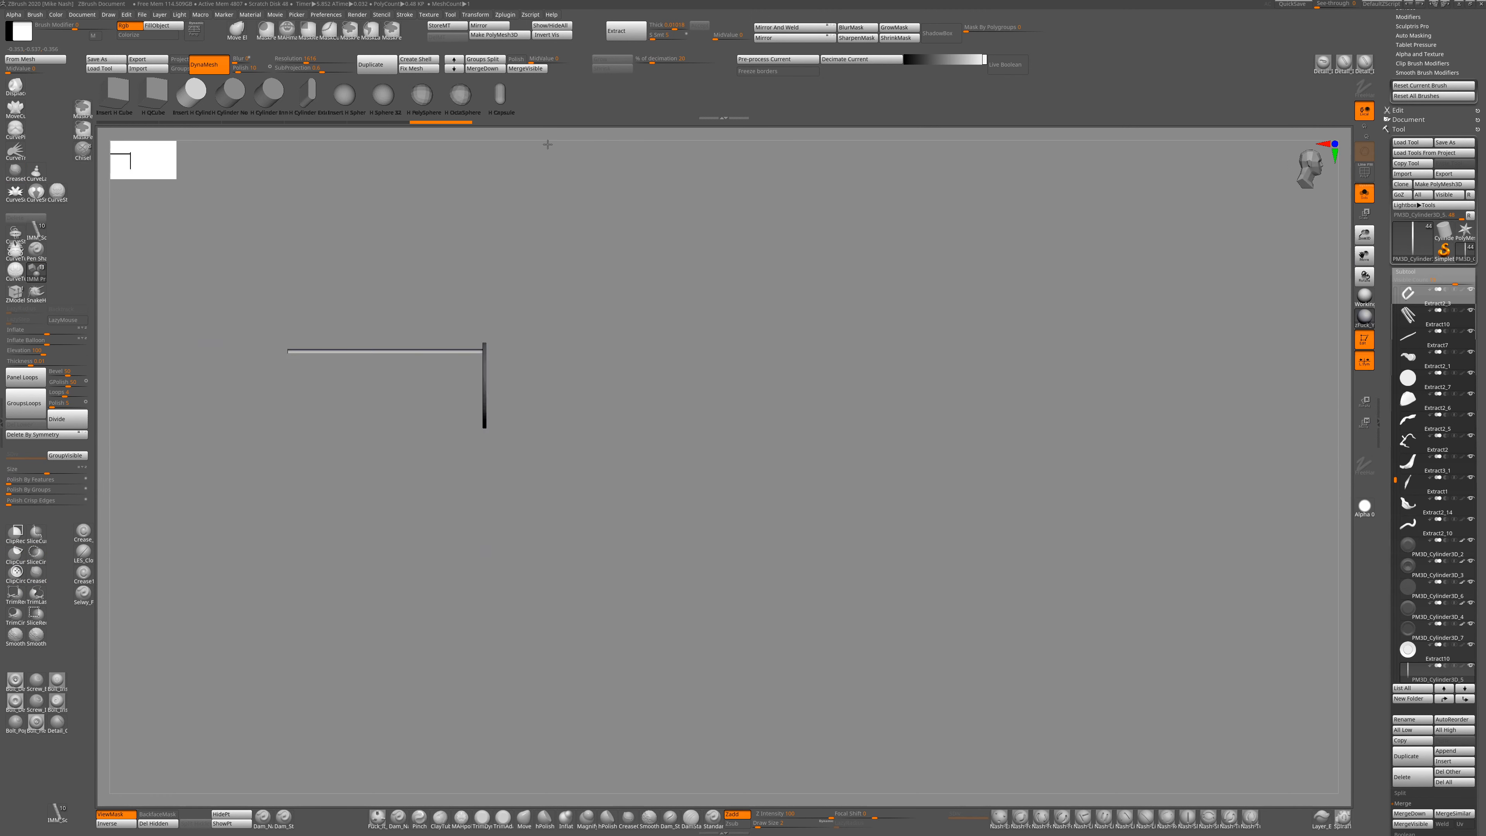
left_click_drag(492, 360, 391, 365)
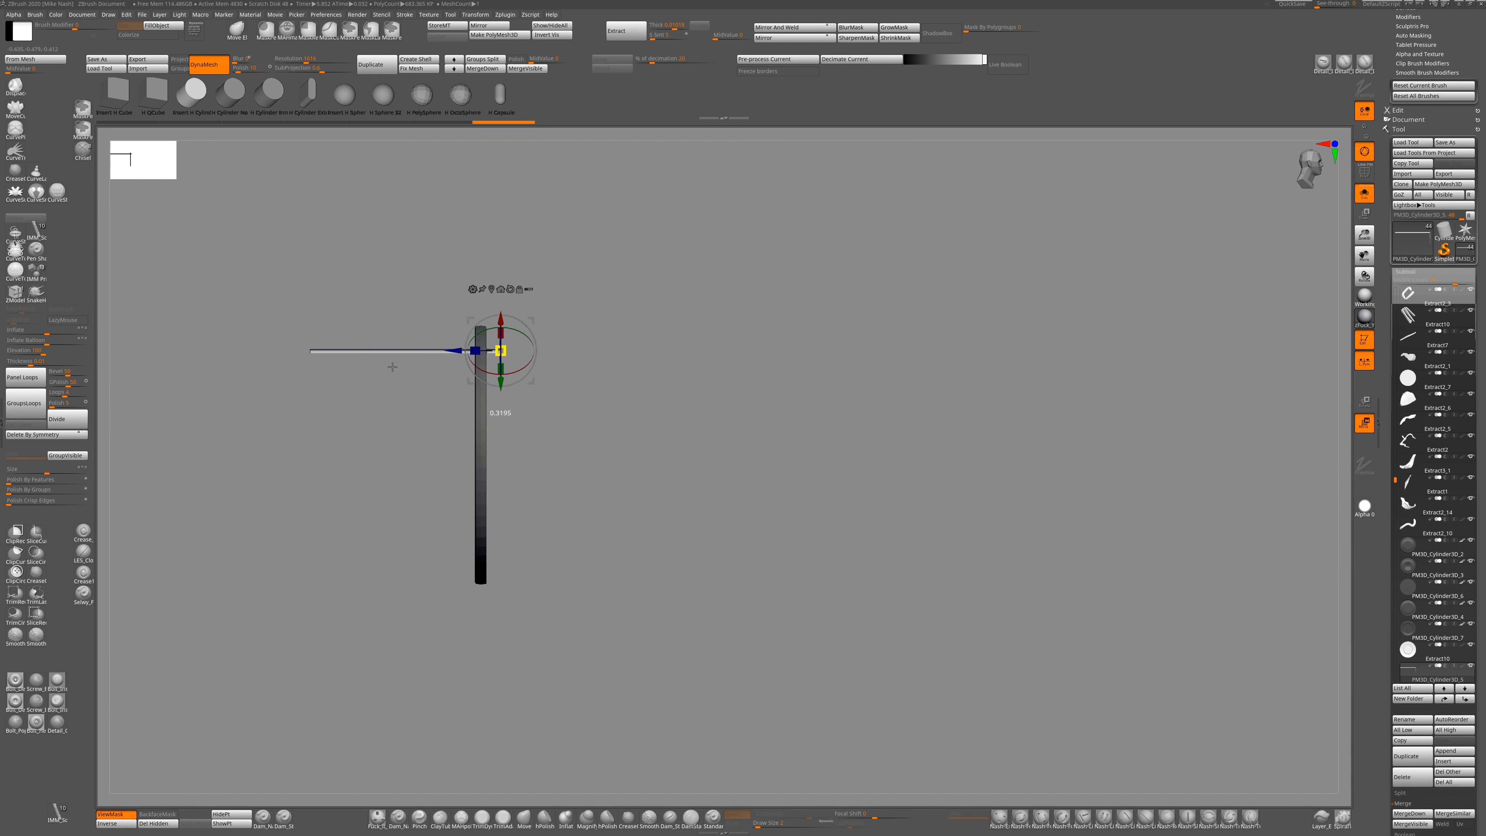
right_click_drag(391, 365, 521, 409)
left_click_drag(501, 351, 528, 412)
right_click_drag(528, 412, 574, 357)
right_click_drag(573, 358, 567, 319, "ctrl")
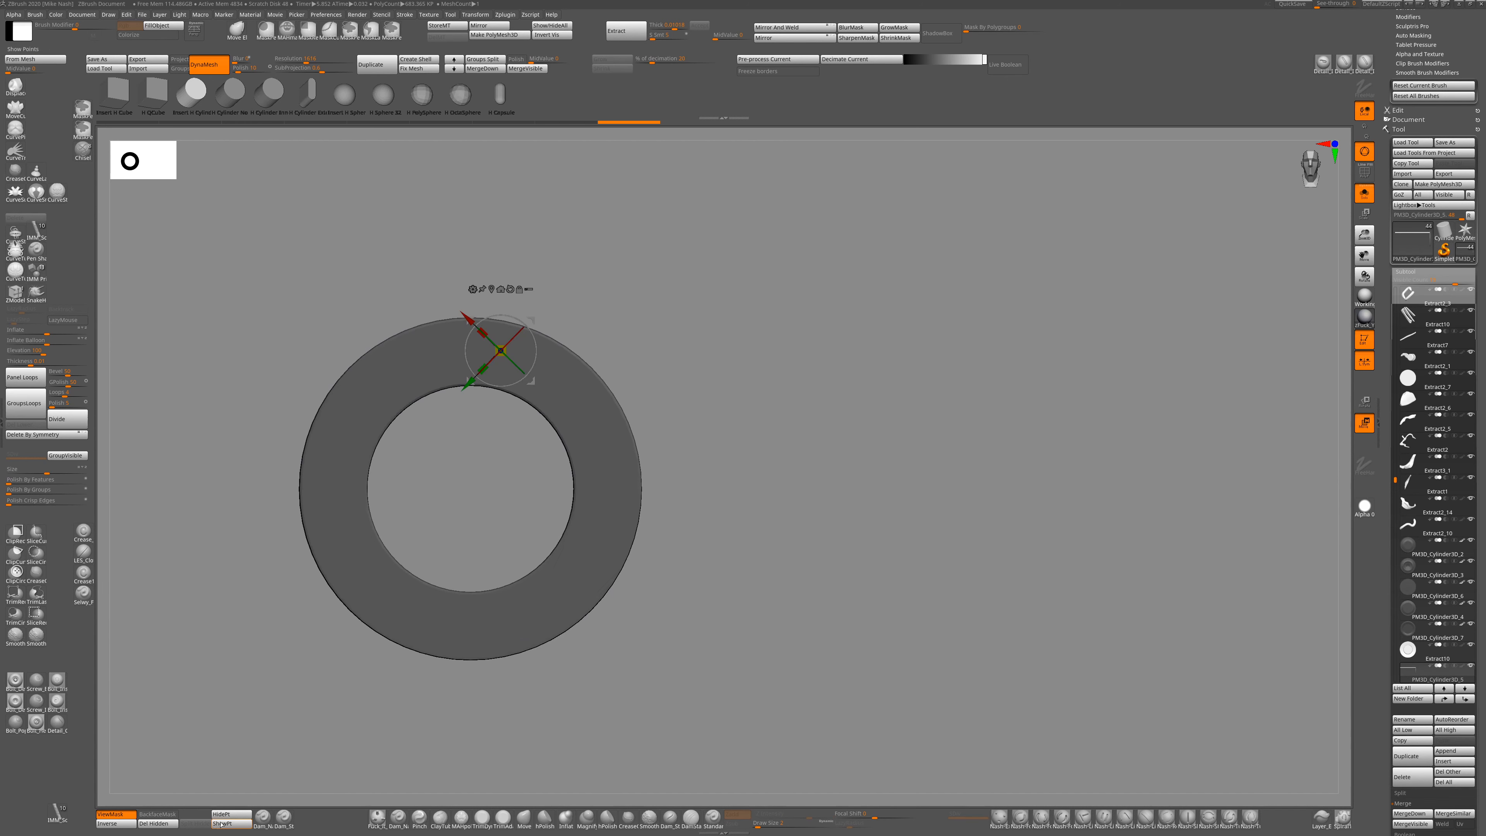
Separate the brake disc ring from the inserted cylinder by hiding and showing its parts.
left_click(471, 328, "alt")
right_click_drag(704, 301, 717, 355)
left_click(476, 328)
mouse_move(638, 287)
right_mouse_down()
mouse_move(678, 271)
mouse_move(634, 290)
right_mouse_up()
left_click(233, 815)
left_click(223, 824)
left_click(1365, 193)
right_click_drag(640, 372, 679, 374)
left_click(1364, 193)
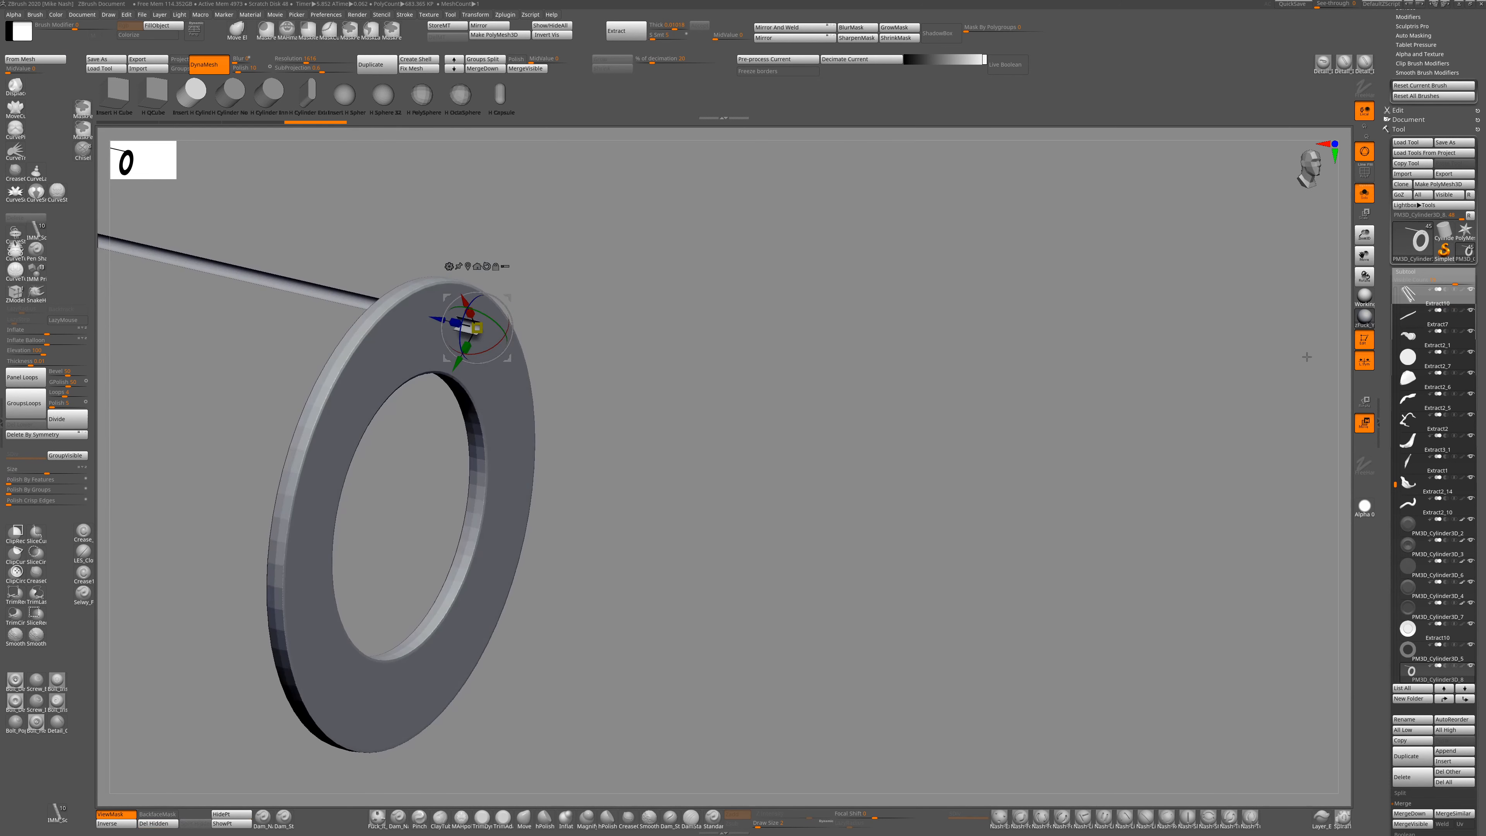
Delete the hidden geometry of the separated brake disc subtool and bring the whole motorcycle back into view.
key("Up")
key("Down")
left_click(227, 818)
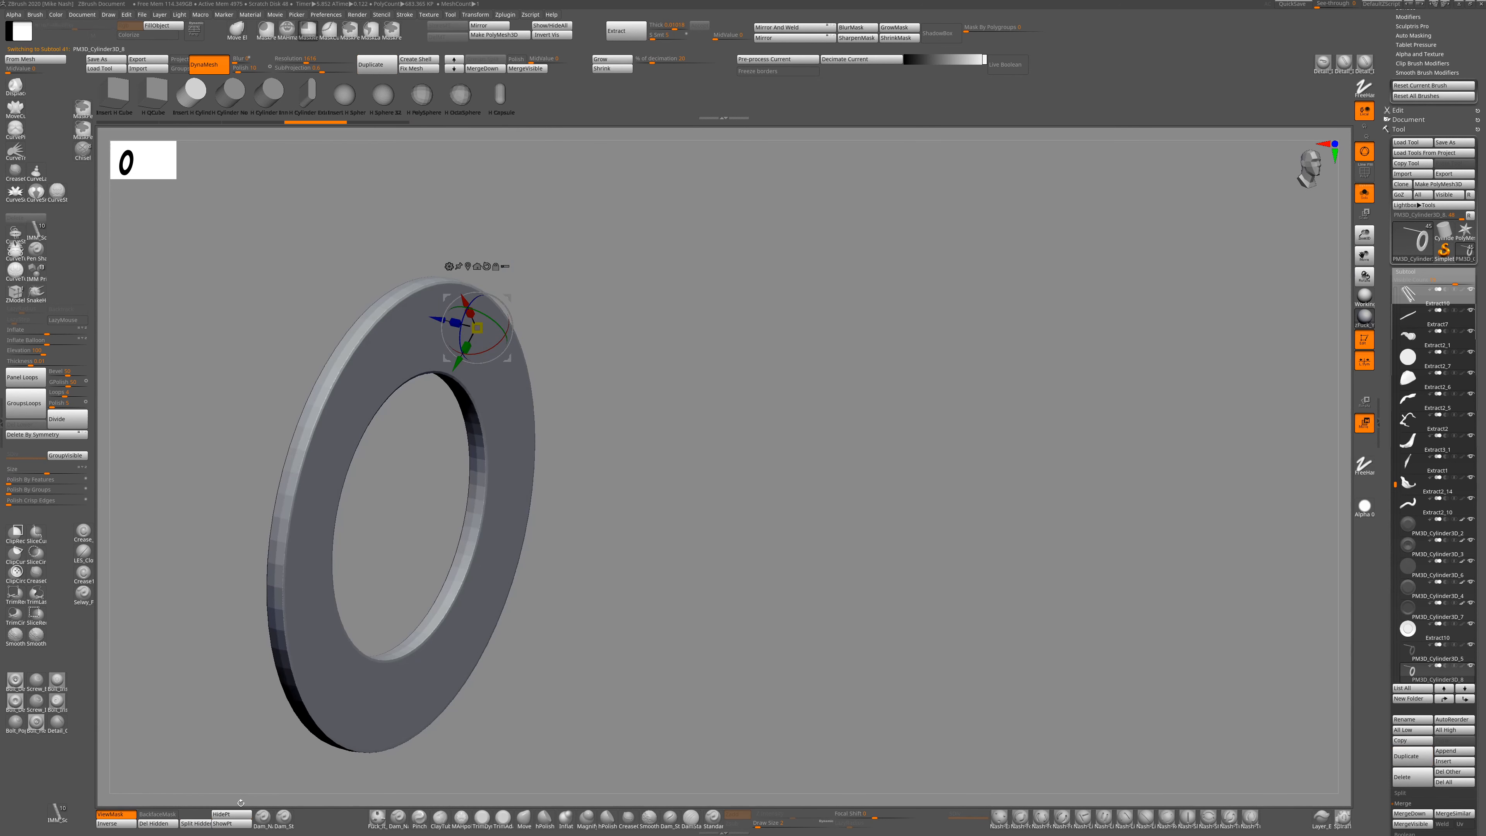
key("ctrl+z")
key("ctrl+shift+z")
left_click(168, 823)
left_click(1364, 193)
right_click_drag(831, 480, 419, 194)
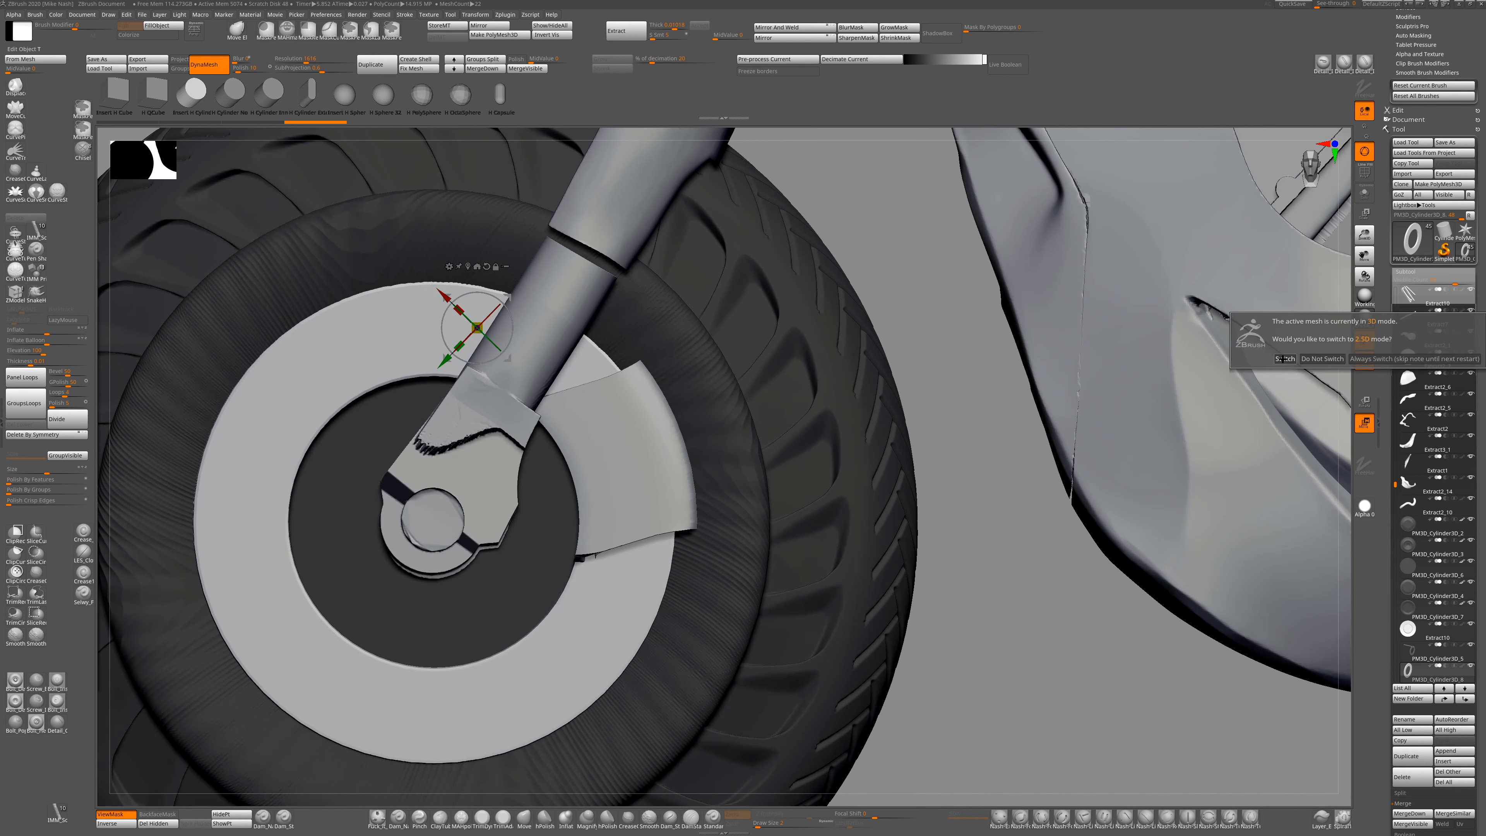
Leave gizmo mode, select the lower fairing in the full side view, and switch to the Move brush.
left_click(1471, 289, "shift")
left_click(1379, 422)
key("f")
key("f")
right_click_drag(1029, 476, 802, 562)
left_click(724, 413, "alt")
mouse_move(724, 413)
right_mouse_down("ctrl")
mouse_move(779, 647)
mouse_move(604, 694)
right_mouse_up("ctrl")
key("b")
key("m")
key("v")
right_click_drag(587, 400, 649, 306, "ctrl")
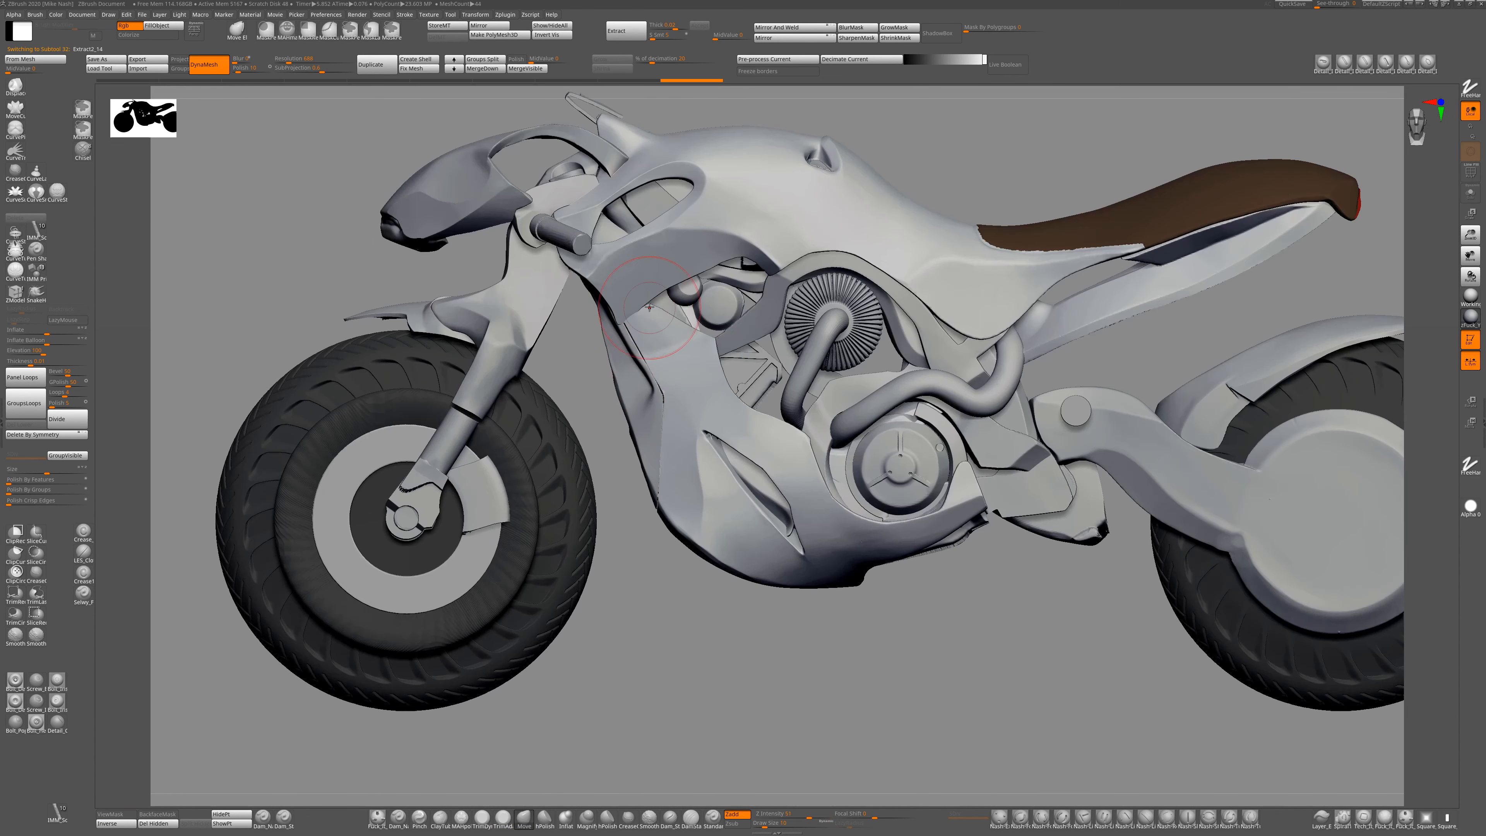
Select the tank body and compare its lower front edge in isolation and against the surrounding parts.
left_click(626, 311, "alt")
key("alt+s")
key("alt+s")
key("alt+s")
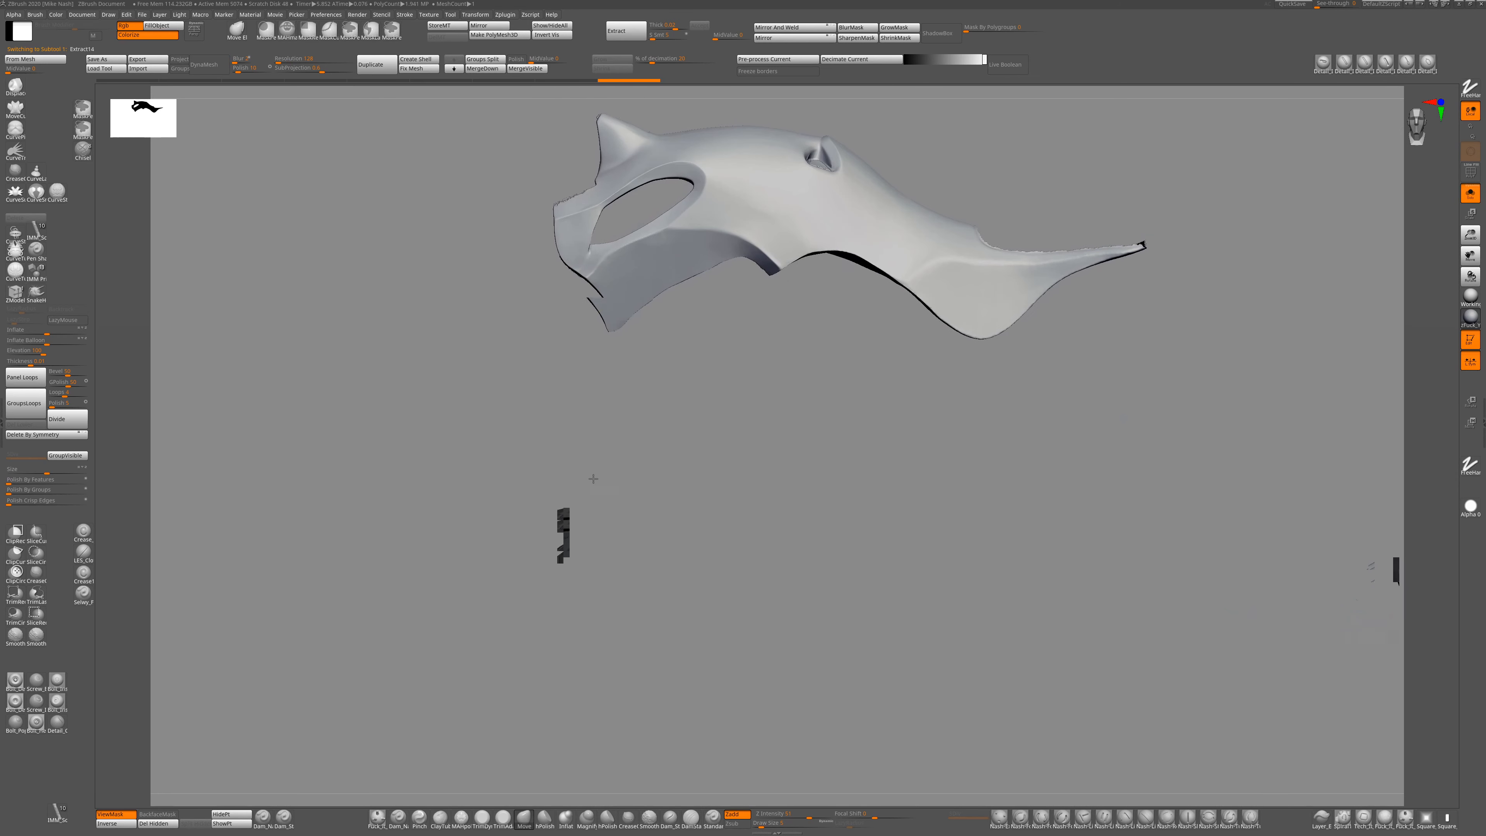
right_click_drag(594, 477, 538, 517, "alt")
right_click_drag(538, 517, 573, 336, "ctrl")
key("alt+s")
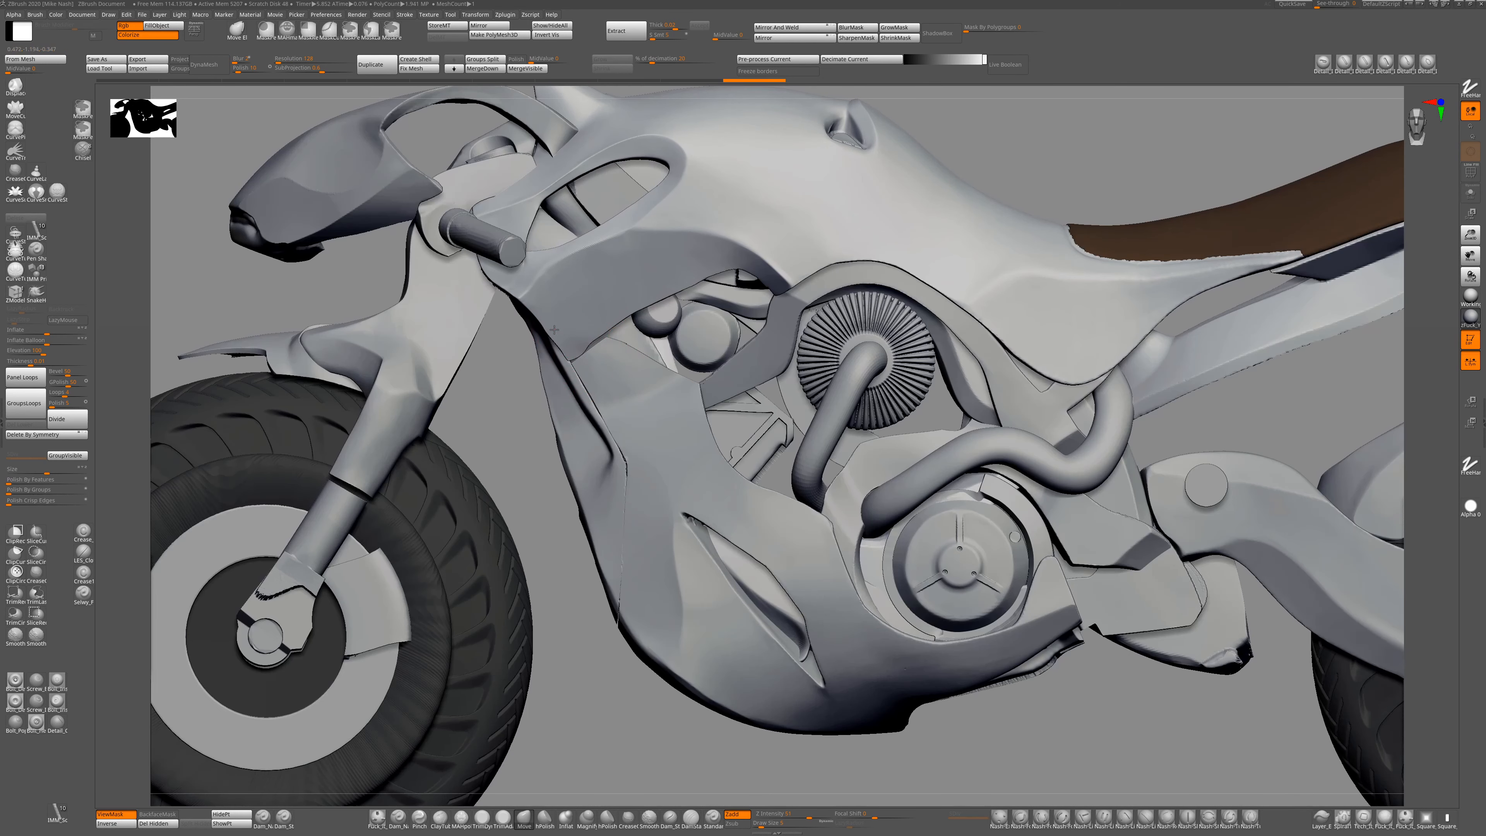
Choose the hPolish brush for the tank body and check the shape from the opposite side of the motorcycle.
key("alt+s")
key("b")
key("h")
key("p")
key("alt+s")
mouse_move(570, 604)
right_mouse_down()
mouse_move(655, 600)
mouse_move(597, 564)
mouse_move(624, 564)
right_mouse_up()
key("alt+s")
key("alt+s")
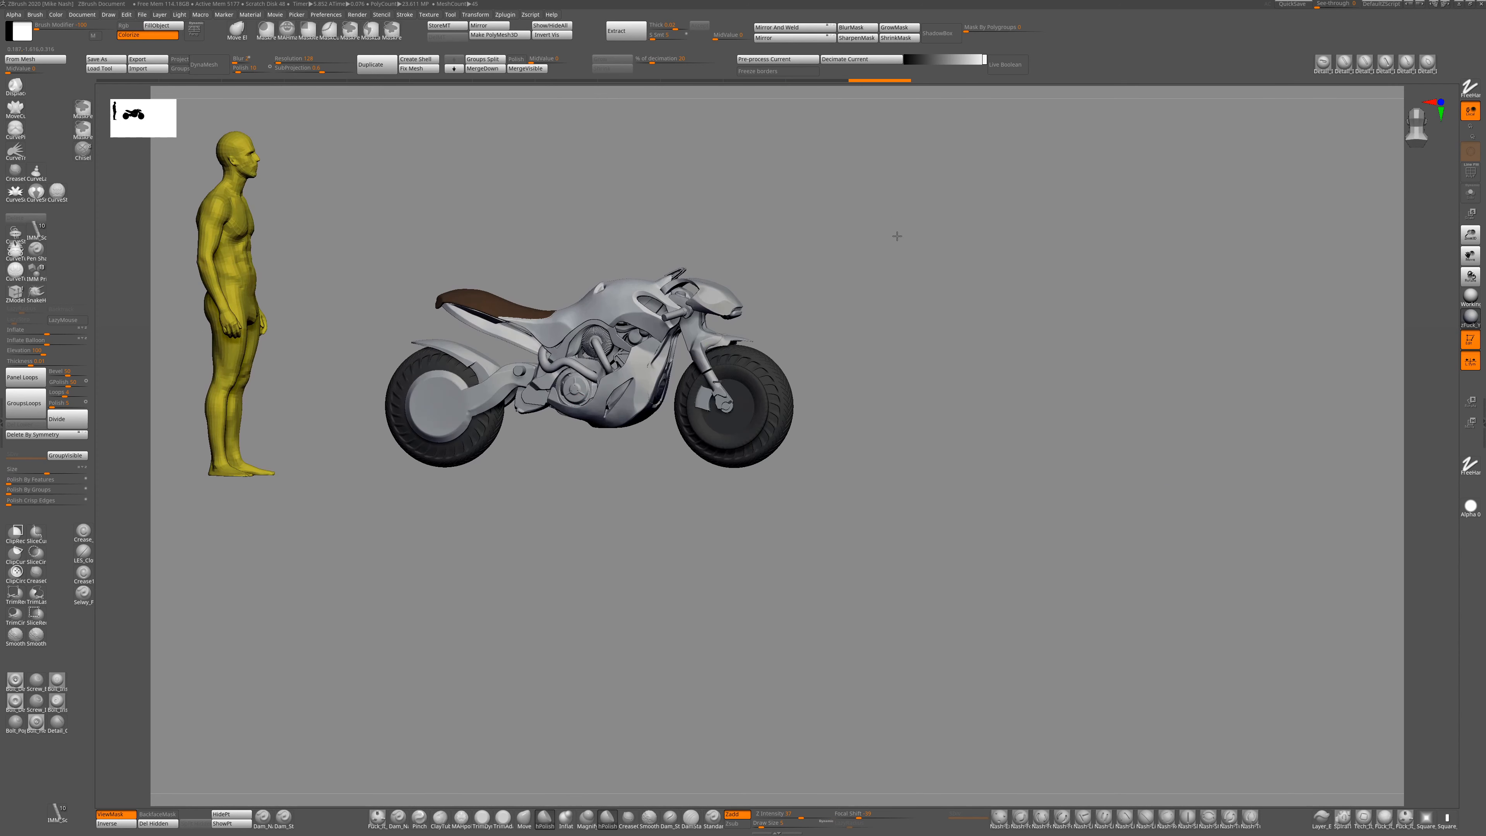
Try to reshape the rear end of the tank's side opening with the Move brush, and undo the stroke.
right_click_drag(853, 217, 636, 285, "ctrl")
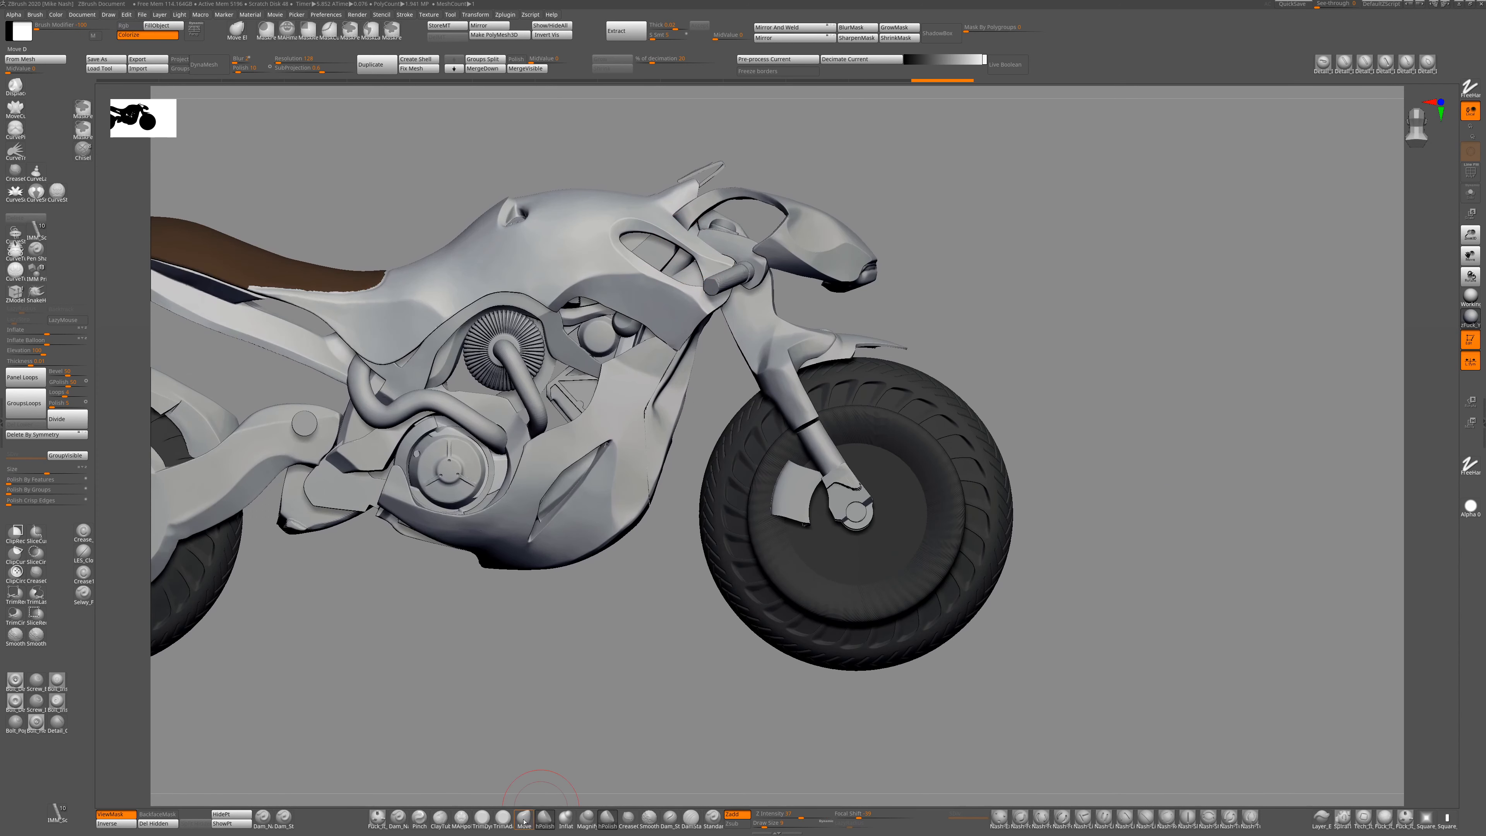
left_click_drag(630, 291, 650, 280)
mouse_move(649, 279)
right_mouse_down("ctrl")
mouse_move(797, 242)
mouse_move(644, 445)
mouse_move(633, 645)
mouse_move(690, 263)
right_mouse_up("ctrl")
key("ctrl+z")
key("alt+b")
right_click_drag(725, 522, 738, 404, "ctrl")
right_click_drag(738, 404, 778, 468)
right_click_drag(779, 468, 827, 263, "ctrl")
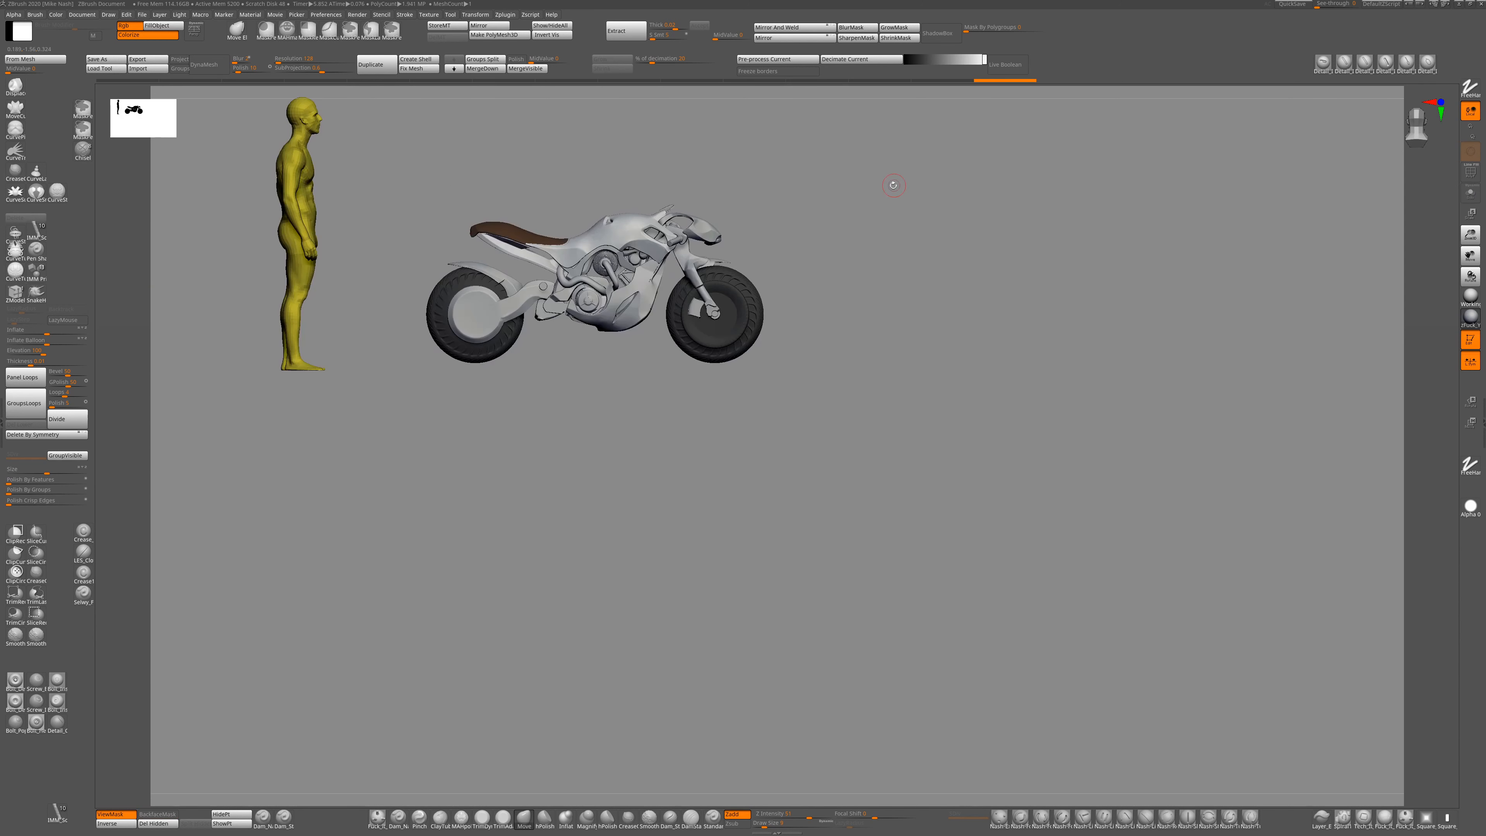
right_click_drag(889, 182, 870, 275)
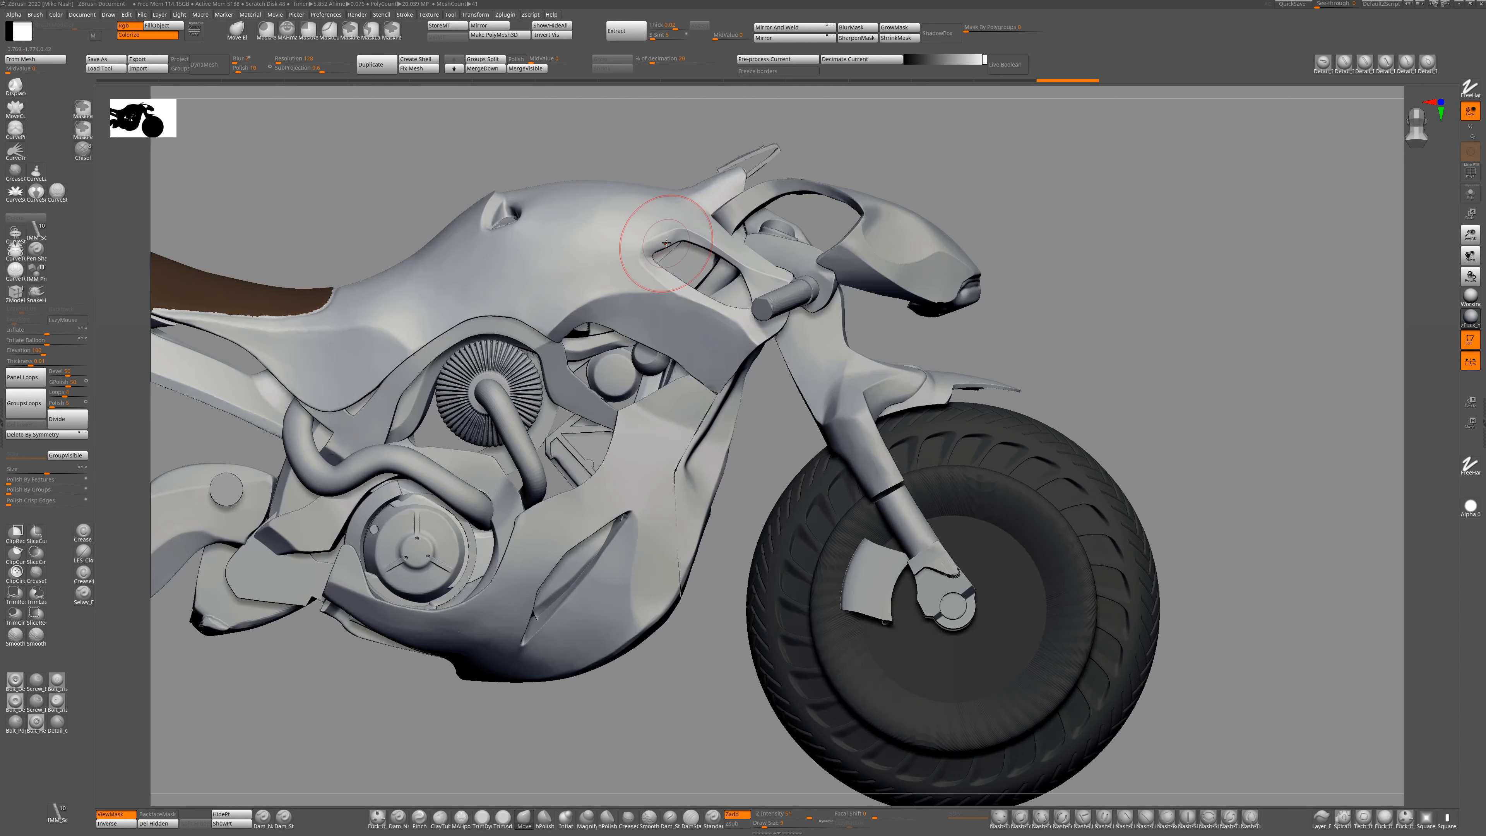
Isolate the tank body and polish the rim of its side opening with the hPolish brush.
key("alt+s")
left_click_drag(834, 320, 839, 329)
left_click(544, 818)
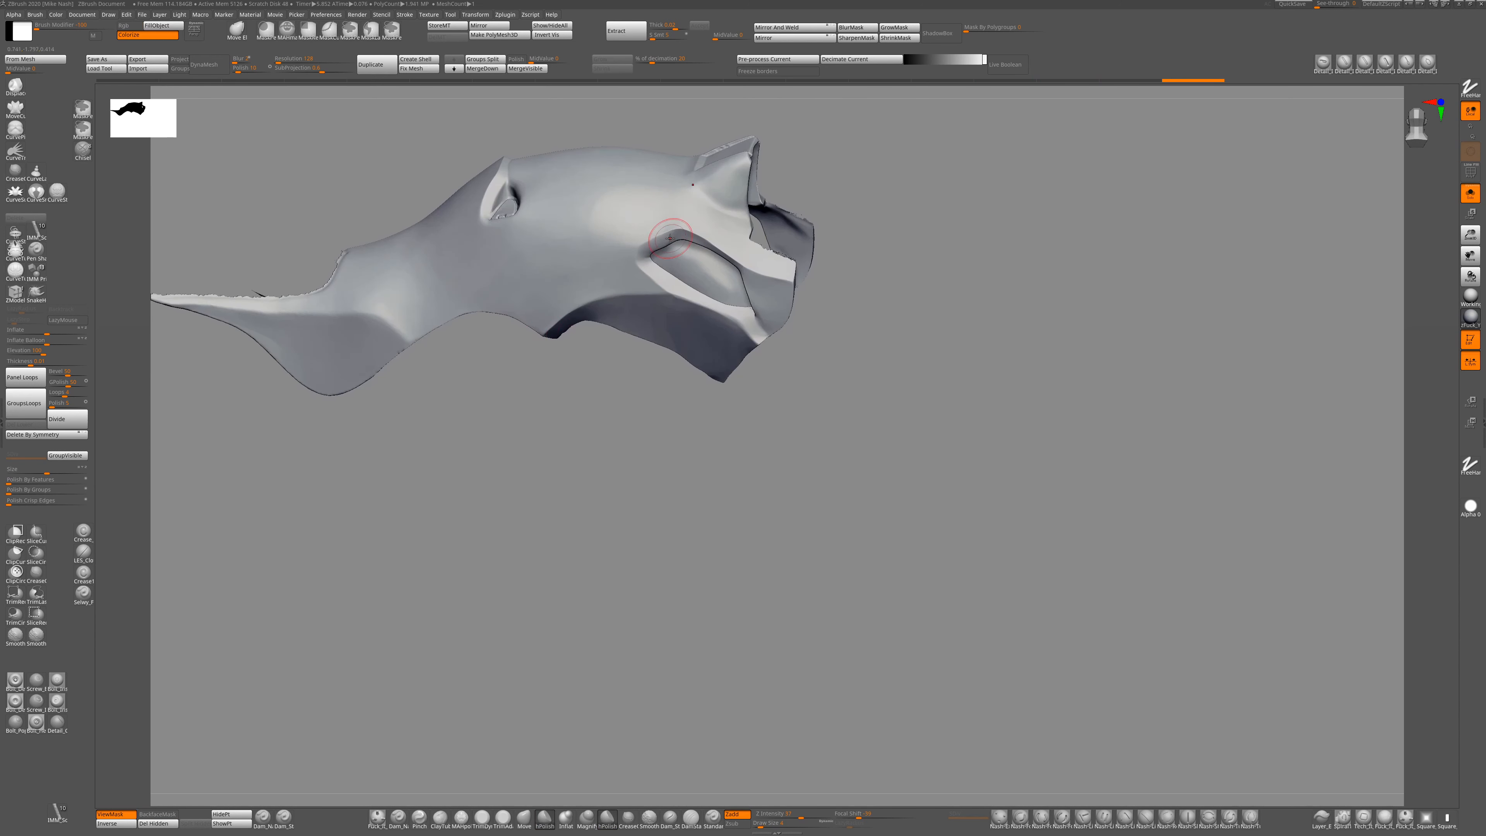
mouse_move(874, 270)
left_mouse_down()
mouse_move(637, 378)
mouse_move(860, 280)
mouse_move(871, 363)
left_mouse_up()
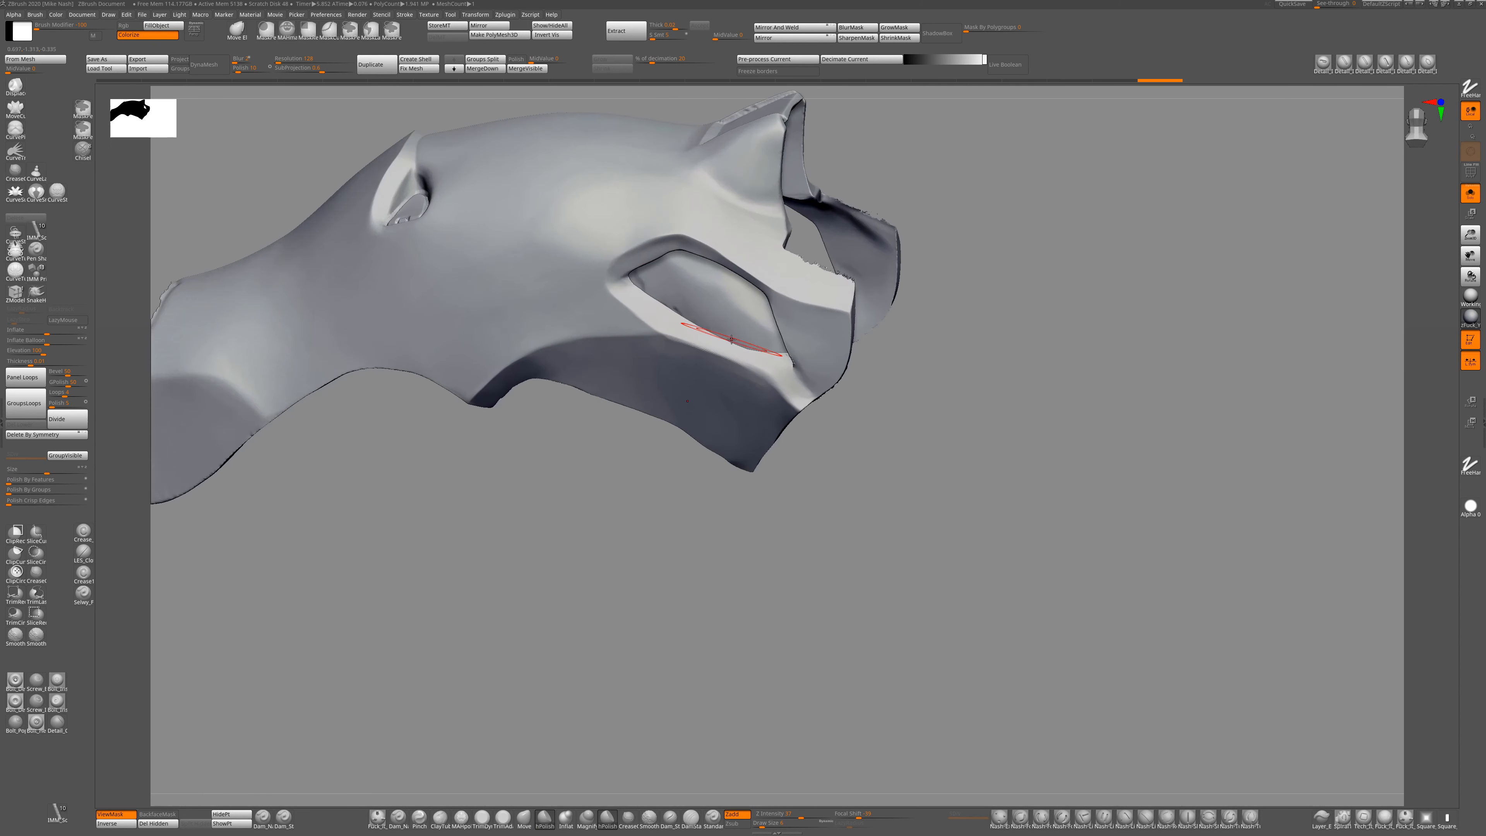
left_click_drag(702, 469, 860, 305)
mouse_move(860, 305)
left_mouse_down()
mouse_move(736, 298)
mouse_move(919, 345)
left_mouse_up()
Nudge the upper rear edge of the tank's side opening with the Move brush and show the whole motorcycle again.
left_click(525, 817)
left_click_drag(689, 512, 608, 492)
left_click_drag(634, 235, 638, 231)
mouse_move(609, 492)
left_mouse_down()
mouse_move(690, 509)
mouse_move(632, 497)
mouse_move(690, 492)
left_mouse_up()
left_click(1470, 193)
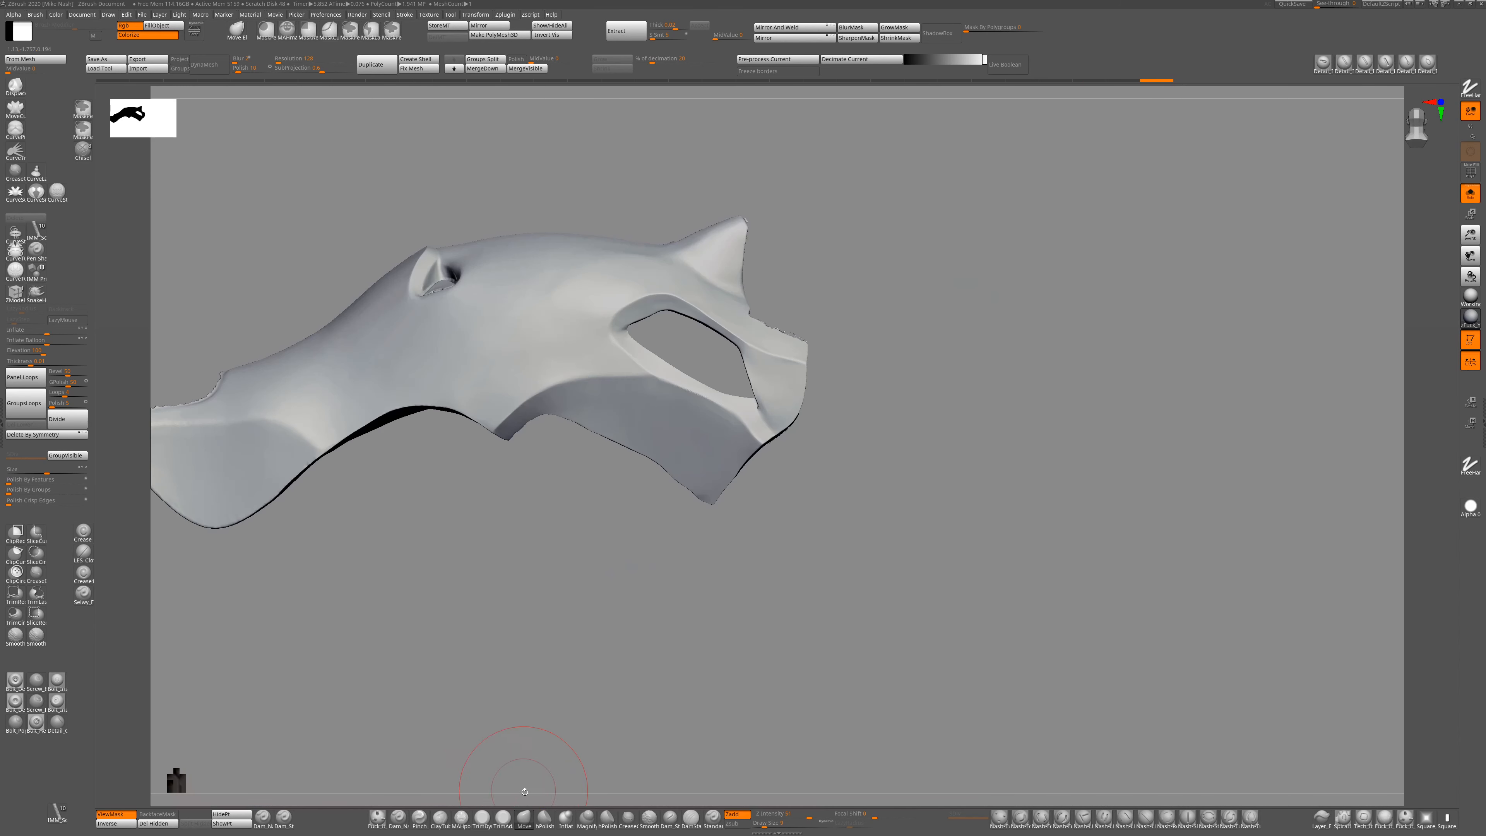
mouse_move(609, 283)
left_mouse_down()
mouse_move(601, 261)
mouse_move(606, 292)
left_mouse_up()
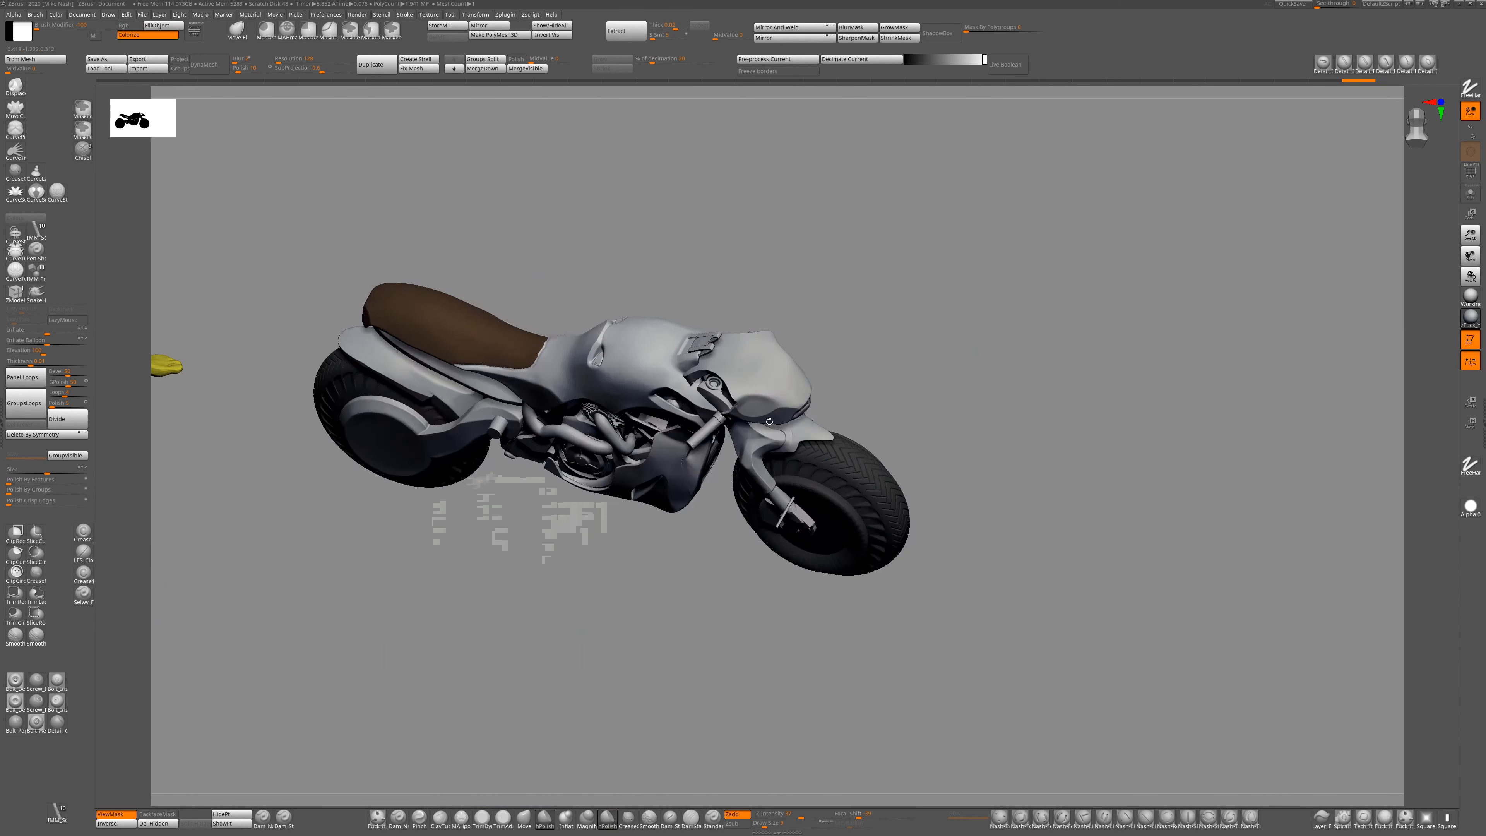
Inspect the tank body on its own and the whole motorcycle in side view.
left_click_drag(784, 245, 813, 285)
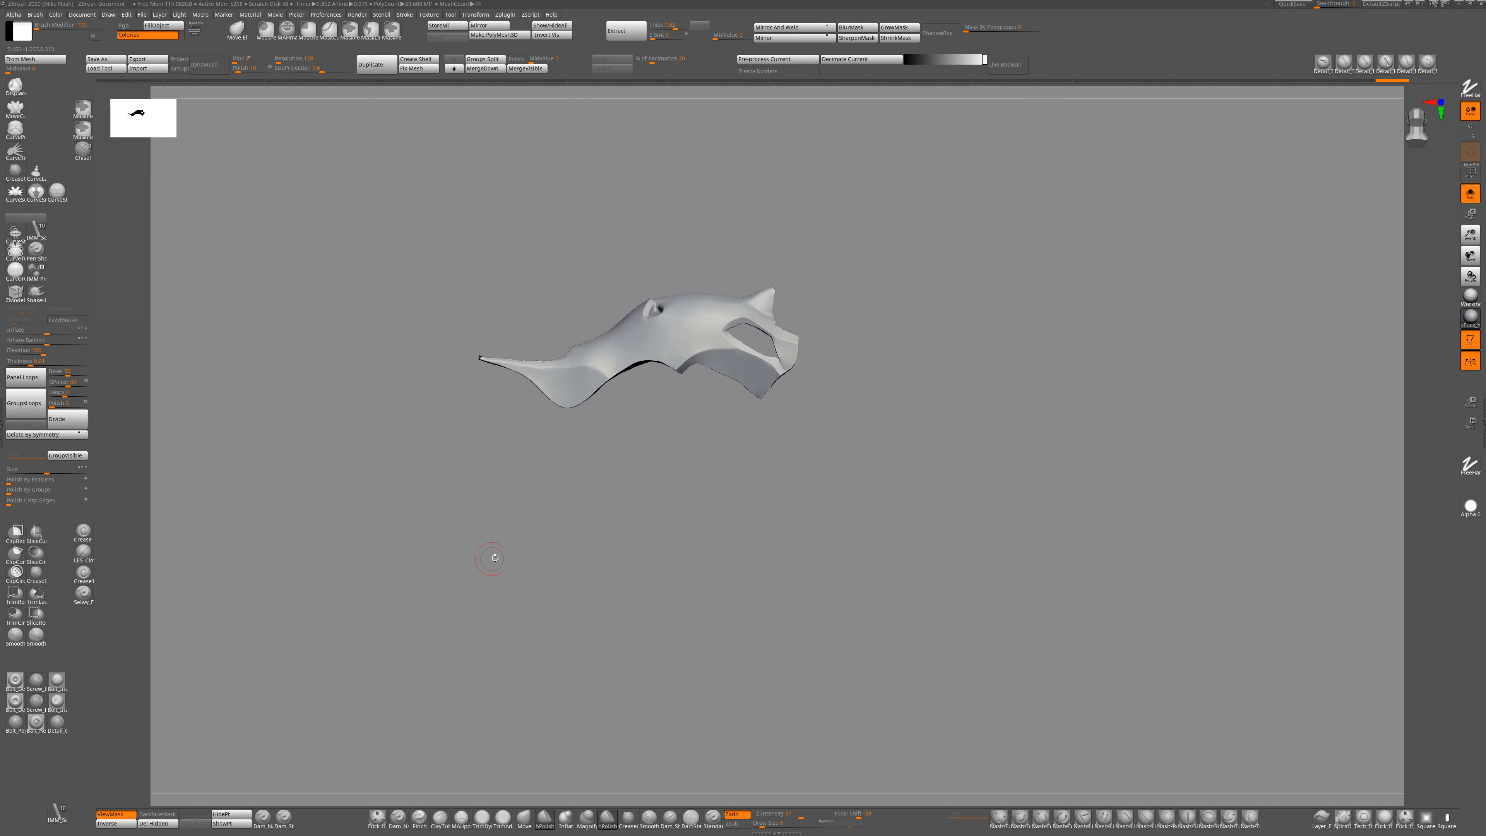
left_click(381, 597, "alt")
left_click_drag(431, 668, 547, 493, "alt")
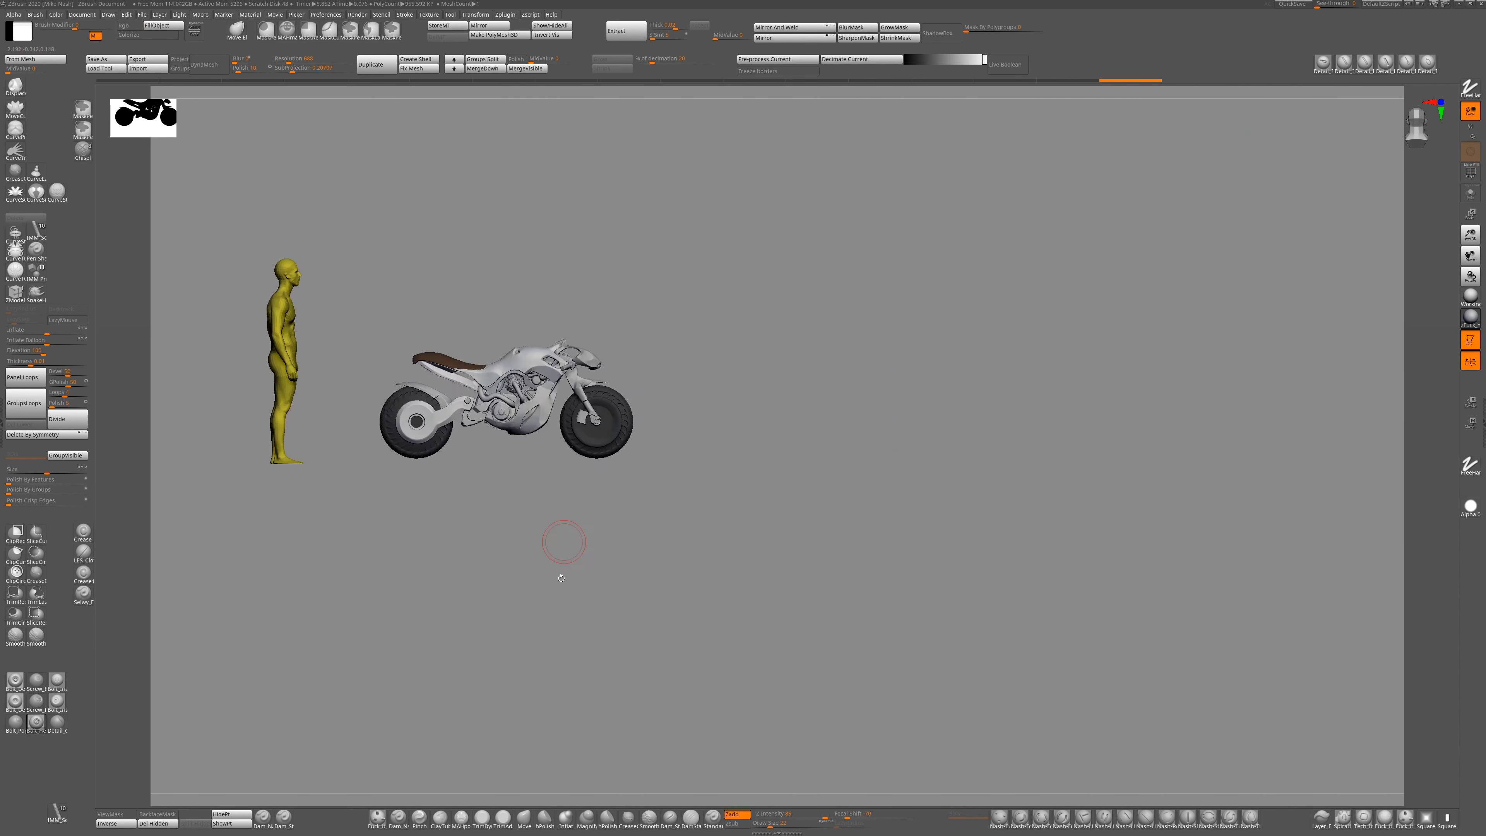
left_click_drag(564, 538, 530, 690)
left_click_drag(577, 565, 556, 634)
Subdivide the isolated pair of small cylinders twice and mask the outer end of one.
left_click(587, 455, "alt")
mouse_move(585, 521)
left_mouse_down("shift")
mouse_move(581, 590)
mouse_move(668, 561)
mouse_move(465, 488)
mouse_move(448, 465)
left_mouse_up("shift")
left_click(68, 419)
left_click(67, 419)
left_click_drag(445, 527, 462, 503, "shift")
left_click_drag(641, 555, 523, 469, "ctrl")
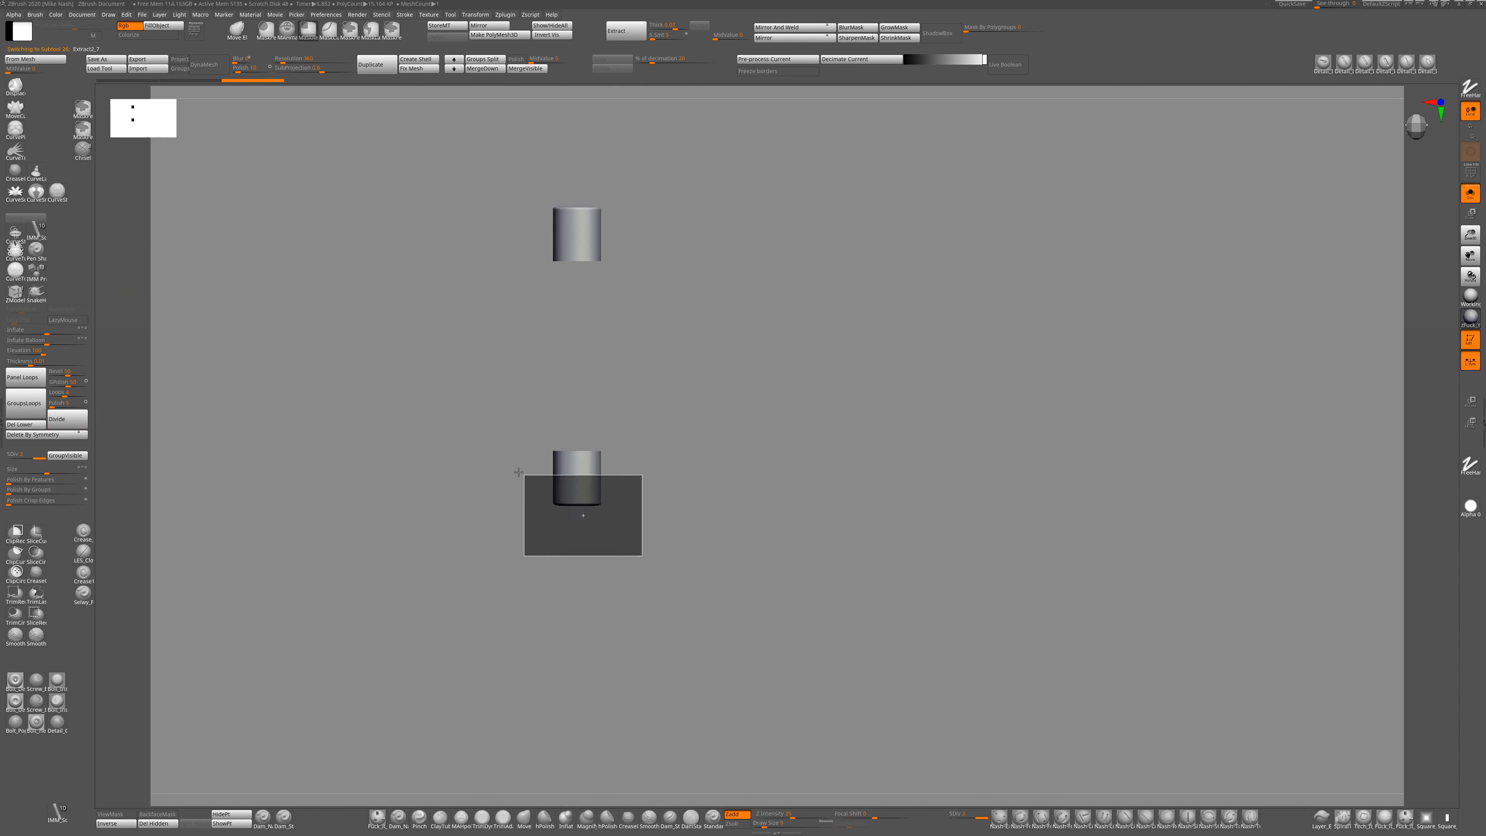
left_click(523, 470, "ctrl")
Show the whole motorcycle and shift the cylinder into position behind the engine with the transform gizmo.
left_click(1470, 423)
left_click(1470, 193)
left_click_drag(1287, 527, 1341, 350, "shift")
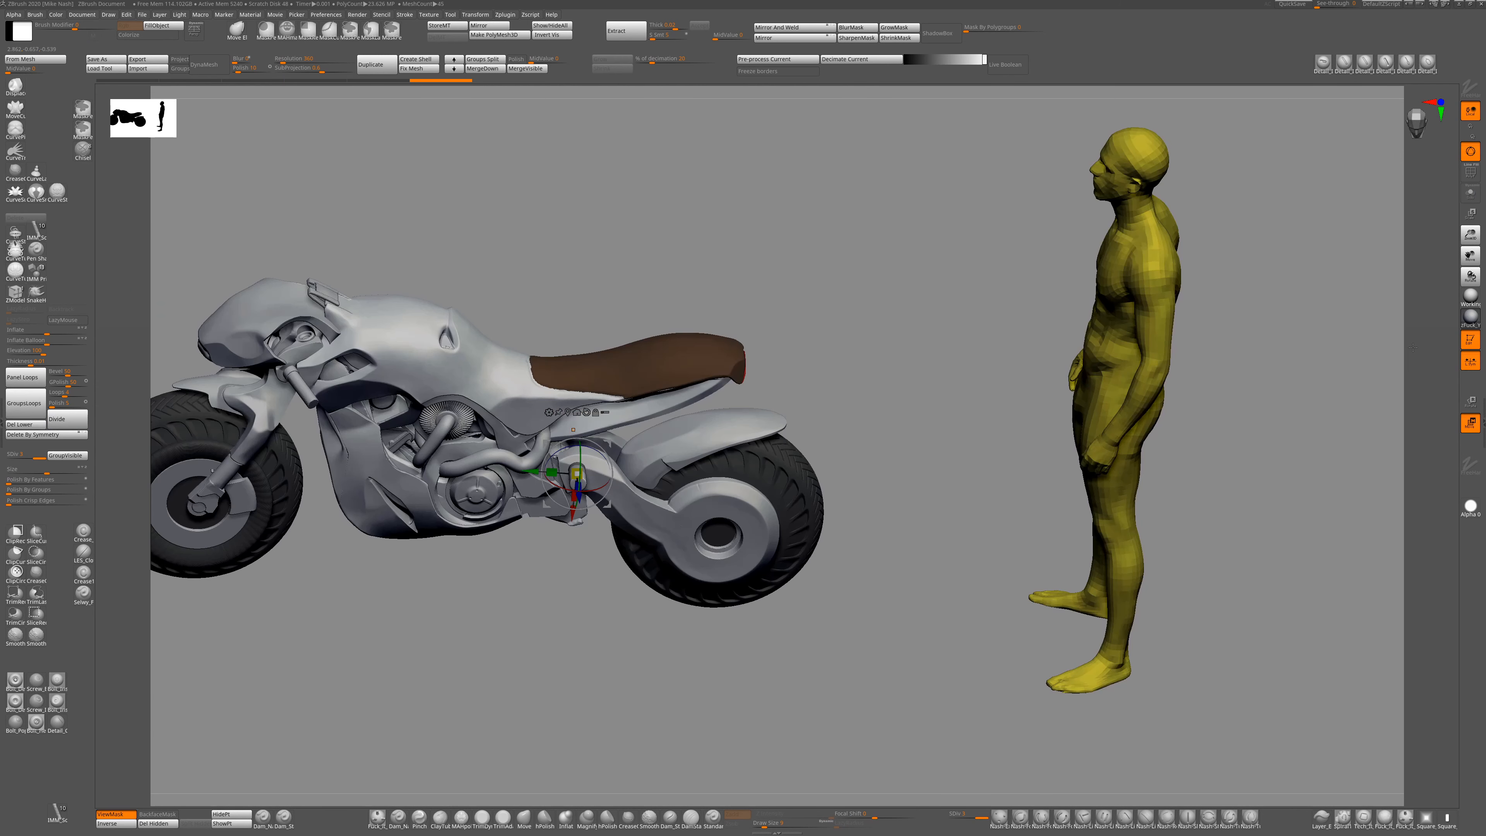
left_click(1339, 354)
left_click_drag(1200, 398, 618, 465)
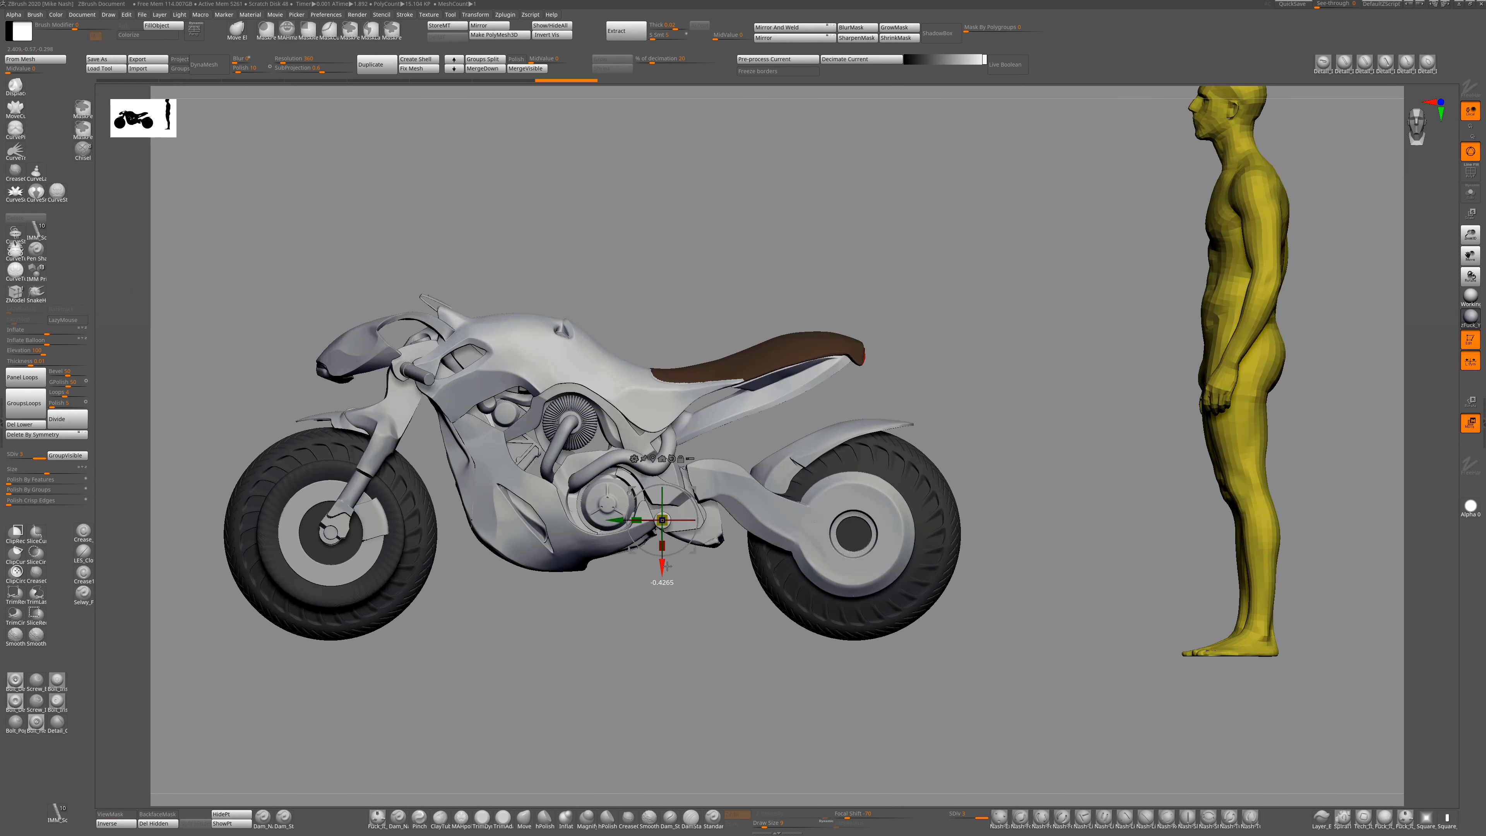
left_click(564, 533)
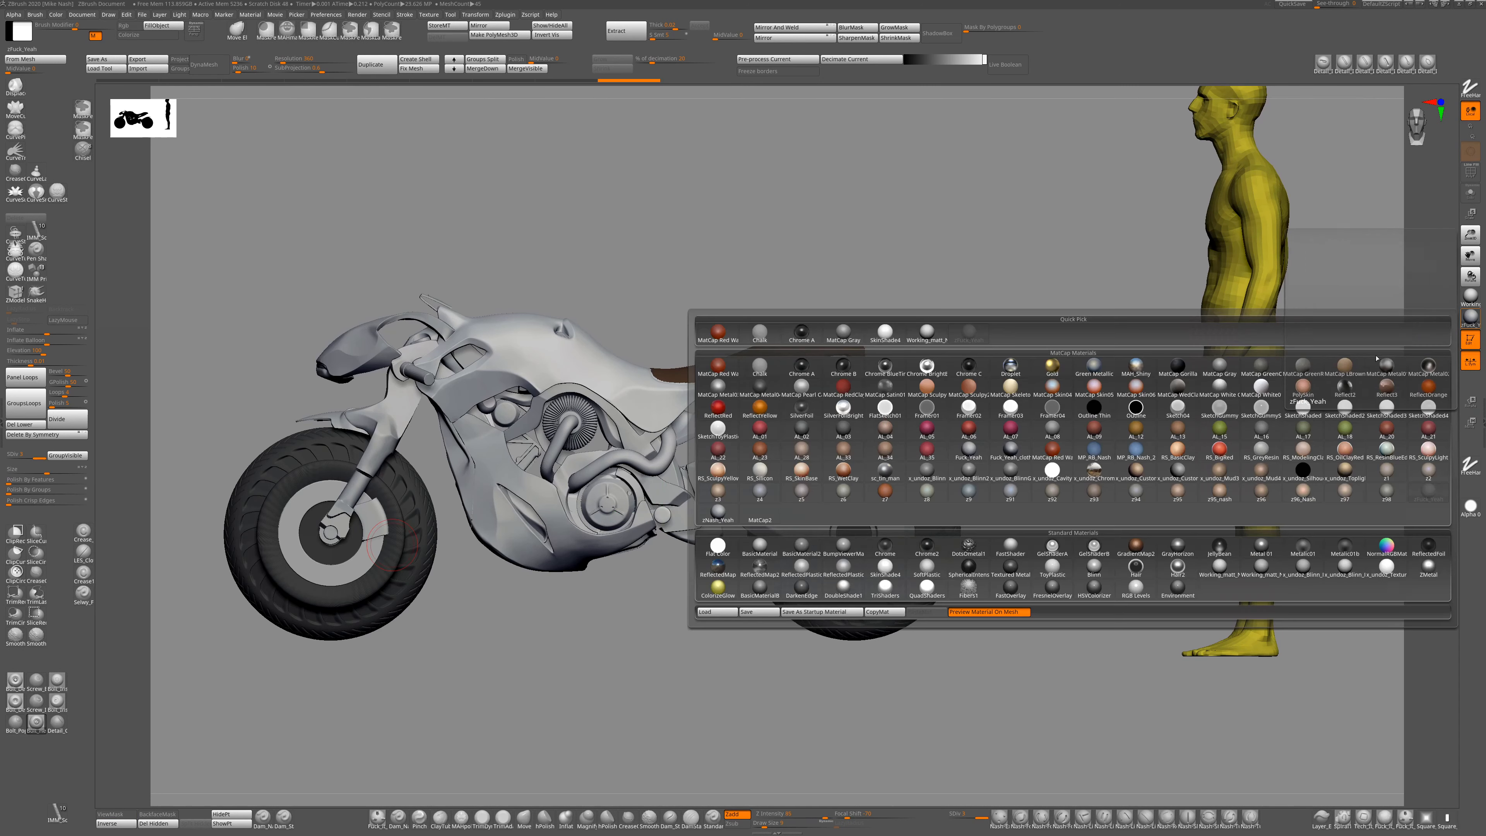
key("ctrl+z")
Isolate the front cowl and work over the rim of its nose opening with the hPolish brush.
left_click_drag(955, 425, 722, 367)
left_click(778, 407, "alt")
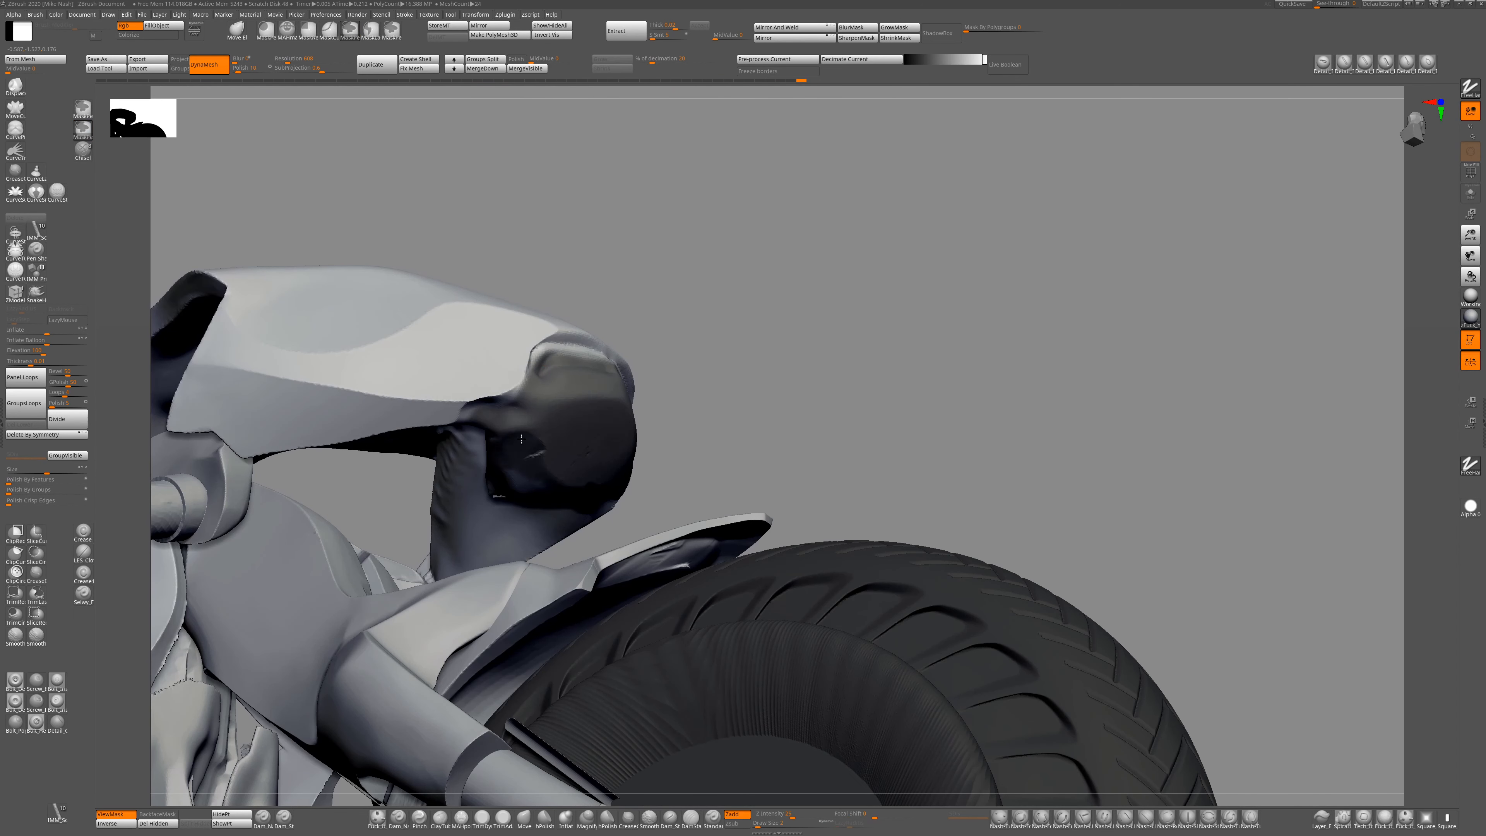
key("ctrl+shift+s")
left_click_drag(522, 439, 702, 544)
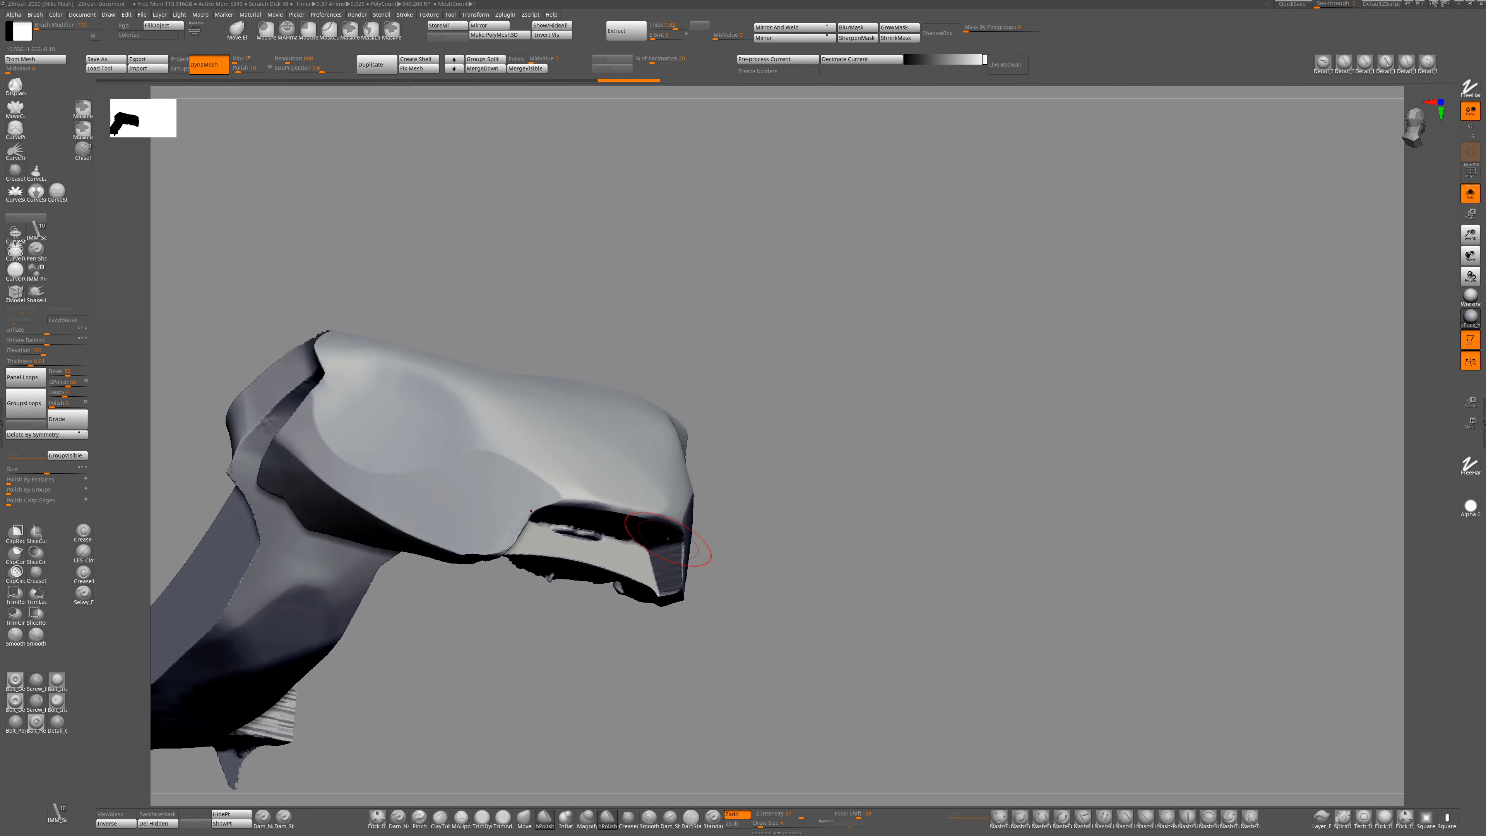
left_click_drag(668, 541, 819, 466)
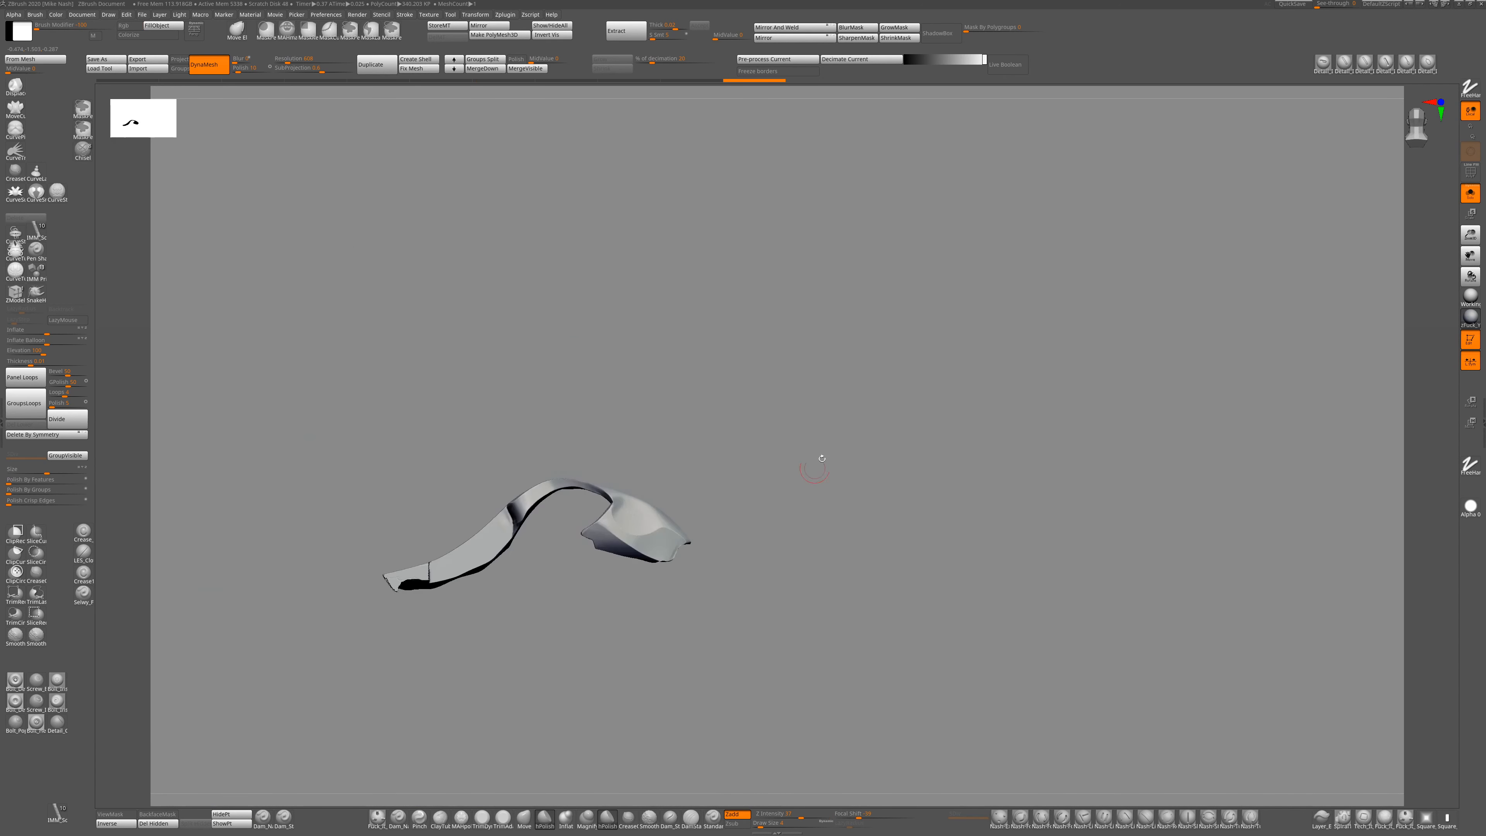
Select the headlight housing under the cowl's nose and mask two mirrored lens areas on its front.
mouse_move(693, 597)
left_mouse_down("shift")
mouse_move(807, 545)
mouse_move(517, 400)
mouse_move(433, 403)
left_mouse_up("shift")
right_click_drag(567, 411, 594, 419, "ctrl")
left_click(594, 419, "alt")
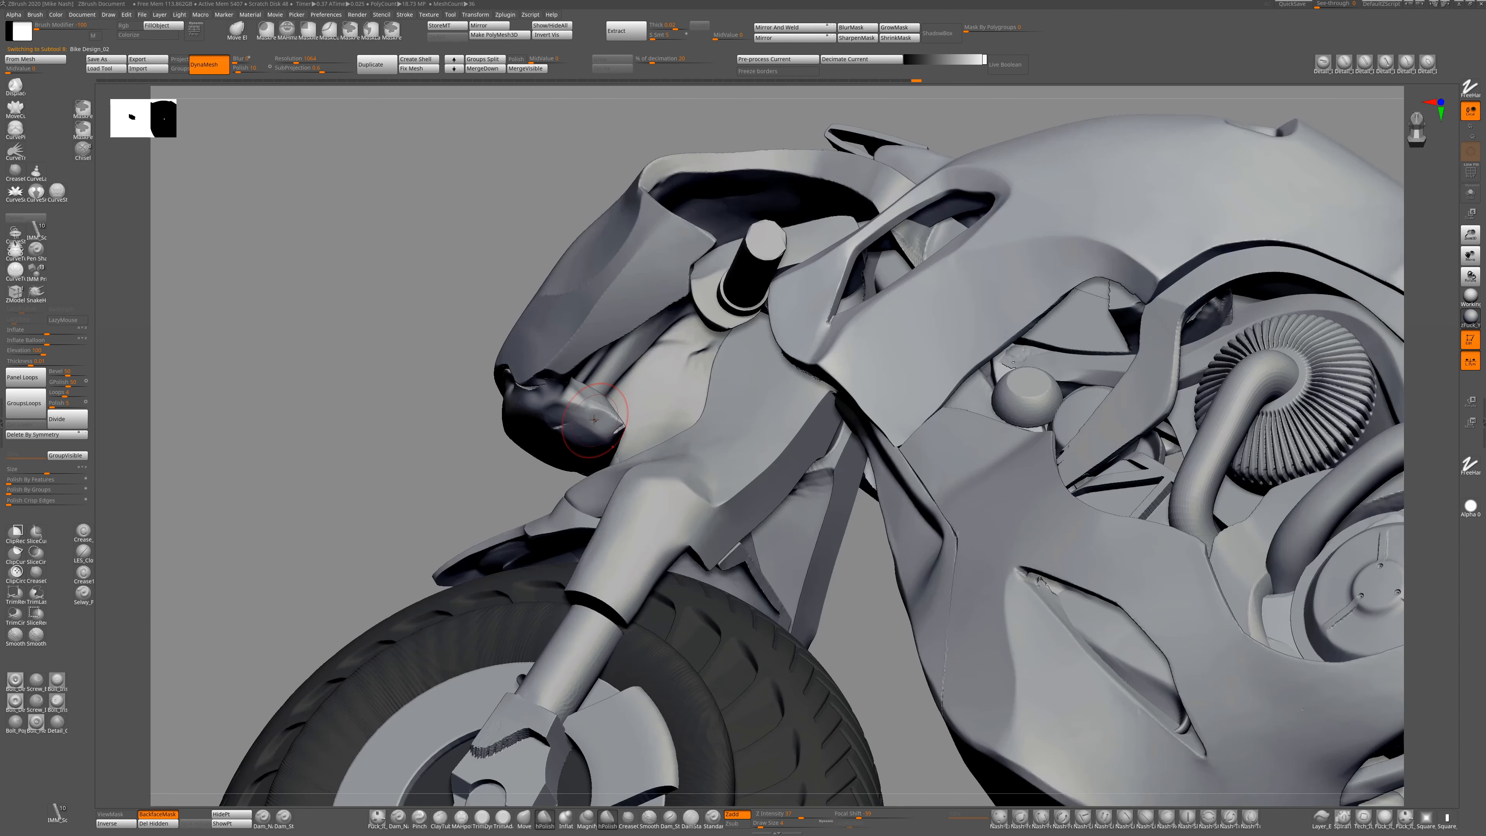
key("ctrl+shift+s")
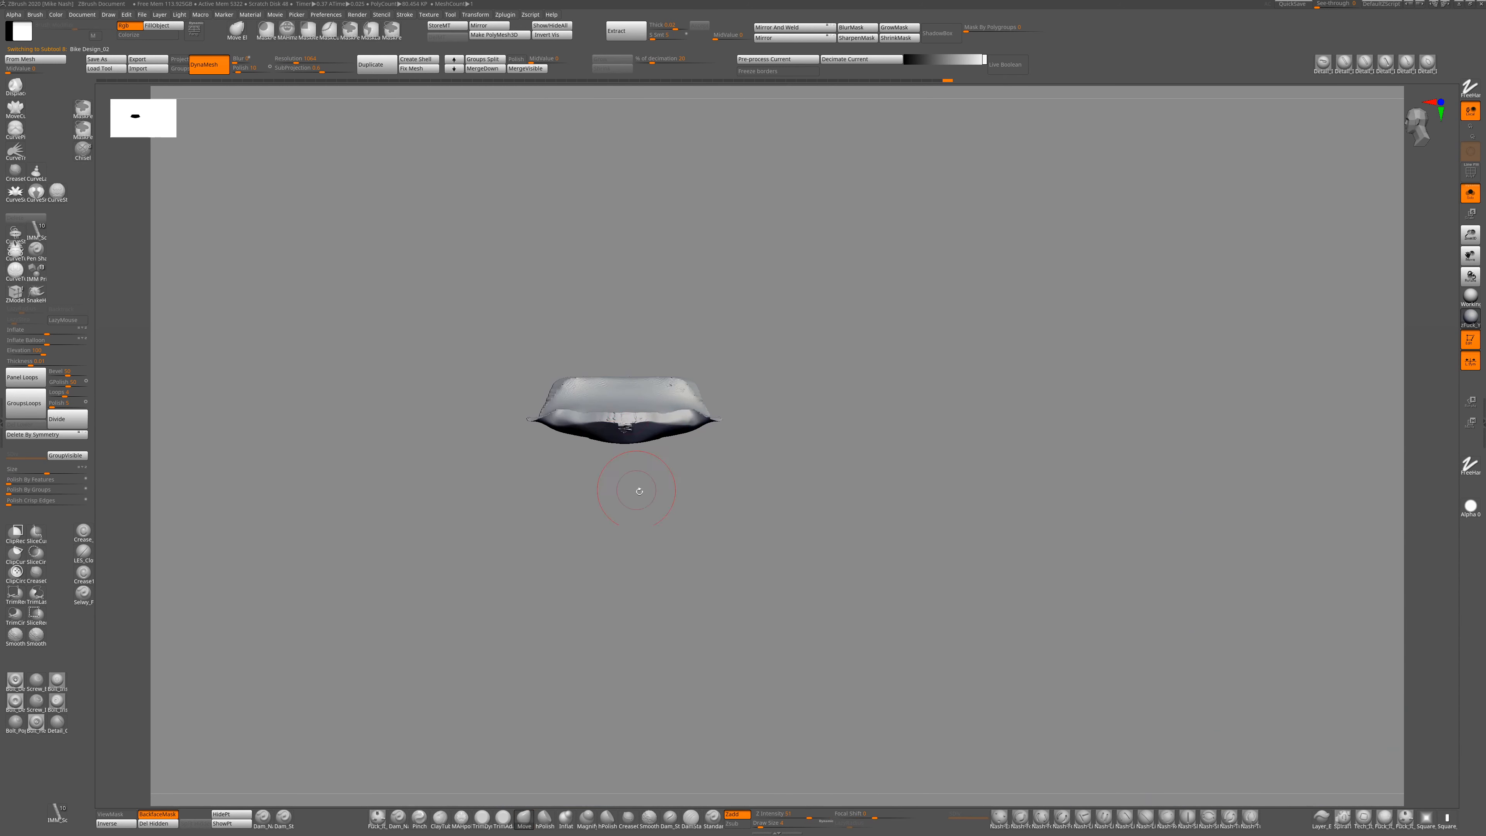
key("ctrl+shift+s")
right_click_drag(585, 280, 626, 378)
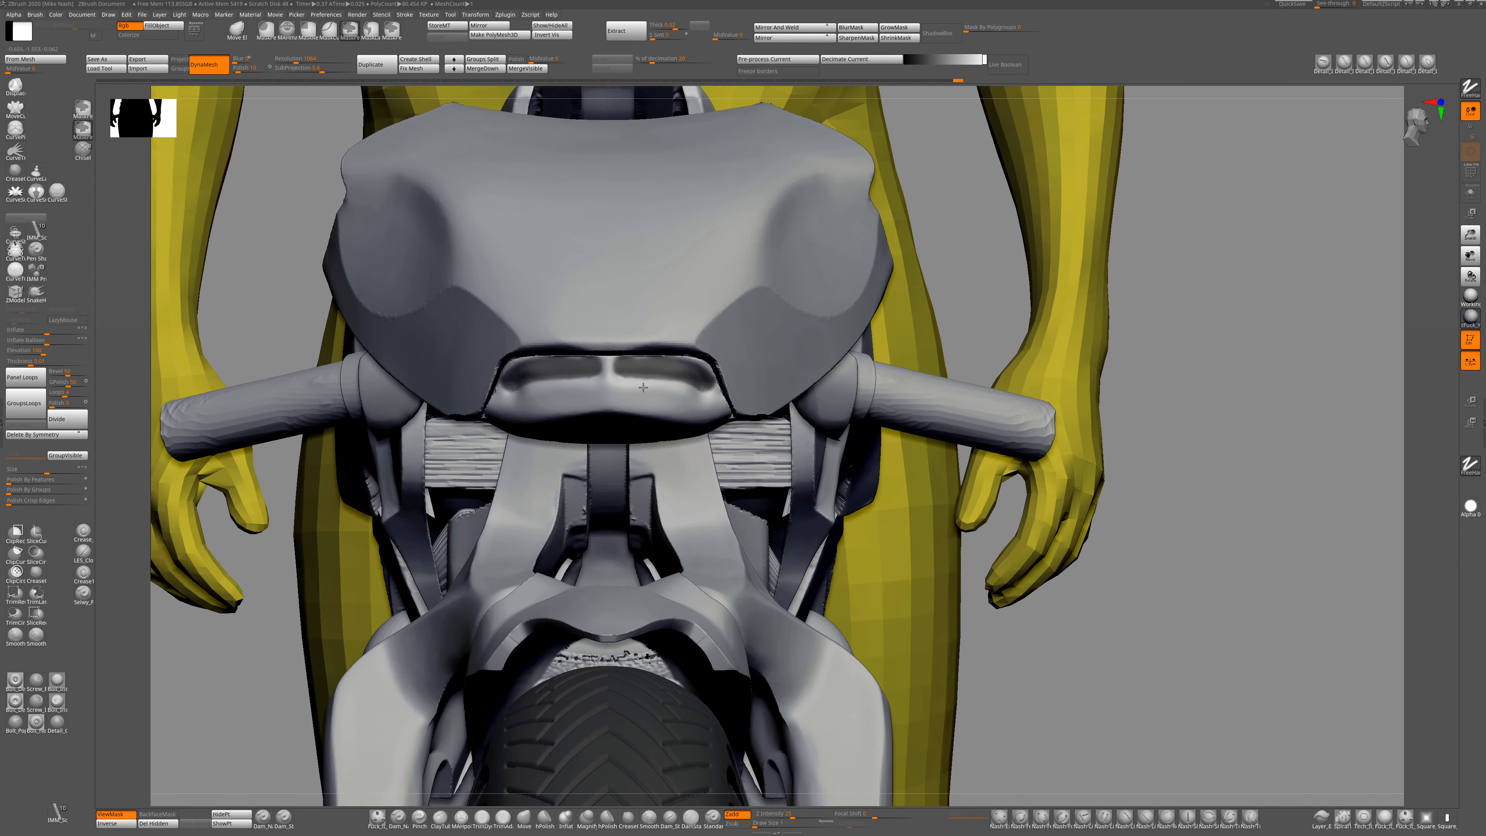
key("ctrl+shift+s")
key("ctrl+shift+s")
key("ctrl+shift+s")
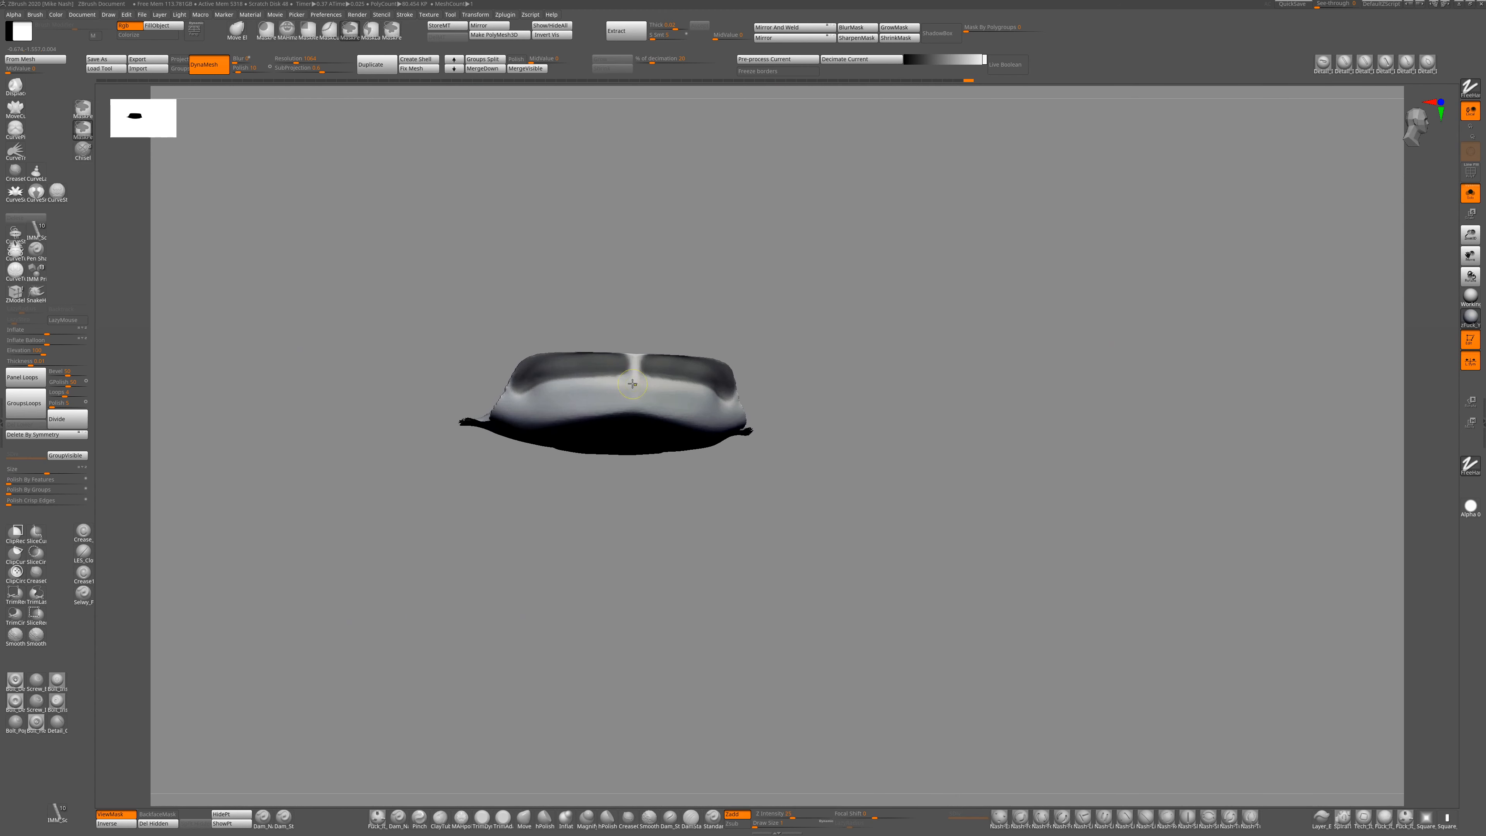
Extract the masked lens areas as a separate mesh, accept it and isolate the new pieces.
right_click_drag(633, 384, 705, 380)
key("ctrl+shift+s")
right_click_drag(514, 382, 735, 83)
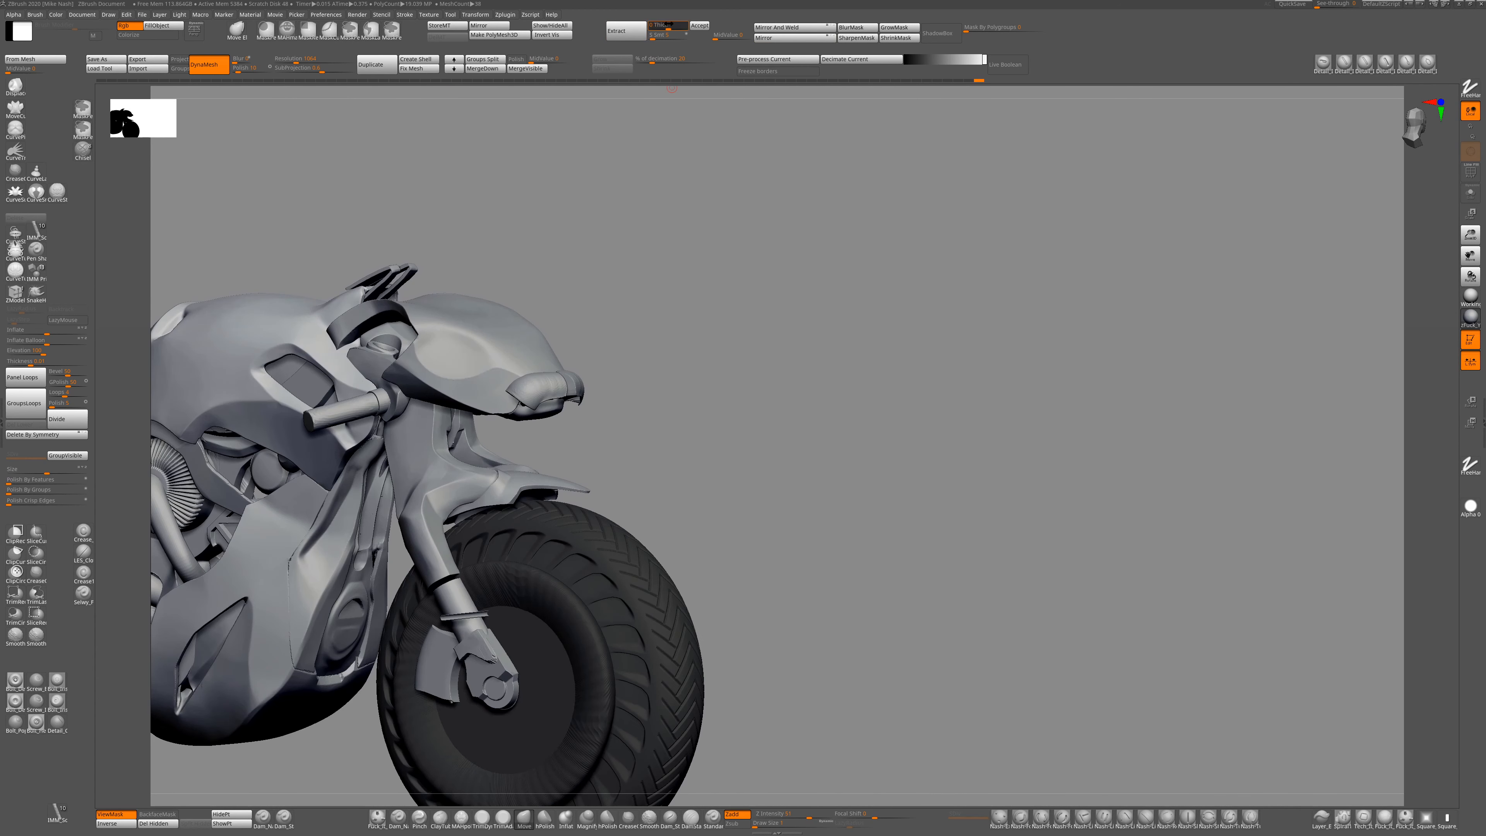
left_click(700, 25)
key("ctrl+shift+s")
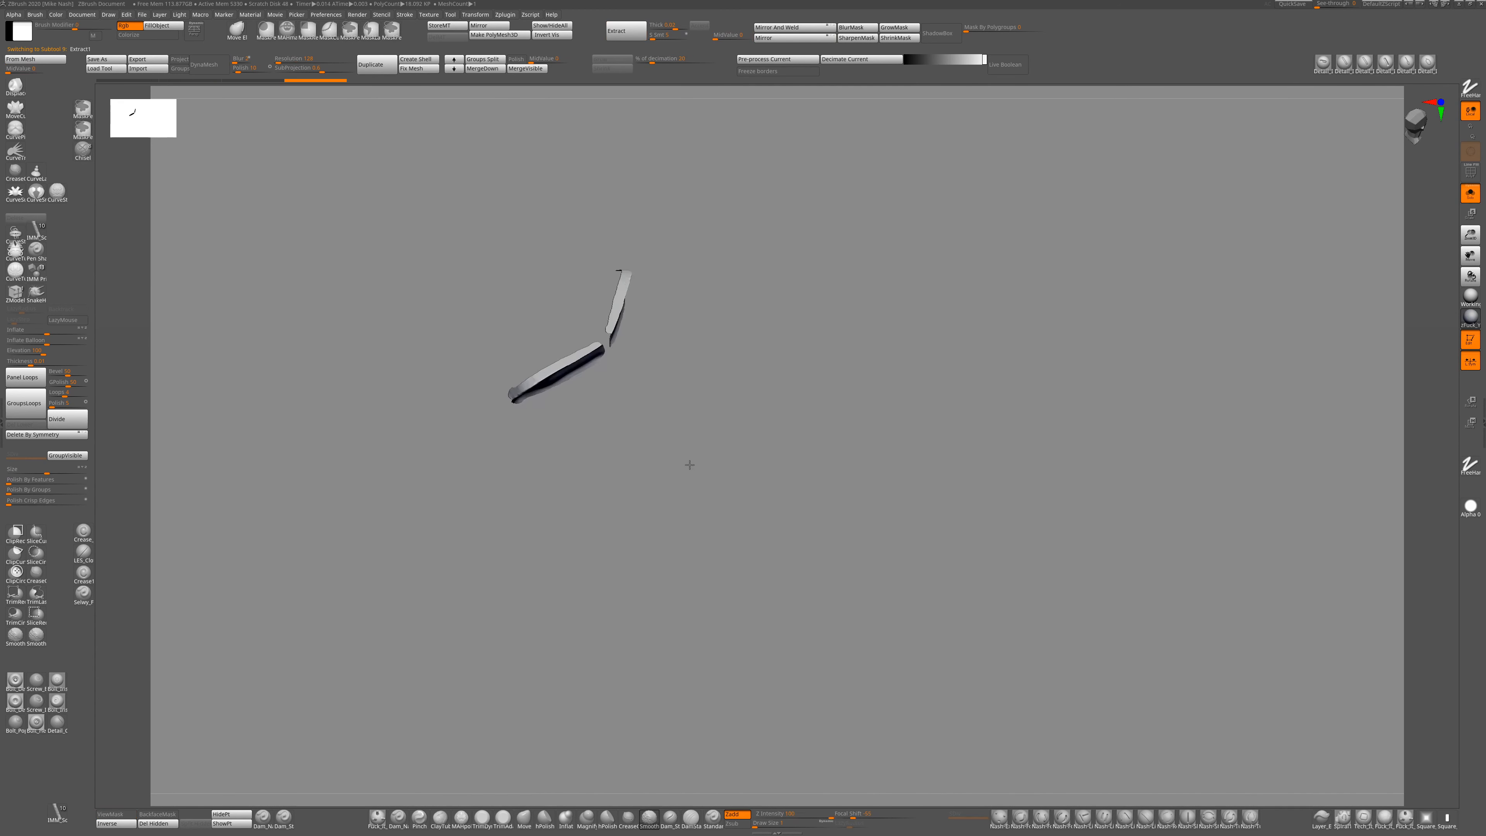
right_click_drag(690, 458, 653, 480)
Compare the extracted lenses with the headlight housing and convert the lenses to DynaMesh.
key("ctrl+shift+s")
left_click(594, 360, "alt")
key("ctrl+shift+s")
key("ctrl+shift+s")
left_click(591, 418, "alt")
key("ctrl+shift+s")
left_click(218, 71)
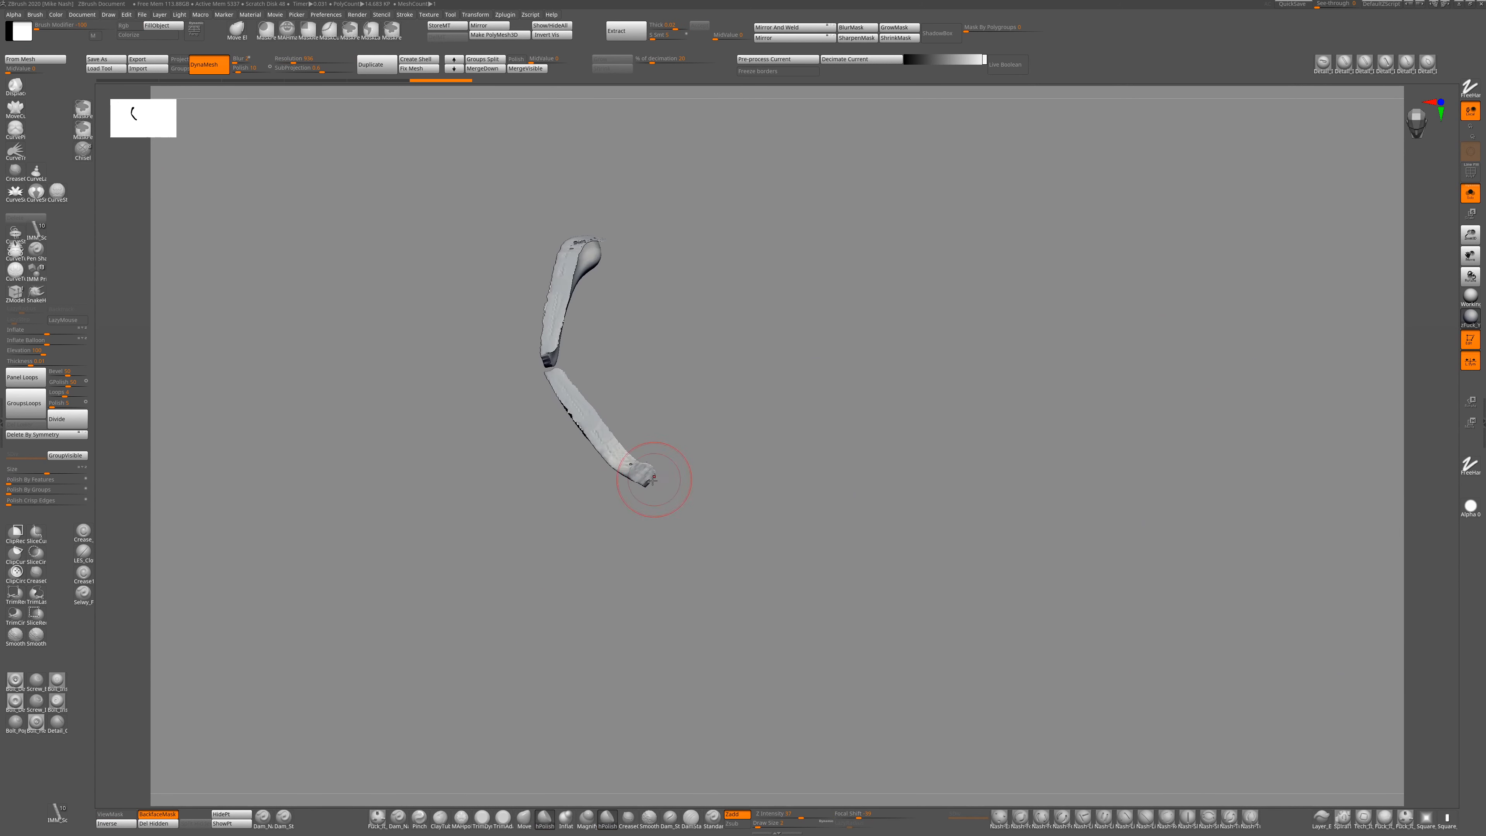
Polish the front faces and outer ends of the headlight lenses with the hPolish brush.
key("h")
right_click_drag(591, 437, 654, 427)
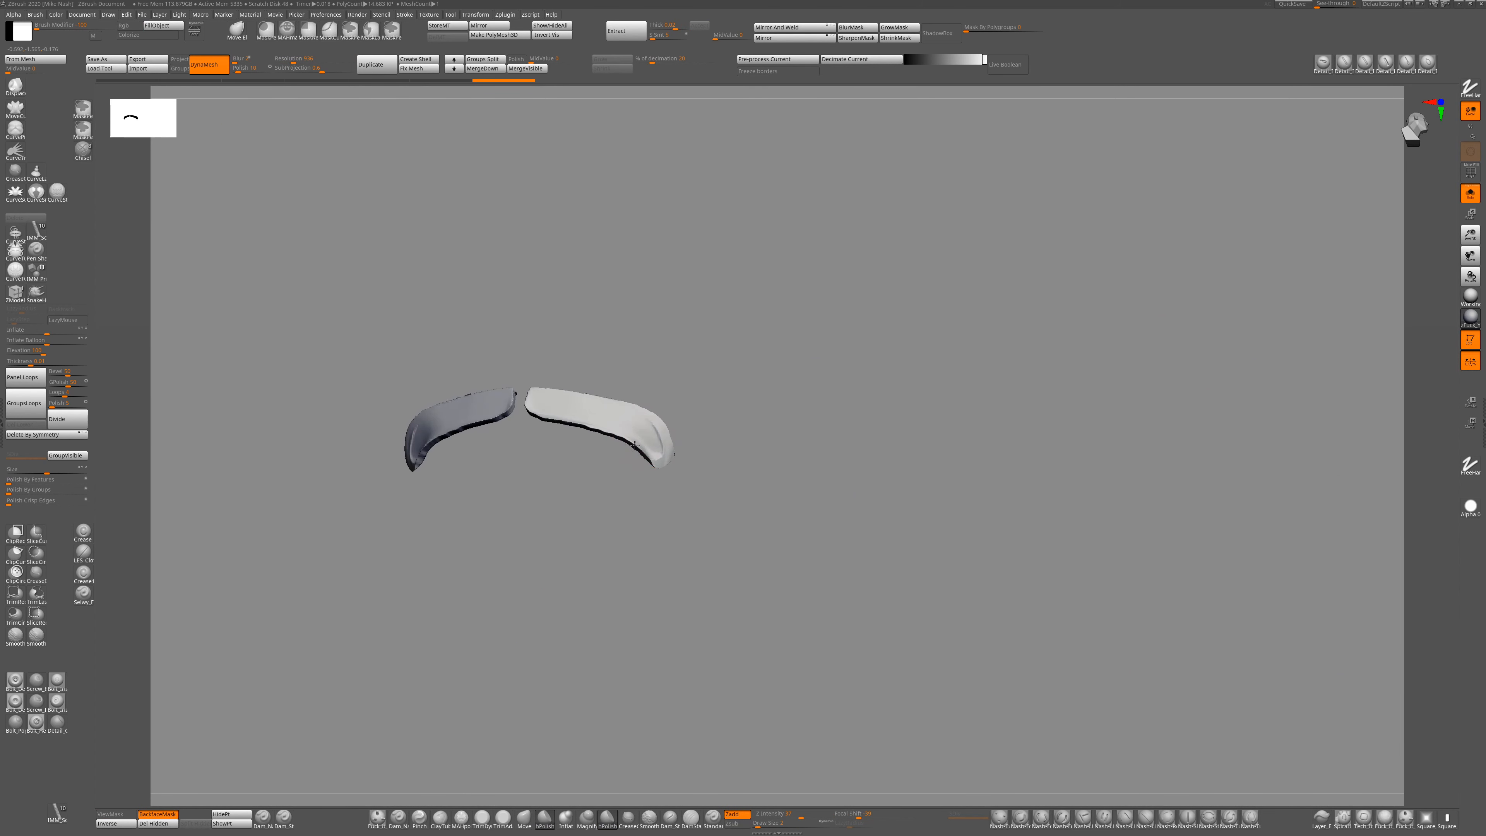
left_click_drag(634, 445, 658, 465)
right_click_drag(673, 463, 660, 435)
left_click_drag(660, 434, 634, 448)
right_click_drag(584, 505, 876, 468, "ctrl")
right_click_drag(522, 440, 530, 437)
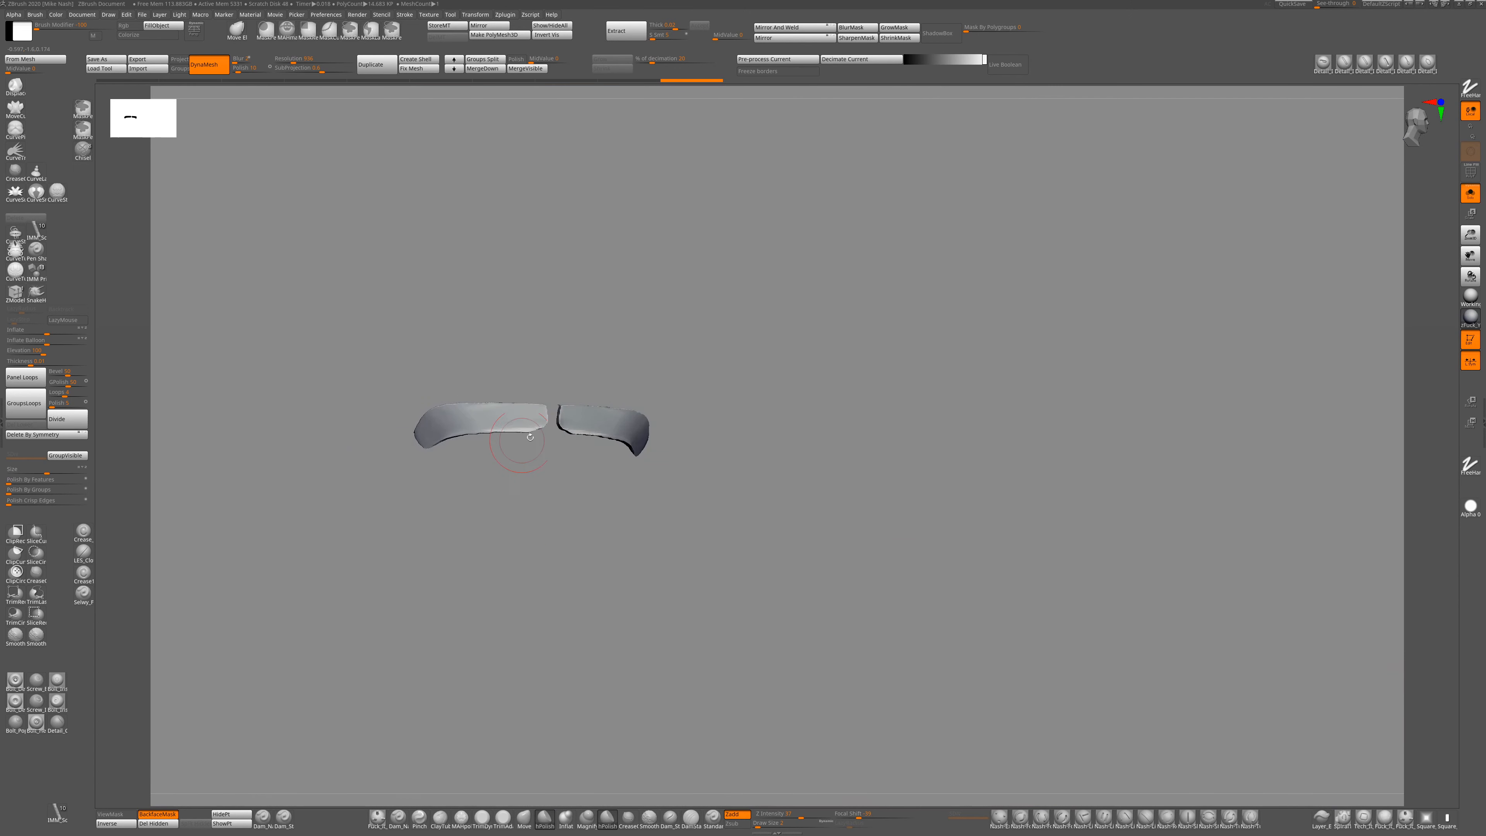
left_click_drag(432, 438, 418, 440, "ctrl+shift")
right_click_drag(676, 461, 658, 463)
key("shift+s")
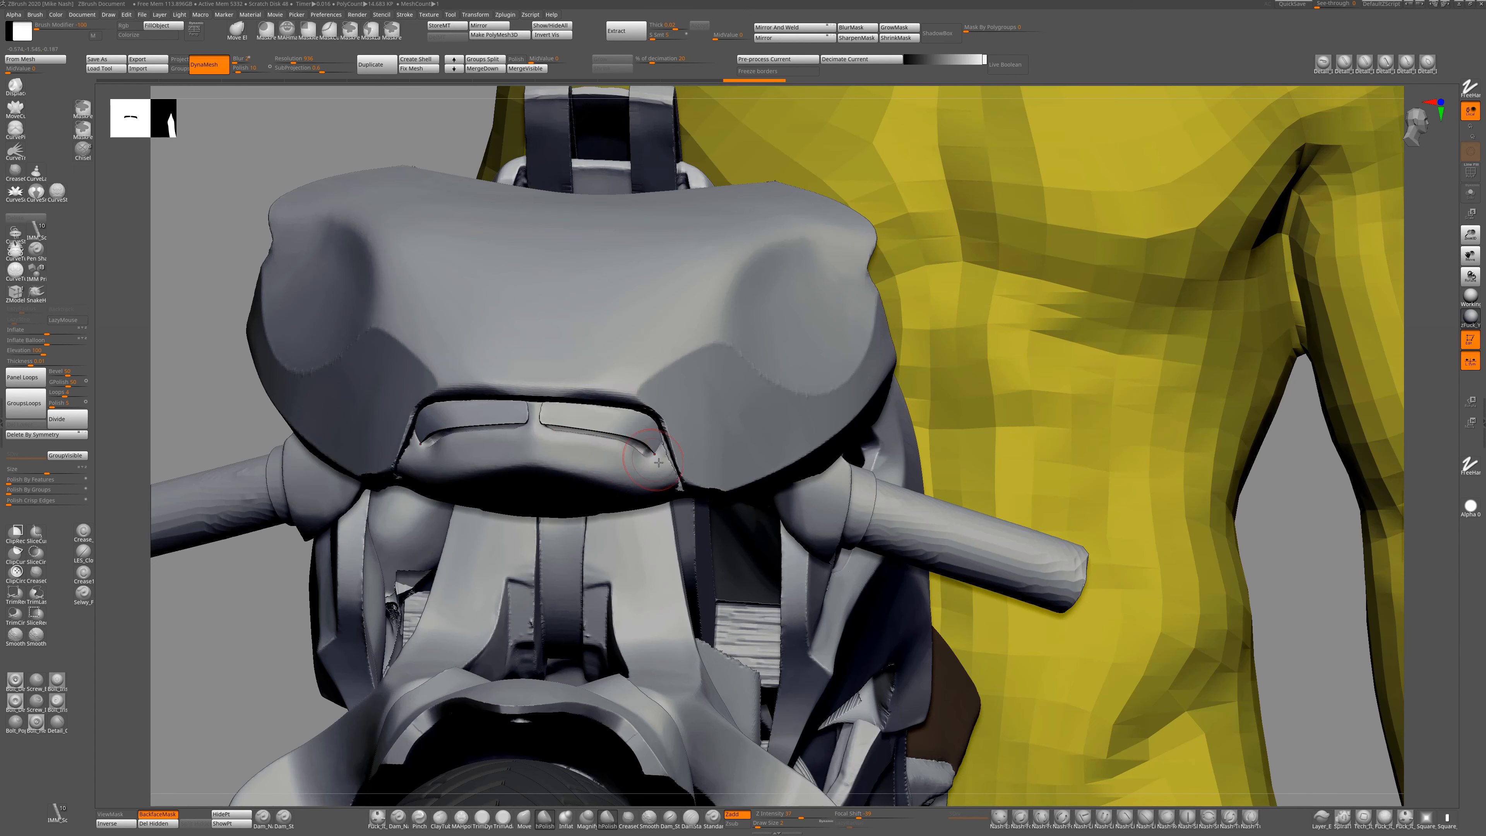
Nudge the lens's outer end within the cowl's nose opening using the Move brush.
left_click_drag(652, 437, 648, 435)
mouse_move(527, 594)
right_mouse_down()
mouse_move(620, 607)
mouse_move(702, 591)
right_mouse_up()
key("[")
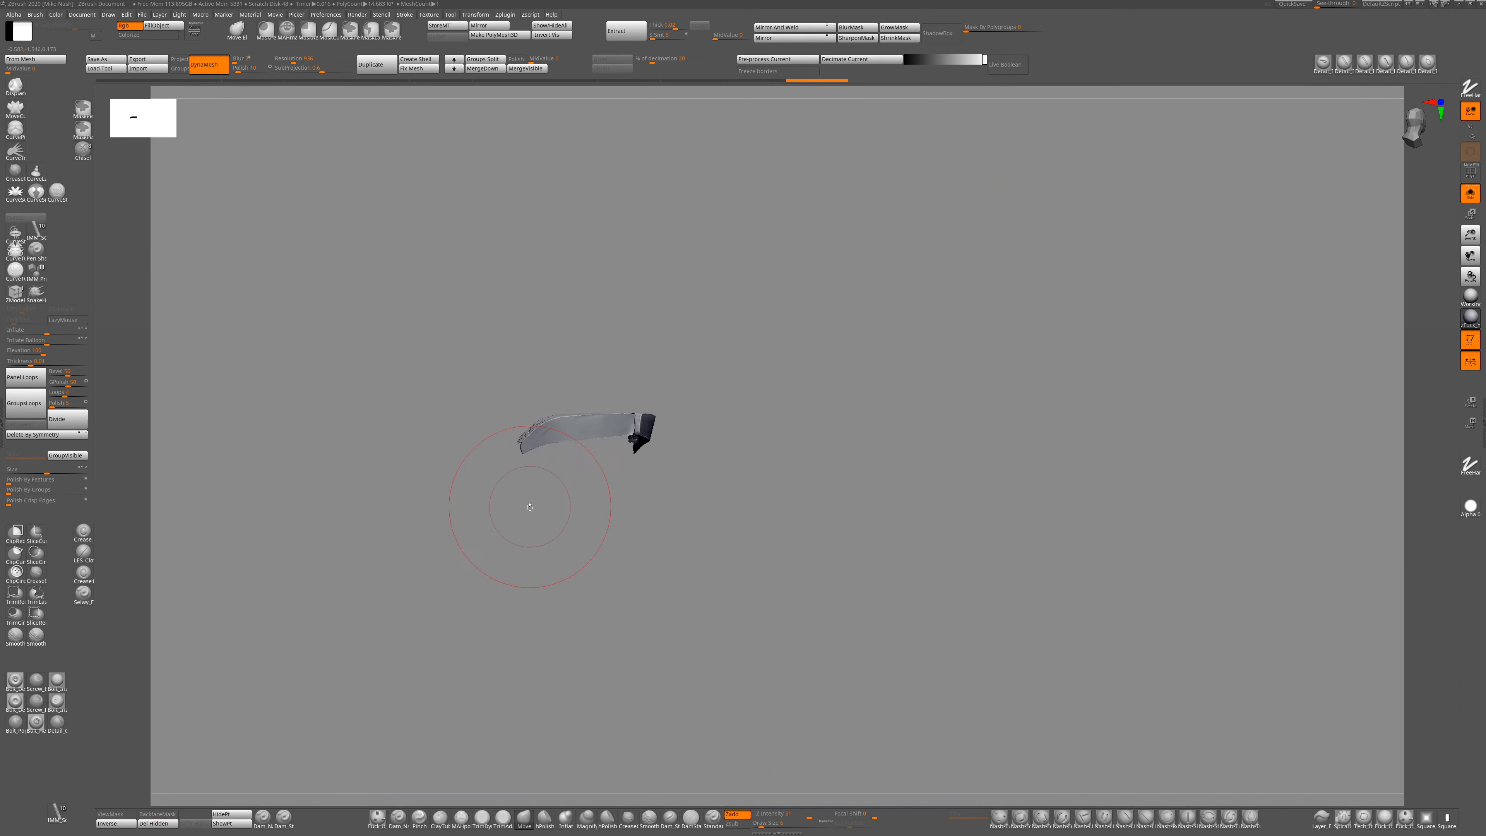
Smooth the rough outer end of the isolated headlight lens with the hPolish brush.
key("b")
key("shift+s")
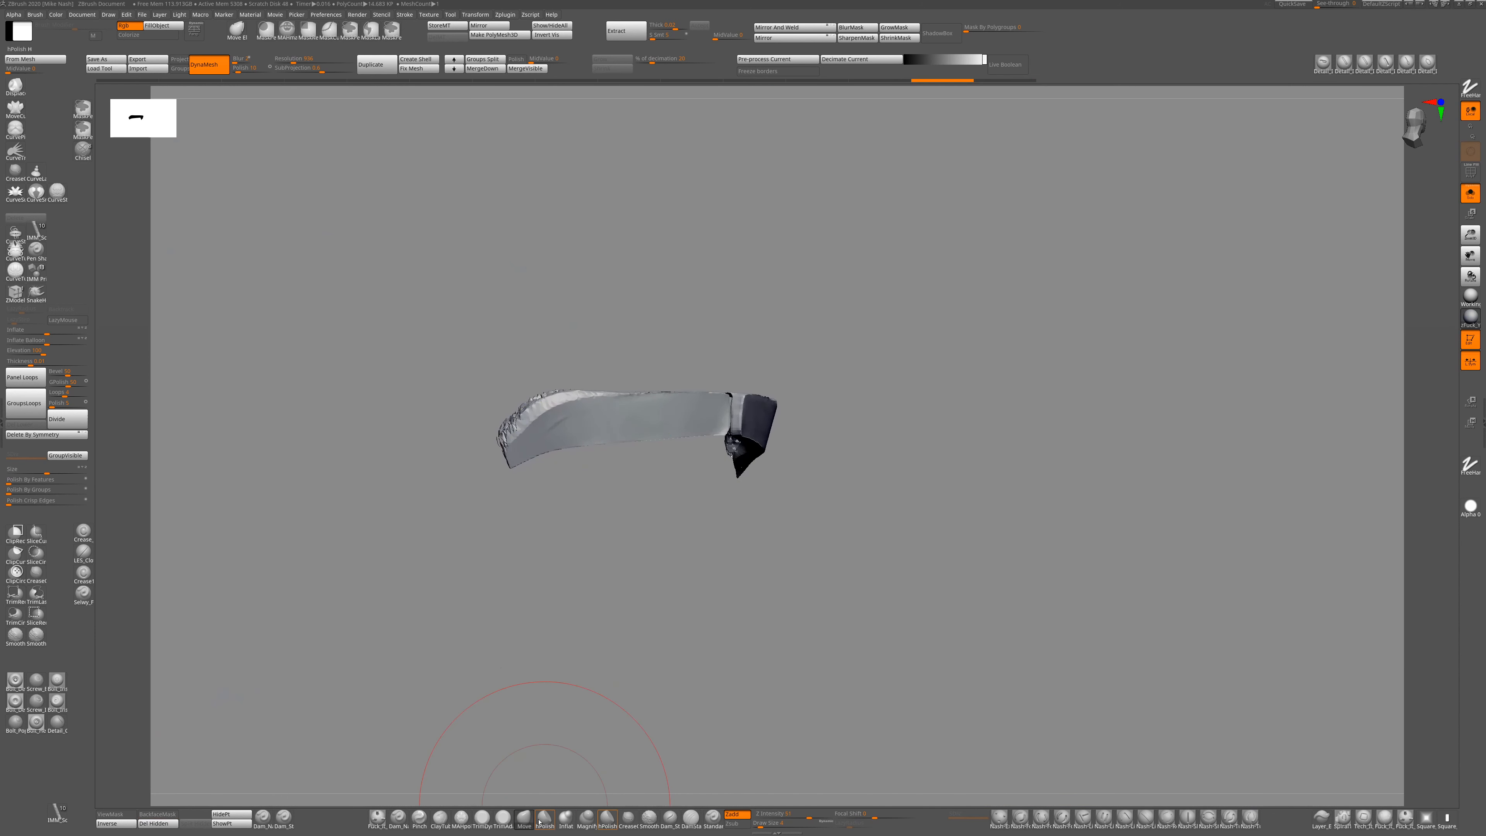
key("b")
key("h")
key("p")
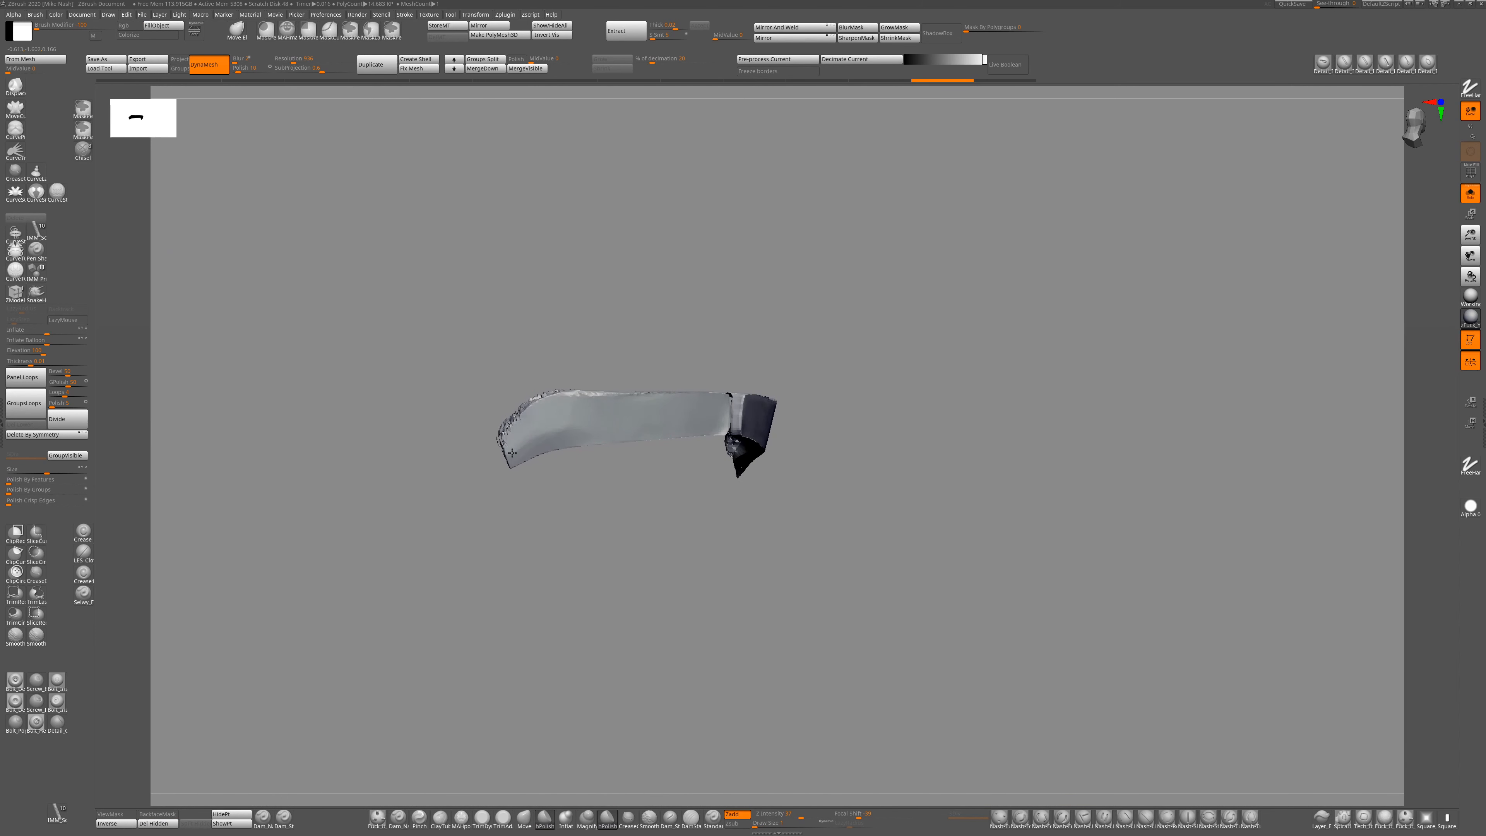
key("shift+s")
Raise the DynaMesh resolution of the headlight lenses, run Fix Mesh and remesh them.
left_click_drag(913, 417, 1000, 487, "ctrl")
key("shift+s")
left_click_drag(294, 61, 321, 60)
left_click_drag(298, 173, 396, 247, "ctrl")
key("shift+s")
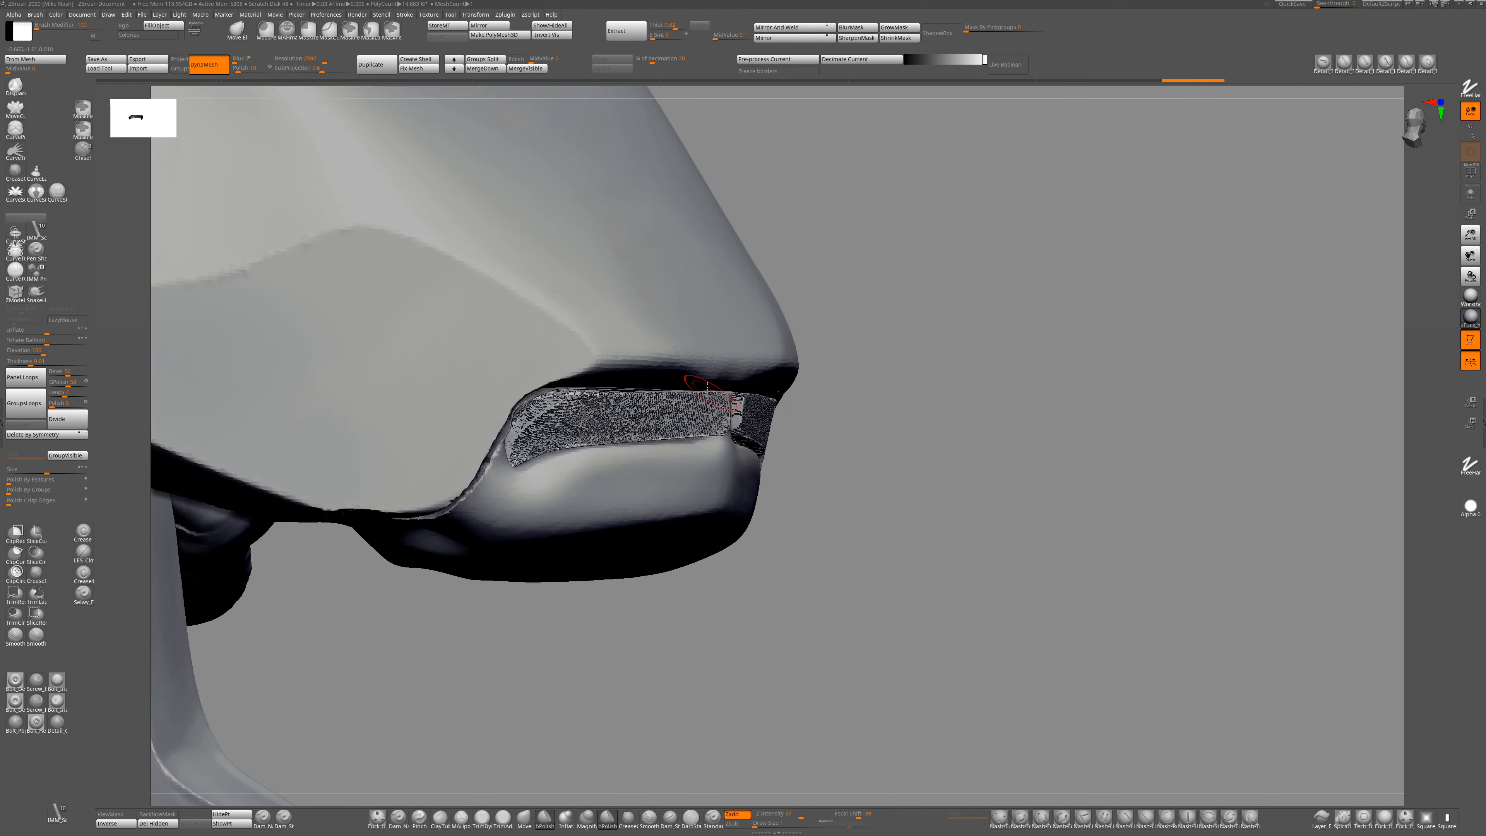
key("ctrl+z")
left_click(417, 69)
left_click_drag(874, 240, 926, 308, "ctrl")
Reshape the ends of the headlight lenses with the Move brush to follow the cowl's nose opening.
left_click(524, 817)
right_click_drag(775, 410, 705, 411)
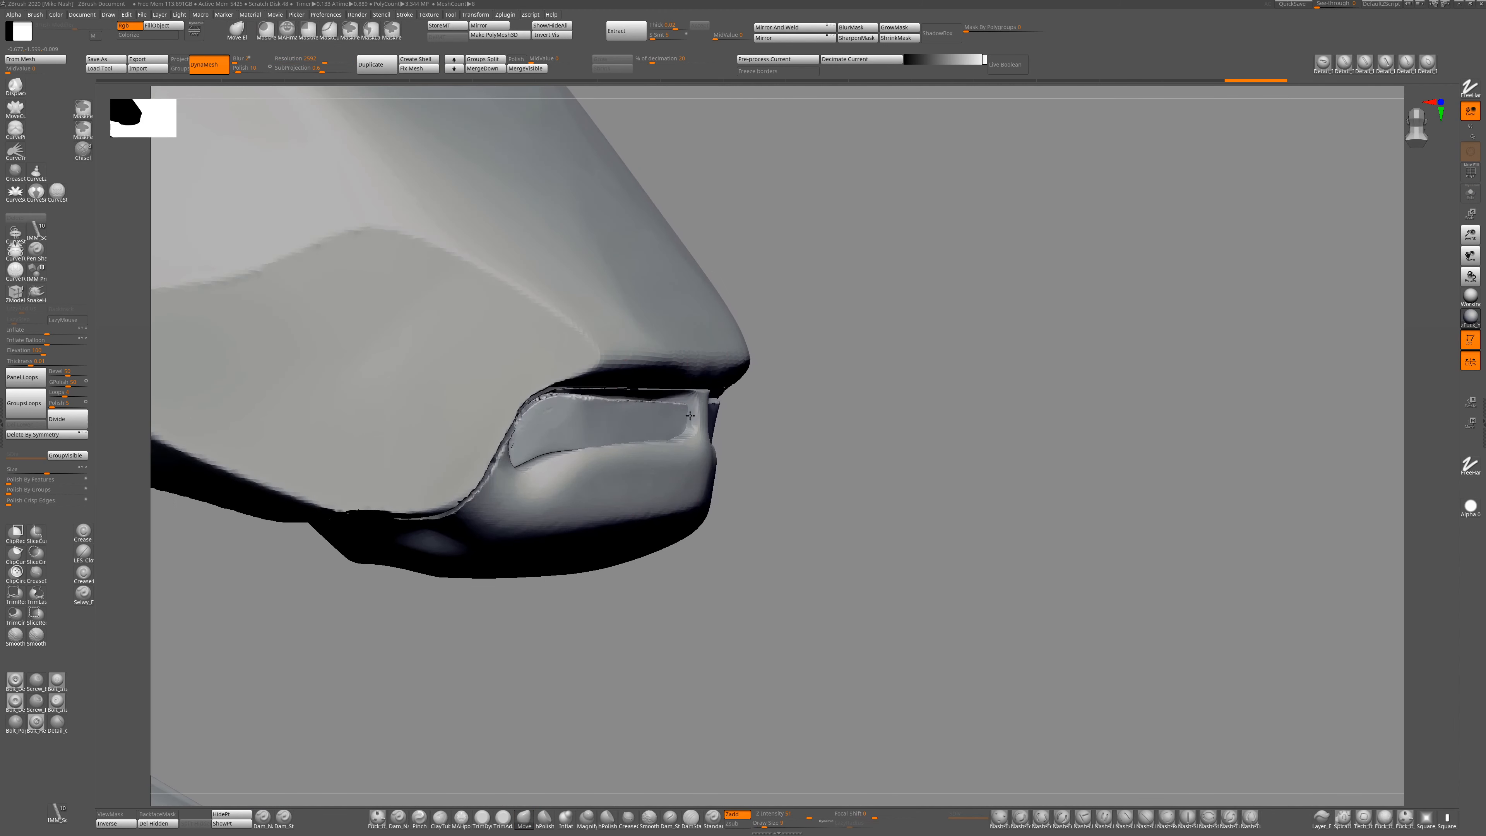
key("shift+s")
key("shift+s")
left_click_drag(476, 410, 467, 407)
mouse_move(690, 420)
right_mouse_down()
mouse_move(650, 421)
mouse_move(836, 282)
mouse_move(731, 286)
right_mouse_up()
right_click_drag(732, 287, 661, 411, "ctrl")
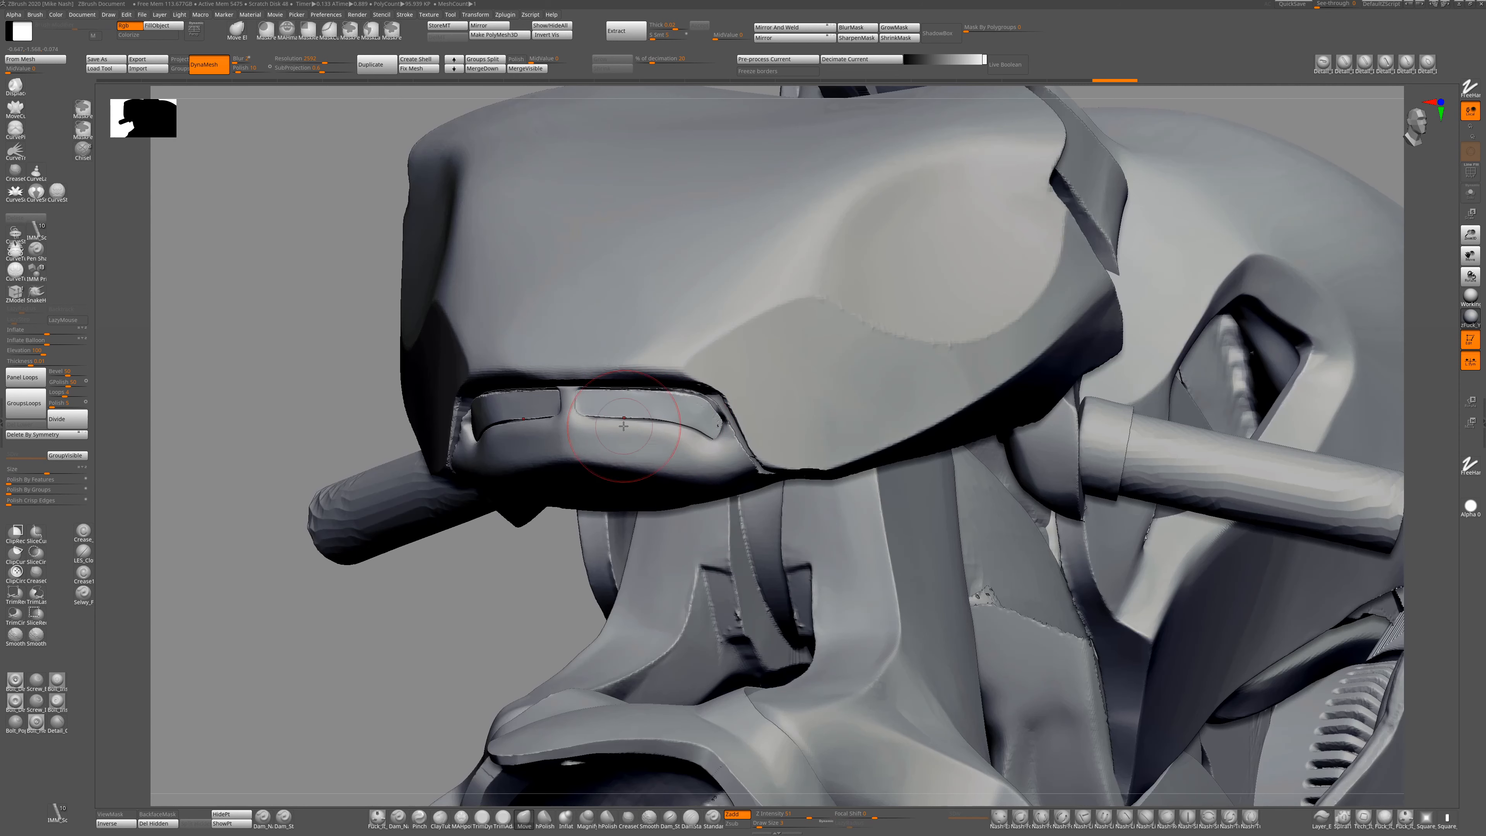
left_click_drag(711, 405, 714, 410)
right_click_drag(715, 410, 808, 410)
mouse_move(807, 409)
right_mouse_down("ctrl")
mouse_move(902, 355)
mouse_move(936, 357)
mouse_move(778, 421)
right_mouse_up("ctrl")
Isolate the headlight lenses and pull their outer lower corners into pointed tips with the Move brush.
key("shift+s")
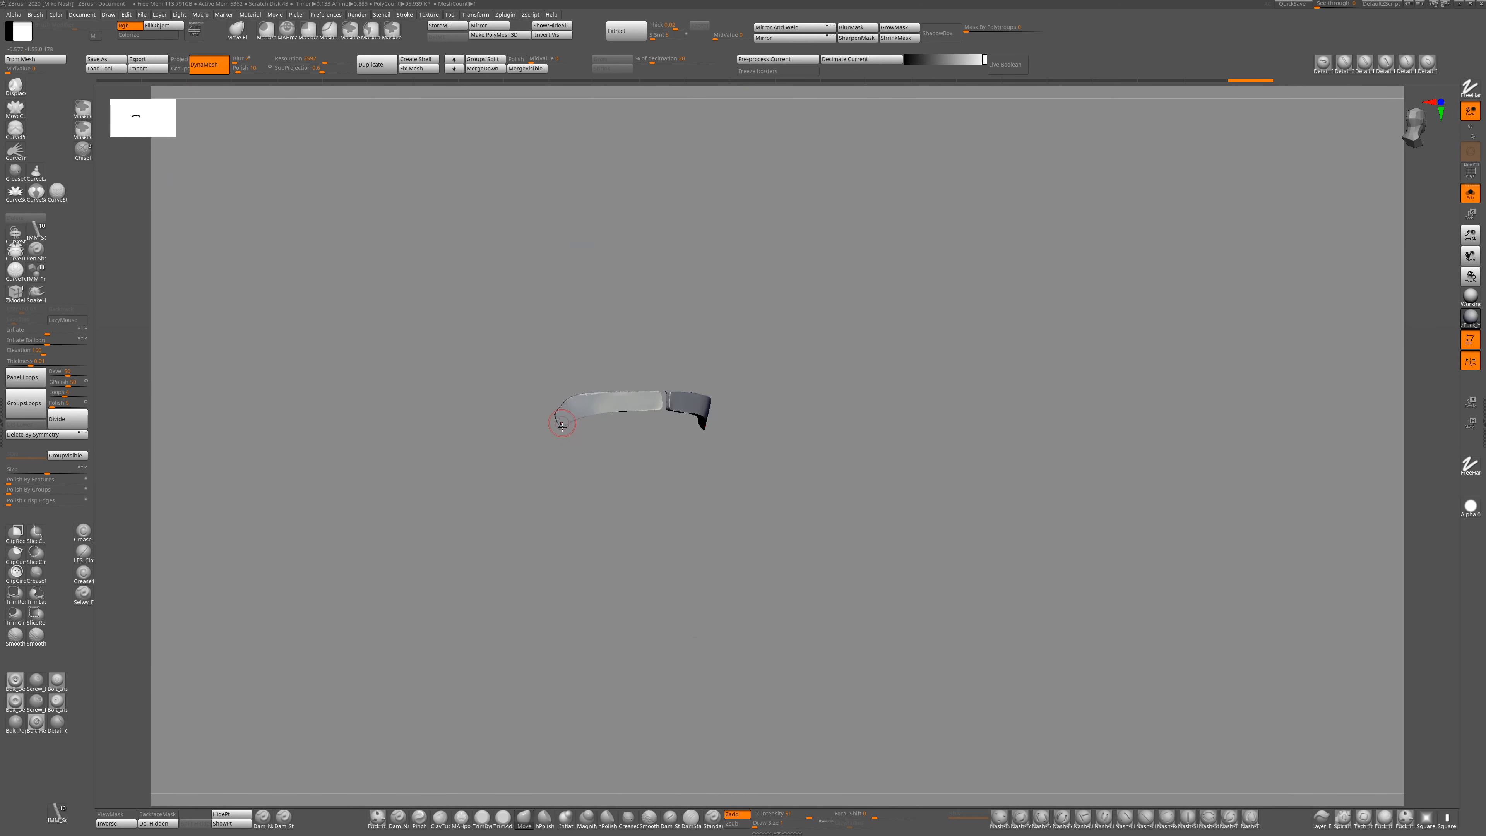
key("shift+s")
key("shift+s")
left_click_drag(536, 446, 555, 430)
right_click_drag(614, 515, 550, 515)
left_click_drag(550, 433, 552, 436)
key("shift+s")
Isolate the headlight lenses and fill them with a flat white material.
mouse_move(567, 504)
right_mouse_down()
mouse_move(608, 456)
mouse_move(543, 428)
mouse_move(725, 375)
mouse_move(599, 436)
right_mouse_up()
left_click(576, 436, "alt")
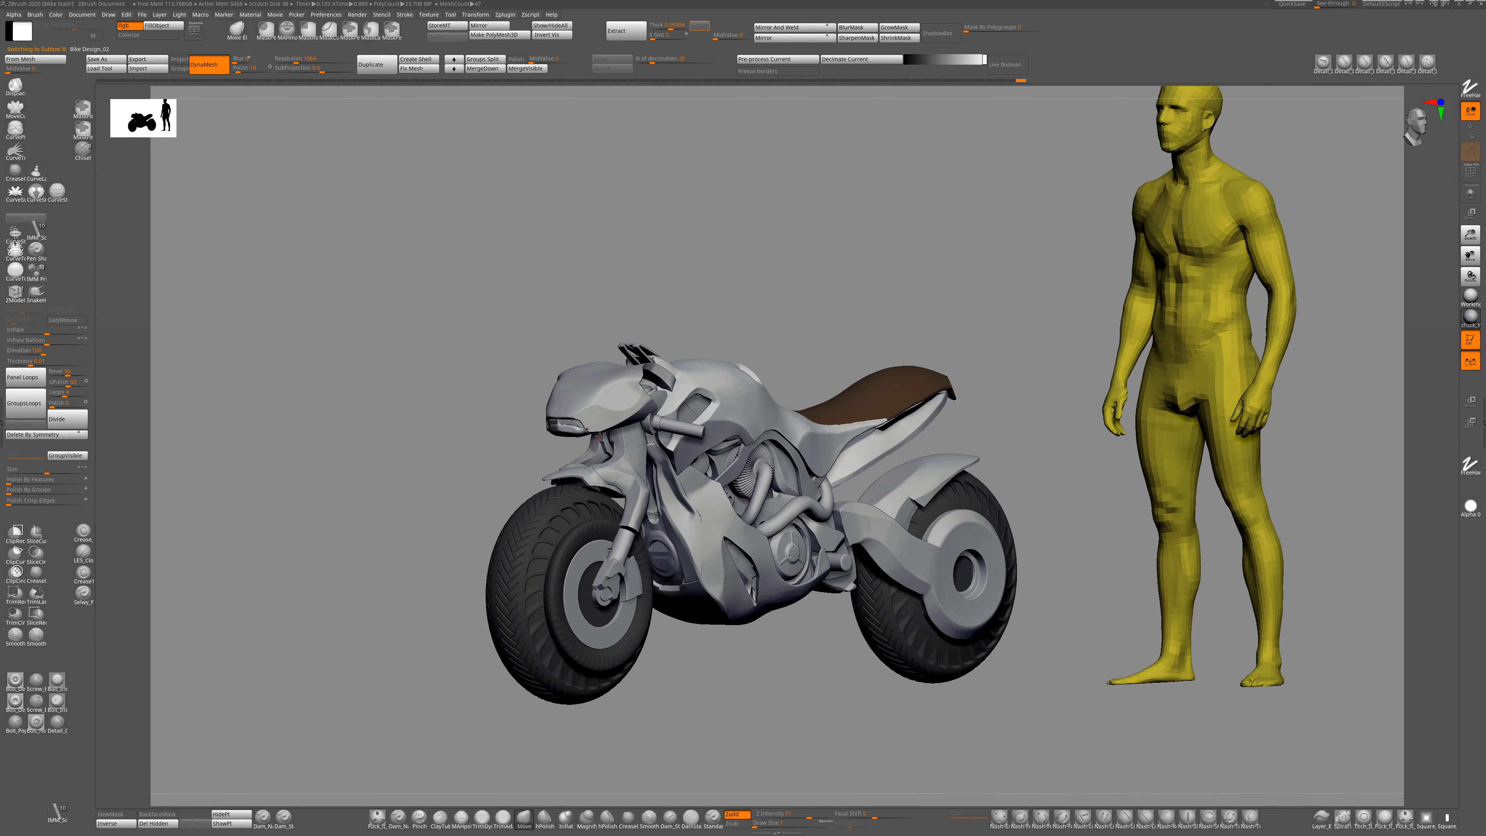
key("shift+s")
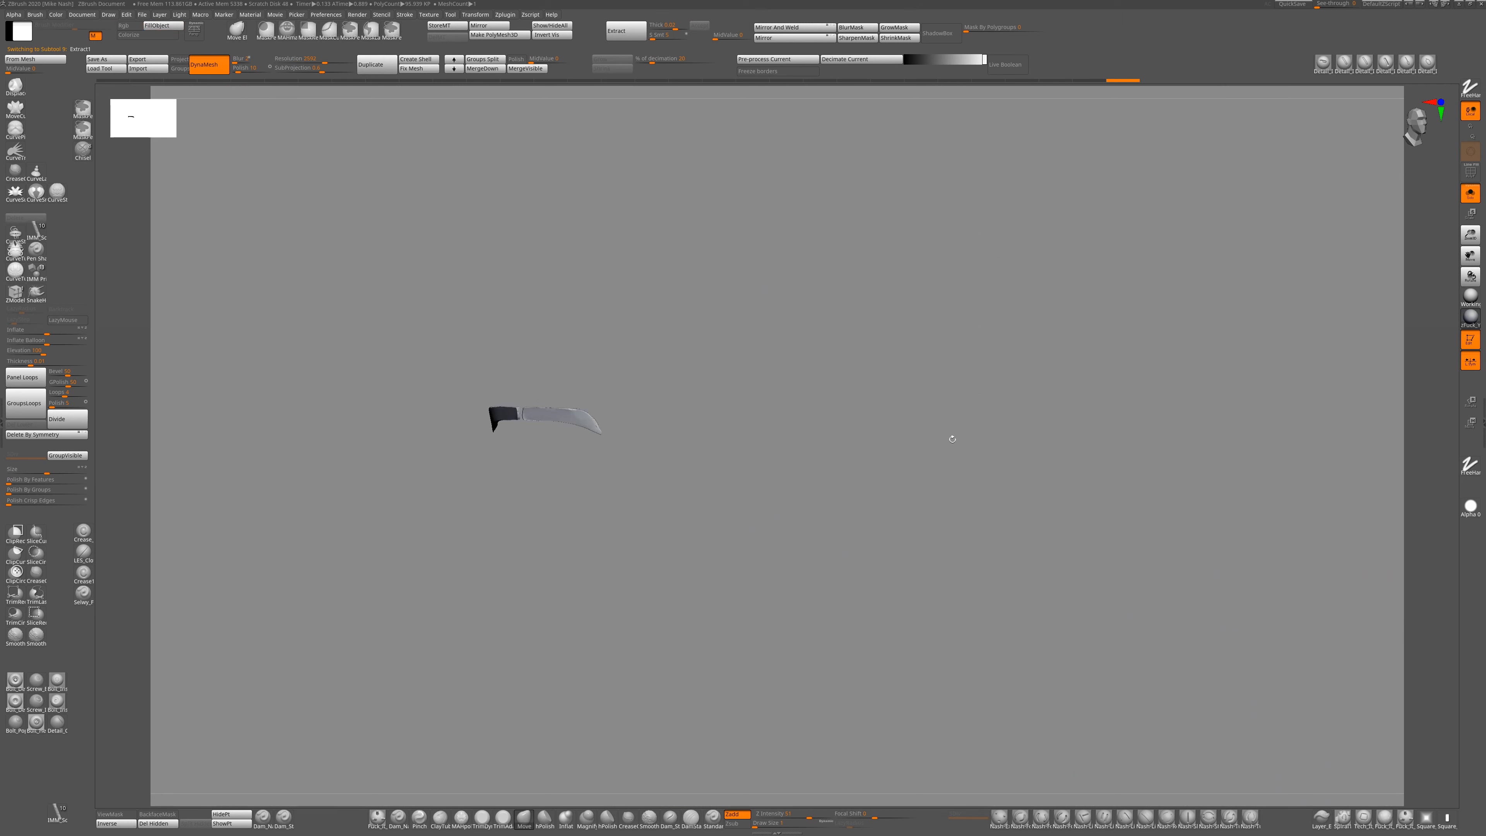
left_click(1470, 318)
left_click(1048, 477)
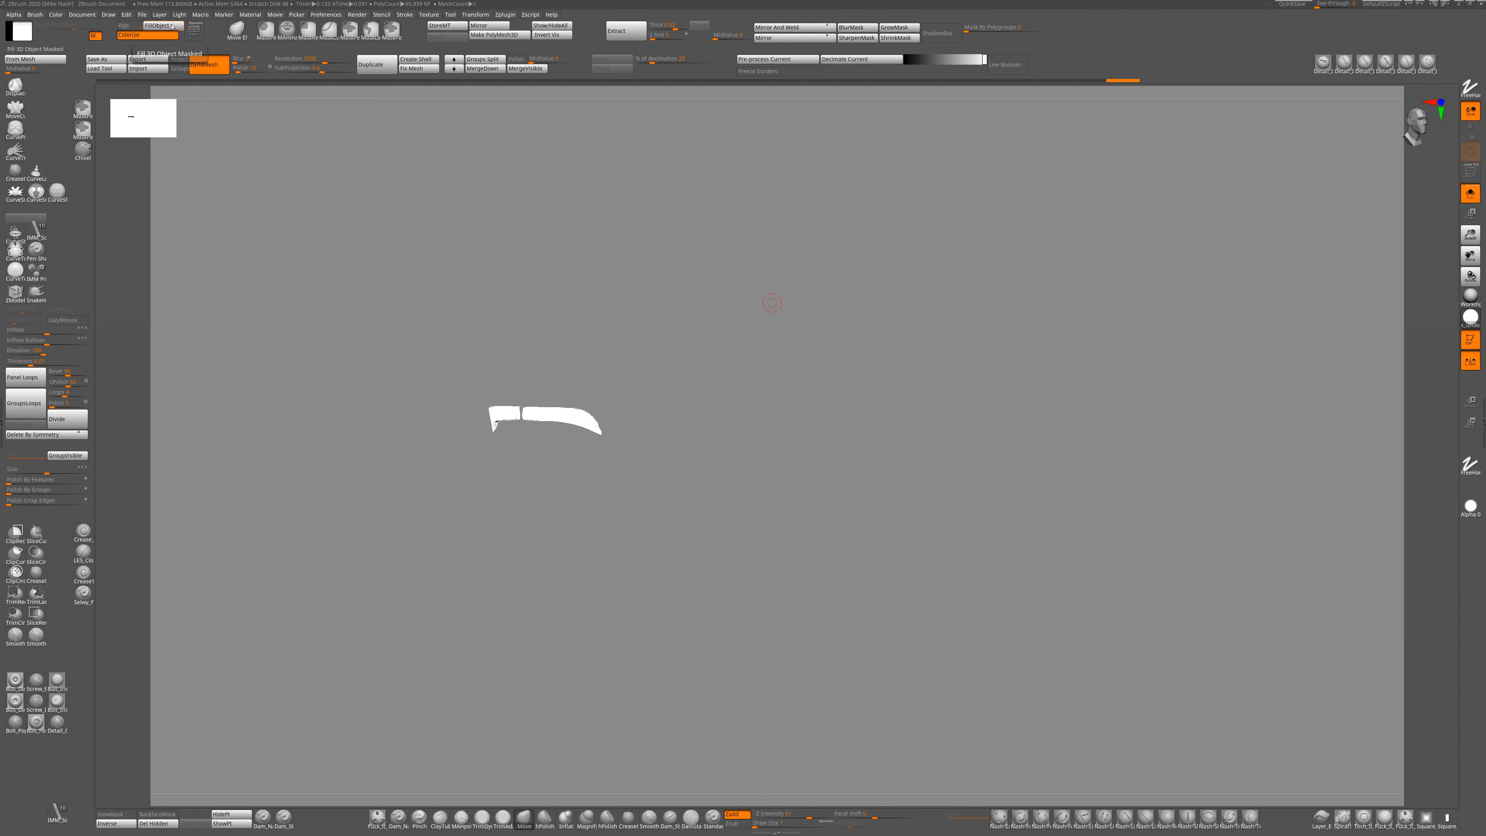
key("shift+s")
Try to clip the lower edge of a headlight lens in front view with the ClipCurve brush.
right_click_drag(1047, 524, 449, 606)
key("shift+s")
key("shift+s")
key("shift+s")
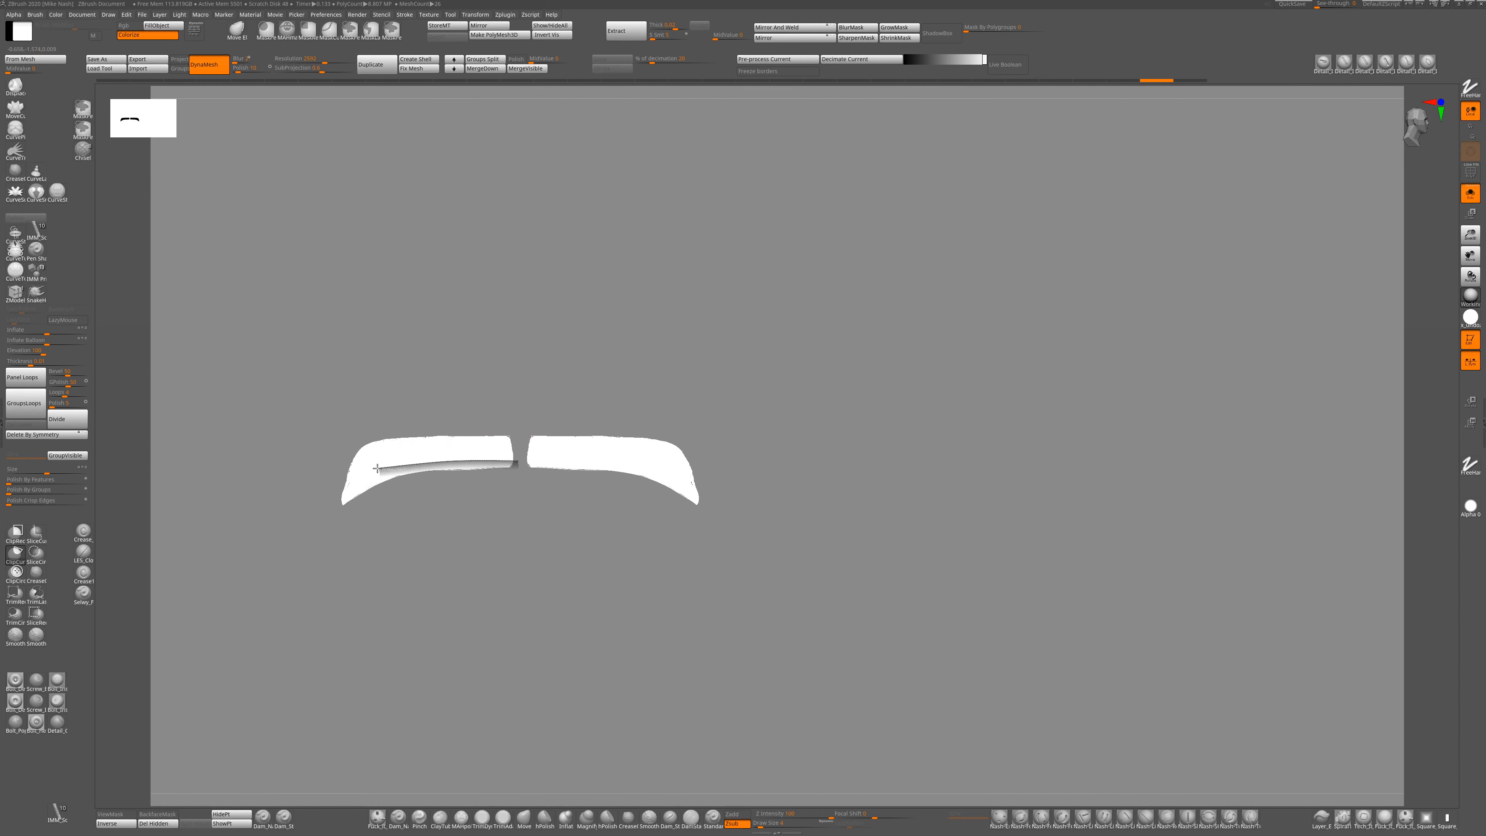
left_click_drag(377, 468, 377, 475, "ctrl+shift")
key("shift+s")
key("shift+s")
mouse_move(389, 555)
right_mouse_down("ctrl")
mouse_move(374, 493)
mouse_move(434, 511)
mouse_move(600, 411)
mouse_move(547, 567)
mouse_move(486, 458)
mouse_move(736, 394)
mouse_move(619, 377)
mouse_move(623, 362)
mouse_move(790, 503)
mouse_move(783, 571)
mouse_move(690, 374)
right_mouse_up("ctrl")
Undo the last four edits on the headlight lenses.
key("shift+s")
left_click(486, 459, "alt")
left_click(486, 458, "alt")
key("shift+s")
key("ctrl+z")
key("ctrl+z")
key("ctrl+z")
key("ctrl+z")
key("shift+s")
Isolate the front fork's lower tube and place the transform gizmo on it.
right_click_drag(690, 374, 610, 635)
left_click(610, 636, "alt")
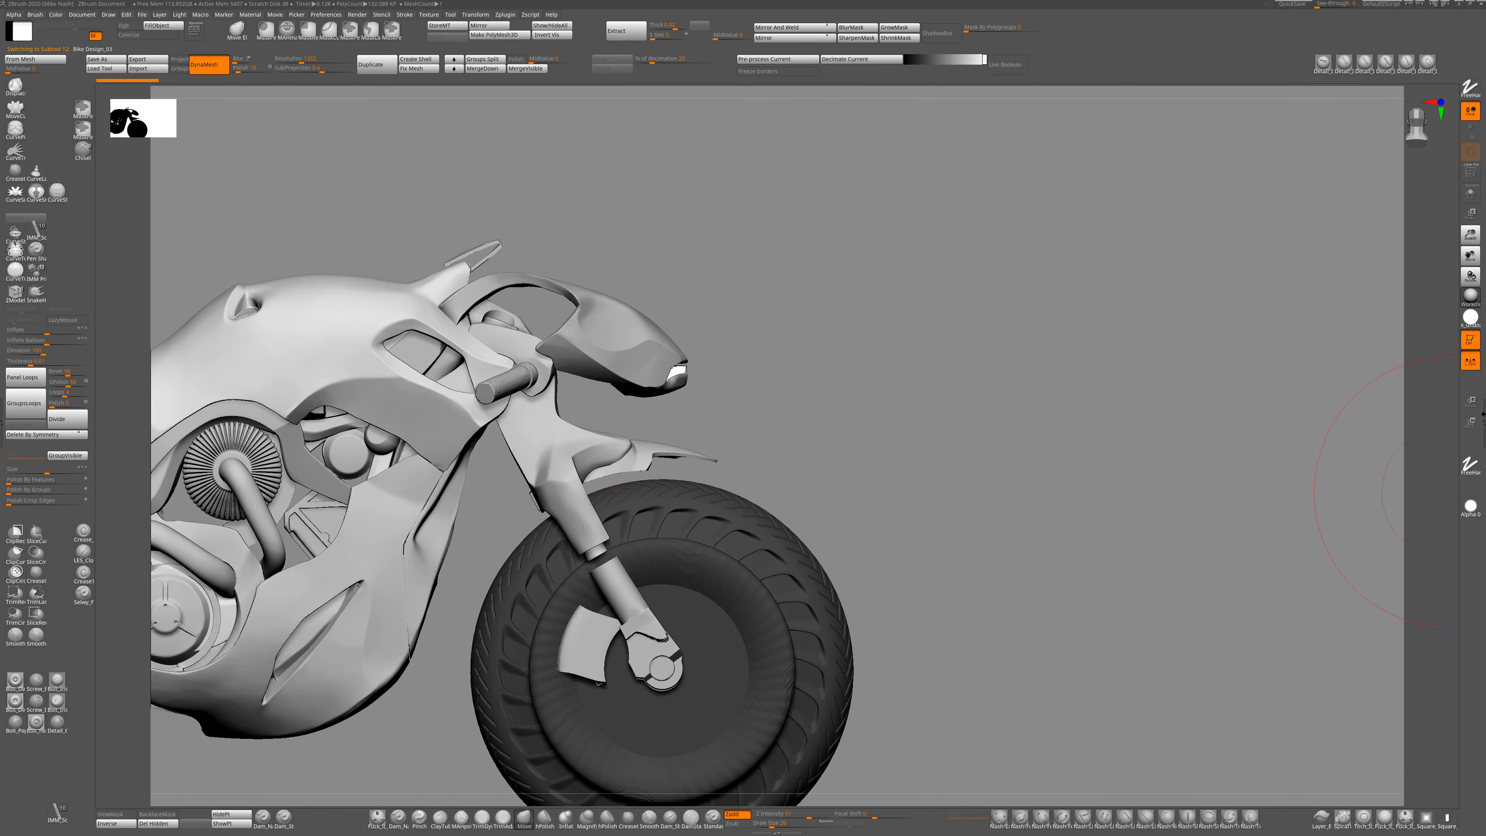
key("w")
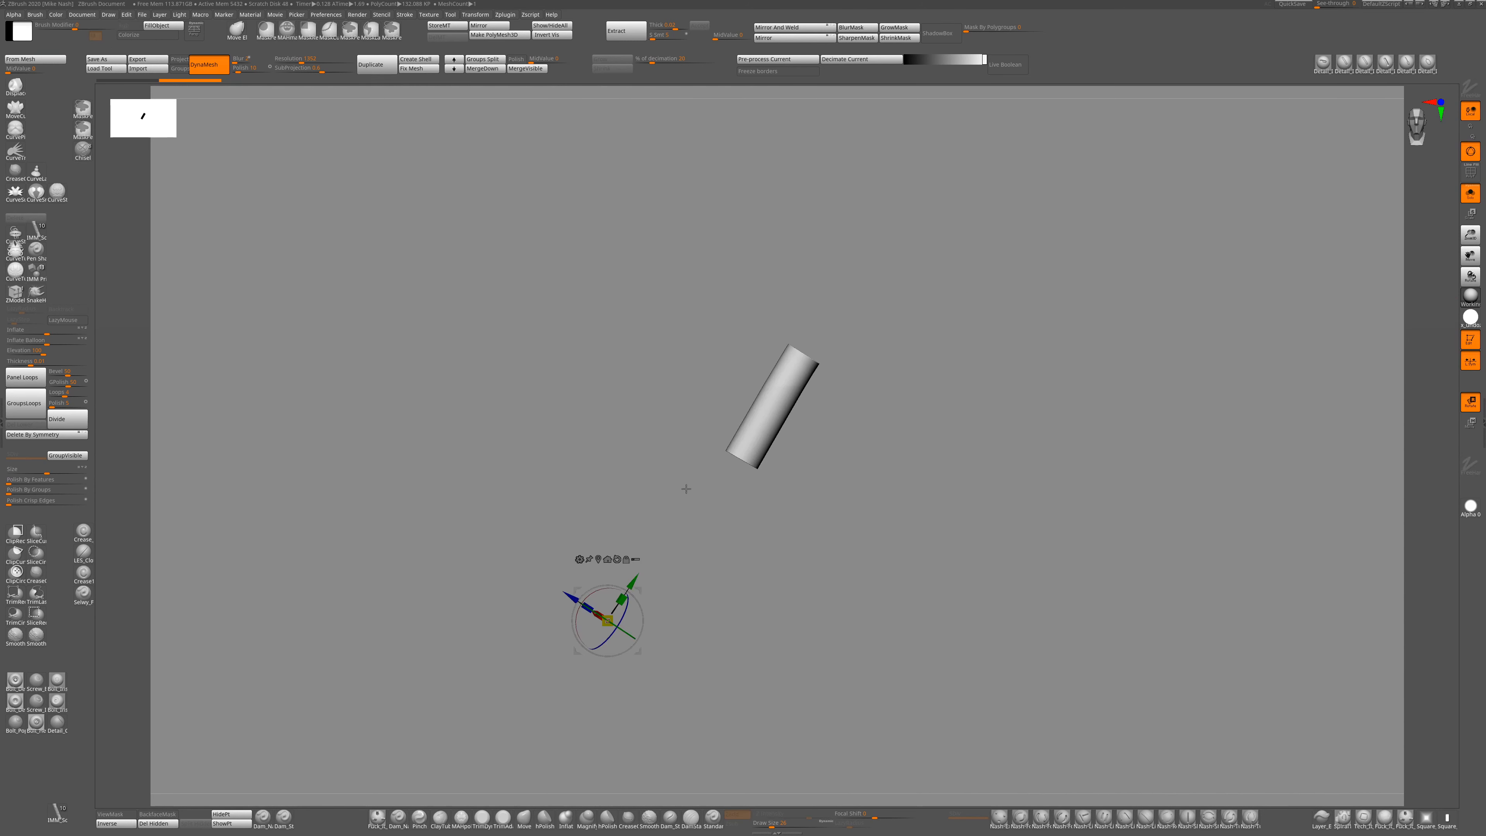
left_click_drag(746, 459, 755, 446)
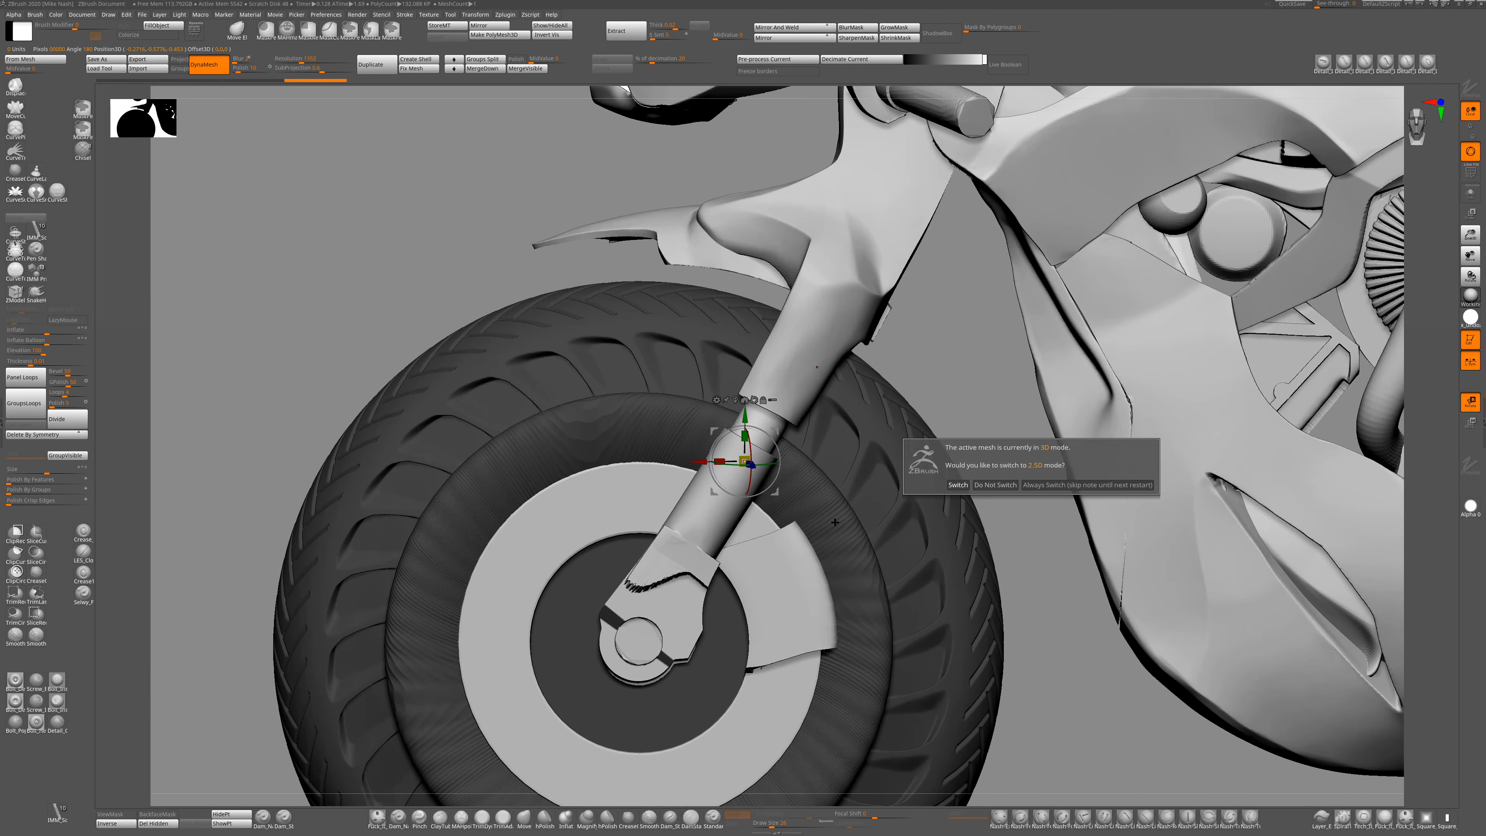
Cut the isolated dark wheel ring down to a thin upright slice with a straight trim.
key("q")
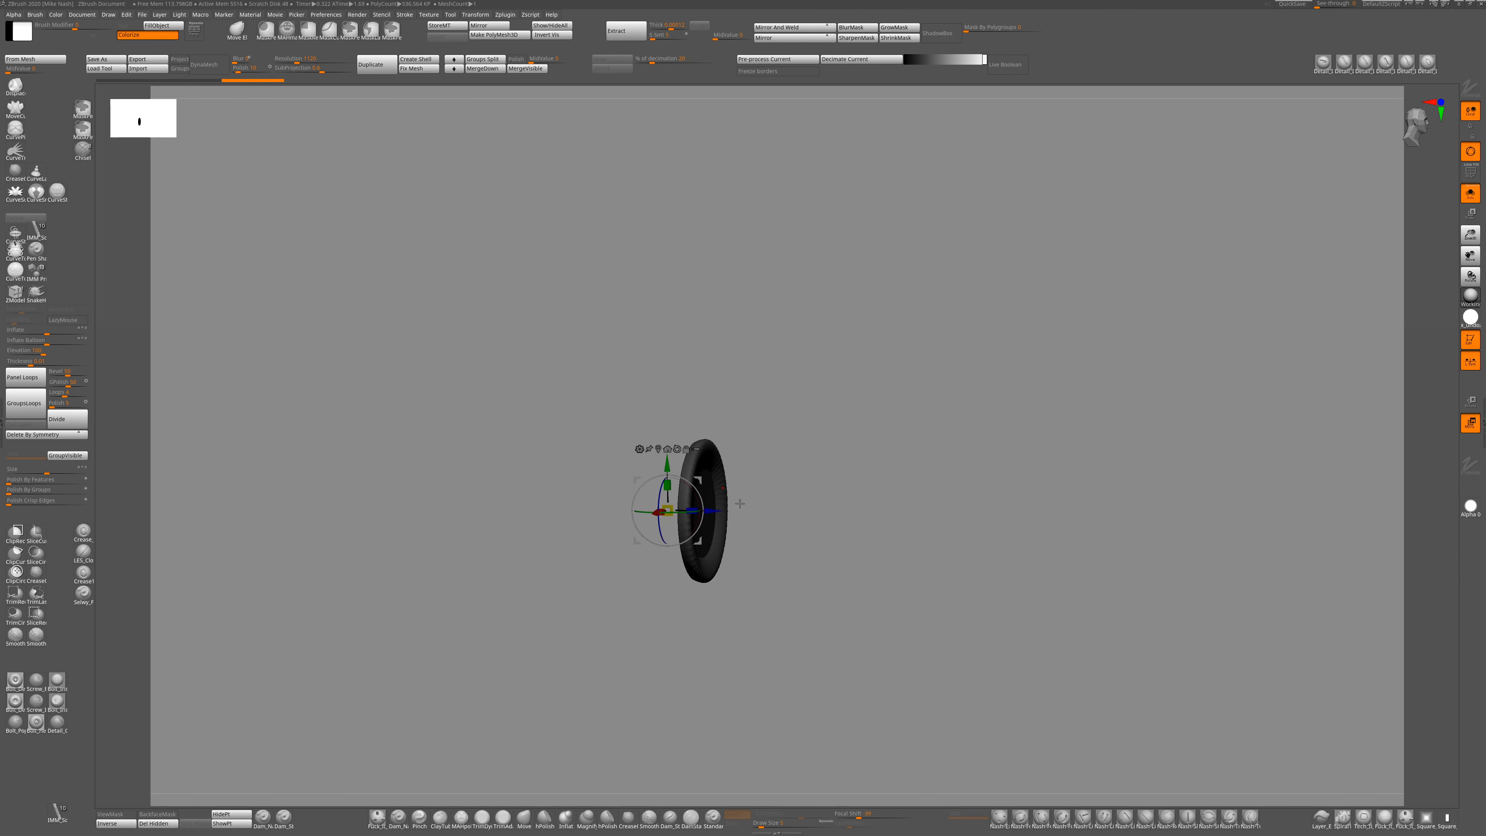
left_click_drag(765, 305, 740, 718, "ctrl+shift")
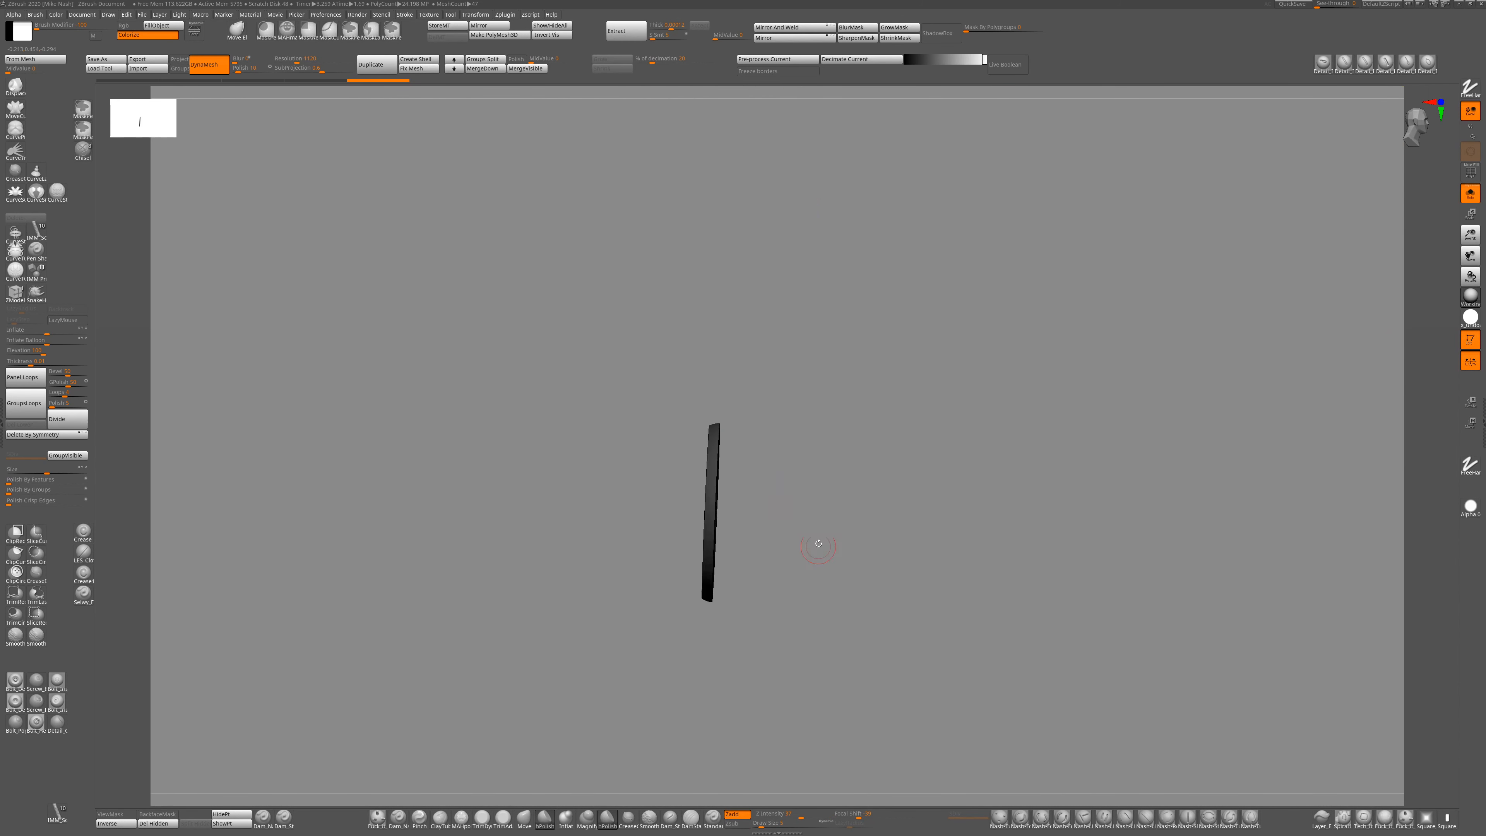
Make a vertical straight cut beside the isolated thin wheel slice and bring the whole motorcycle back into side view.
key("Escape")
left_click_drag(759, 285, 747, 758, "ctrl+shift")
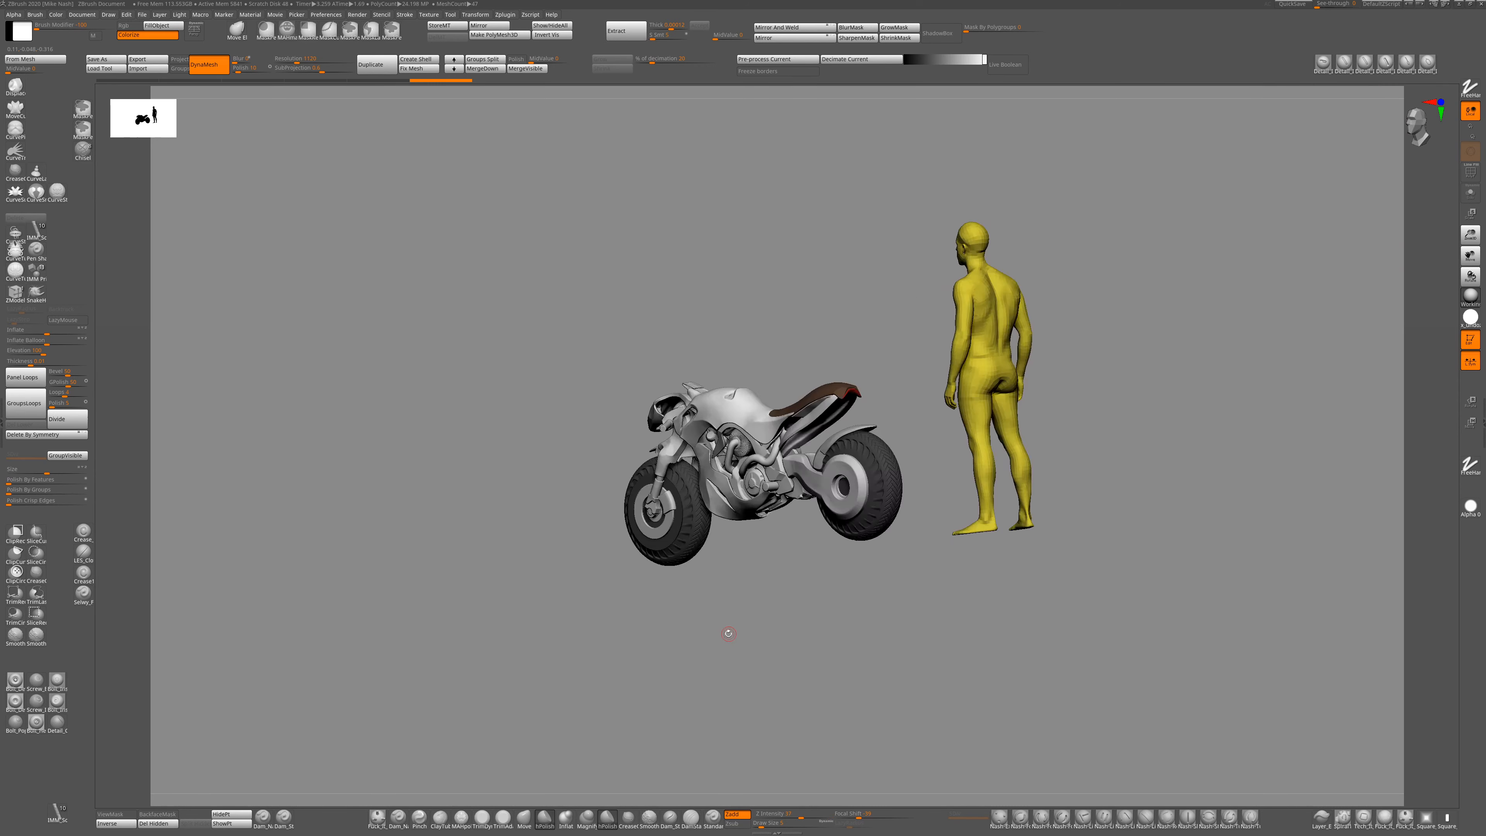
left_click_drag(822, 581, 936, 609)
left_click_drag(836, 234, 661, 234)
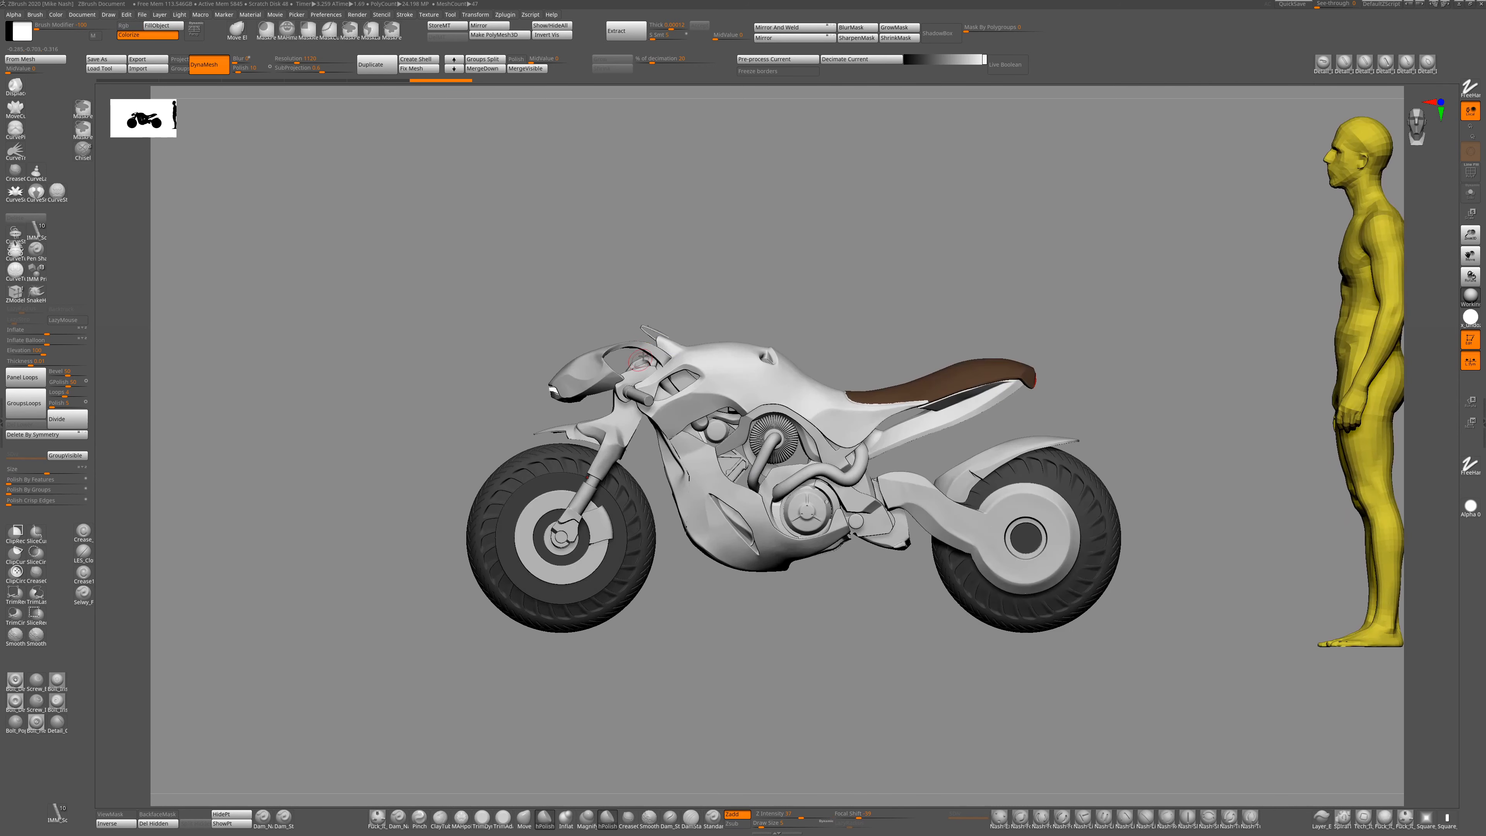
Isolate the curved cowl frame piece and reshape the notch on its inner edge with the Move brush.
left_click(663, 357, "alt")
key("alt+s")
left_click_drag(819, 497, 730, 568)
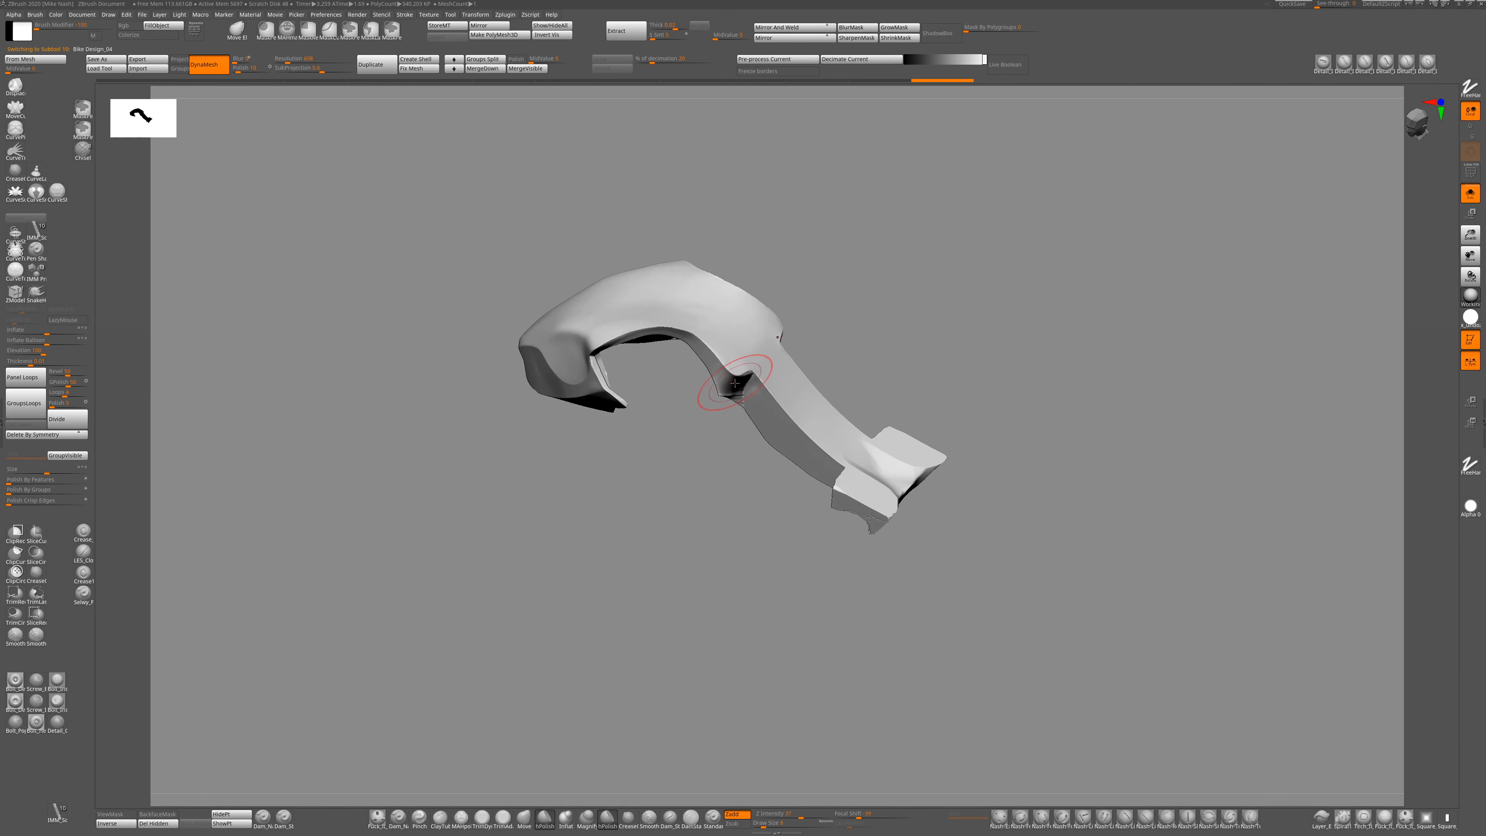
mouse_move(744, 340)
right_mouse_down()
mouse_move(756, 326)
mouse_move(766, 385)
mouse_move(744, 423)
mouse_move(755, 382)
right_mouse_up()
key("alt+s")
left_click(523, 820)
key("alt+s")
left_click_drag(750, 379, 740, 368)
key("alt+s")
right_click_drag(862, 259, 760, 276, "shift")
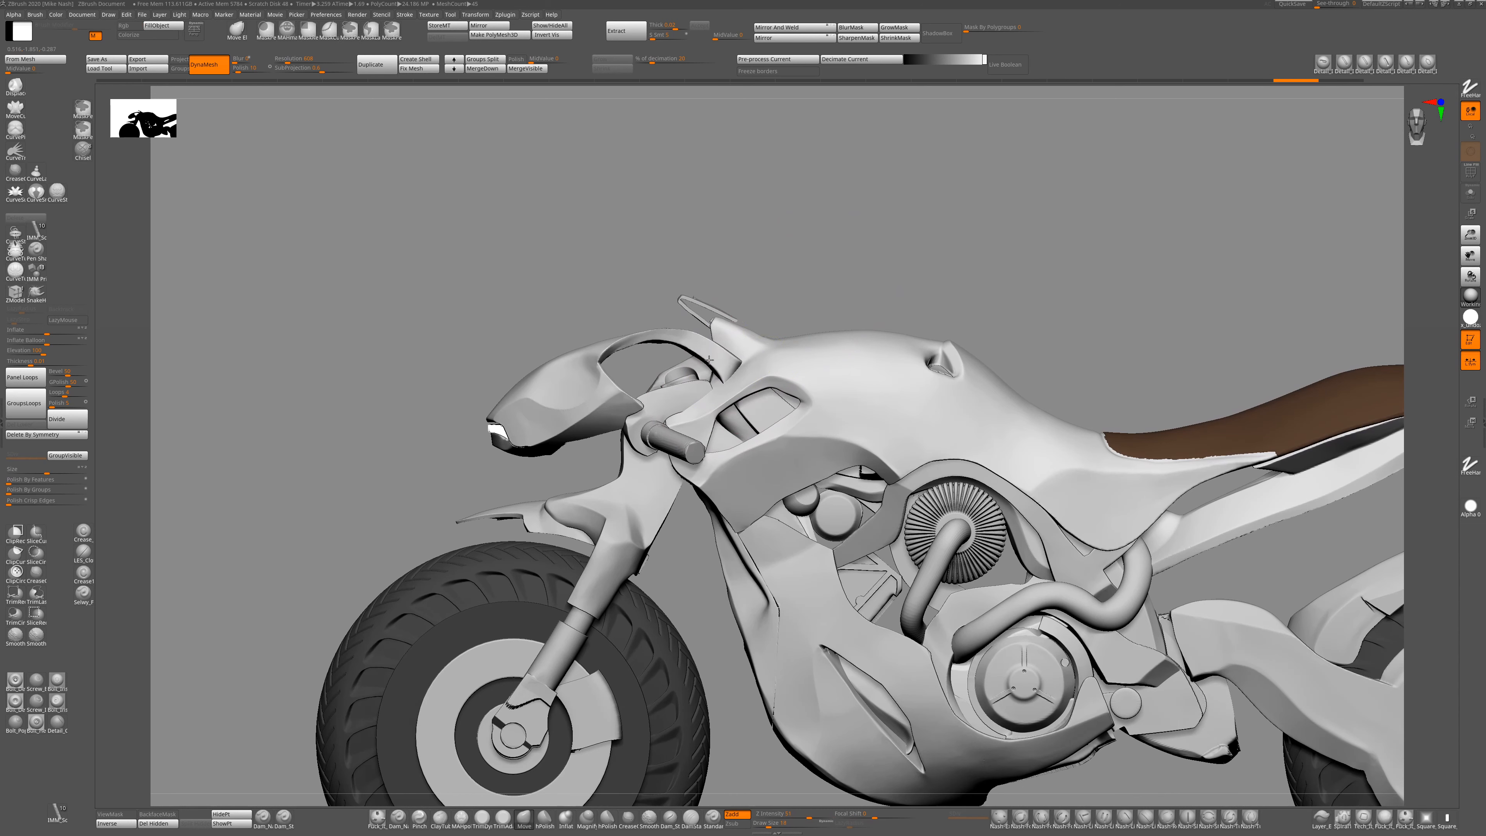
Isolate the tank body and undo the last clip around its raised front fin.
left_click(711, 384, "alt")
key("alt+s")
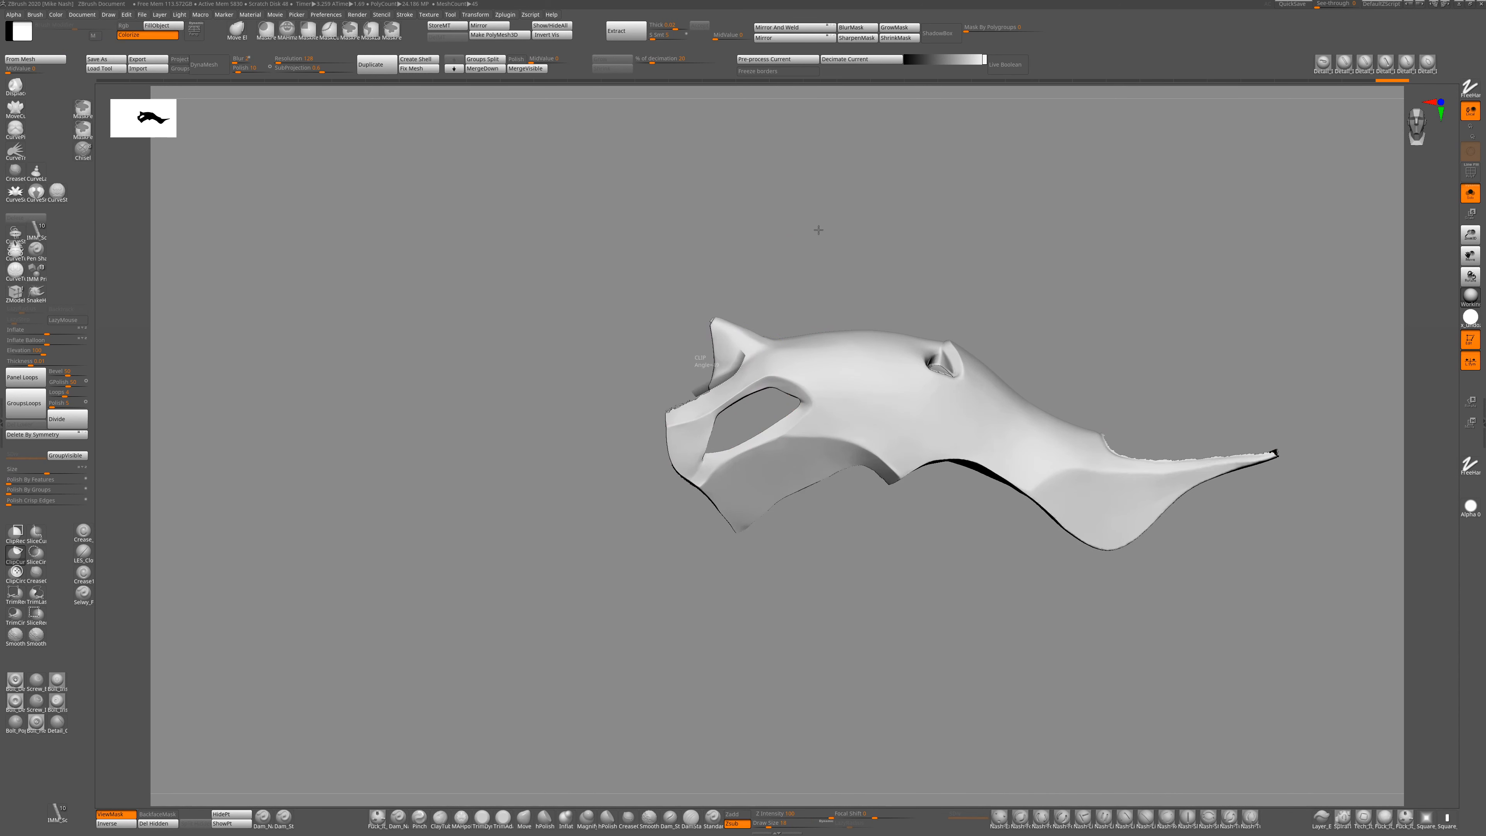
key("alt+s")
key("alt+s")
key("alt+s")
right_click_drag(846, 256, 717, 244, "ctrl")
key("ctrl+z")
key("alt+s")
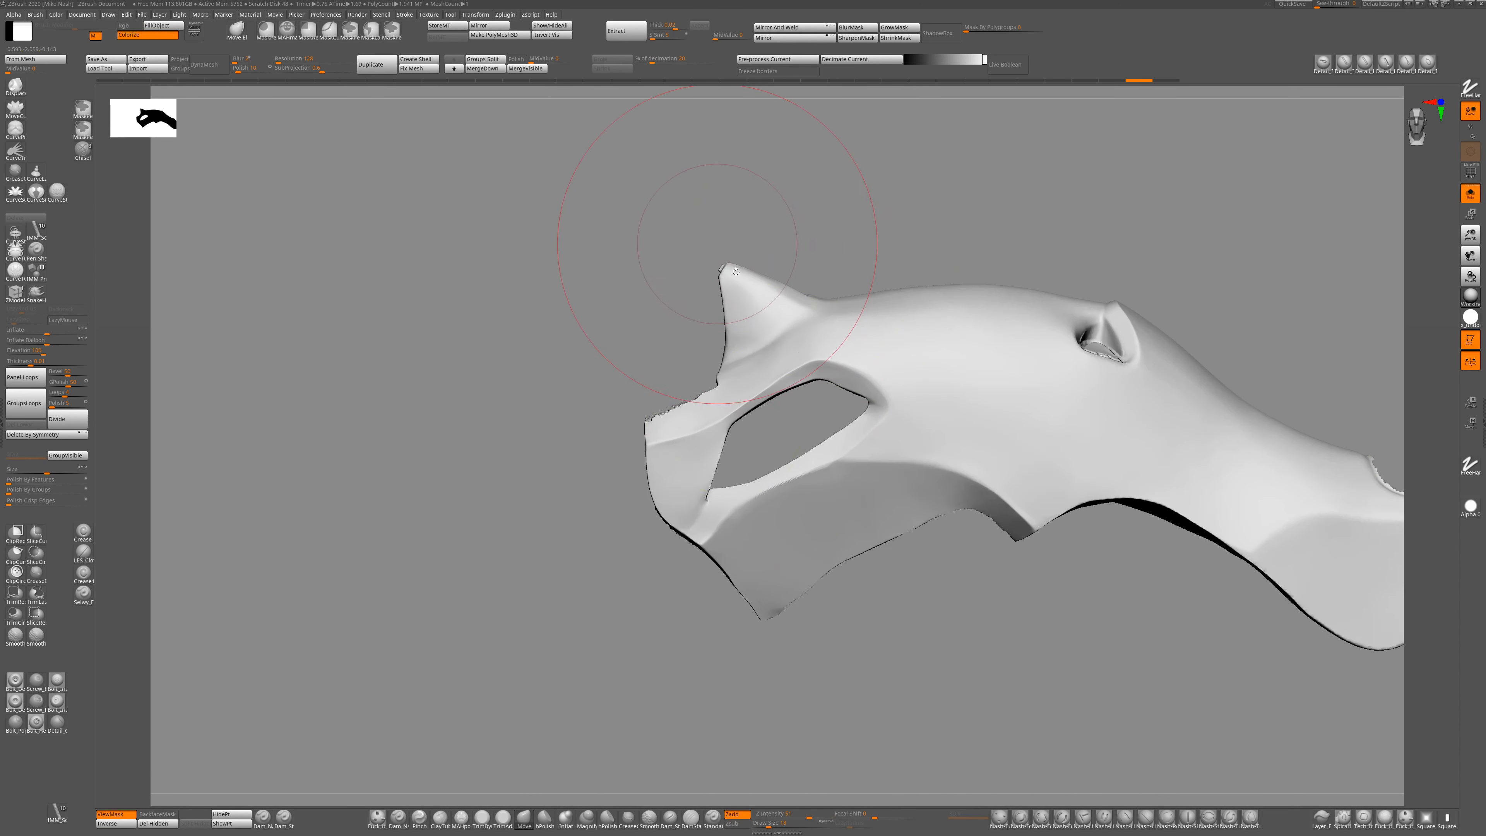
key("alt+s")
key("alt+s")
key("alt+s")
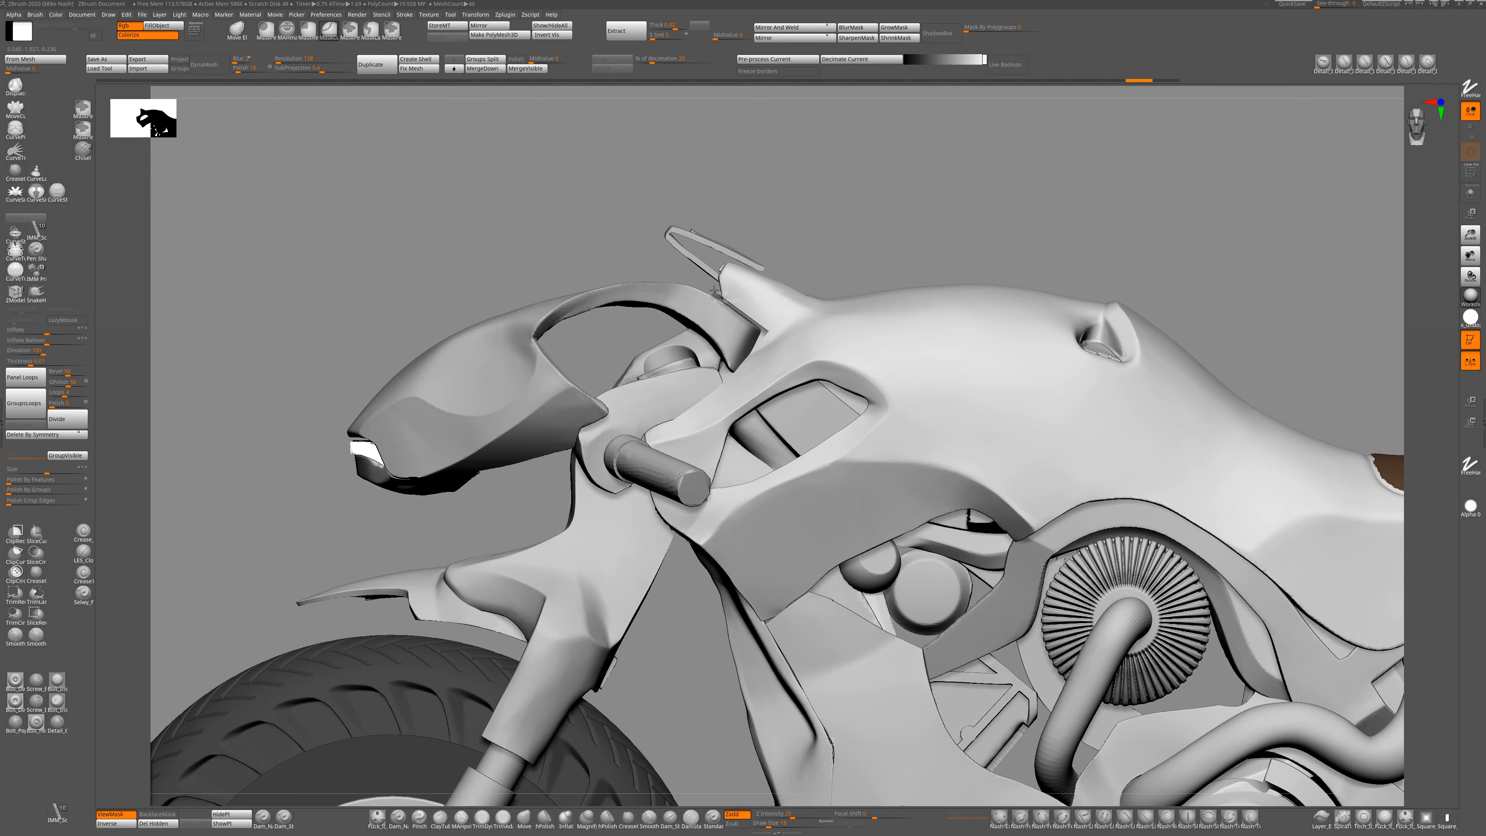
Mask the front end of the tank body from the handlebar up to the fin and invert the mask.
left_click_drag(669, 461, 714, 290, "ctrl")
key("ctrl+i")
key("alt+s")
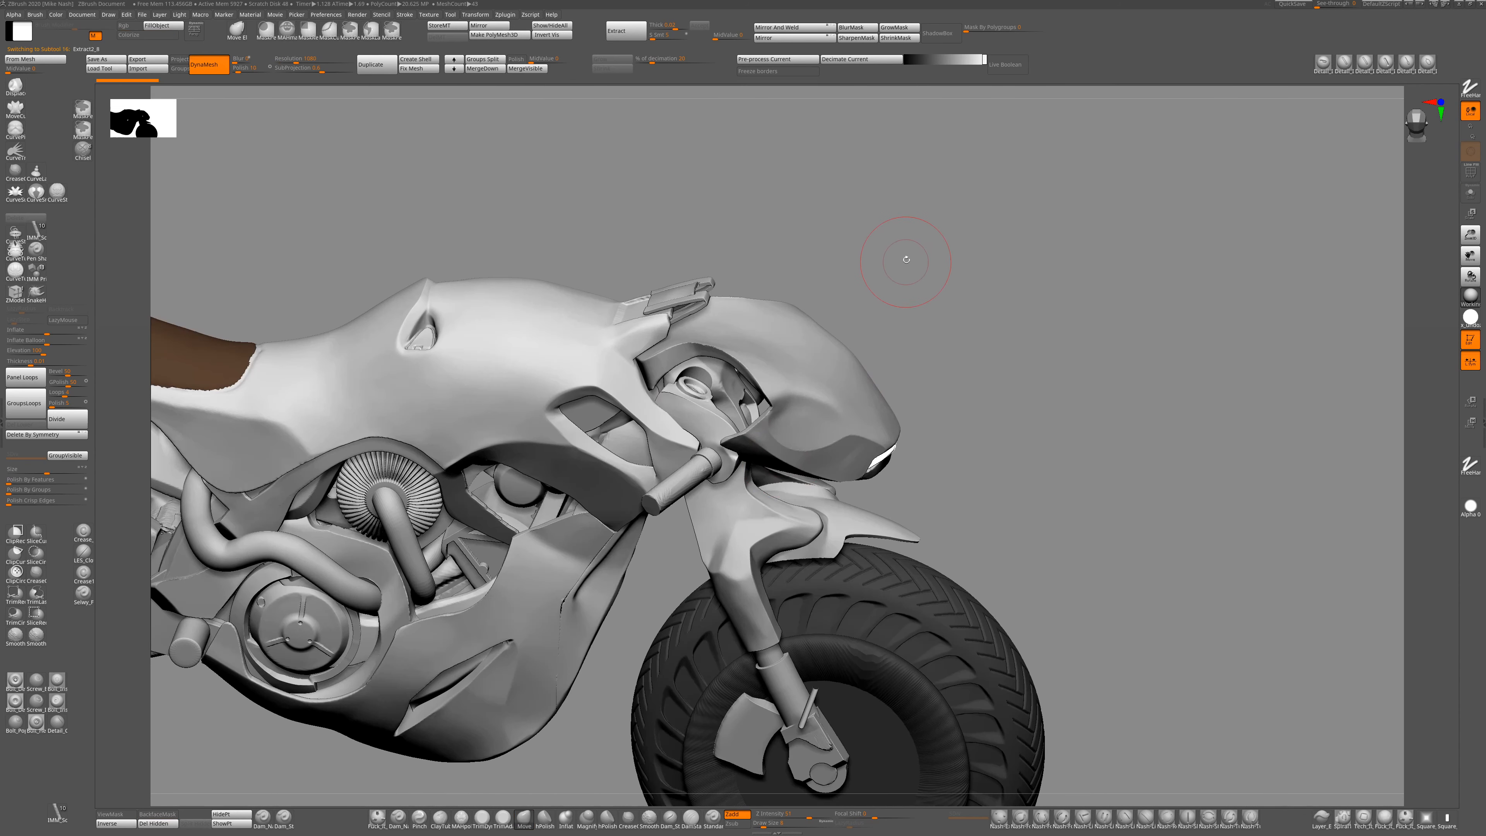
Pull the lower rear tip of the engine side panel down and backward with the Move brush.
left_click_drag(644, 732, 597, 761)
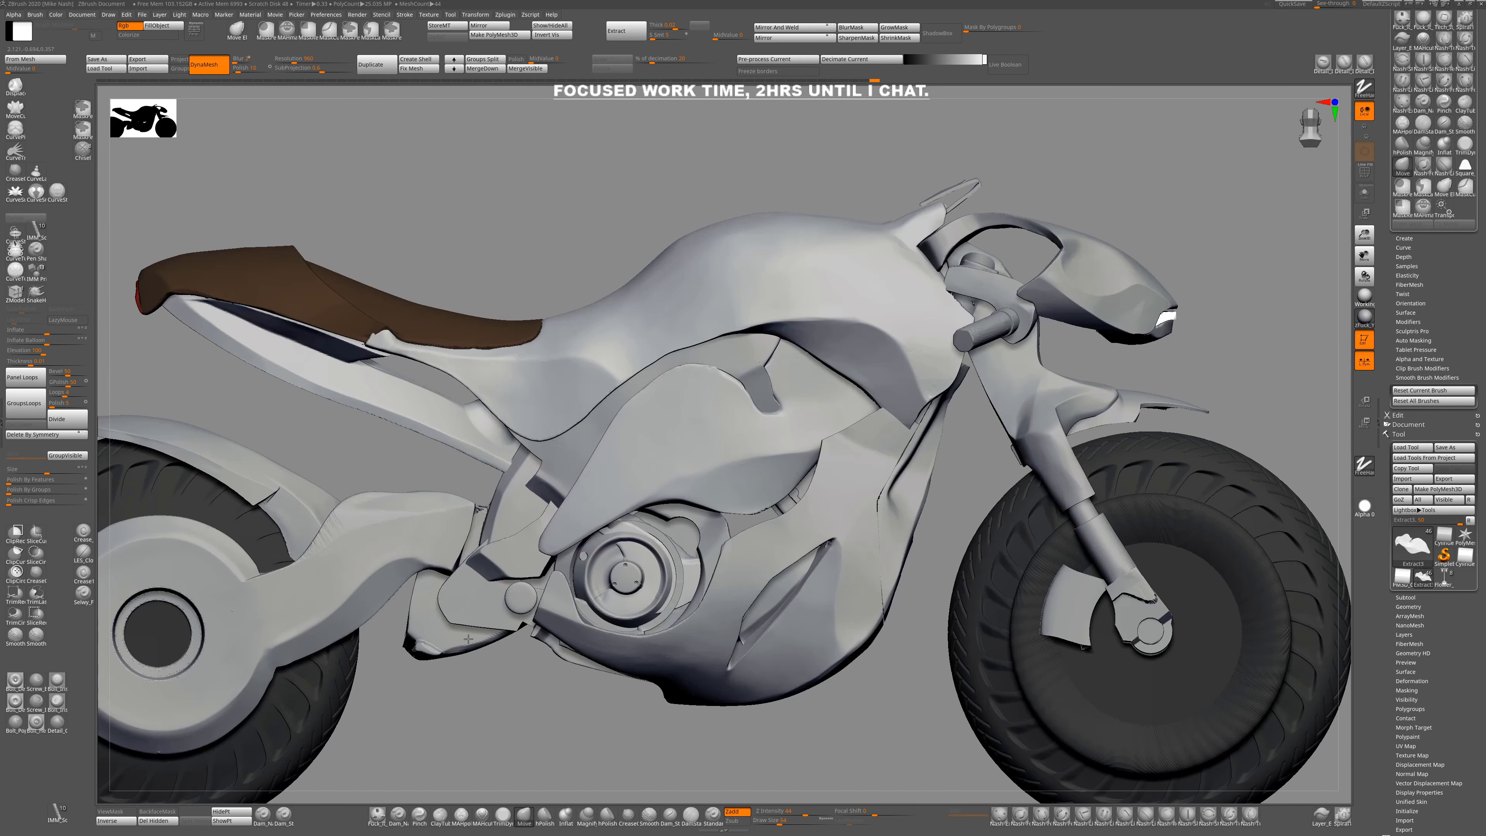
left_click_drag(545, 530, 523, 565)
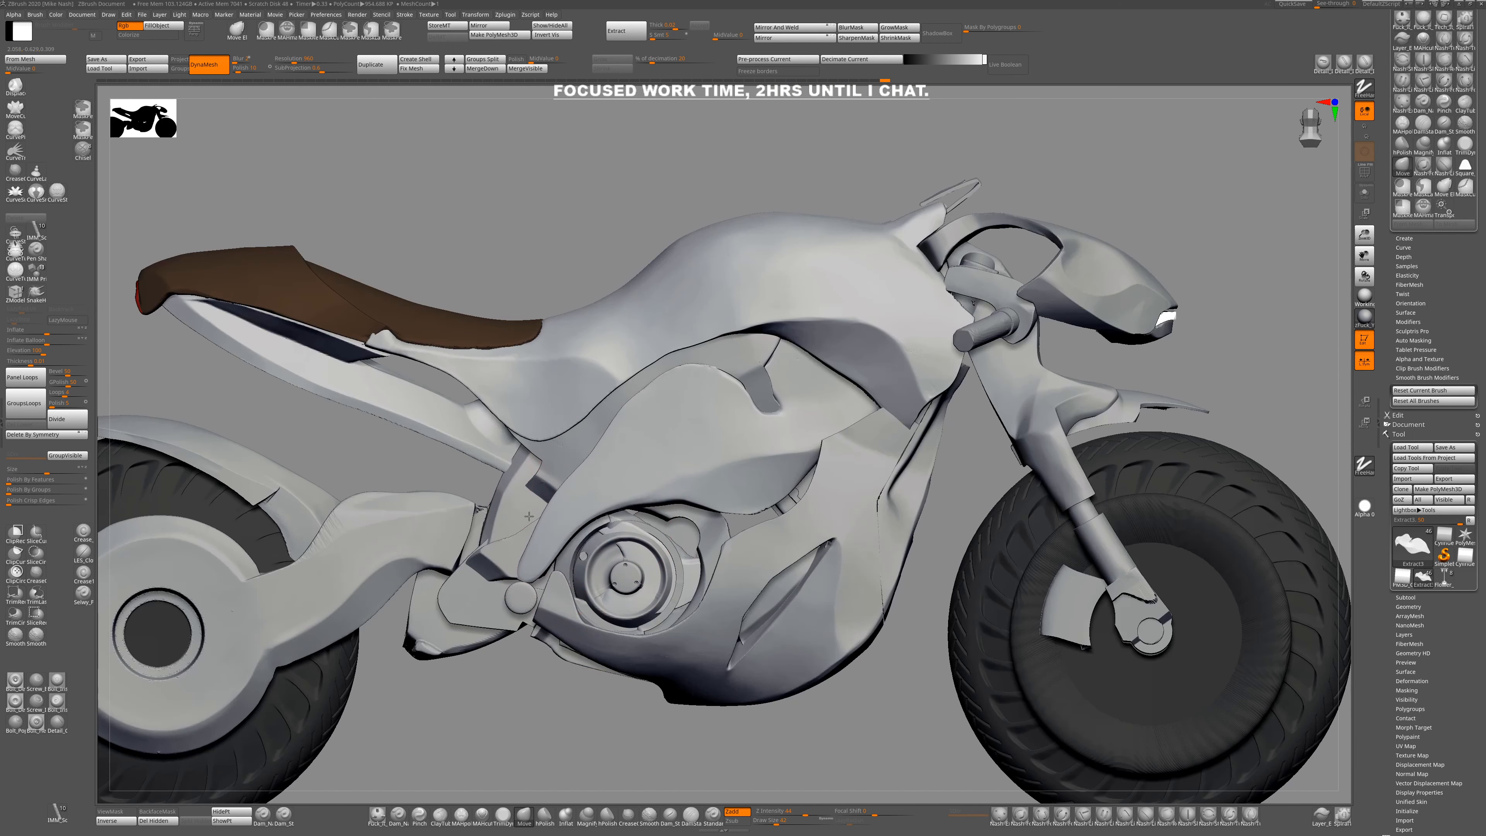